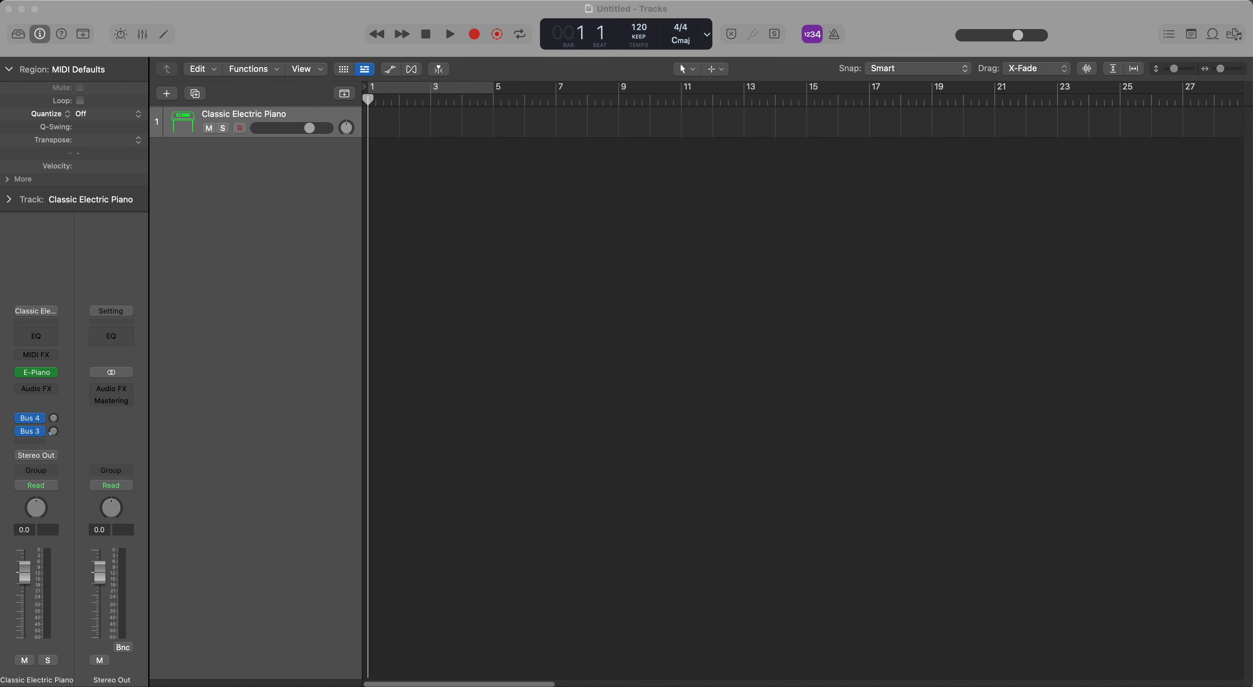
Switch to the browser's Ultimate Guitar page and examine the Wonderwall key, capo, chord diagrams and intro progression.
{"action": "left_click_drag", "start_coordinate": [871, 685], "coordinate": [875, 55]}
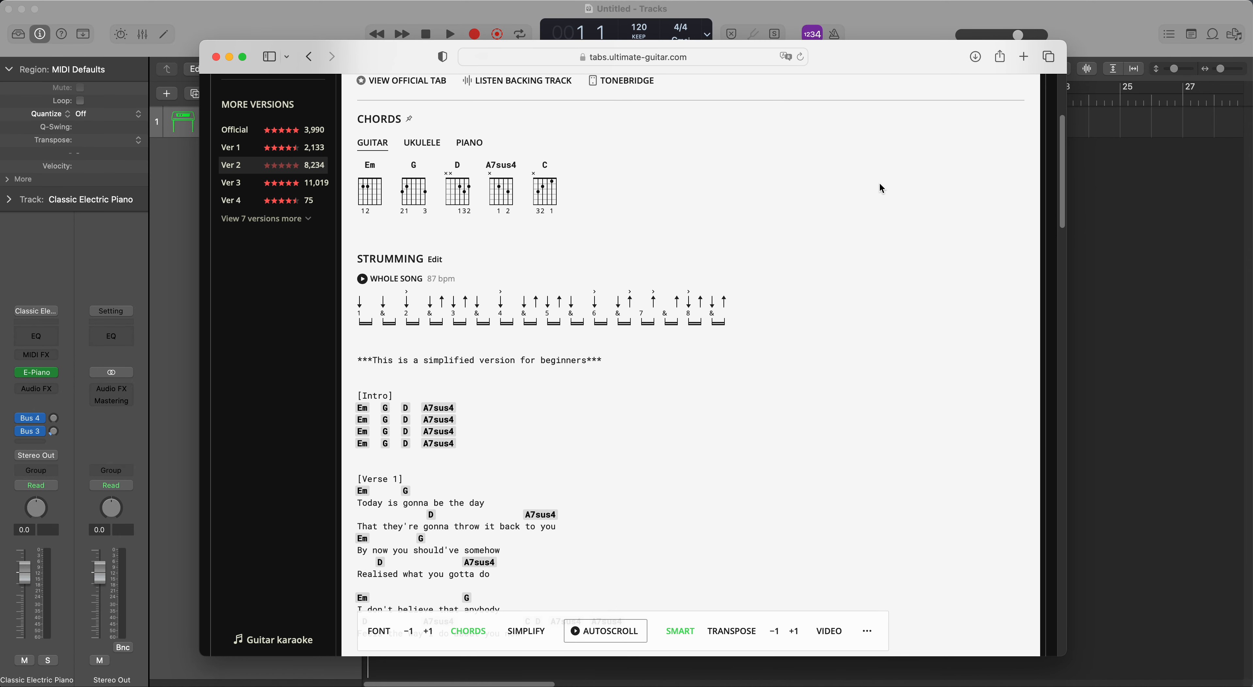
{"action": "scroll", "coordinate": [876, 190], "scroll_direction": "up", "scroll_amount": 5}
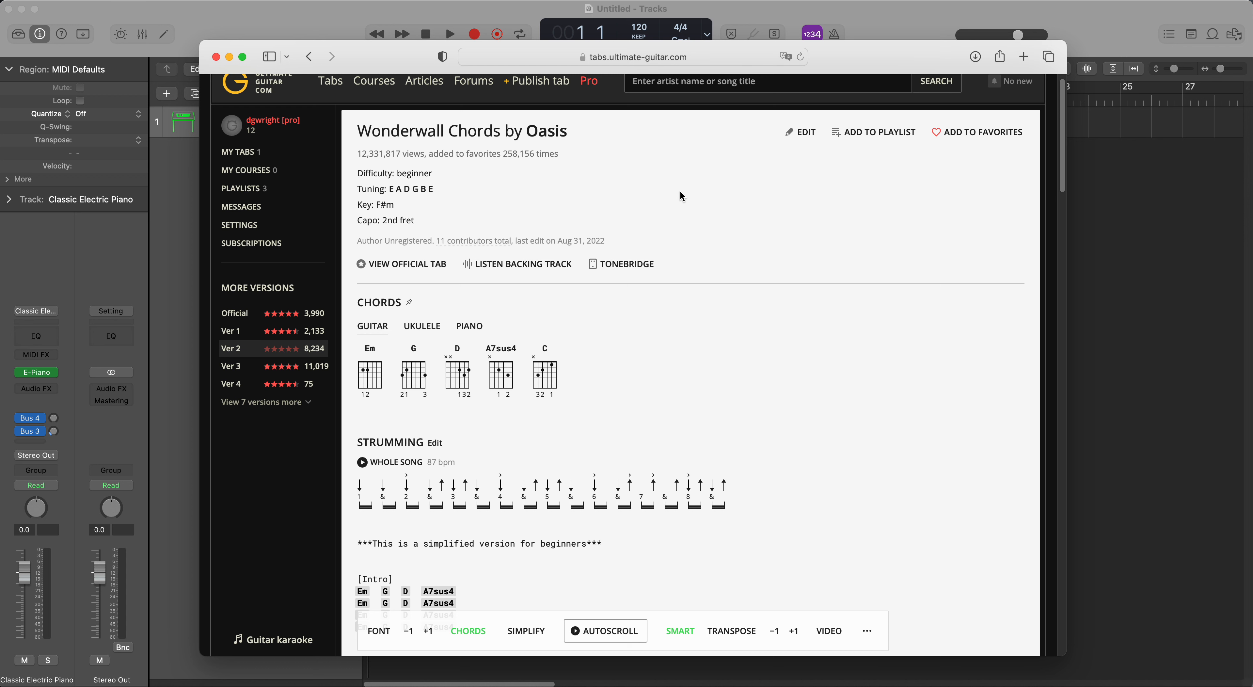
{"action": "scroll", "coordinate": [681, 196], "scroll_direction": "down", "scroll_amount": 2}
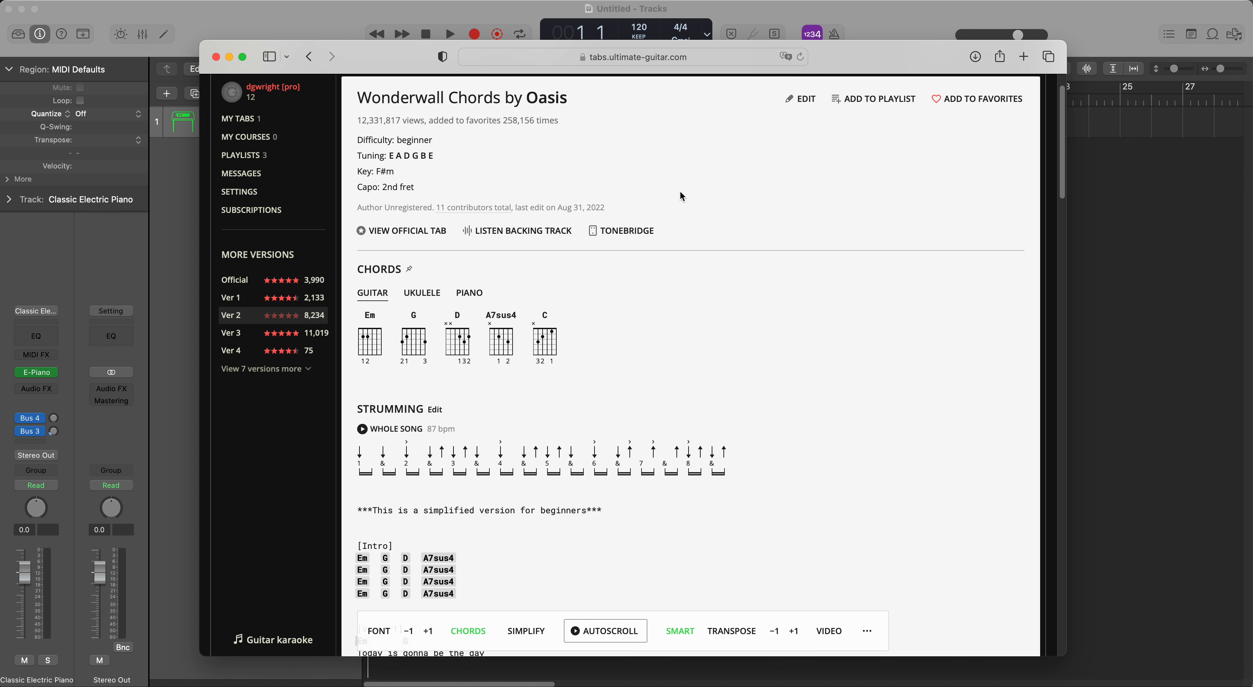
{"action": "scroll", "coordinate": [681, 196], "scroll_direction": "up", "scroll_amount": 2}
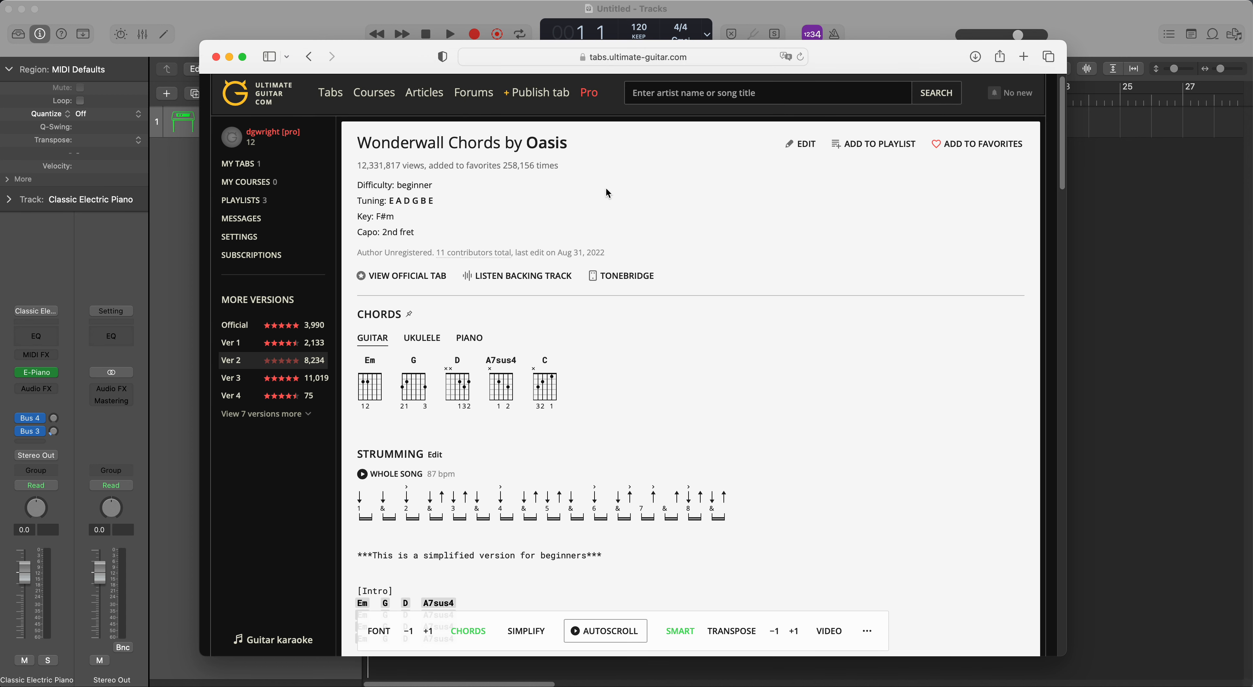
{"action": "scroll", "coordinate": [607, 190], "scroll_direction": "down", "scroll_amount": 3}
{"action": "scroll", "coordinate": [634, 304], "scroll_direction": "down", "scroll_amount": 3}
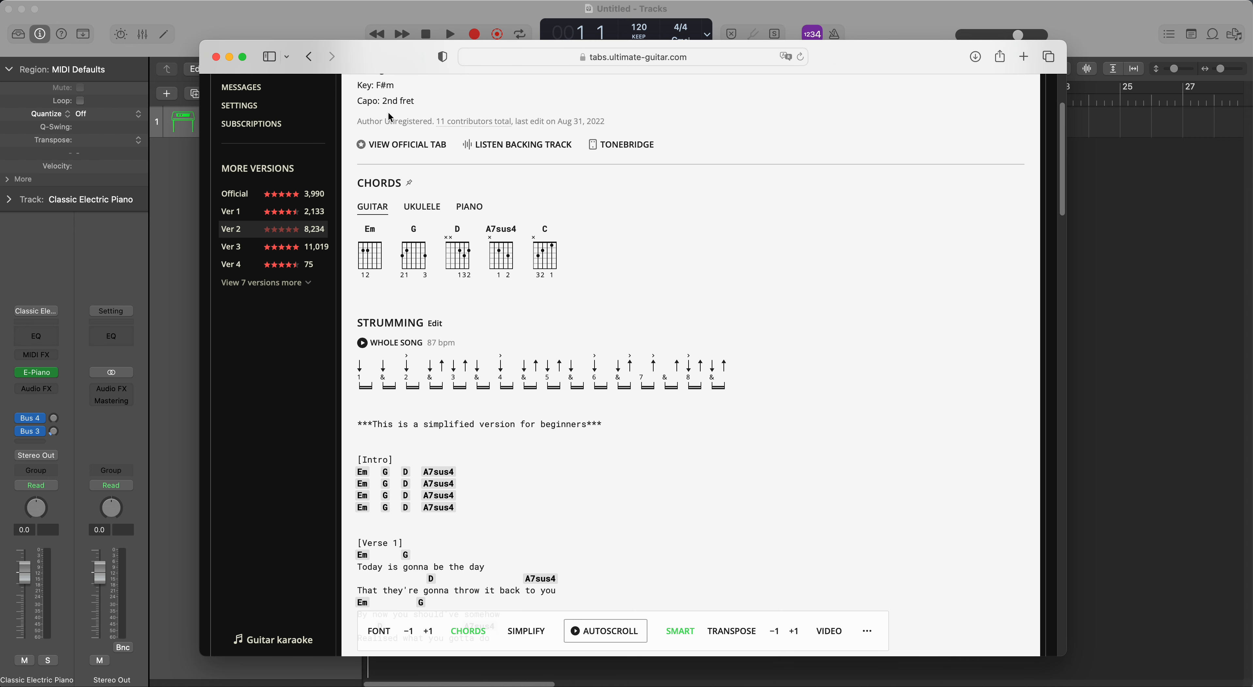
{"action": "scroll", "coordinate": [710, 211], "scroll_direction": "down", "scroll_amount": 2}
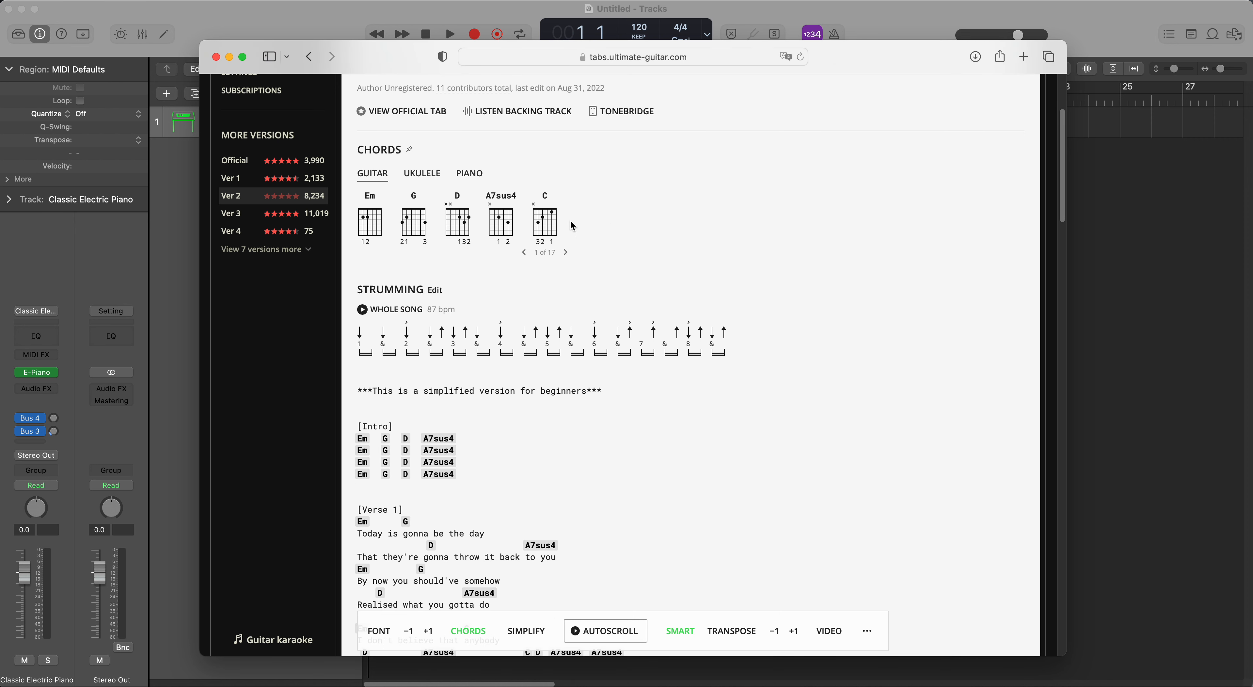
{"action": "scroll", "coordinate": [574, 227], "scroll_direction": "up", "scroll_amount": 2}
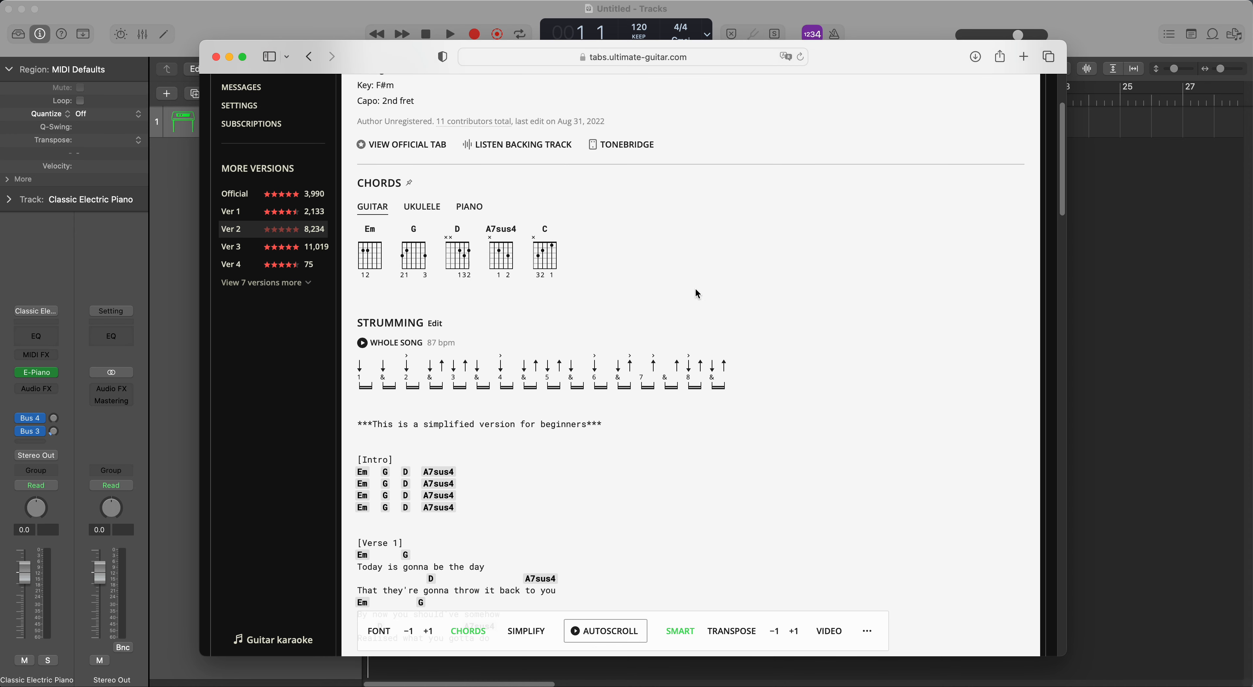
{"action": "scroll", "coordinate": [693, 361], "scroll_direction": "down", "scroll_amount": 3}
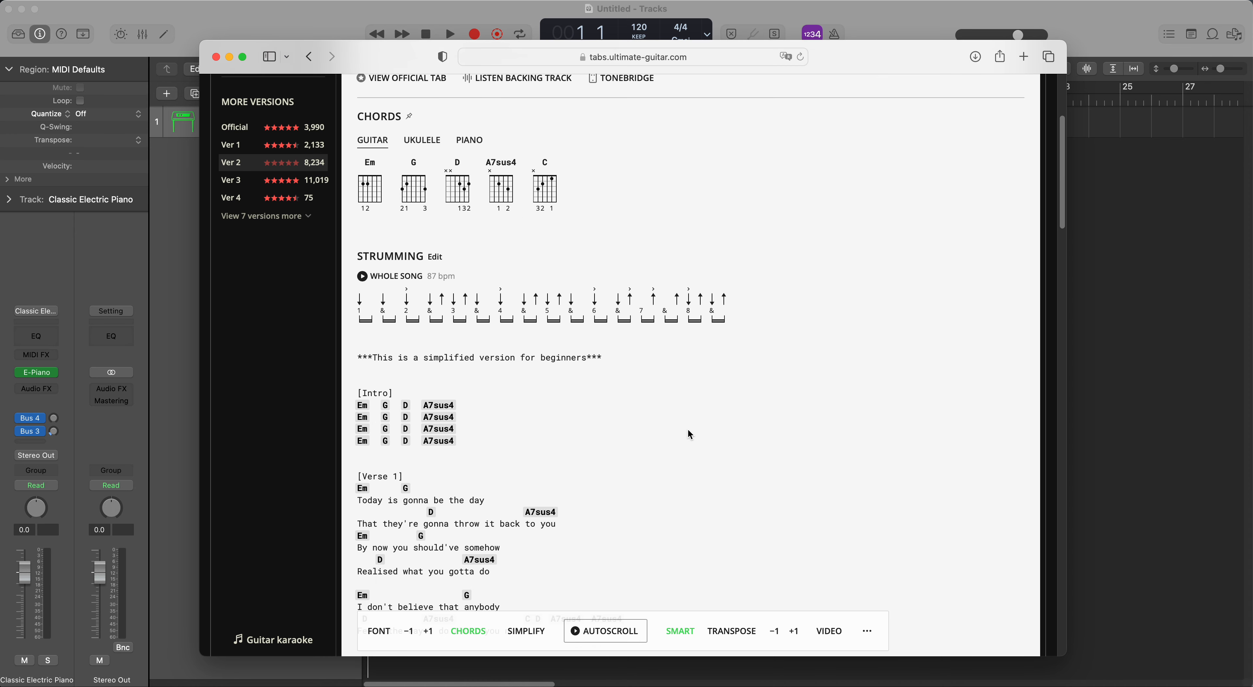
{"action": "scroll", "coordinate": [778, 520], "scroll_direction": "up", "scroll_amount": 5}
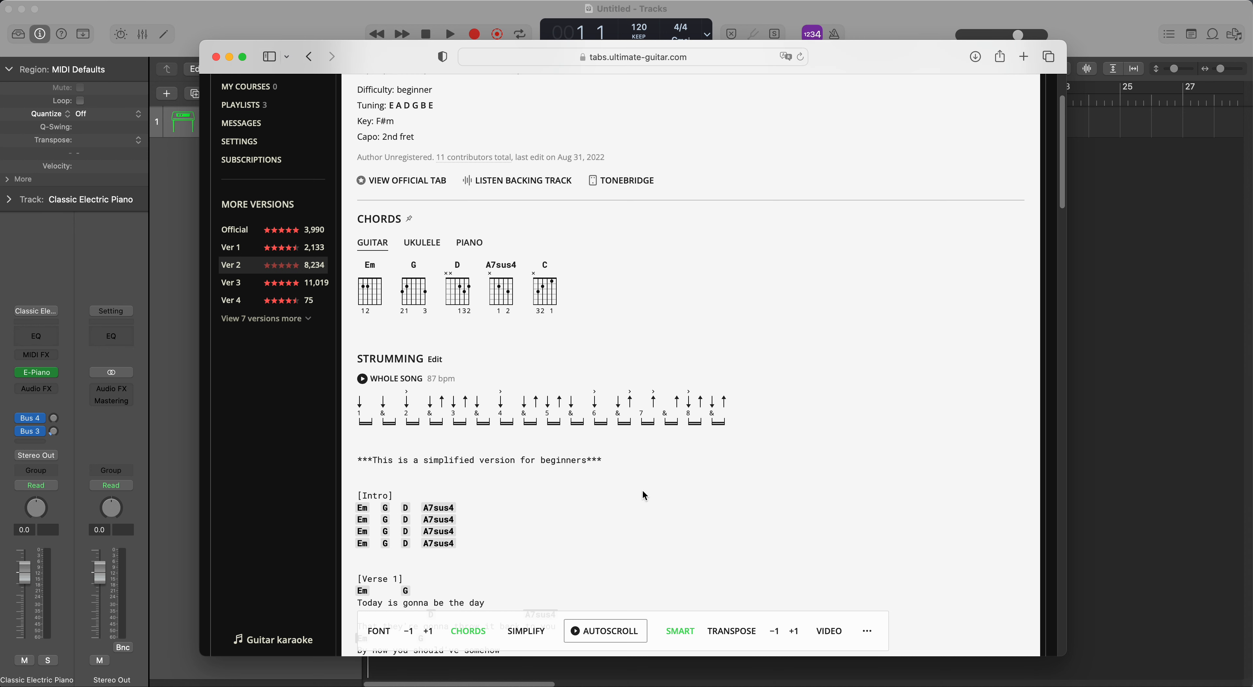
{"action": "scroll", "coordinate": [647, 489], "scroll_direction": "down", "scroll_amount": 1}
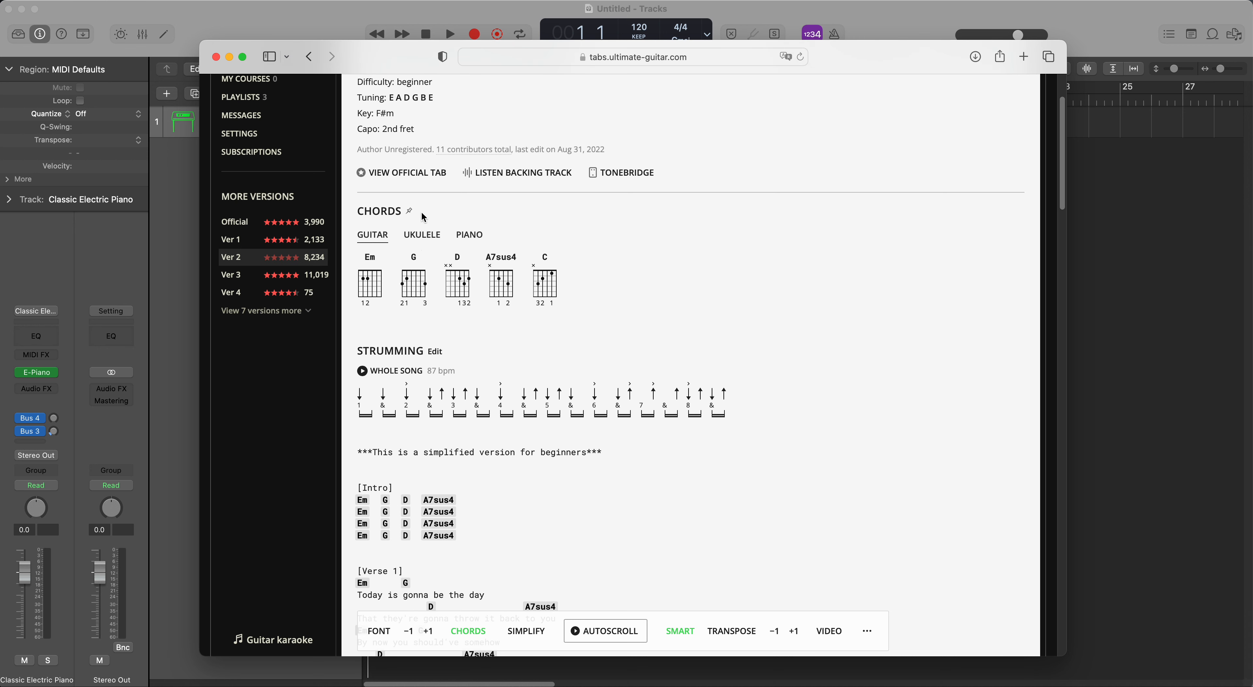
Show the Wonderwall chords as piano diagrams, examine them with the intro progression, and return to the Logic Pro project.
{"action": "left_click", "coordinate": [466, 242]}
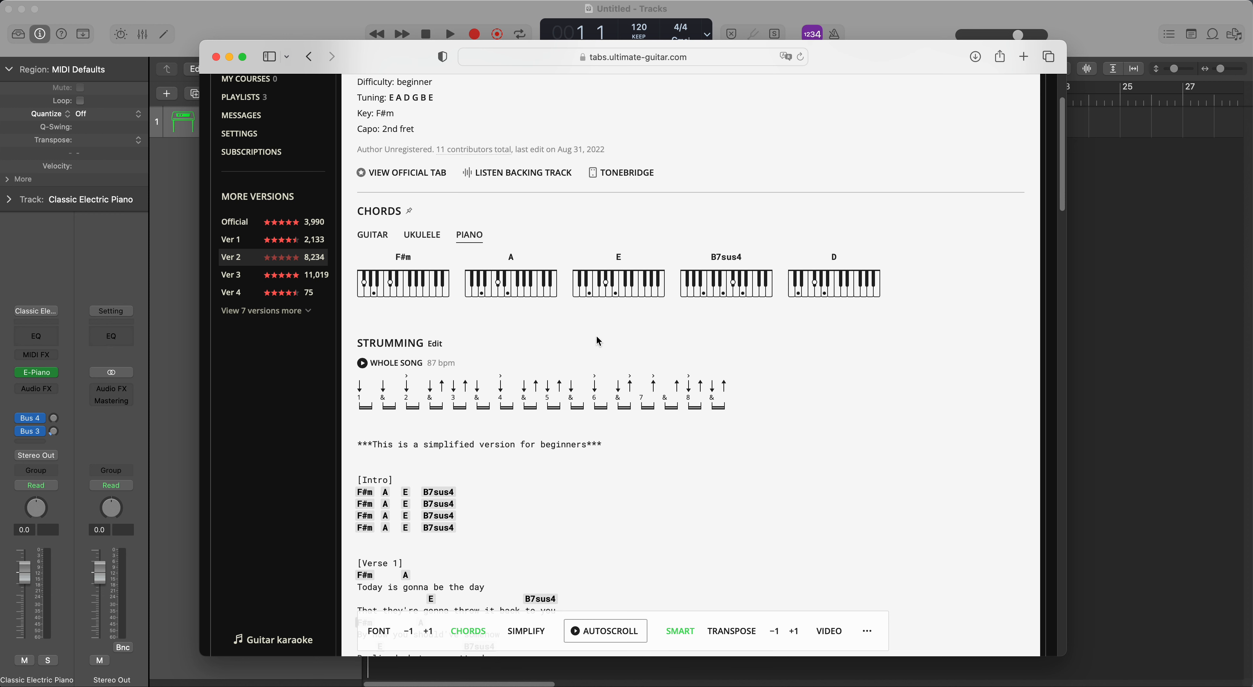
{"action": "mouse_move", "coordinate": [401, 284]}
{"action": "mouse_move", "coordinate": [602, 284]}
{"action": "scroll", "coordinate": [649, 480], "scroll_direction": "down", "scroll_amount": 2}
{"action": "mouse_move", "coordinate": [389, 463]}
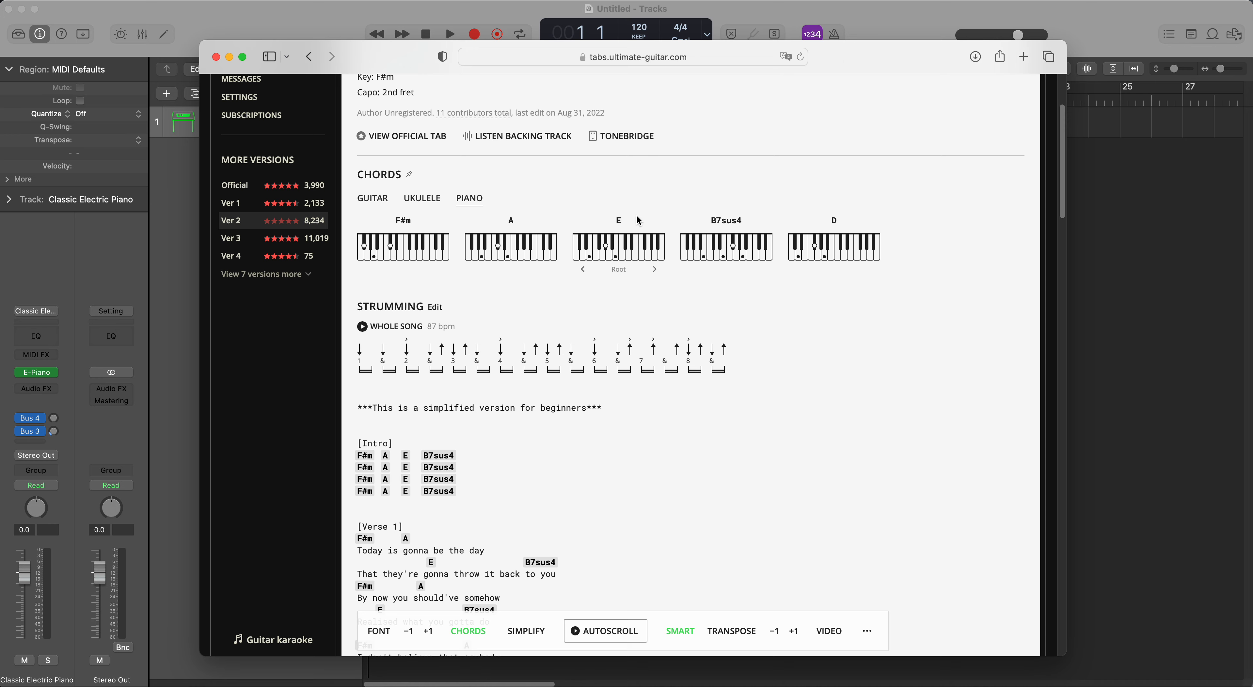
{"action": "left_click_drag", "start_coordinate": [852, 56], "coordinate": [817, 686]}
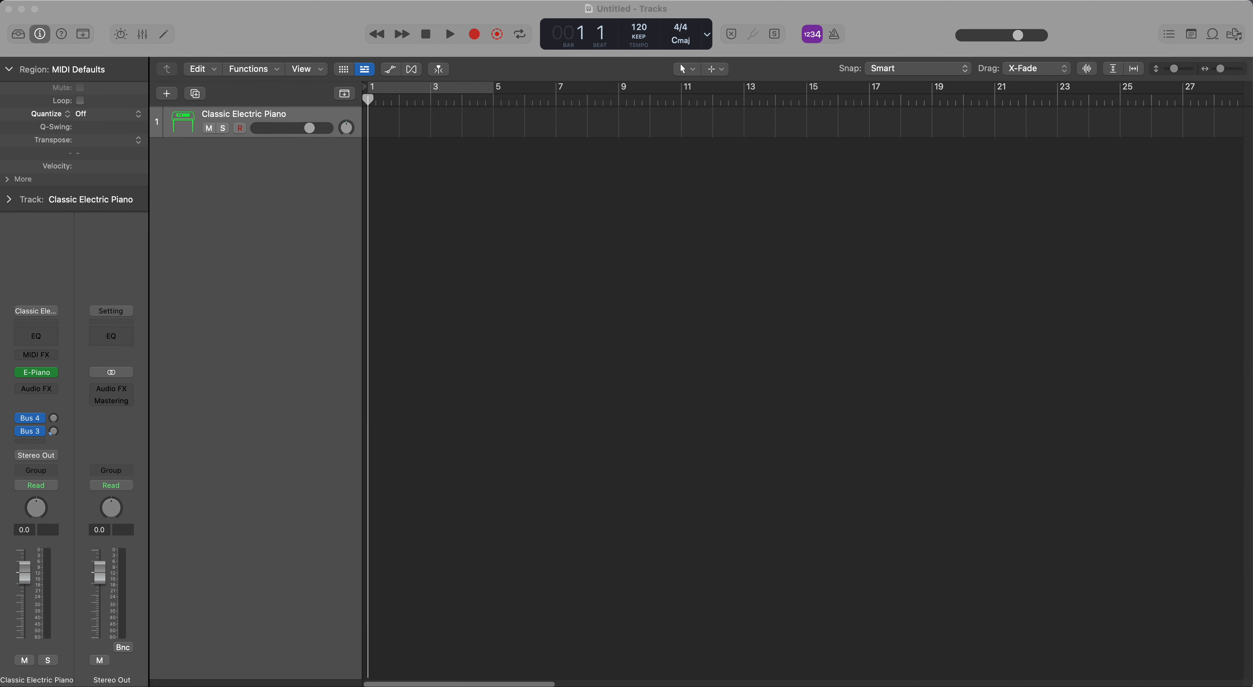
Make the Pencil Tool the secondary tool and create a two-bar MIDI region at bar 1 on the Classic Electric Piano track.
{"action": "left_click", "coordinate": [425, 173]}
{"action": "left_click", "coordinate": [725, 72]}
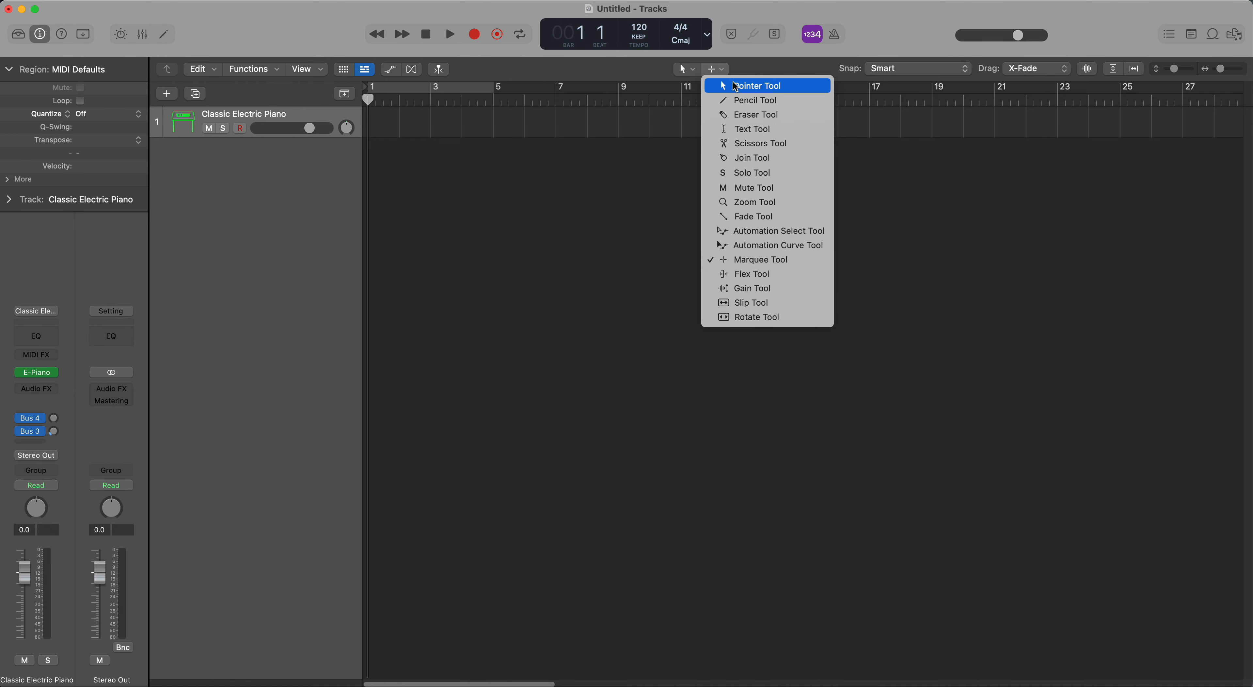
{"action": "left_click", "coordinate": [740, 97]}
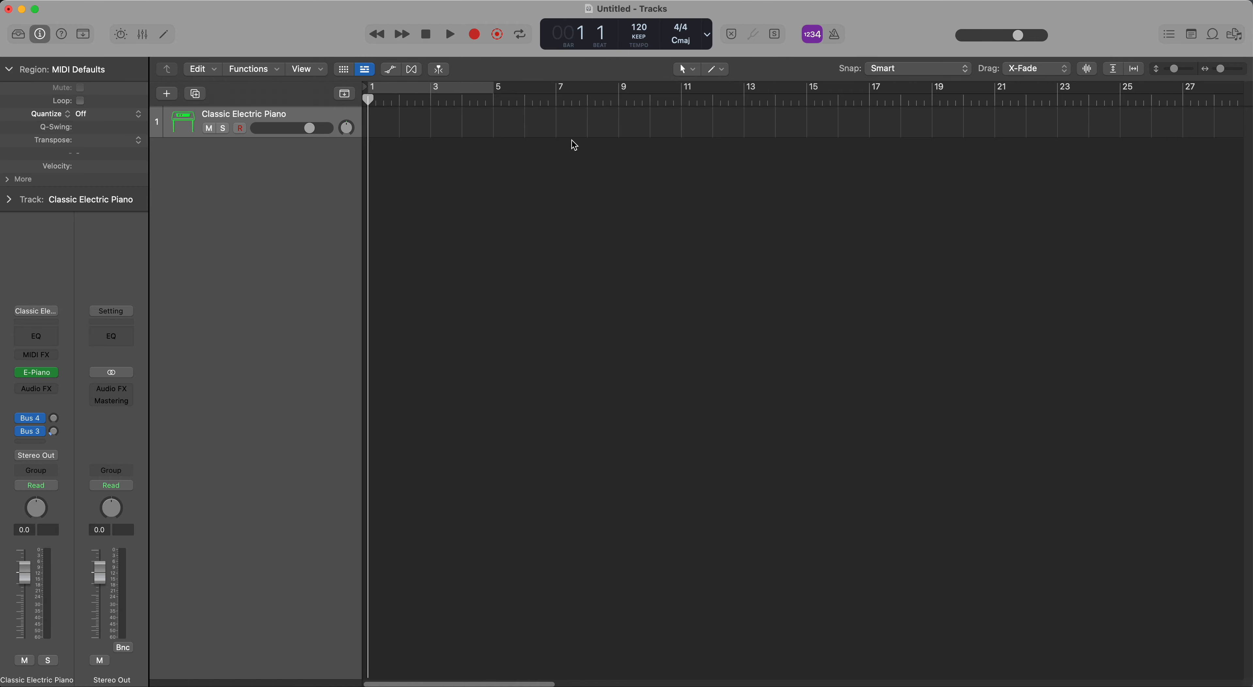
{"action": "left_click", "coordinate": [382, 116], "text": "super"}
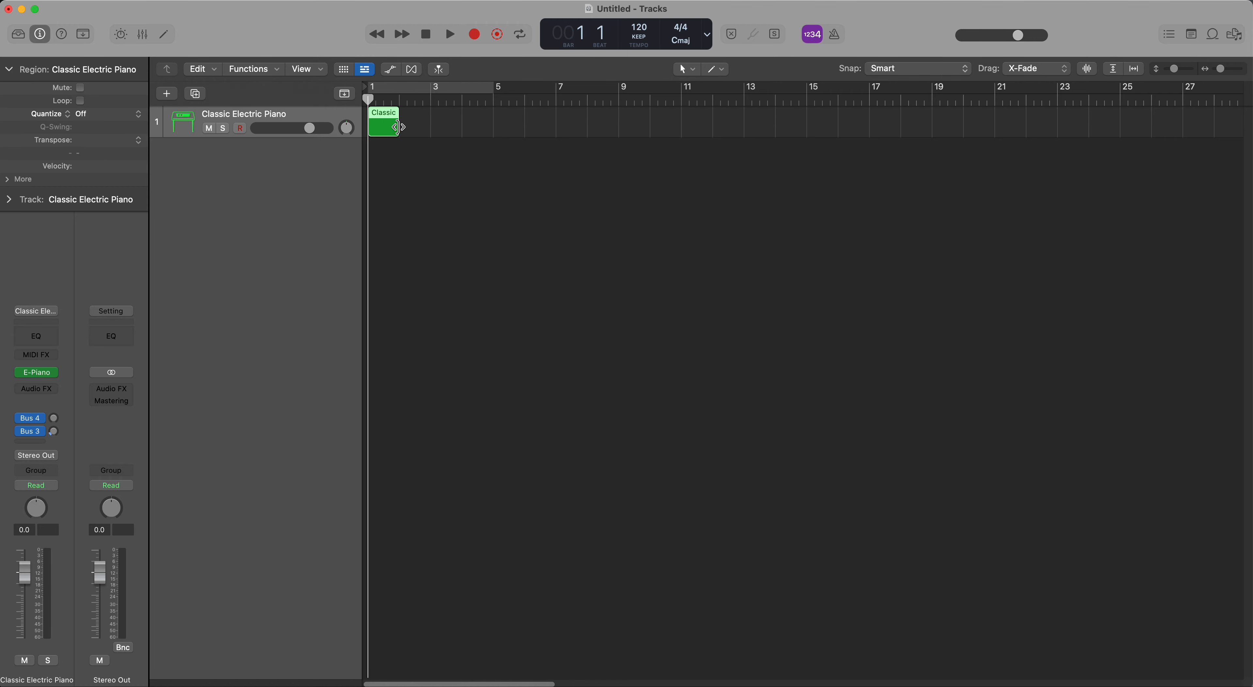
{"action": "left_click_drag", "start_coordinate": [398, 127], "coordinate": [424, 127]}
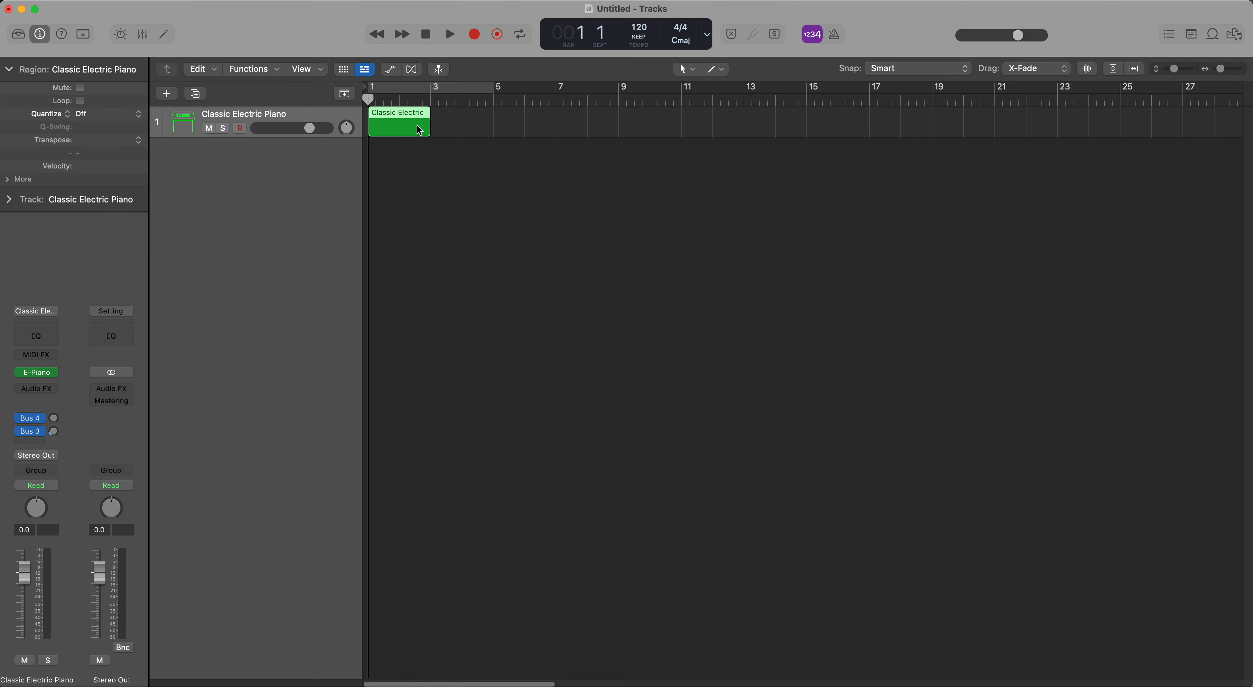
Open the new region in the Piano Roll and enlarge the editor to show the octaves from C3 to C5.
{"action": "double_click", "coordinate": [419, 130]}
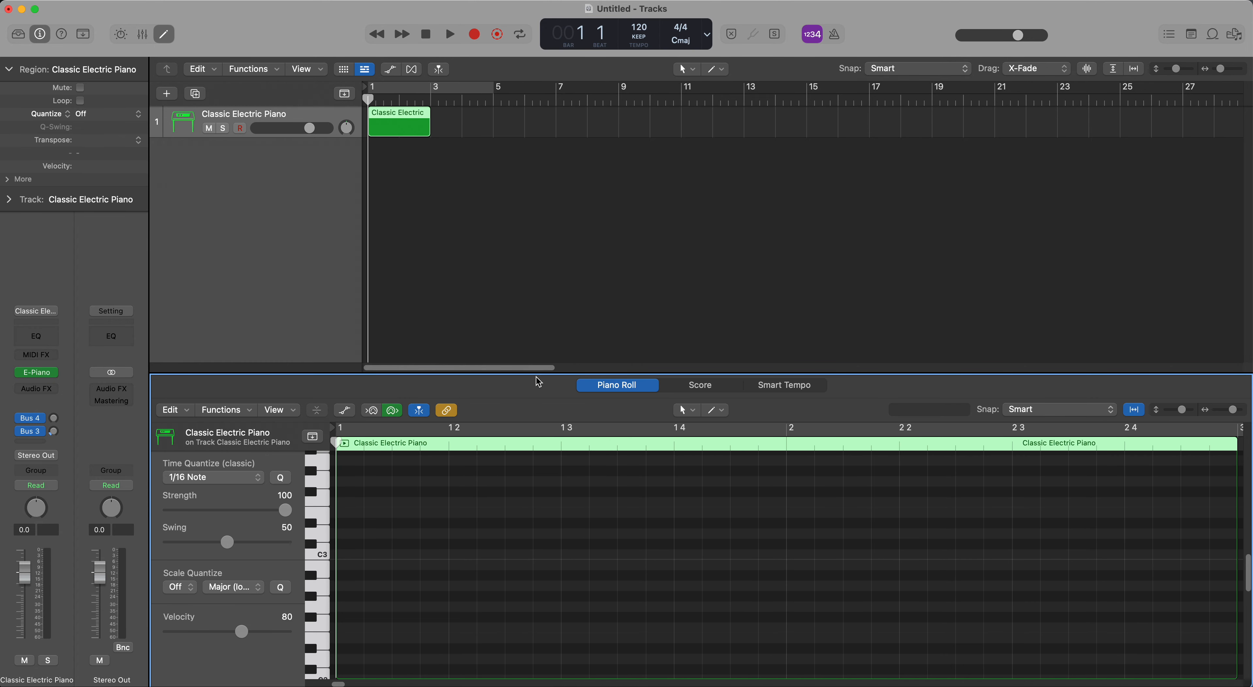
{"action": "left_click_drag", "start_coordinate": [538, 374], "coordinate": [543, 253]}
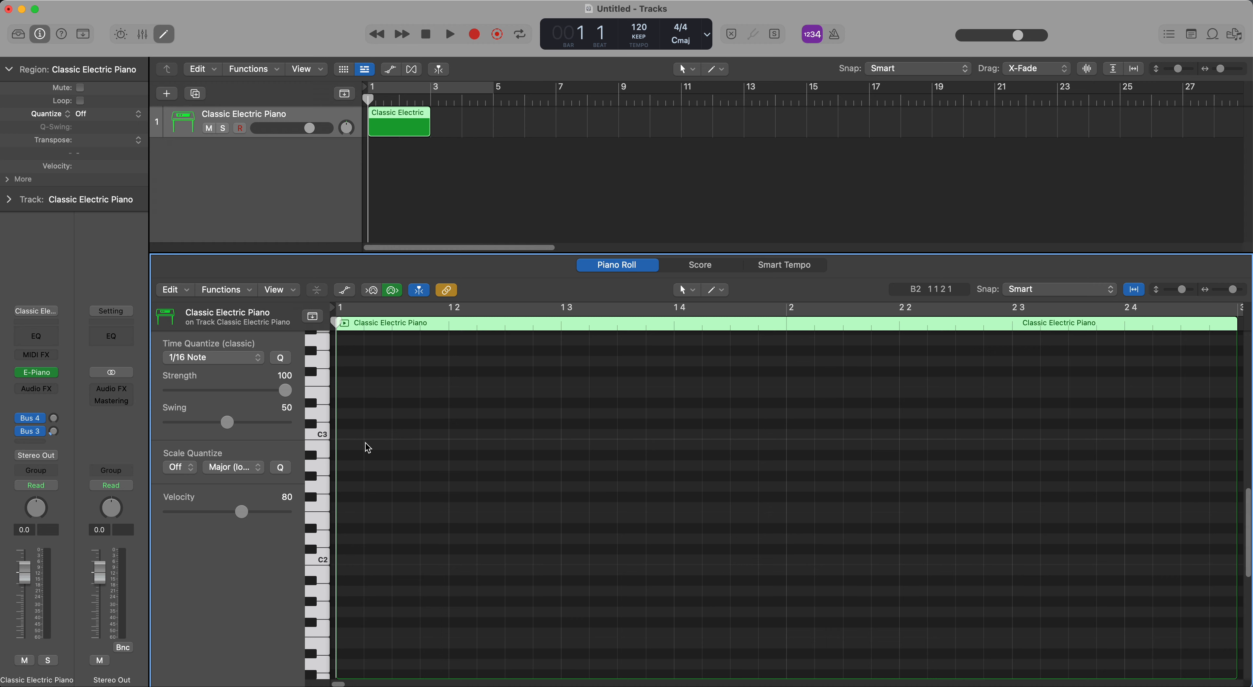
{"action": "scroll", "coordinate": [368, 448], "scroll_direction": "up", "scroll_amount": 5}
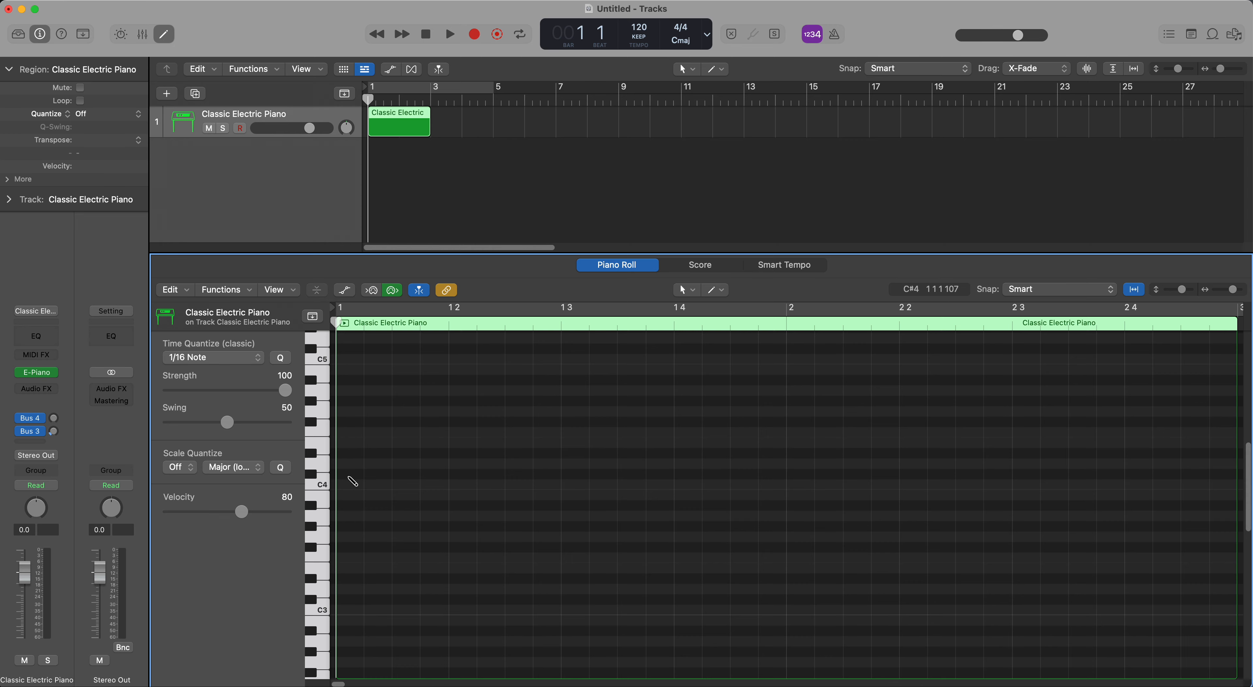
Draw an F#m chord with F#3, A3 and C#4 at the start of bar 1, lengthened to eighth notes.
{"action": "left_click", "coordinate": [350, 547]}
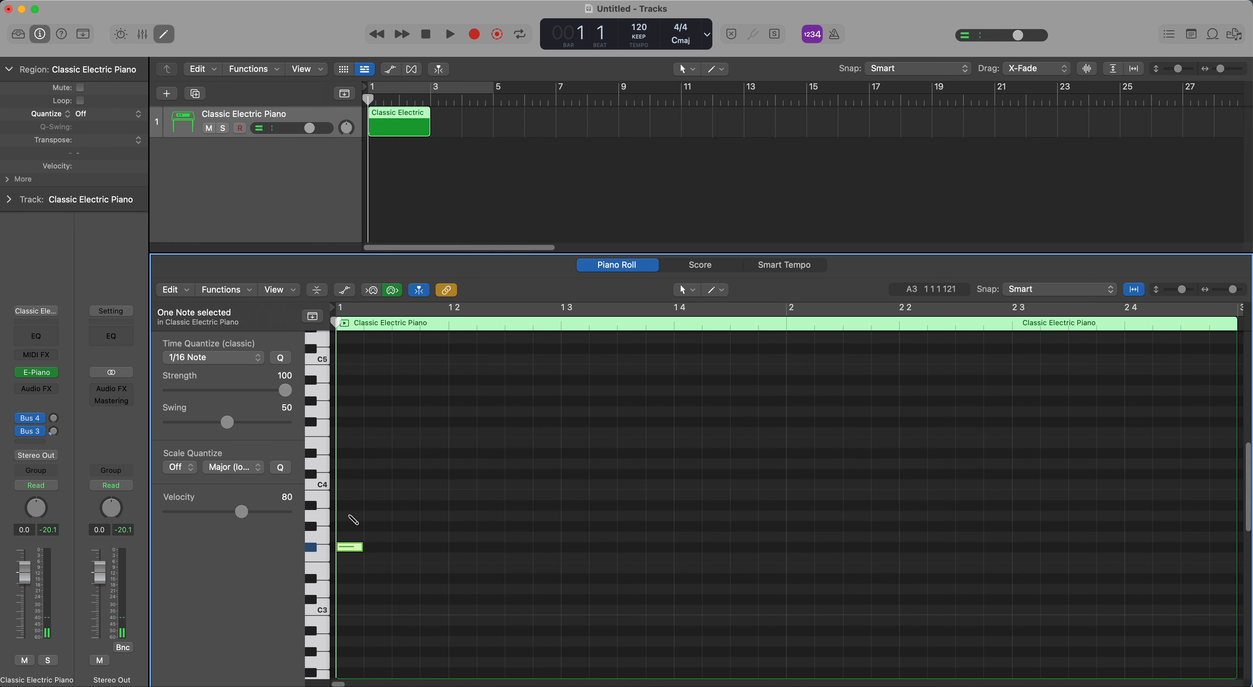
{"action": "left_click", "coordinate": [351, 515]}
{"action": "left_click", "coordinate": [350, 474]}
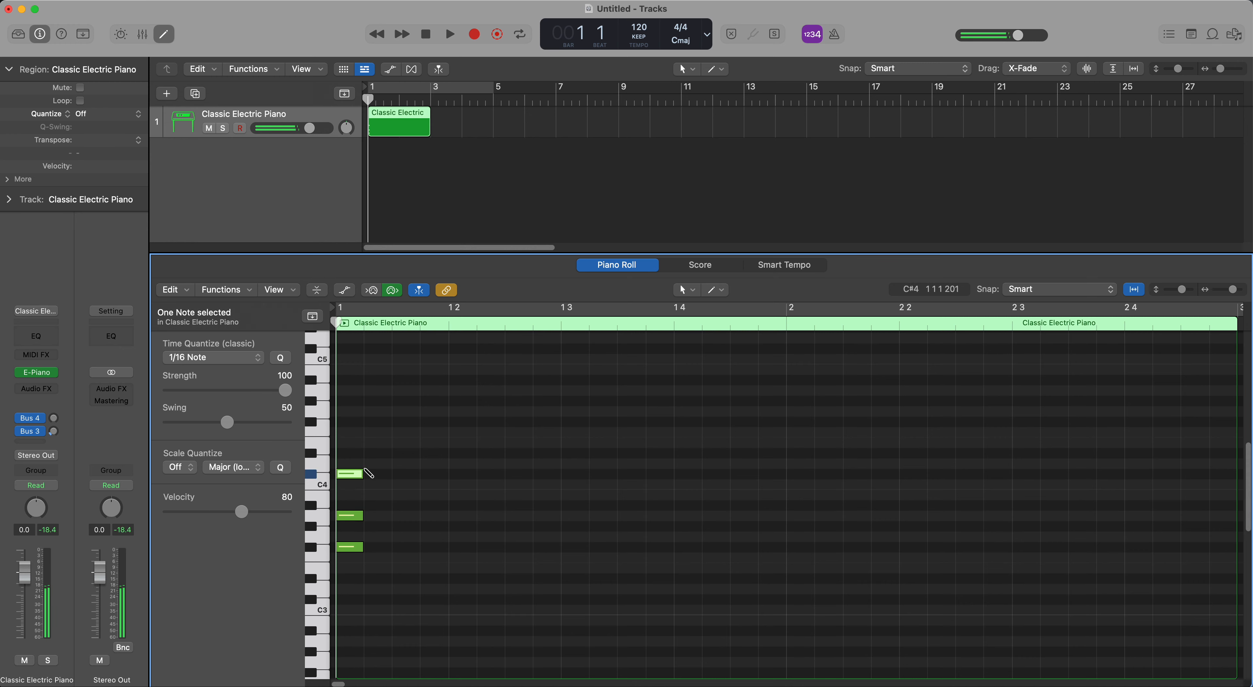
{"action": "left_click_drag", "start_coordinate": [376, 459], "coordinate": [393, 546]}
{"action": "left_click_drag", "start_coordinate": [411, 432], "coordinate": [385, 557]}
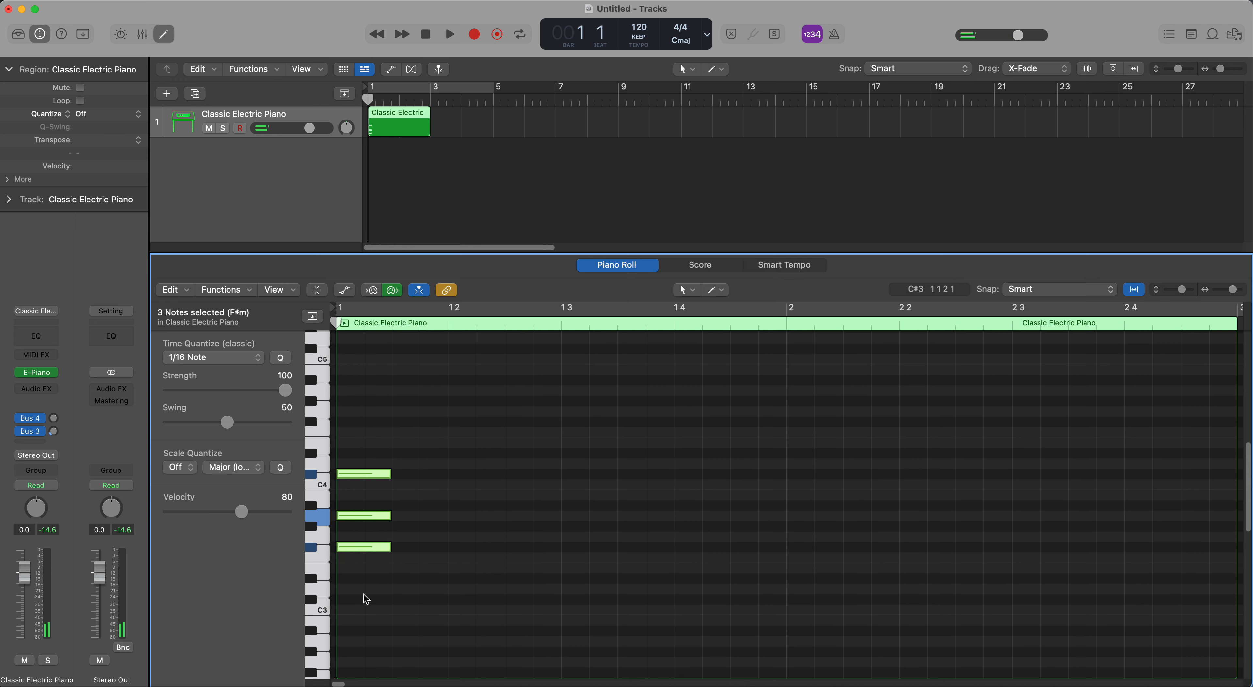
Paste three copies of the F#m chord back to back so that eighth notes fill bar 1 up to beat 3.
{"action": "left_click", "coordinate": [392, 326]}
{"action": "key", "text": "super+v"}
{"action": "key", "text": "super+v"}
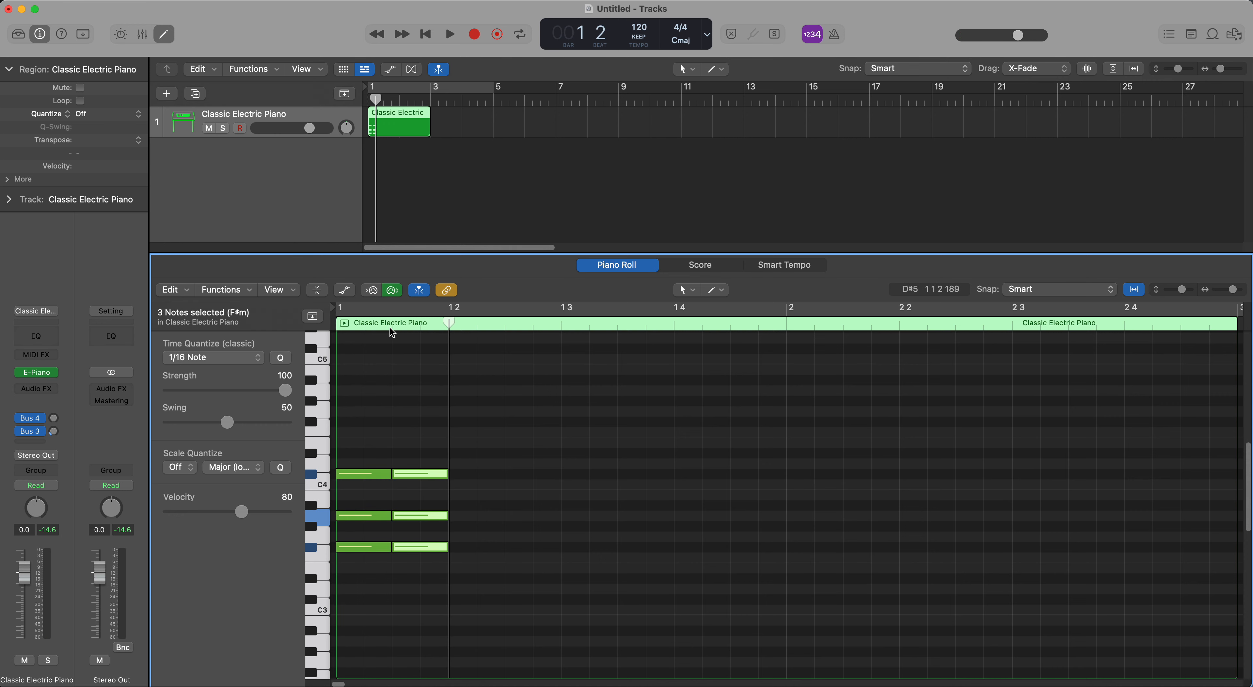
{"action": "key", "text": "super+v"}
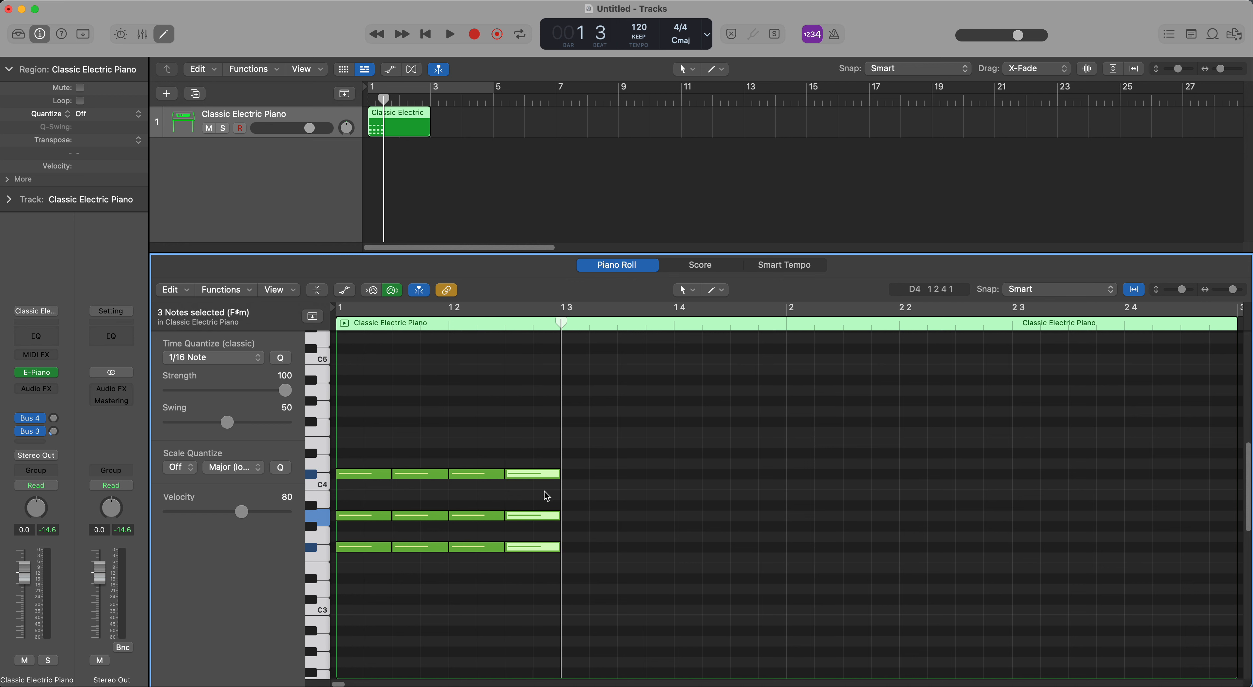
Draw an A chord with E3, A3 and C#4 at beat 3 and repeat it three times up to bar 2.
{"action": "left_click", "coordinate": [567, 516], "text": "super"}
{"action": "left_click", "coordinate": [571, 474], "text": "super"}
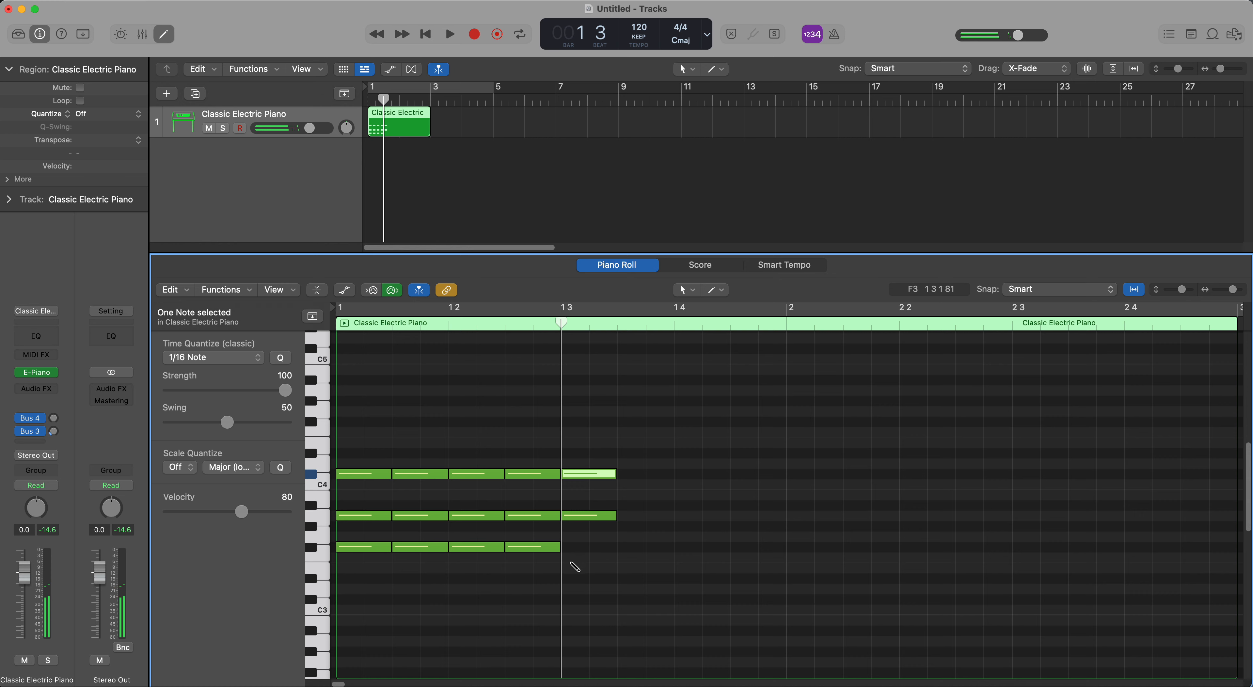
{"action": "left_click", "coordinate": [571, 568], "text": "super"}
{"action": "left_click_drag", "start_coordinate": [613, 421], "coordinate": [596, 638]}
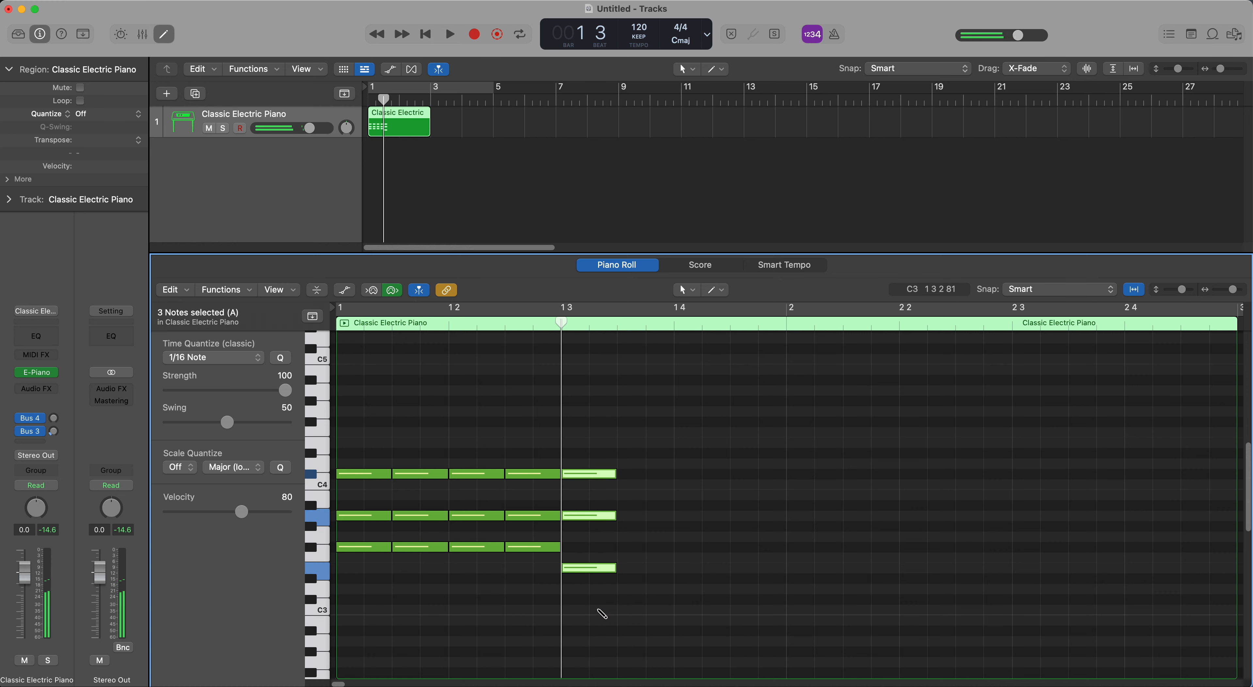
{"action": "key", "text": "super+r"}
{"action": "key", "text": "super+r"}
{"action": "key", "text": "super+r"}
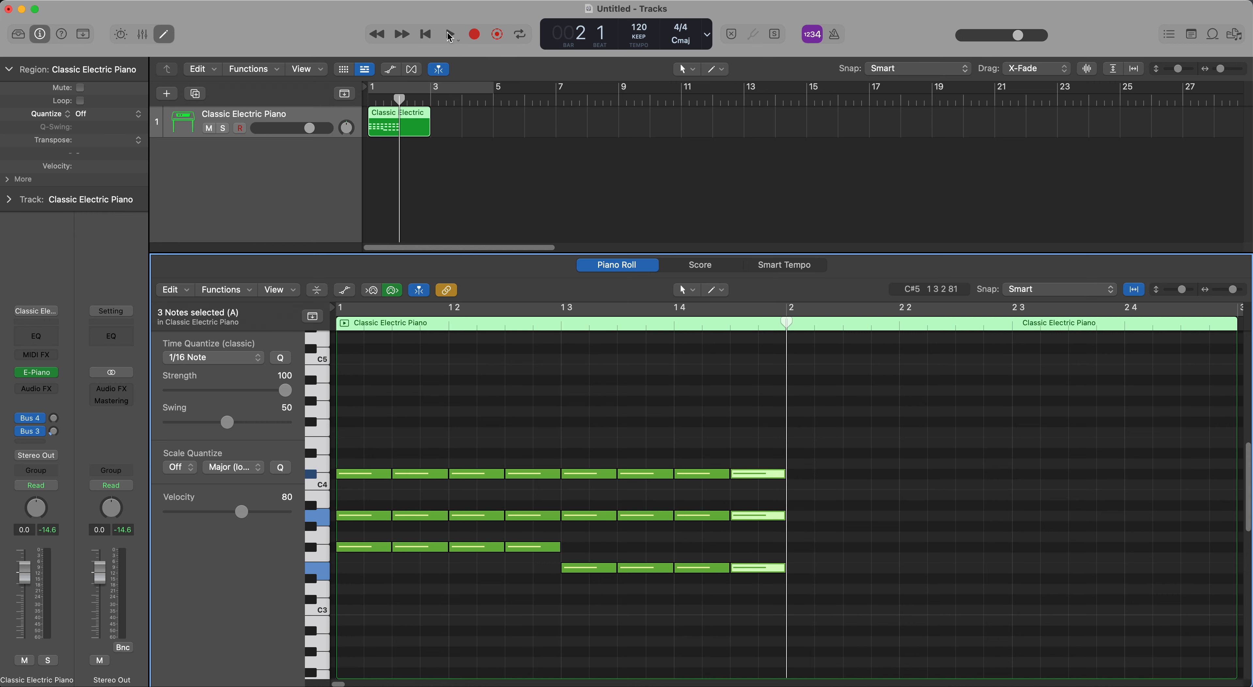
Play back the first bar from the beginning to check the F#m and A chords.
{"action": "left_click", "coordinate": [428, 38]}
{"action": "key", "text": "space"}
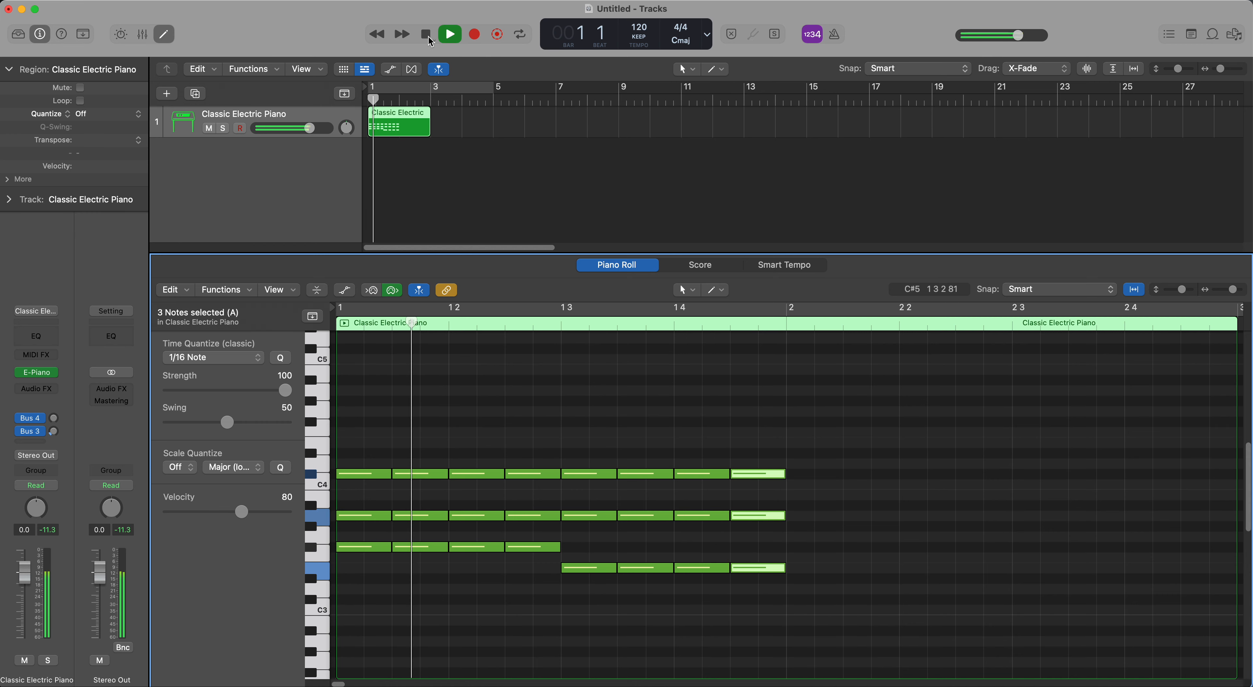
{"action": "key", "text": "space"}
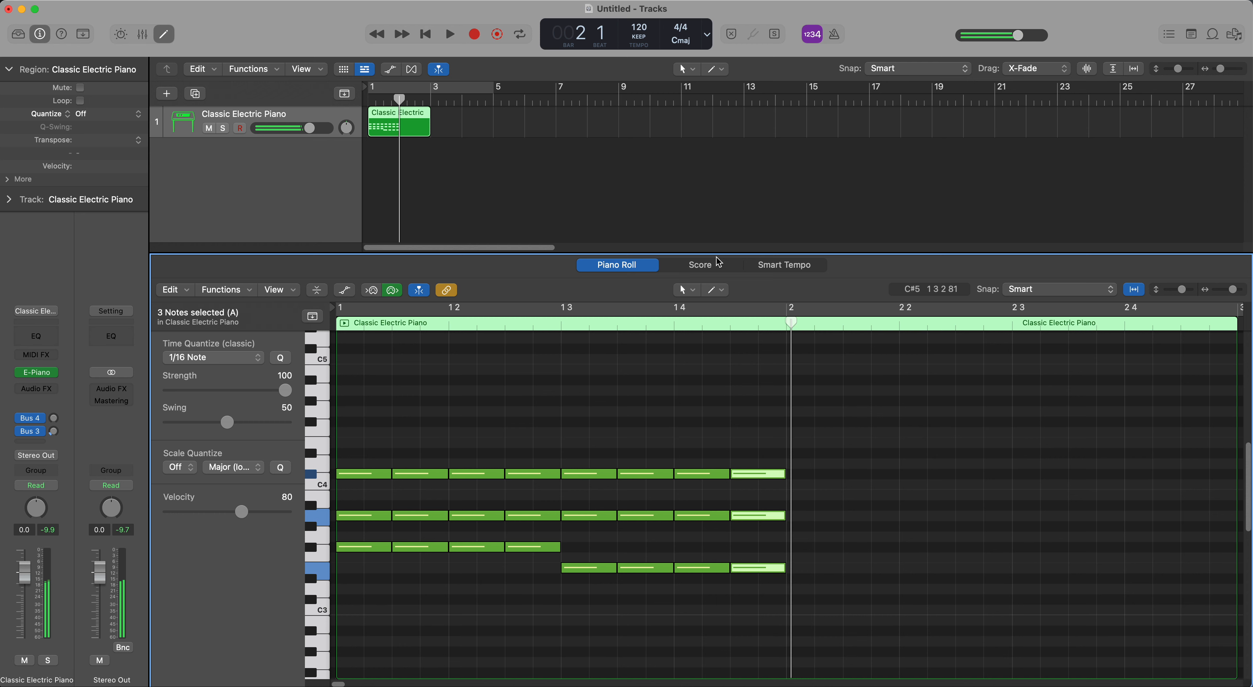
Set the project tempo to 90 and play the first bar again from the beginning.
{"action": "left_click", "coordinate": [639, 27]}
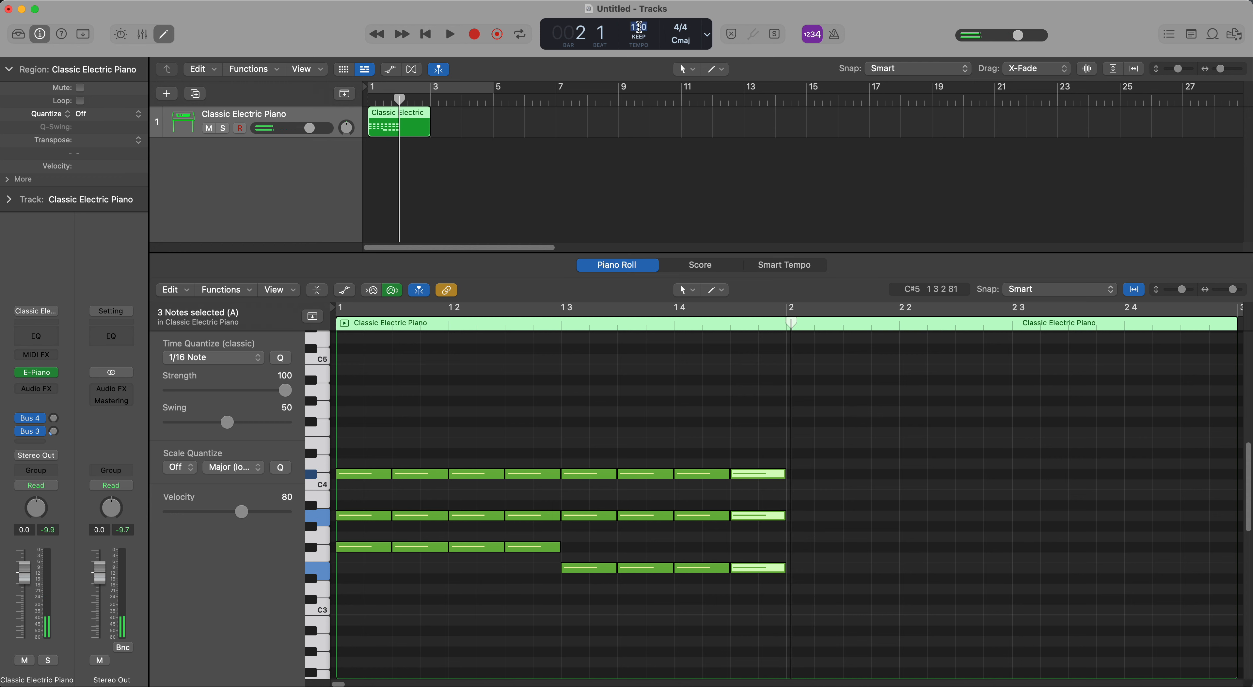
{"action": "type", "text": "90"}
{"action": "key", "text": "Return"}
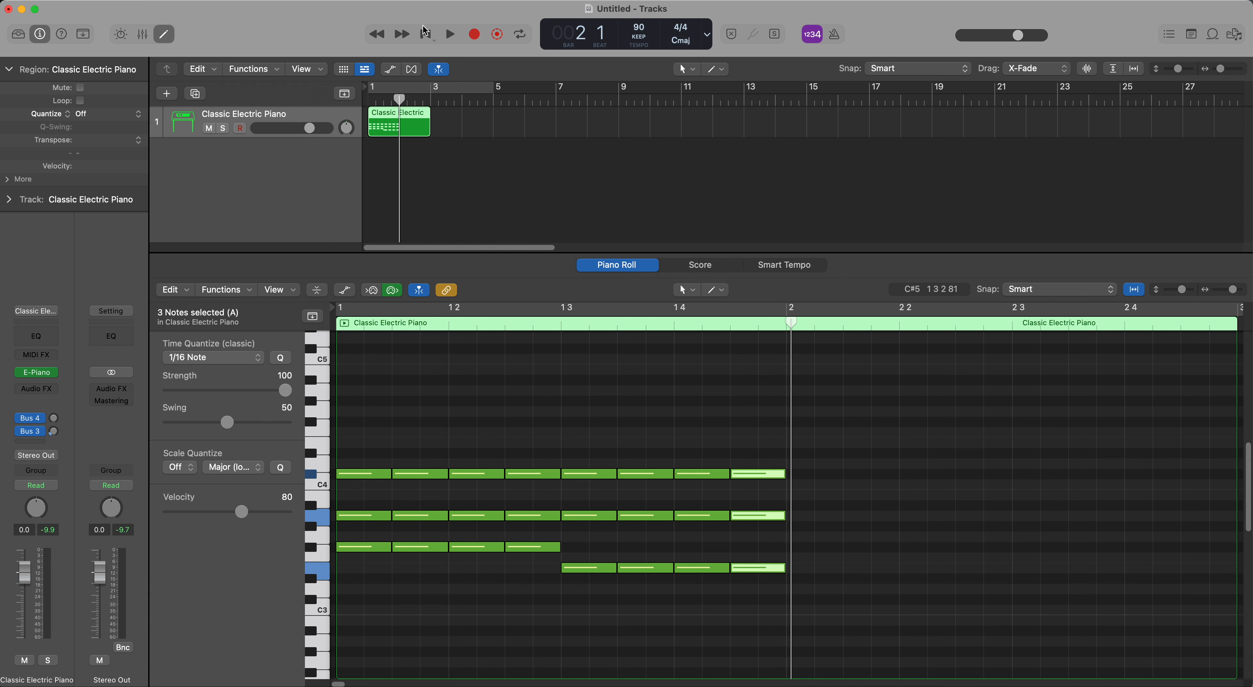
{"action": "left_click", "coordinate": [426, 34]}
{"action": "key", "text": "space"}
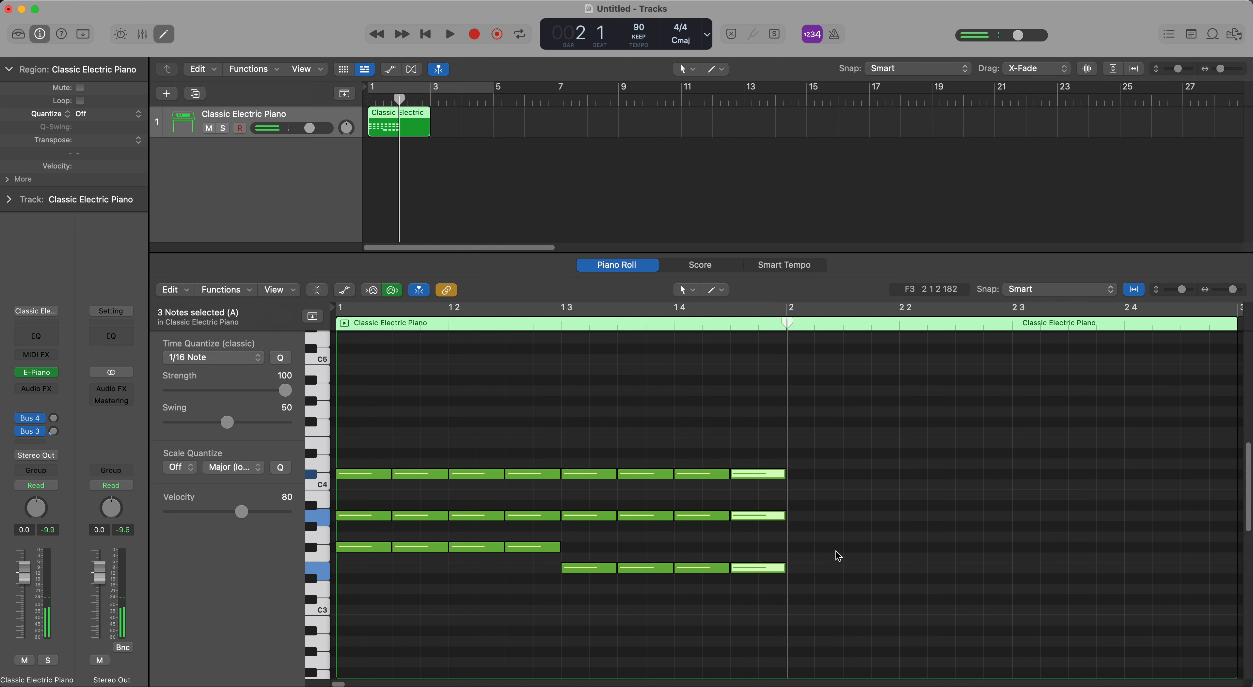
Draw an E chord with eighth notes E3, G#3 and B3 at the start of bar 2.
{"action": "left_click", "coordinate": [802, 569], "text": "super"}
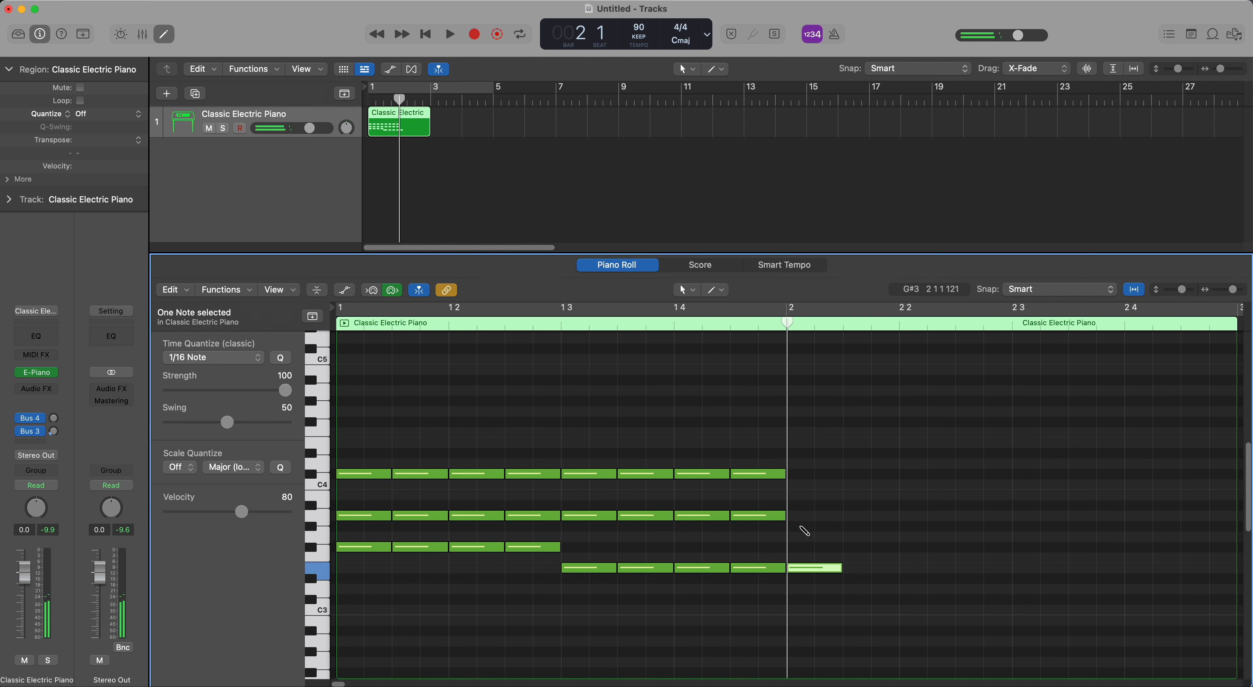
{"action": "left_click", "coordinate": [800, 526], "text": "super"}
{"action": "left_click", "coordinate": [797, 495], "text": "super"}
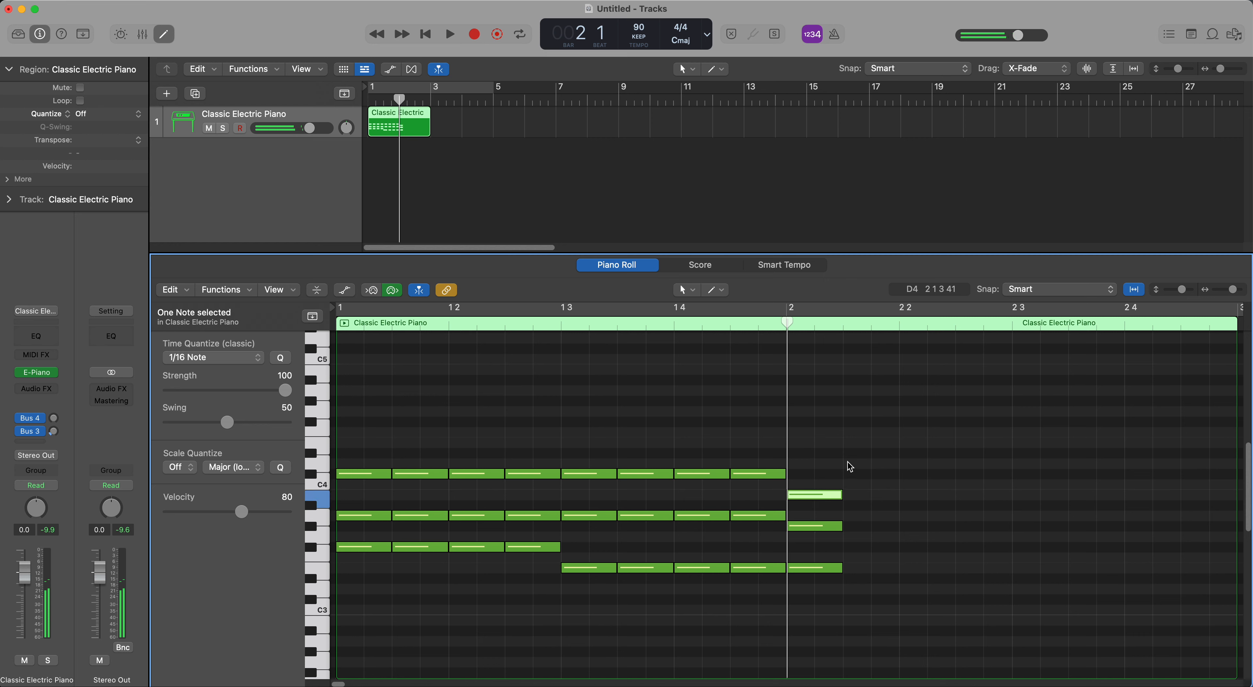
Repeat the E chord at the start of bar 2 three times up to beat 3.
{"action": "left_click_drag", "start_coordinate": [851, 465], "coordinate": [840, 588]}
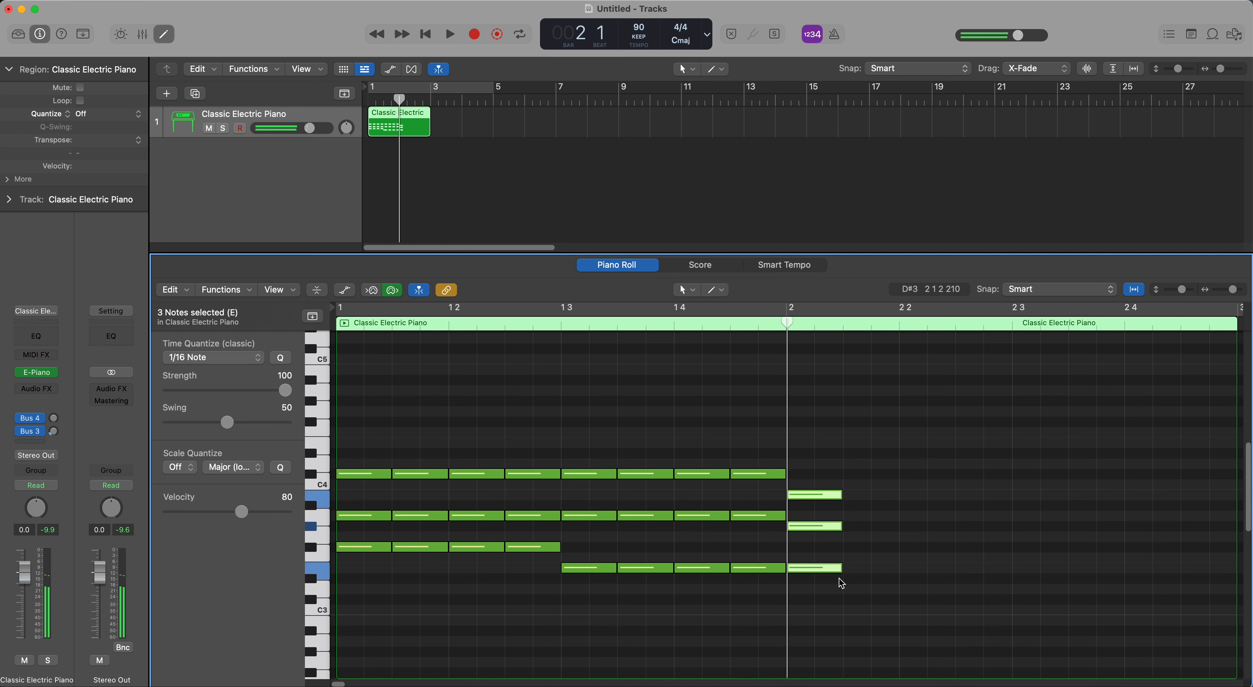
{"action": "left_click", "coordinate": [843, 325]}
{"action": "key", "text": "super+v"}
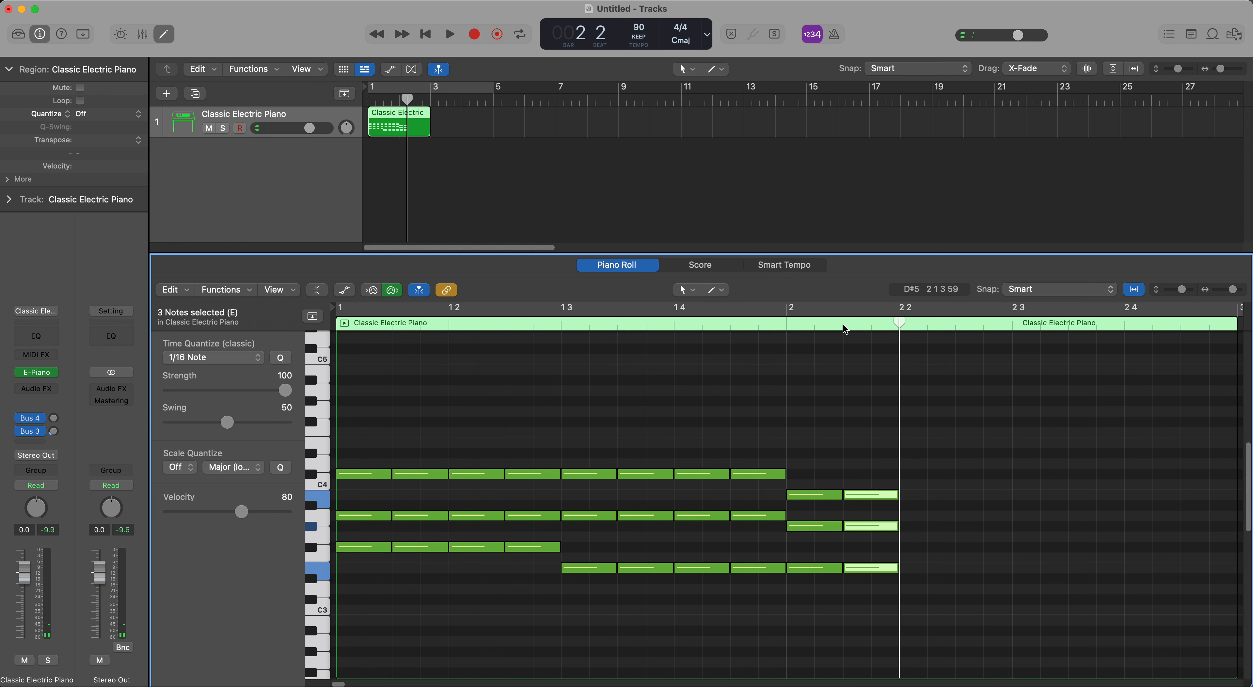
{"action": "key", "text": "super+v"}
{"action": "key", "text": "super+v"}
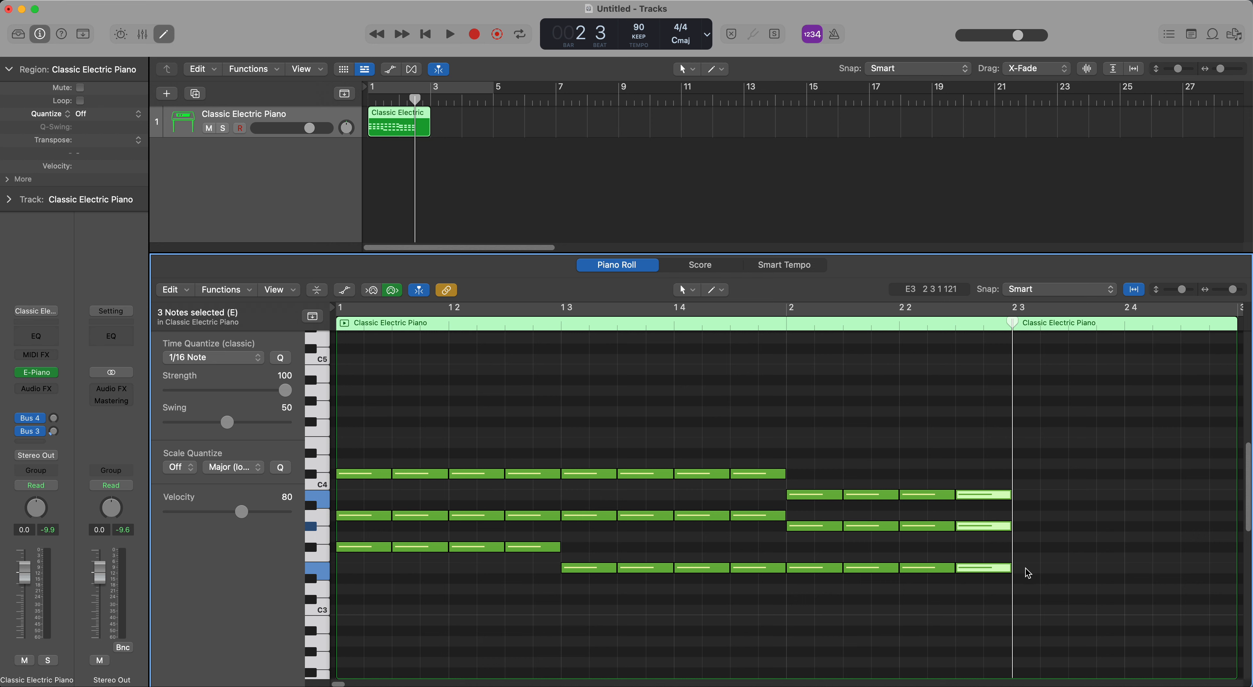
Draw eighth notes F#3, B3, E3 and D4 at beat 3 of bar 2.
{"action": "left_click", "coordinate": [1026, 547], "text": "super"}
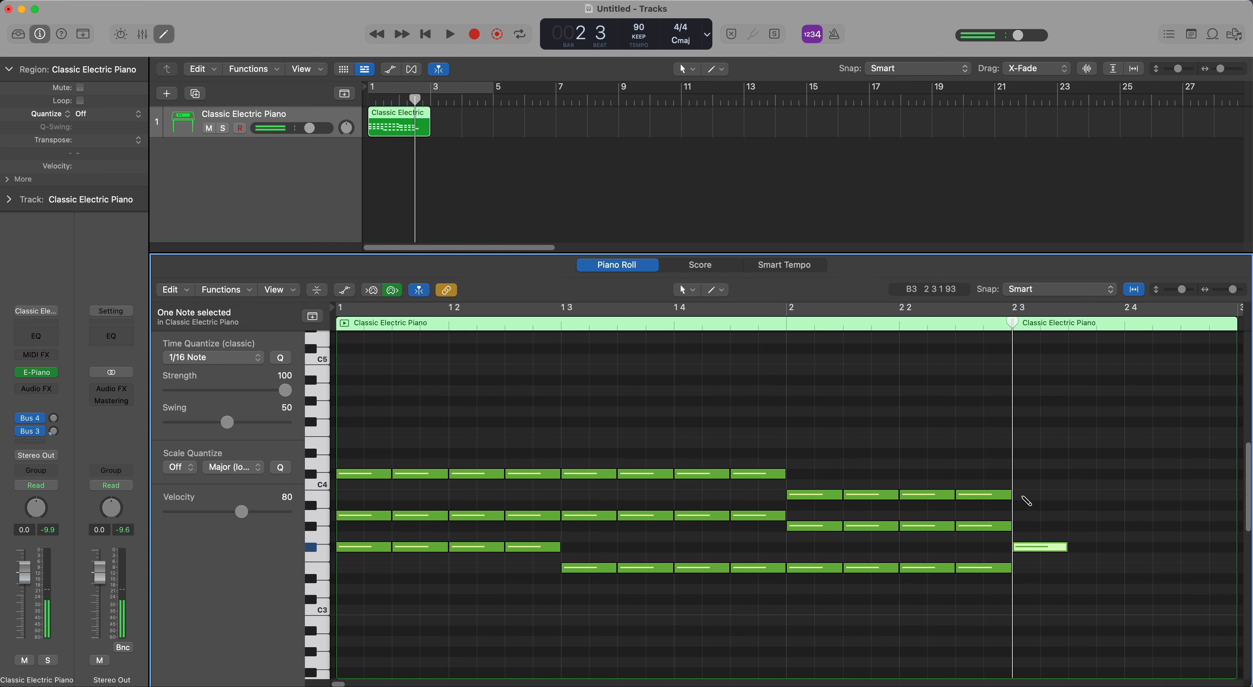
{"action": "left_click", "coordinate": [1025, 495], "text": "super"}
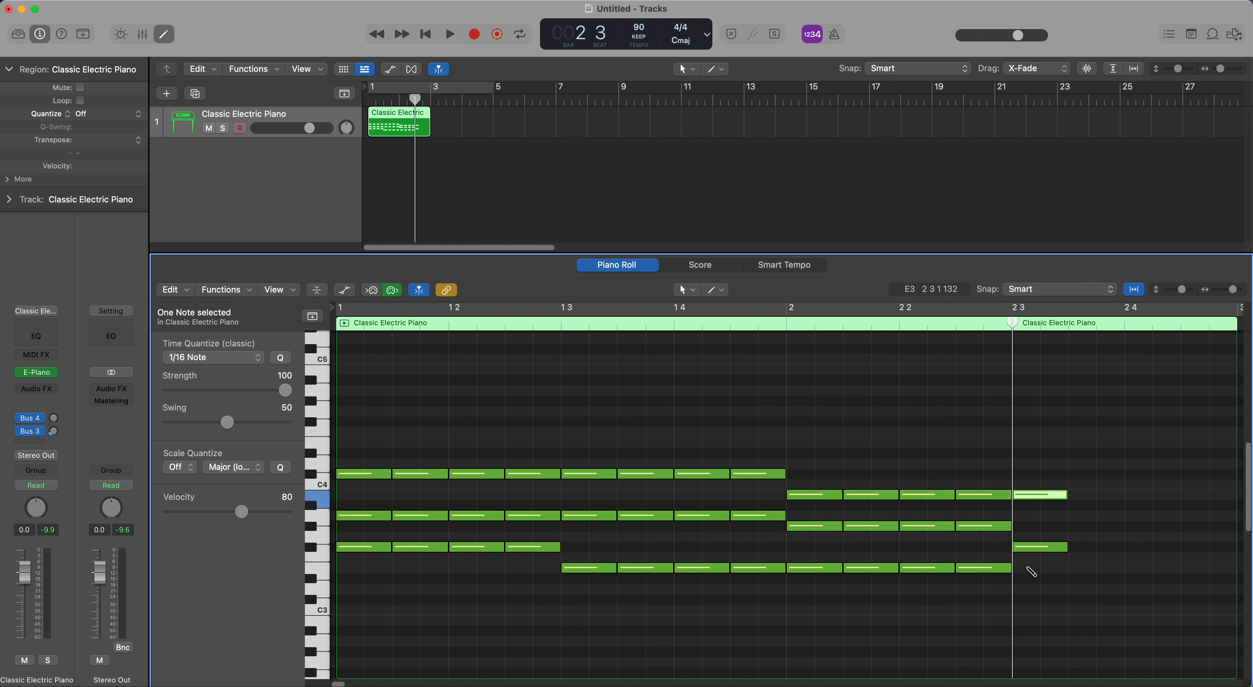
{"action": "left_click", "coordinate": [1032, 568]}
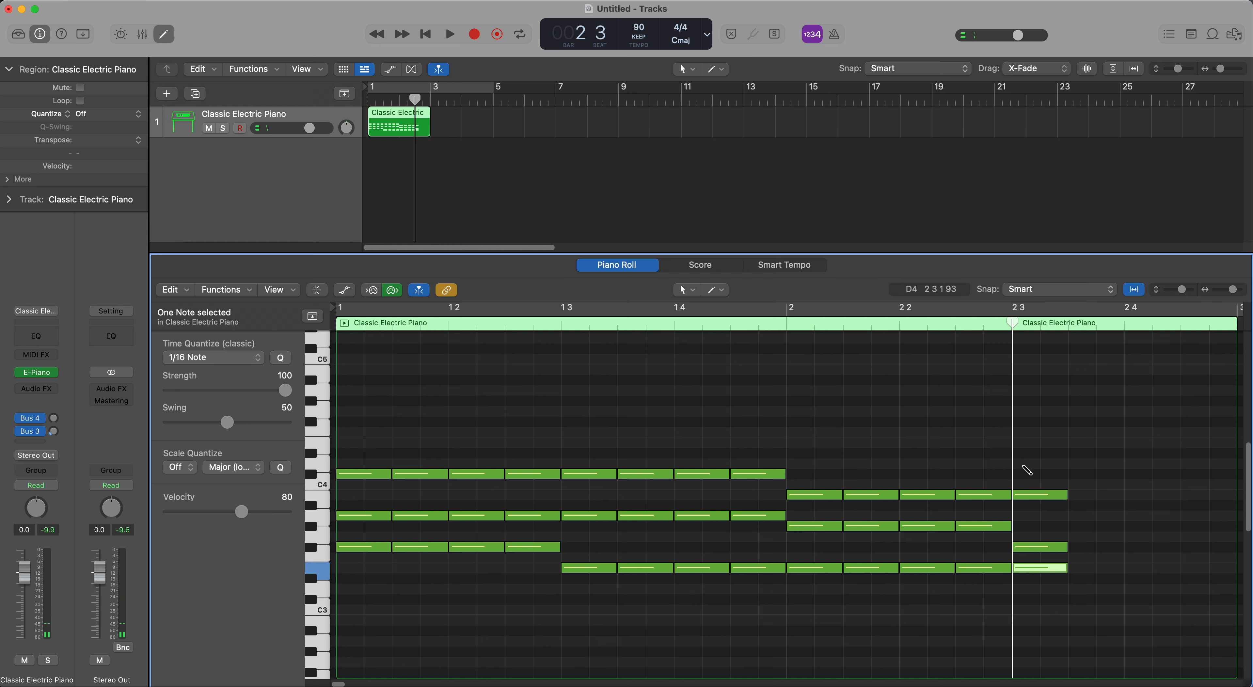
{"action": "left_click", "coordinate": [1024, 464]}
Remove the E3 from the chord at beat 3 of bar 2 and repeat the remaining Bm chord three times up to bar 3.
{"action": "left_click_drag", "start_coordinate": [1098, 428], "coordinate": [1049, 611]}
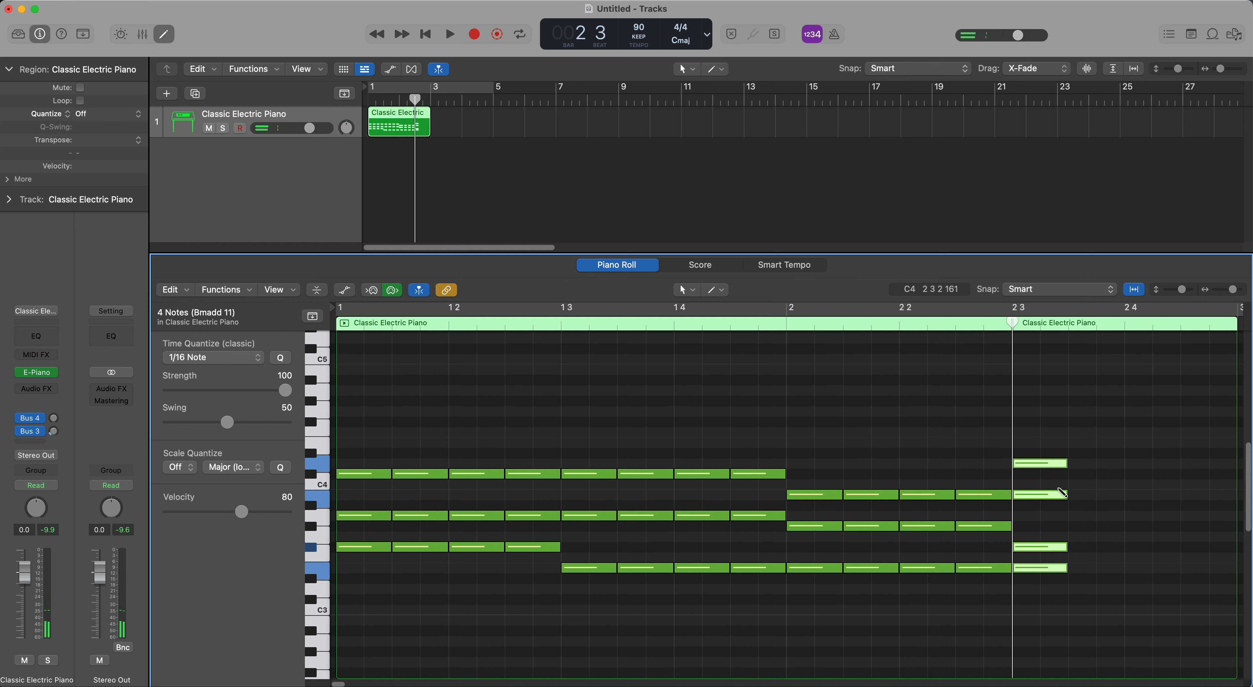
{"action": "left_click", "coordinate": [1059, 583]}
{"action": "left_click", "coordinate": [1051, 568]}
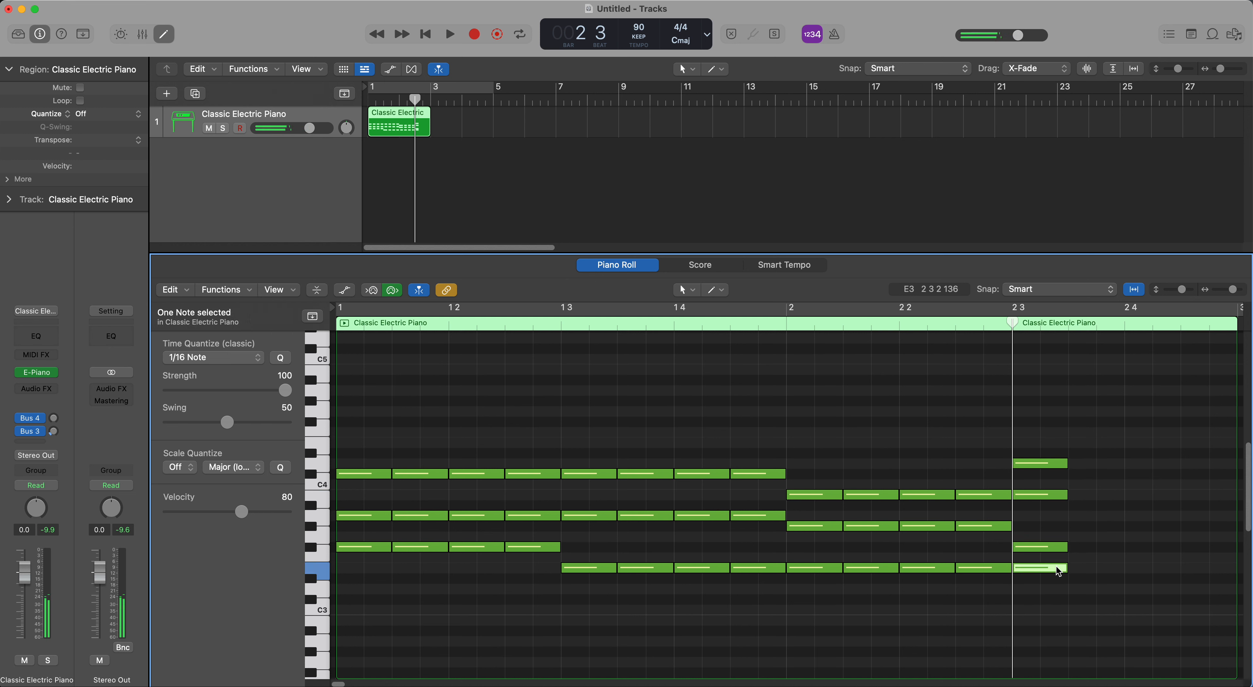
{"action": "key", "text": "Delete"}
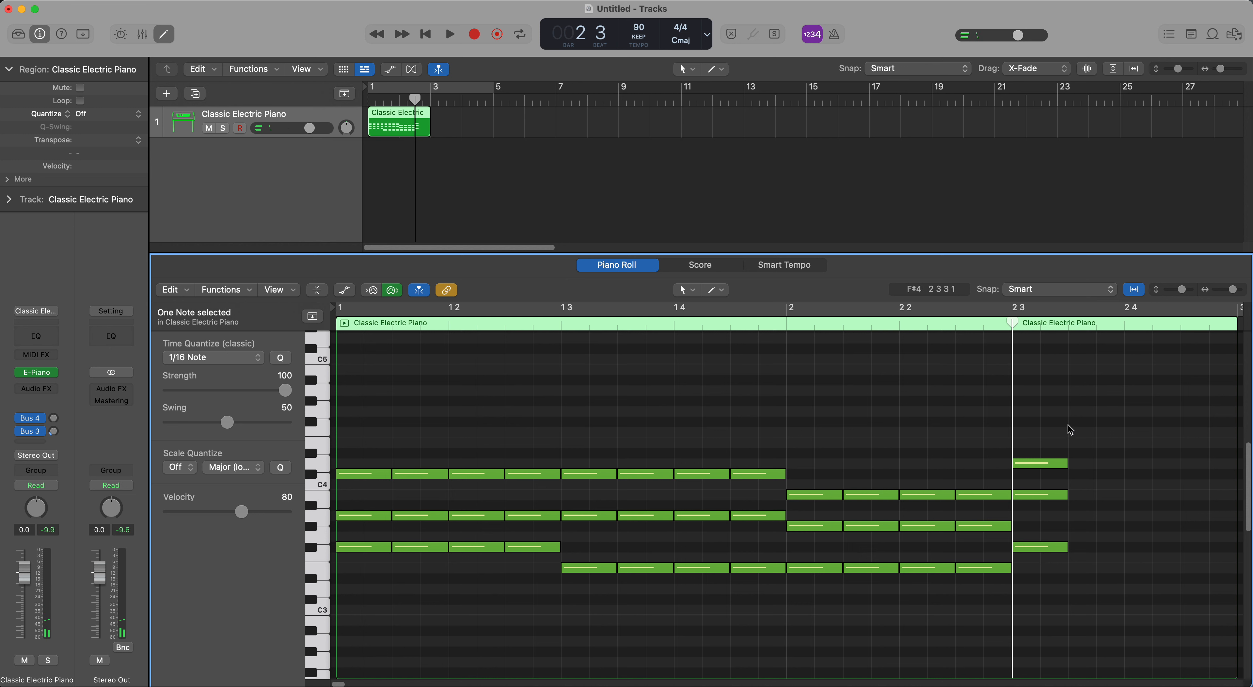
{"action": "left_click_drag", "start_coordinate": [1077, 416], "coordinate": [1049, 575]}
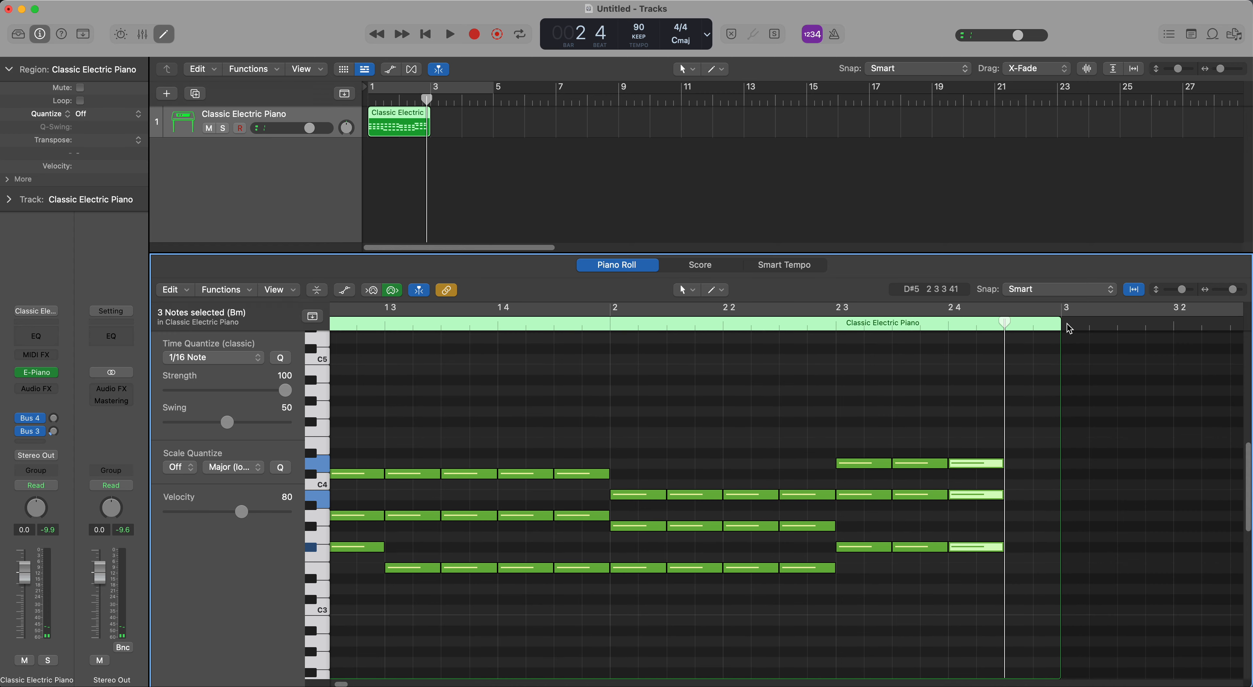
{"action": "key", "text": "super+r"}
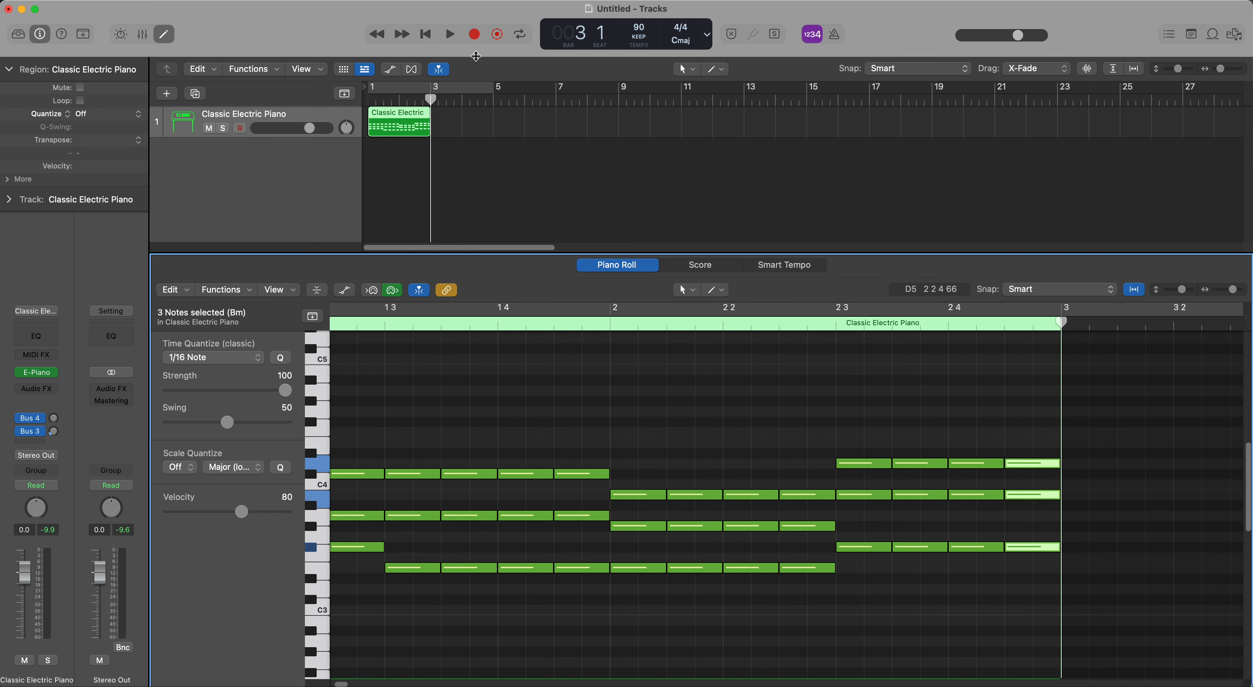
Play back the two bars from the beginning to check the whole chord progression.
{"action": "left_click", "coordinate": [427, 35]}
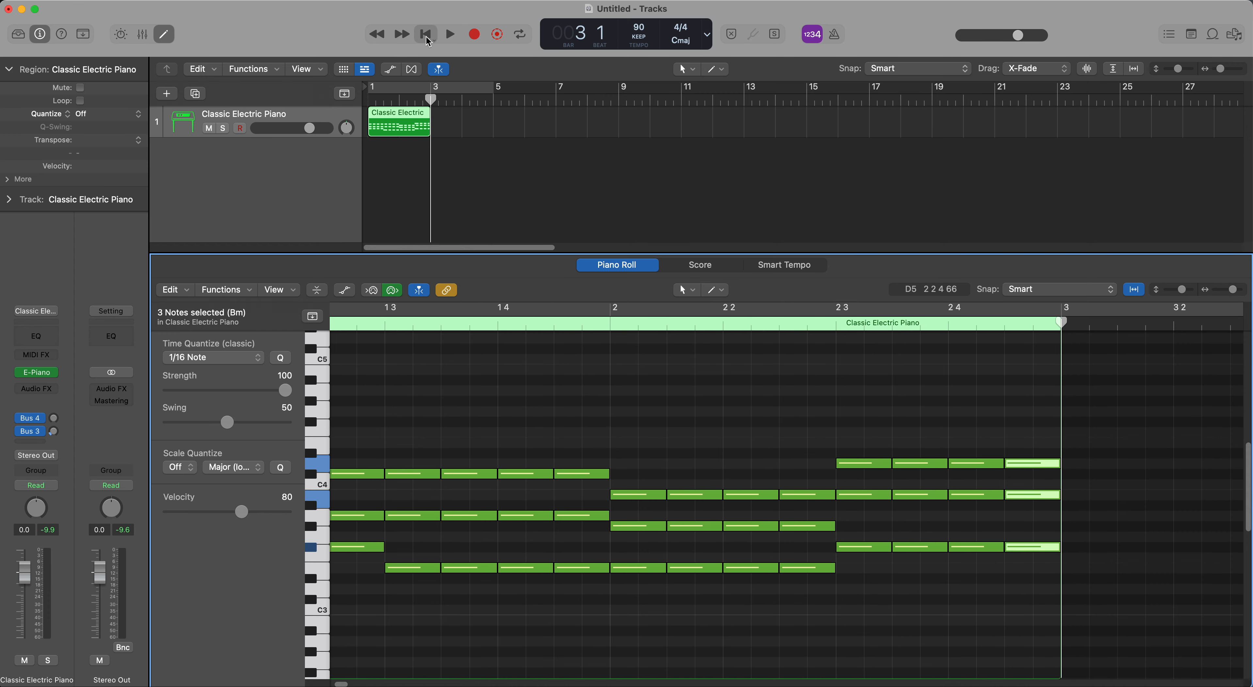
{"action": "left_click", "coordinate": [451, 35]}
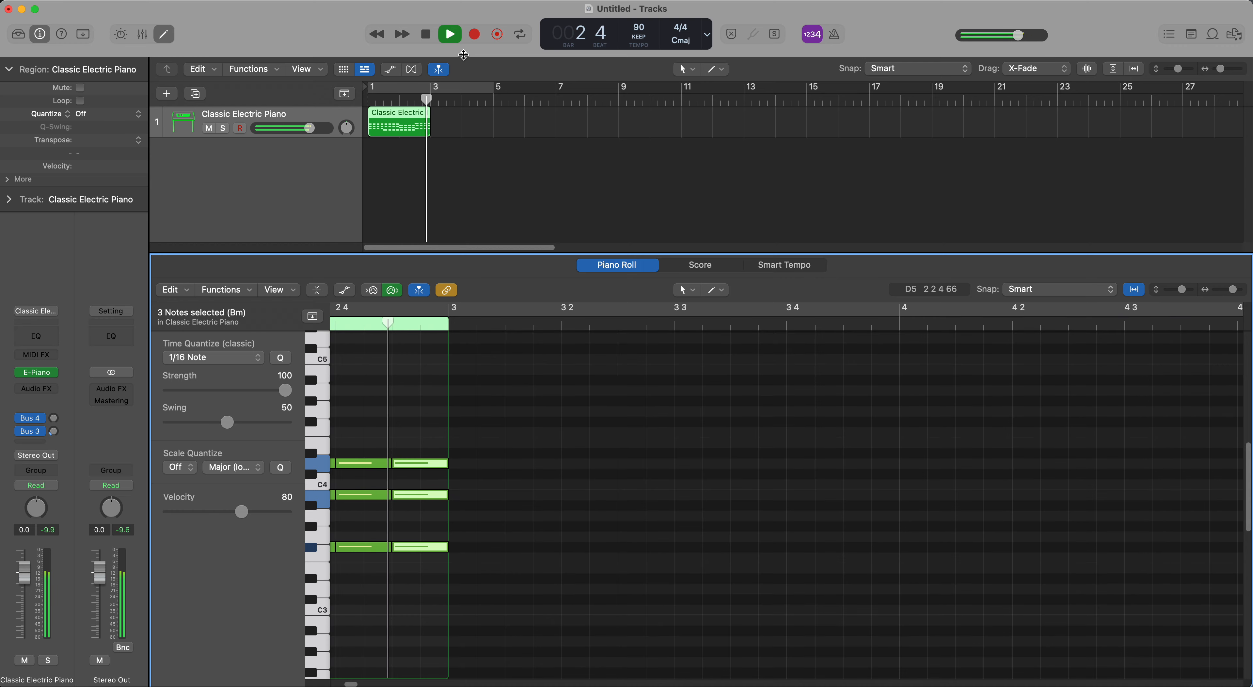
{"action": "key", "text": "space"}
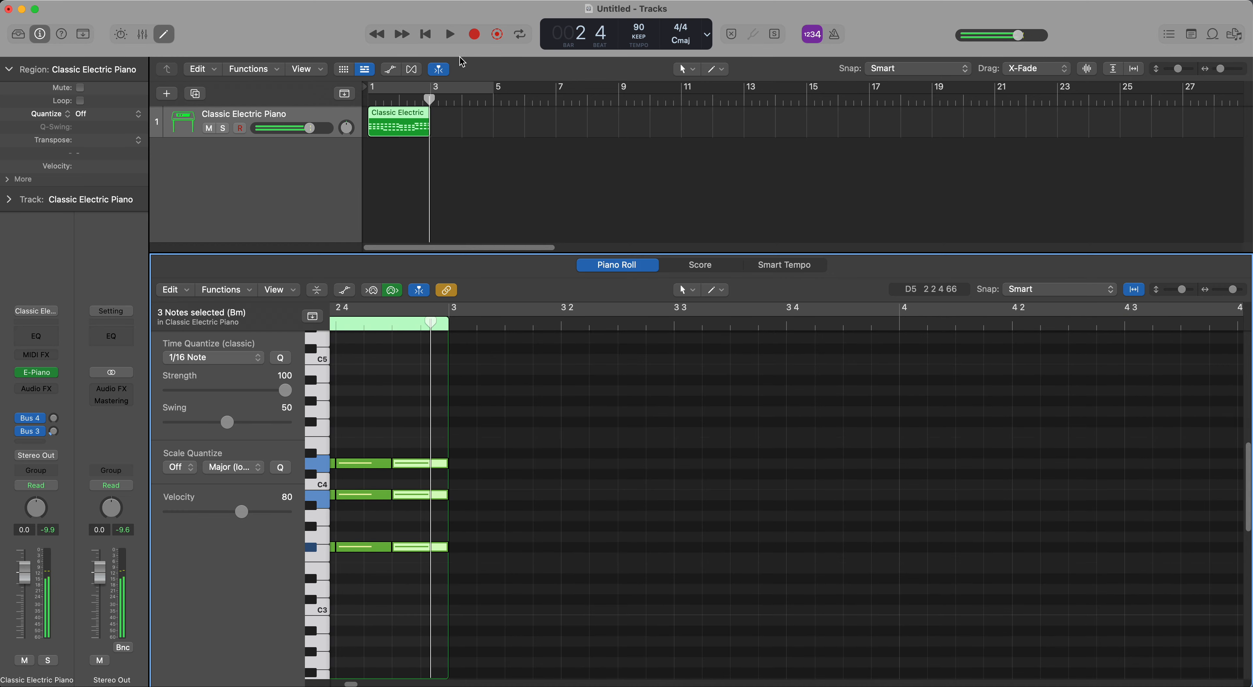
Set the project tempo to 125.
{"action": "left_click", "coordinate": [455, 246]}
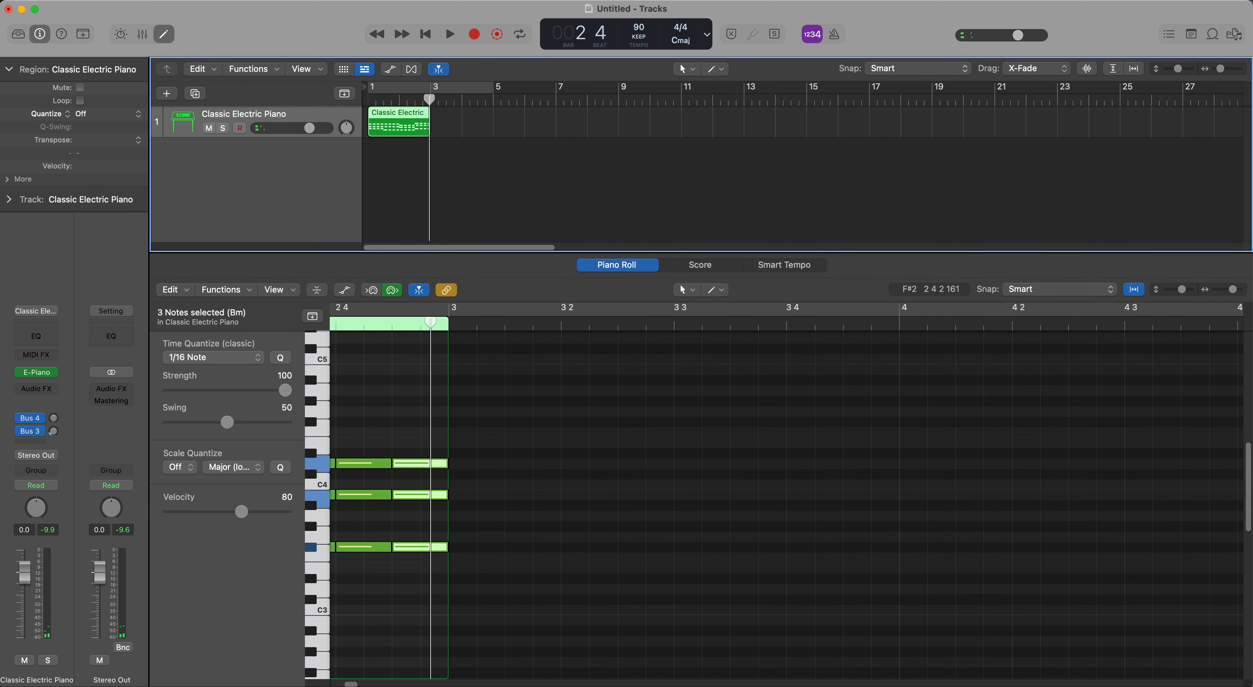
{"action": "left_click_drag", "start_coordinate": [350, 684], "coordinate": [338, 683]}
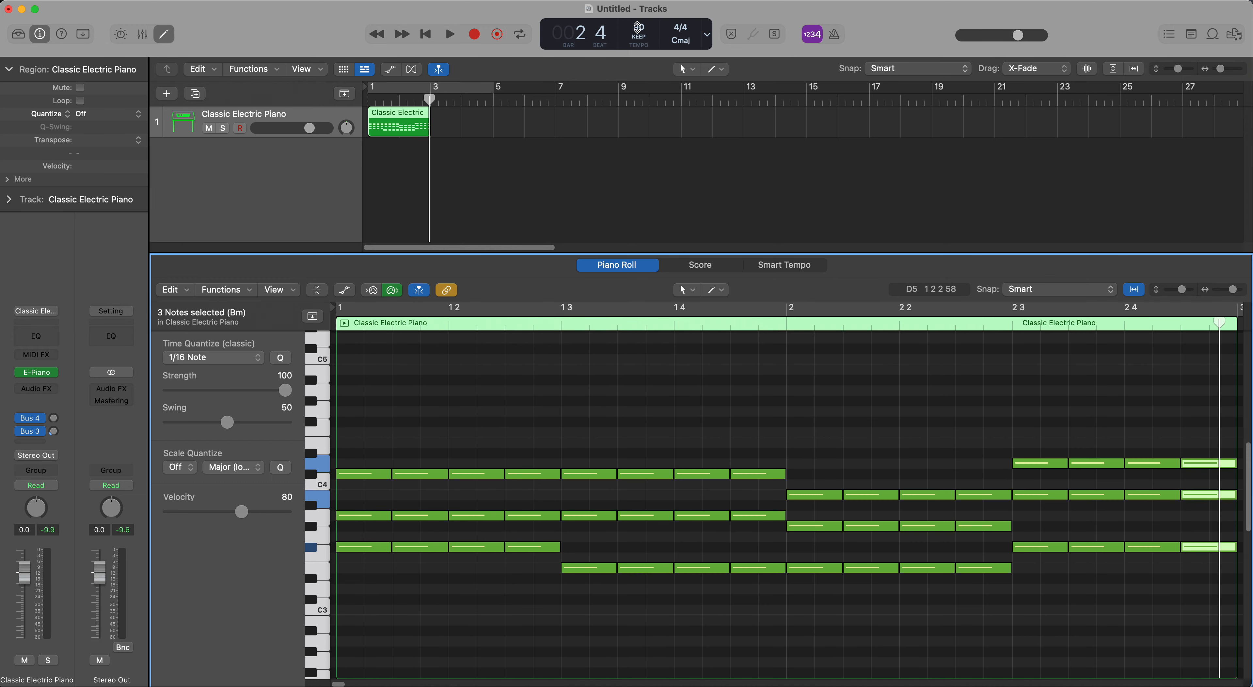
{"action": "double_click", "coordinate": [641, 27]}
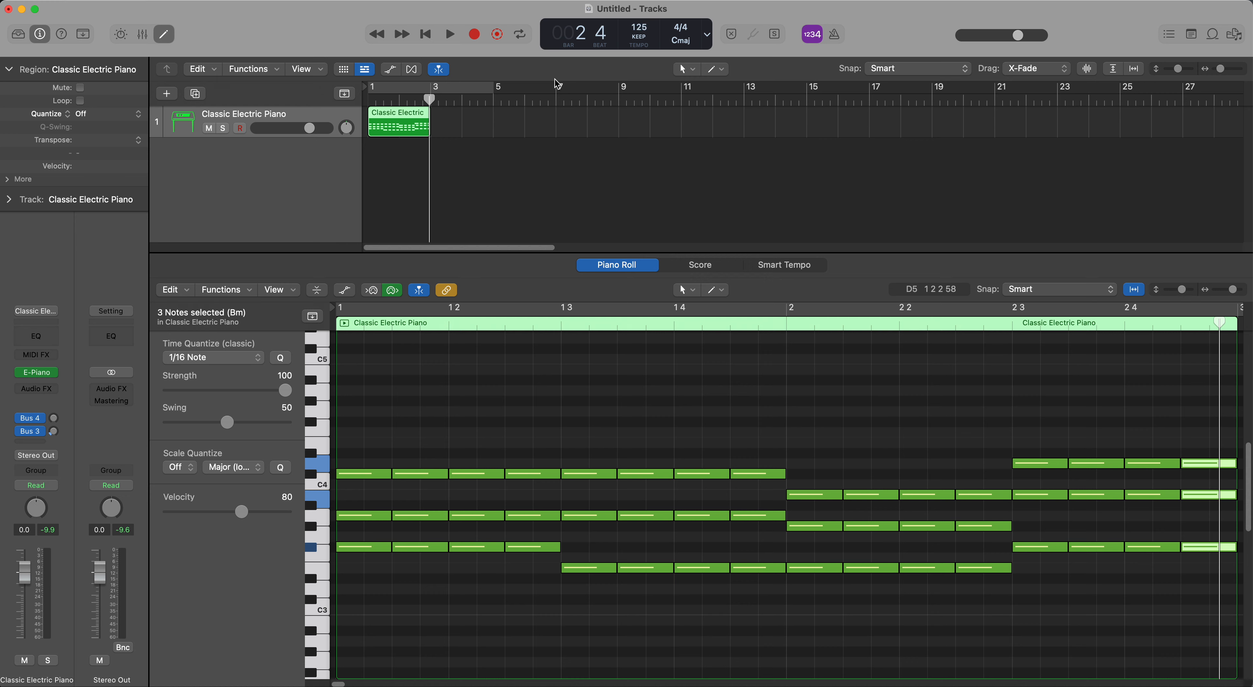
Repeat the two-bar electric piano region three times up to bar 9.
{"action": "left_click", "coordinate": [419, 134]}
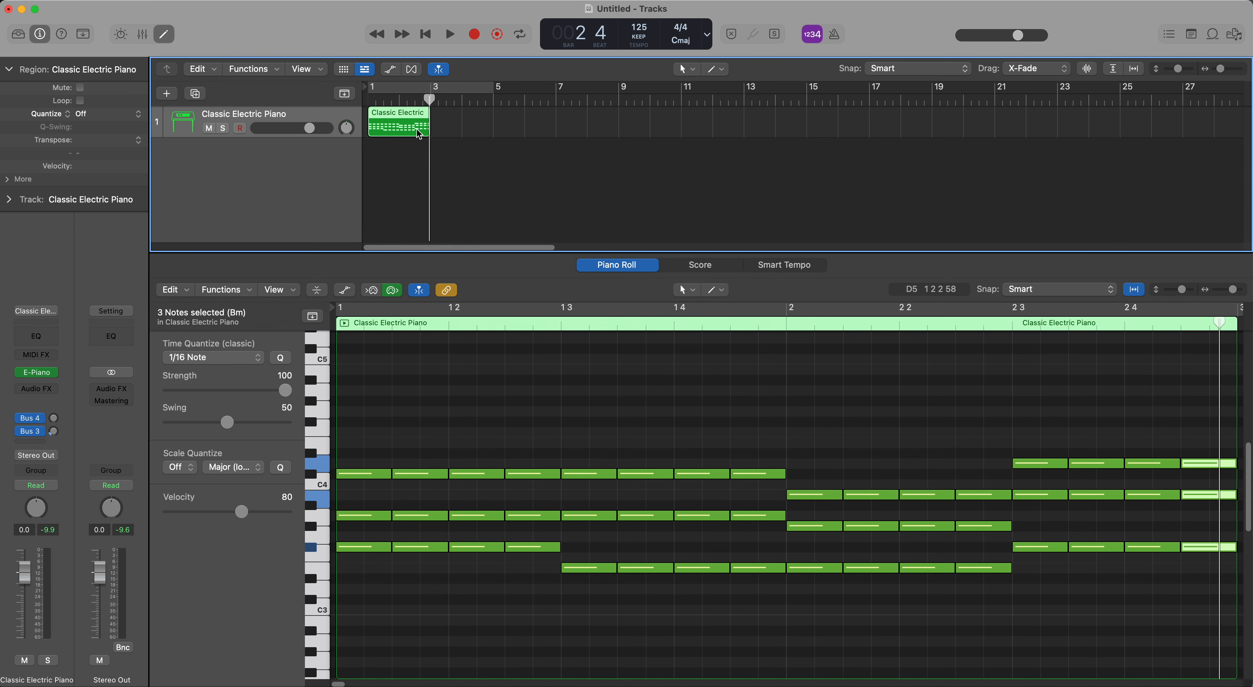
{"action": "key", "text": "super+r"}
{"action": "key", "text": "super+r"}
{"action": "key", "text": "super+r"}
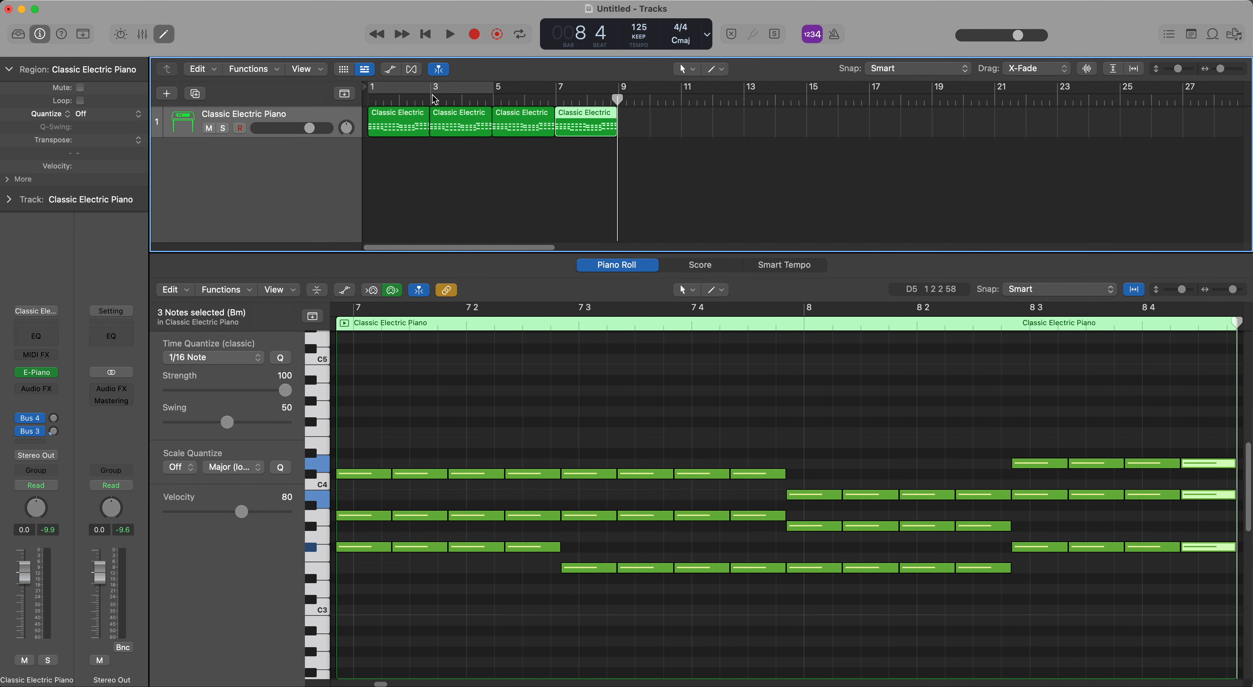
Play the repeated regions from the beginning and move the playhead back near the first region's end.
{"action": "left_click", "coordinate": [428, 35]}
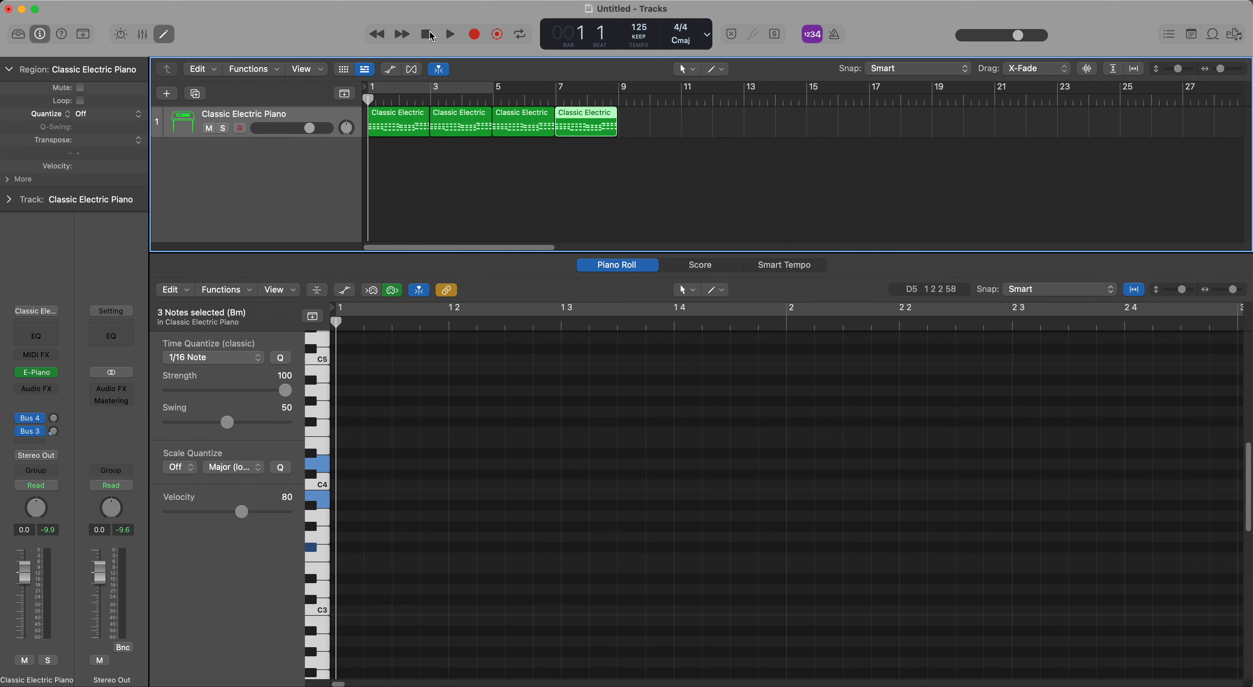
{"action": "left_click", "coordinate": [450, 34]}
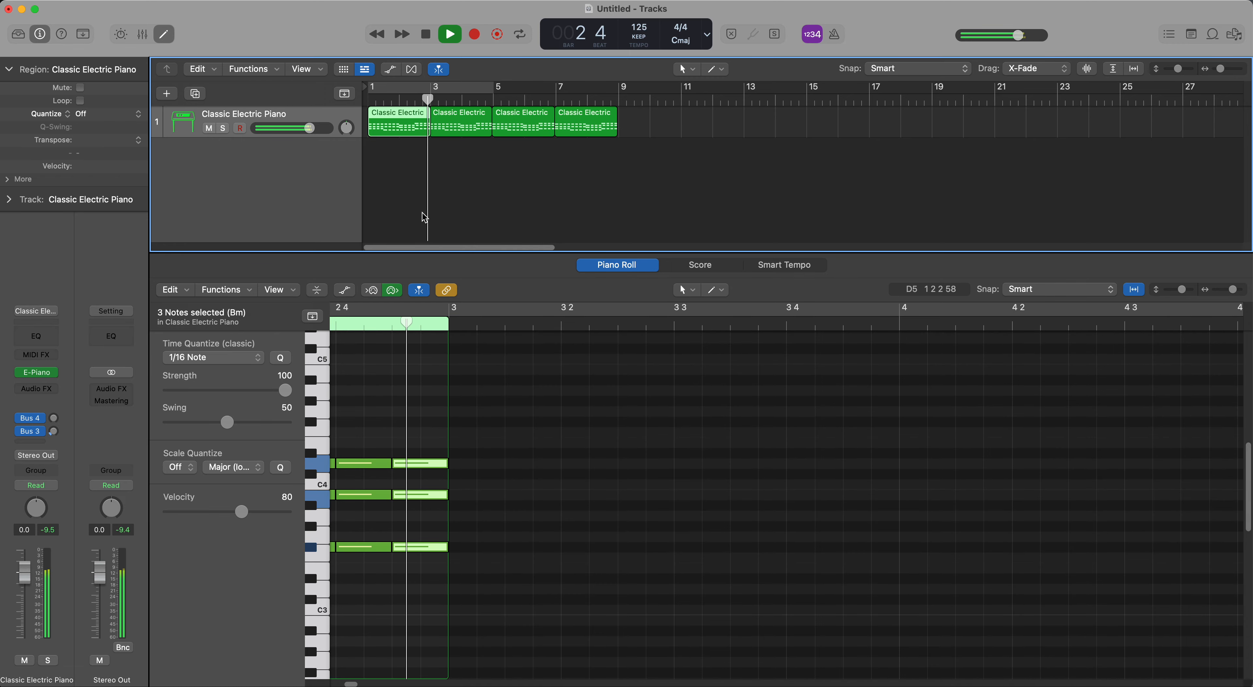
{"action": "key", "text": "space"}
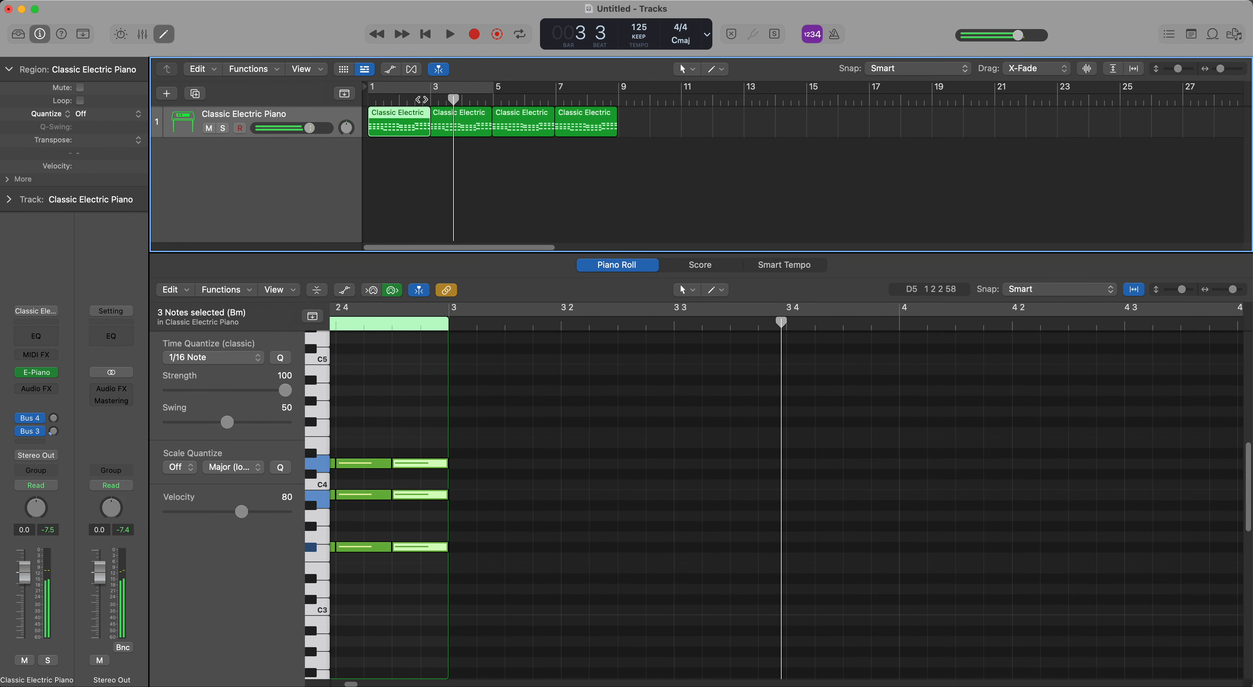
{"action": "key", "text": "comma"}
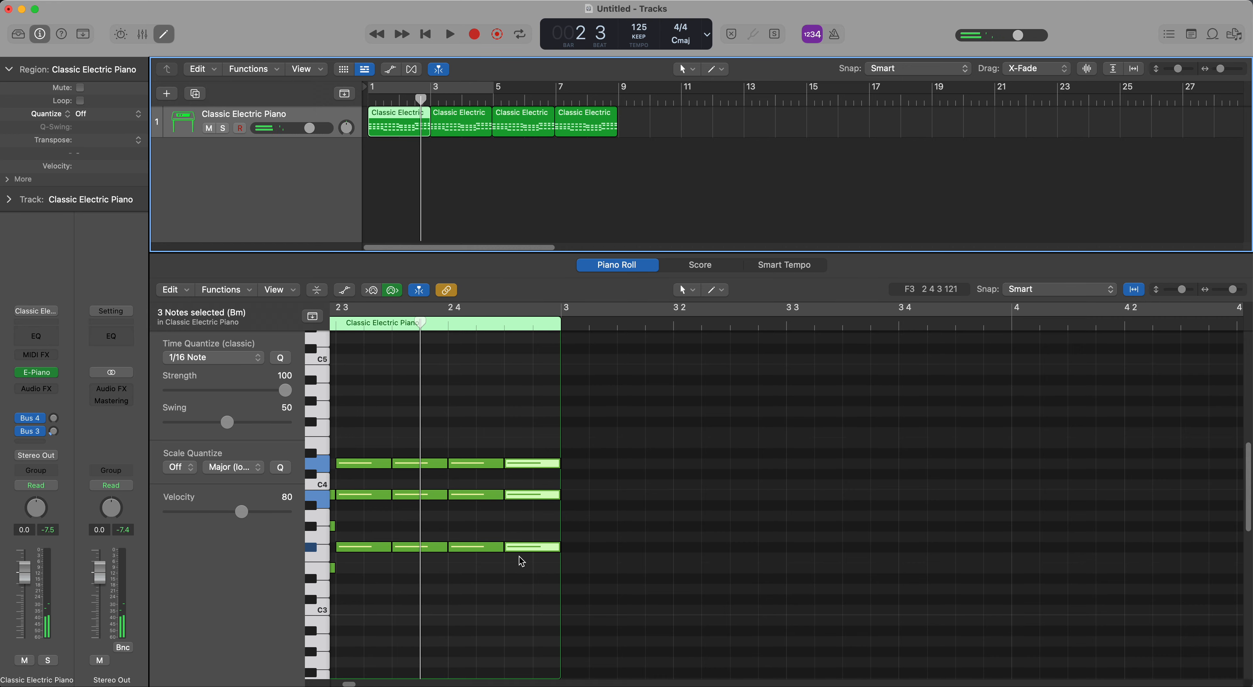
Delete the three repeated regions after the first one.
{"action": "left_click", "coordinate": [453, 124]}
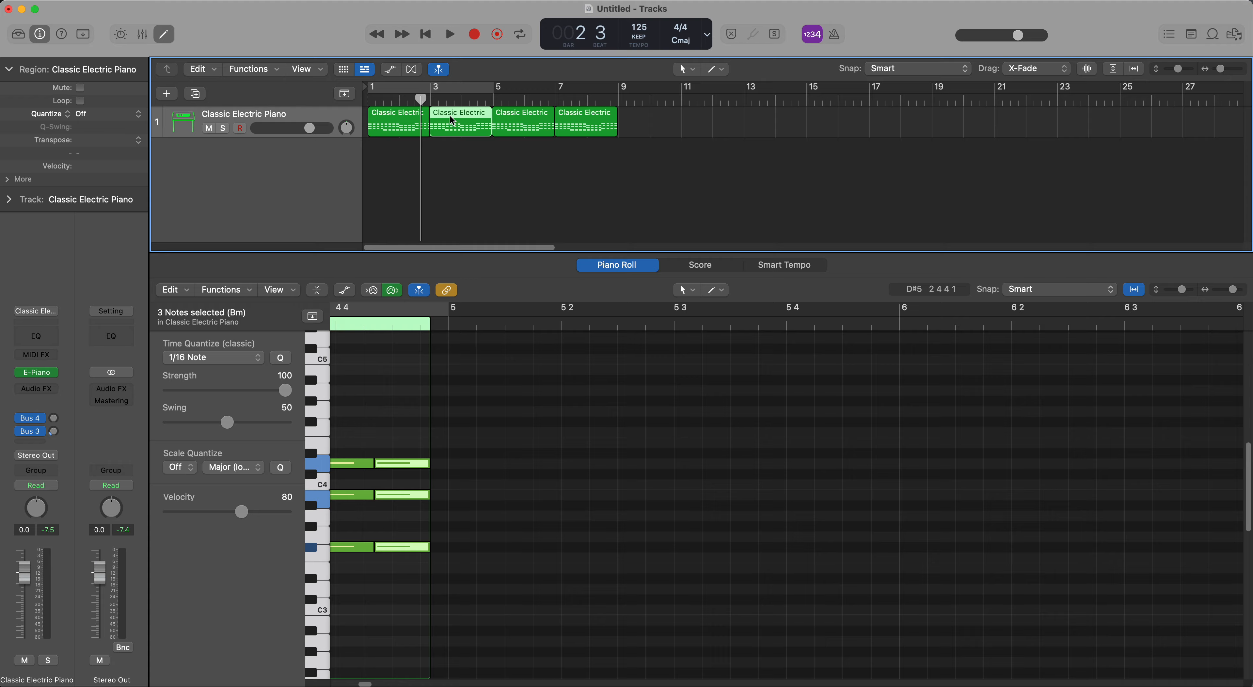
{"action": "left_click_drag", "start_coordinate": [607, 163], "coordinate": [459, 98]}
{"action": "key", "text": "Delete"}
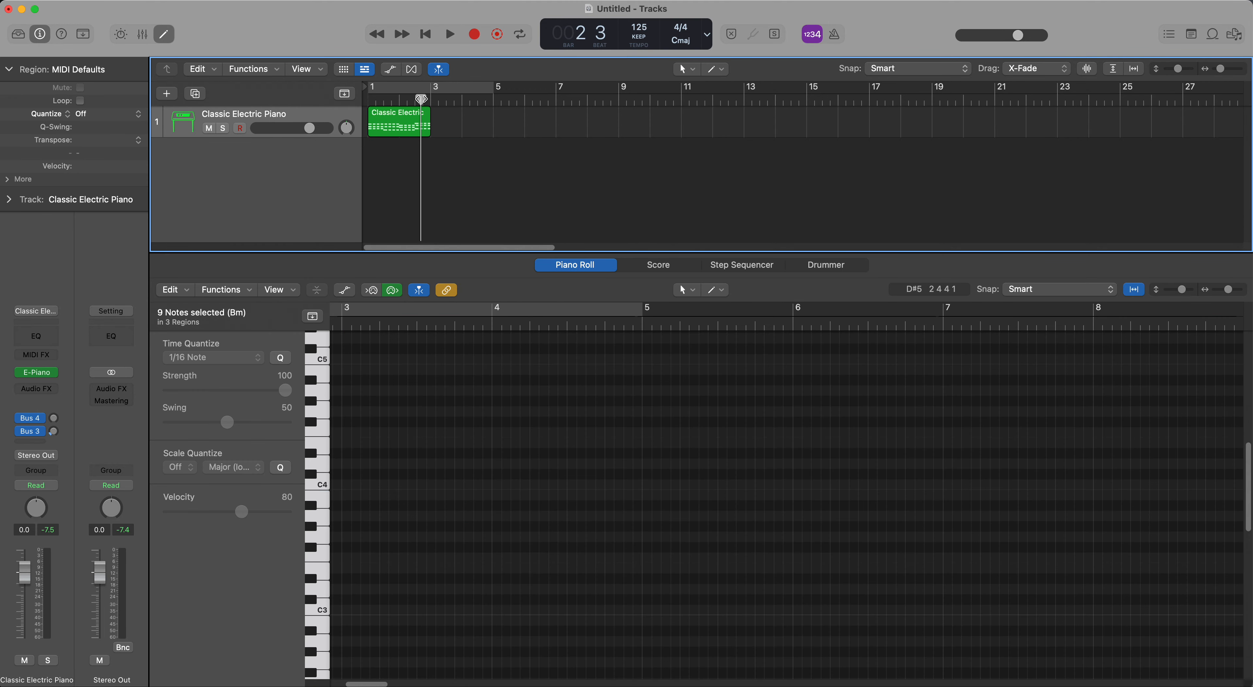
Select the remaining two-bar region and turn on Snap Regions to Absolute Value in the tracks area.
{"action": "left_click", "coordinate": [427, 125]}
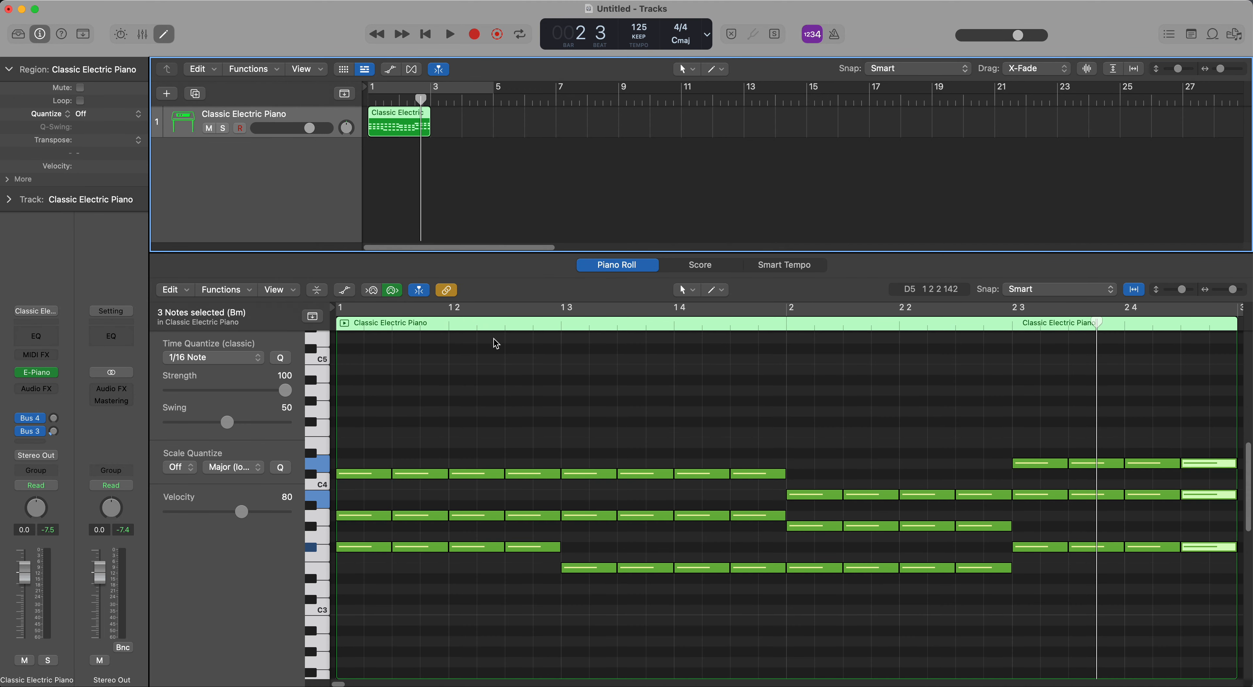
{"action": "scroll", "coordinate": [337, 682], "scroll_direction": "right", "scroll_amount": 10}
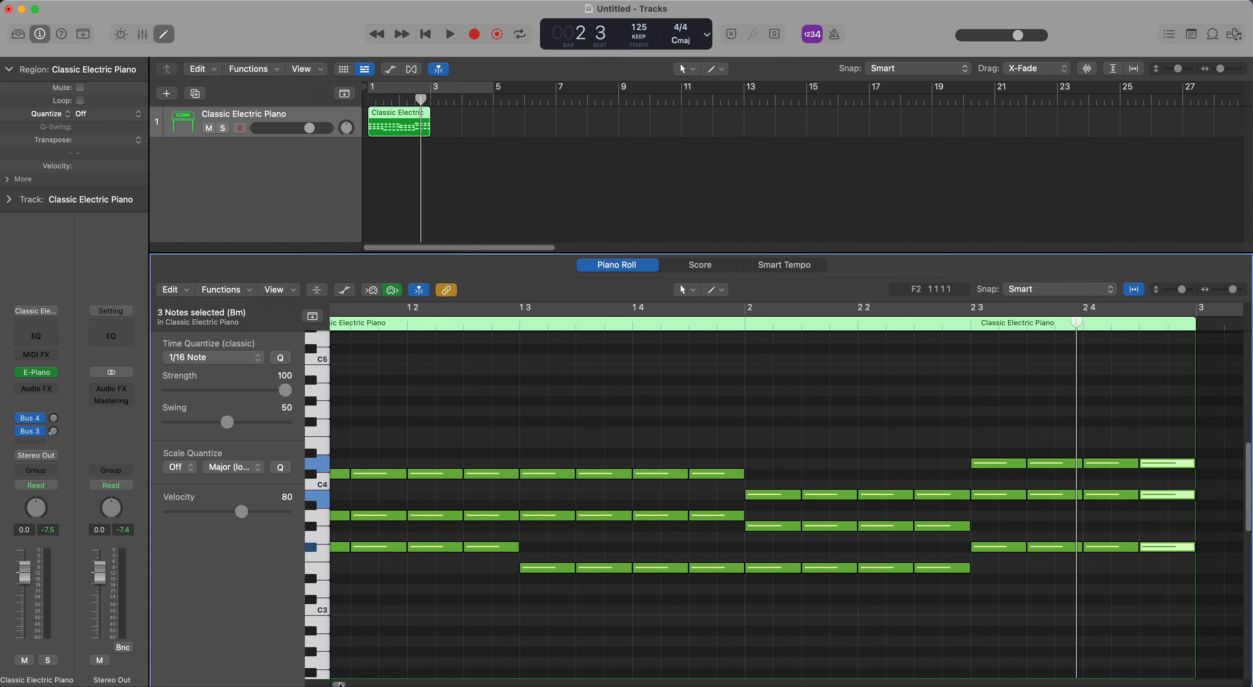
{"action": "left_click", "coordinate": [395, 129]}
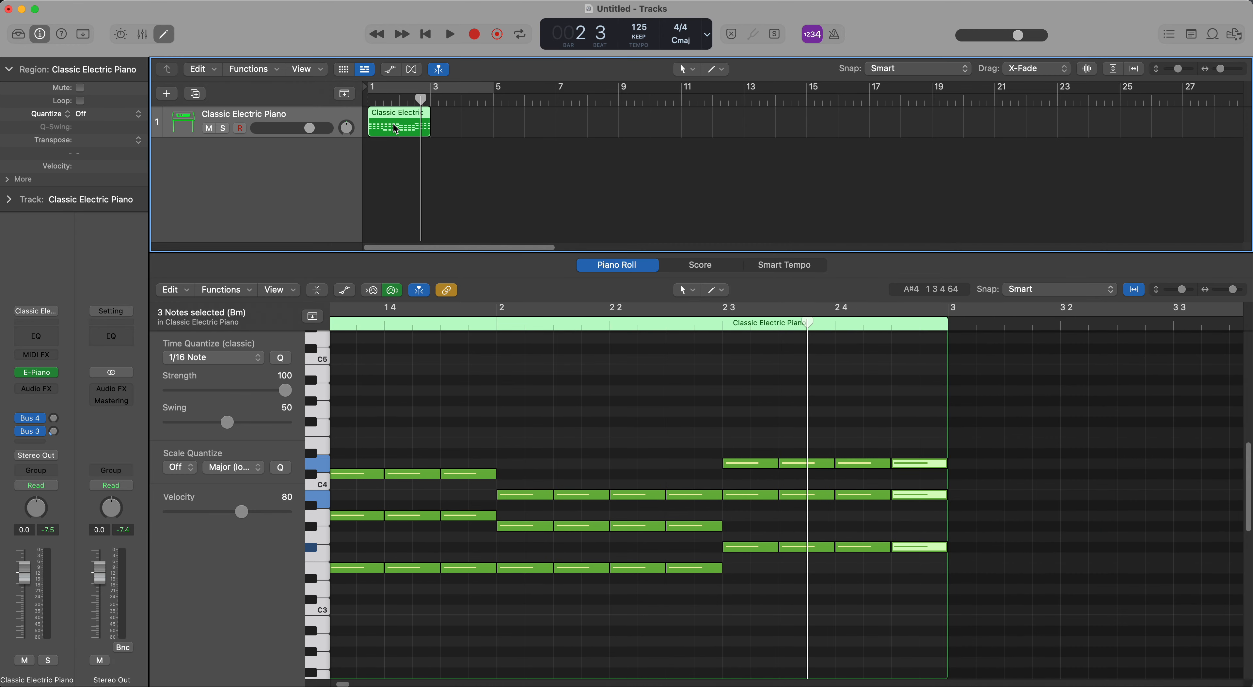
{"action": "left_click", "coordinate": [928, 73]}
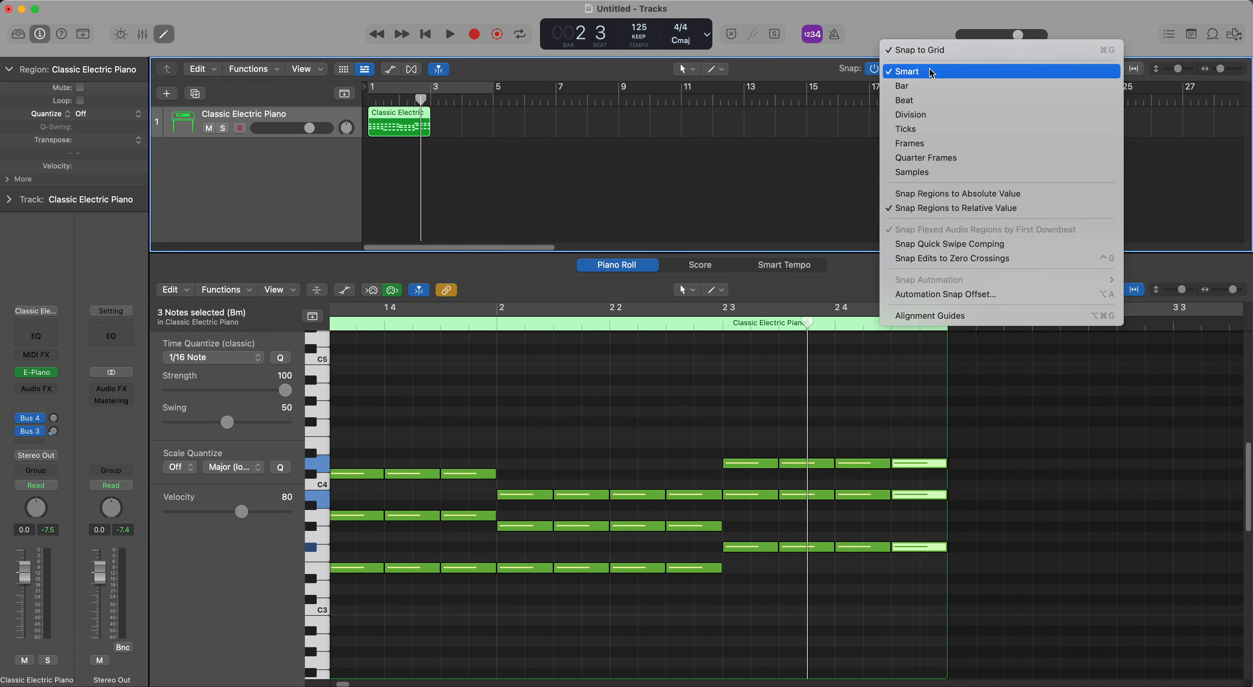
{"action": "left_click", "coordinate": [973, 194]}
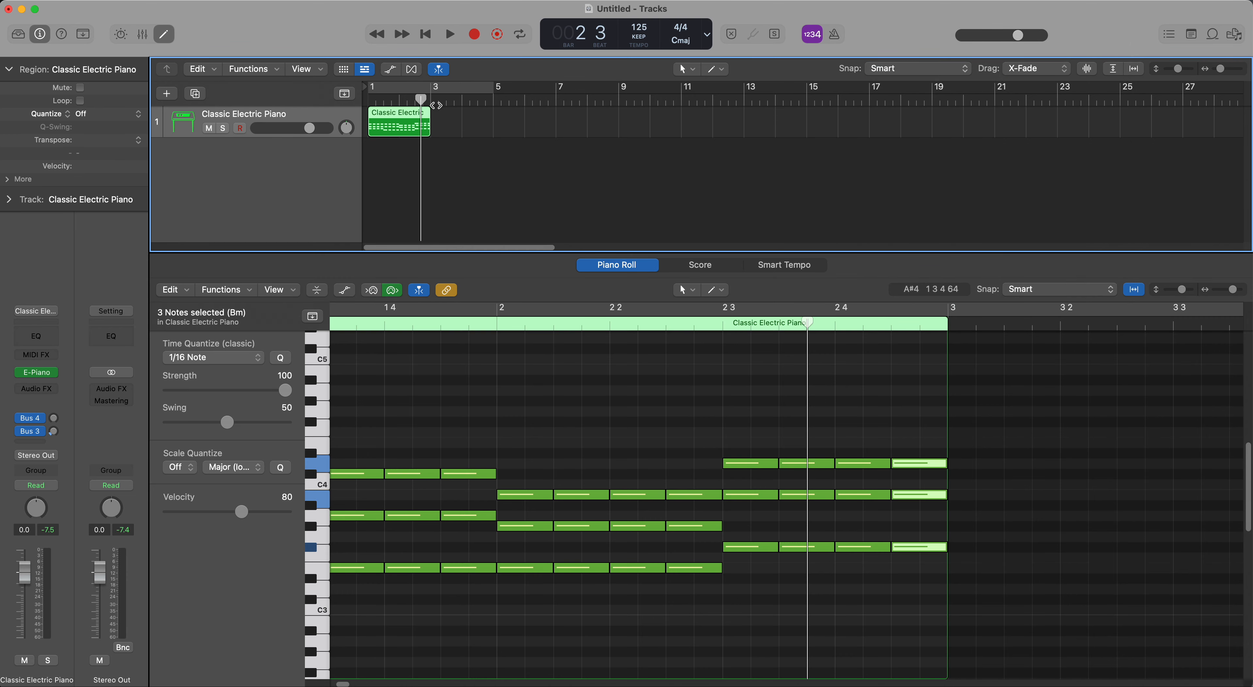
Paste three copies of the two-bar region end to end from bar 3 to bar 9.
{"action": "left_click", "coordinate": [432, 101]}
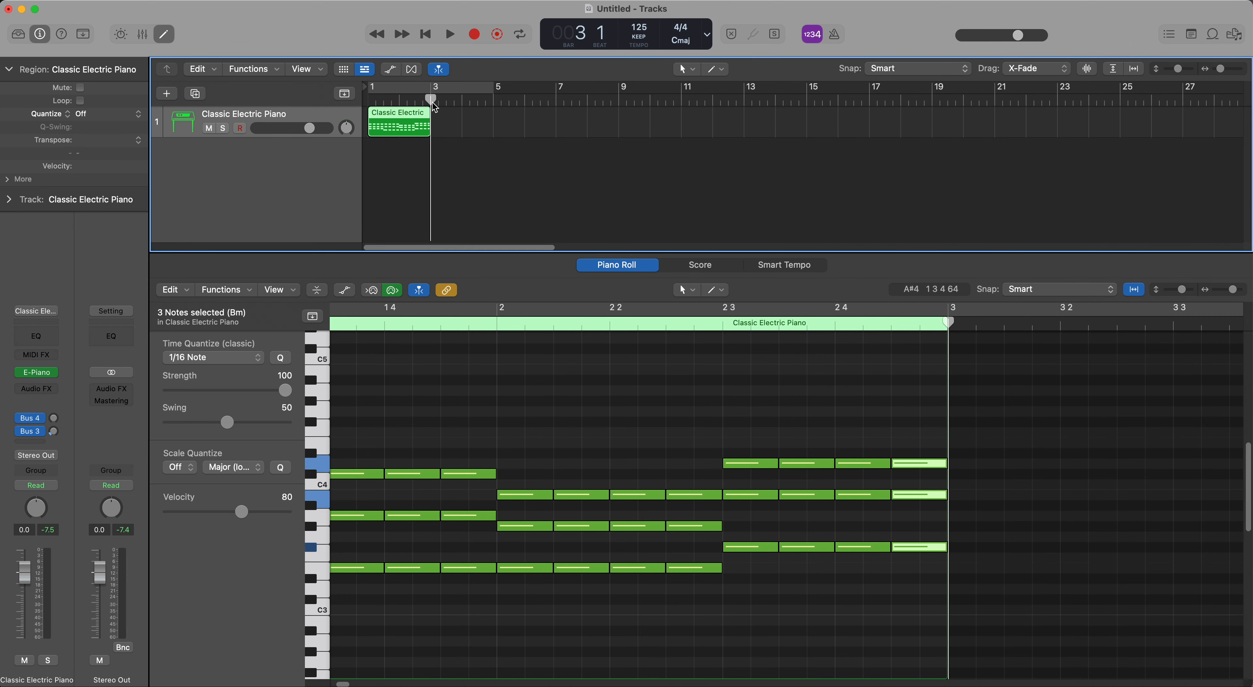
{"action": "key", "text": "super+v"}
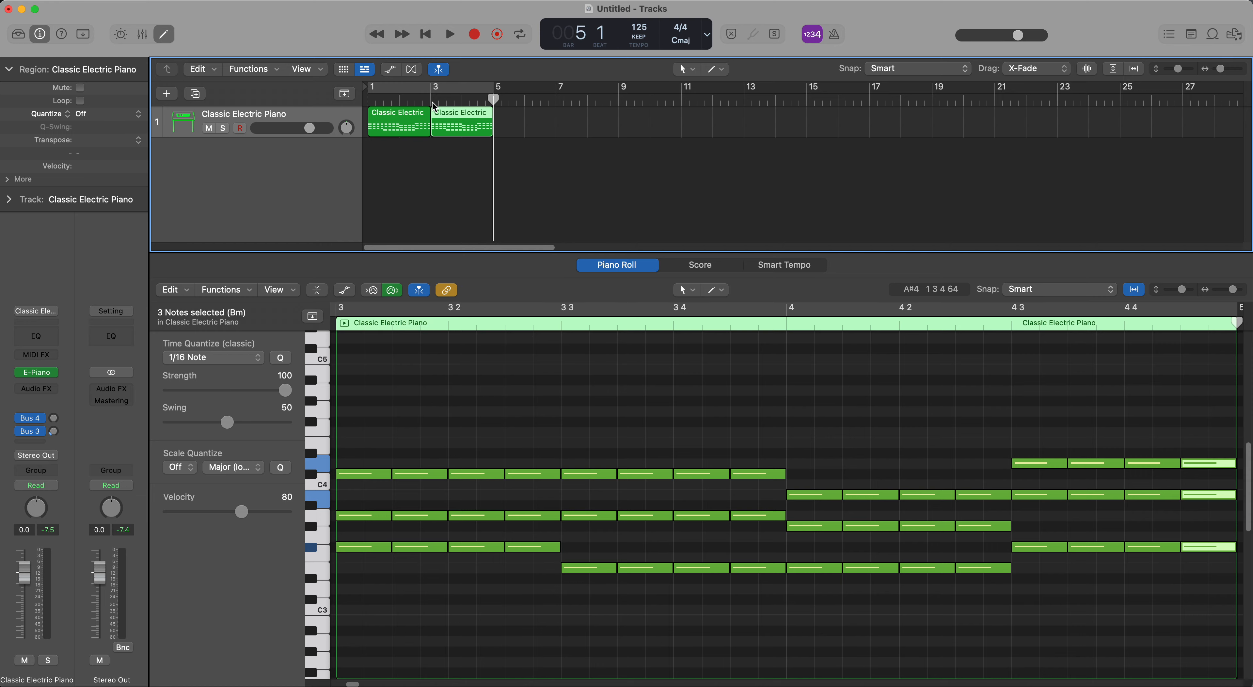
{"action": "key", "text": "super+v"}
{"action": "key", "text": "super+v"}
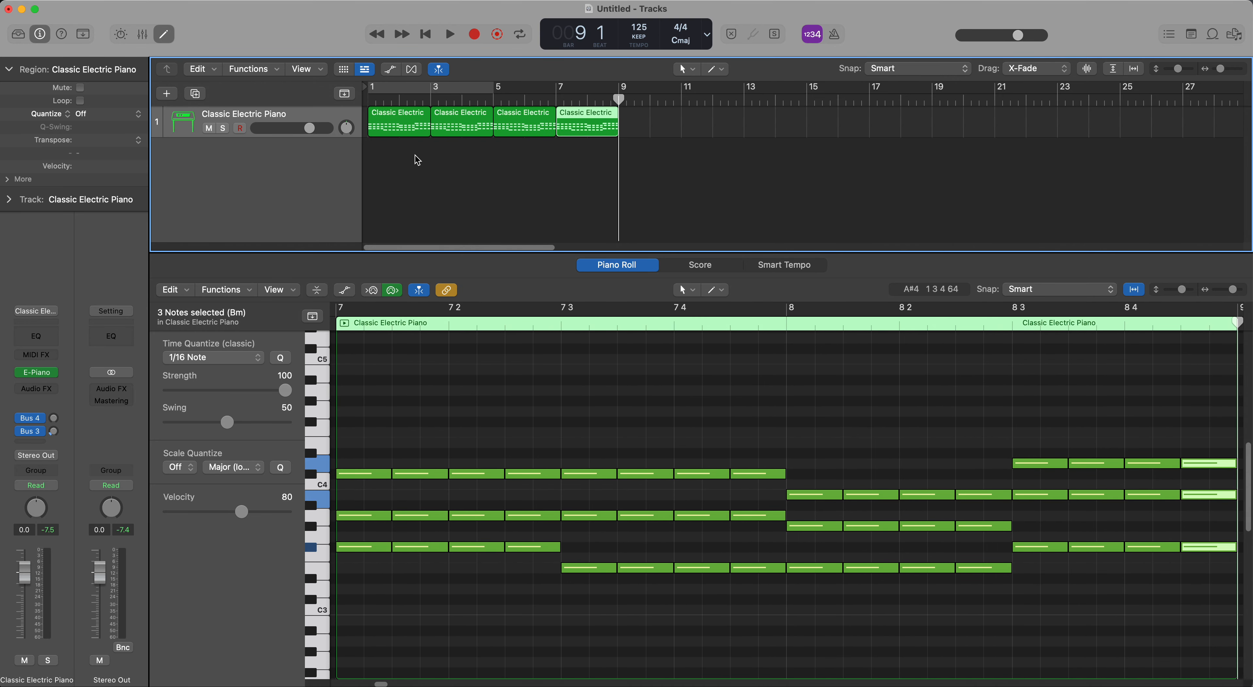
Select all four regions and add a second Classic Electric Piano track below the first.
{"action": "key", "text": "super+a"}
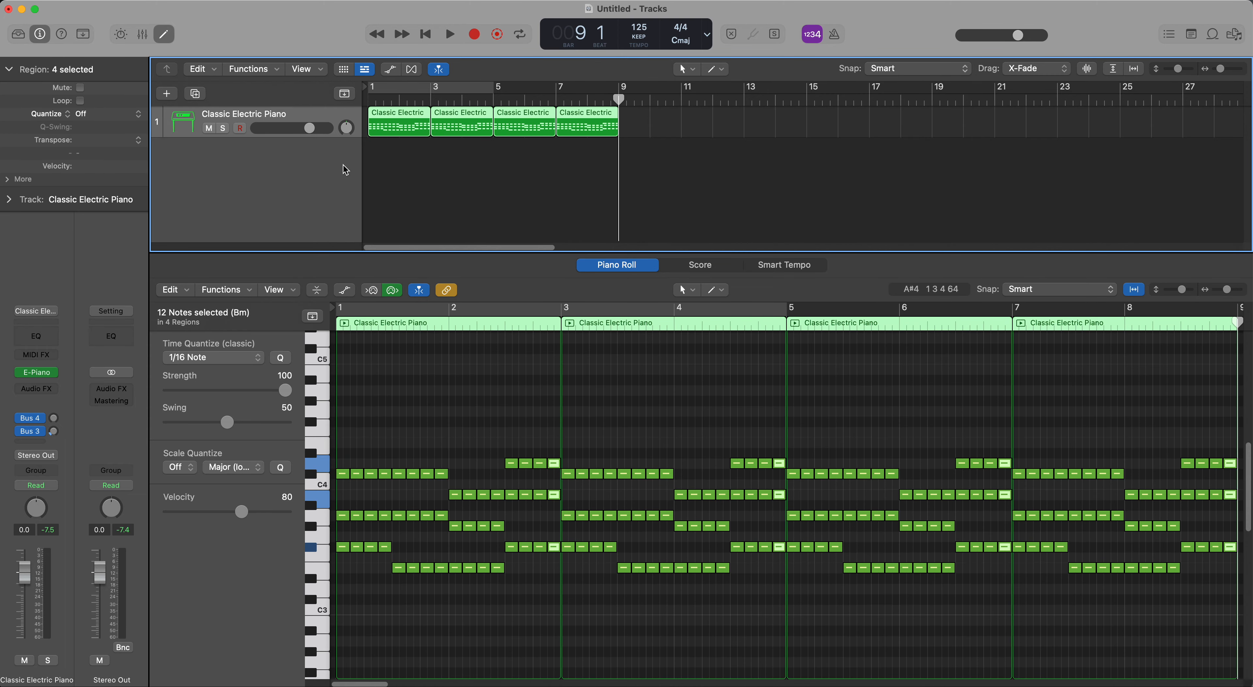
{"action": "double_click", "coordinate": [332, 159]}
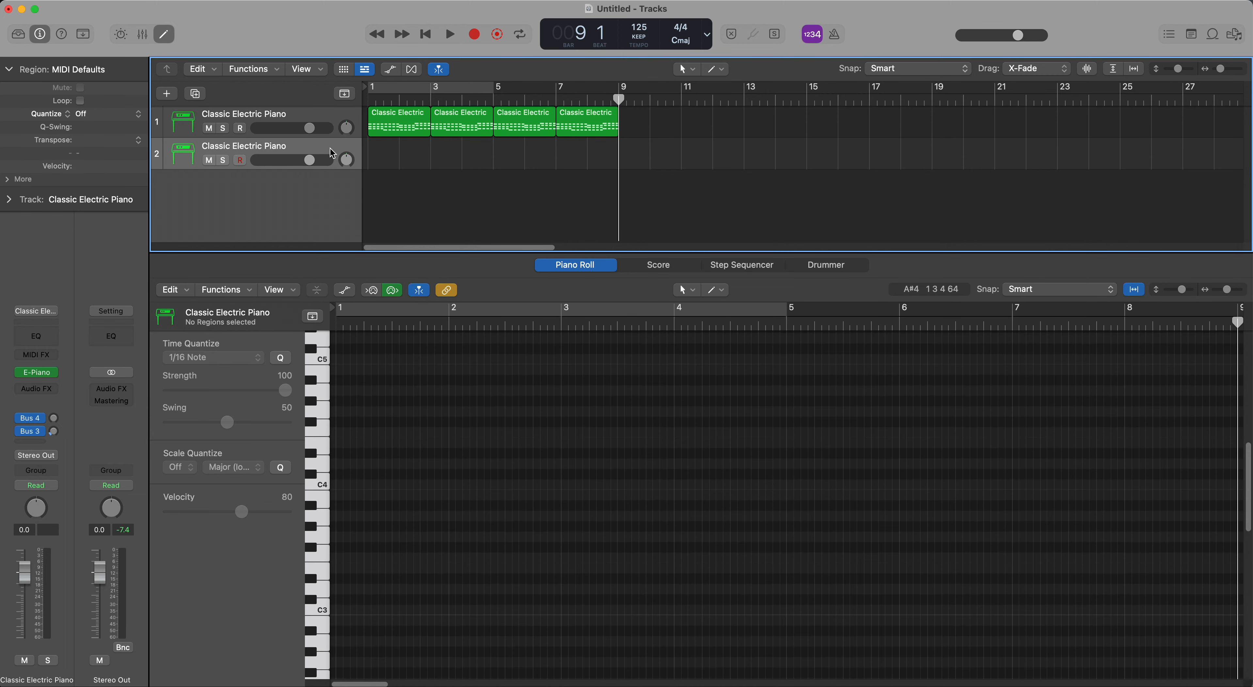
Load the After Party electronic drum kit from the library onto the second track and audition its Kick 1 sound.
{"action": "left_click", "coordinate": [40, 35]}
{"action": "left_click", "coordinate": [18, 34]}
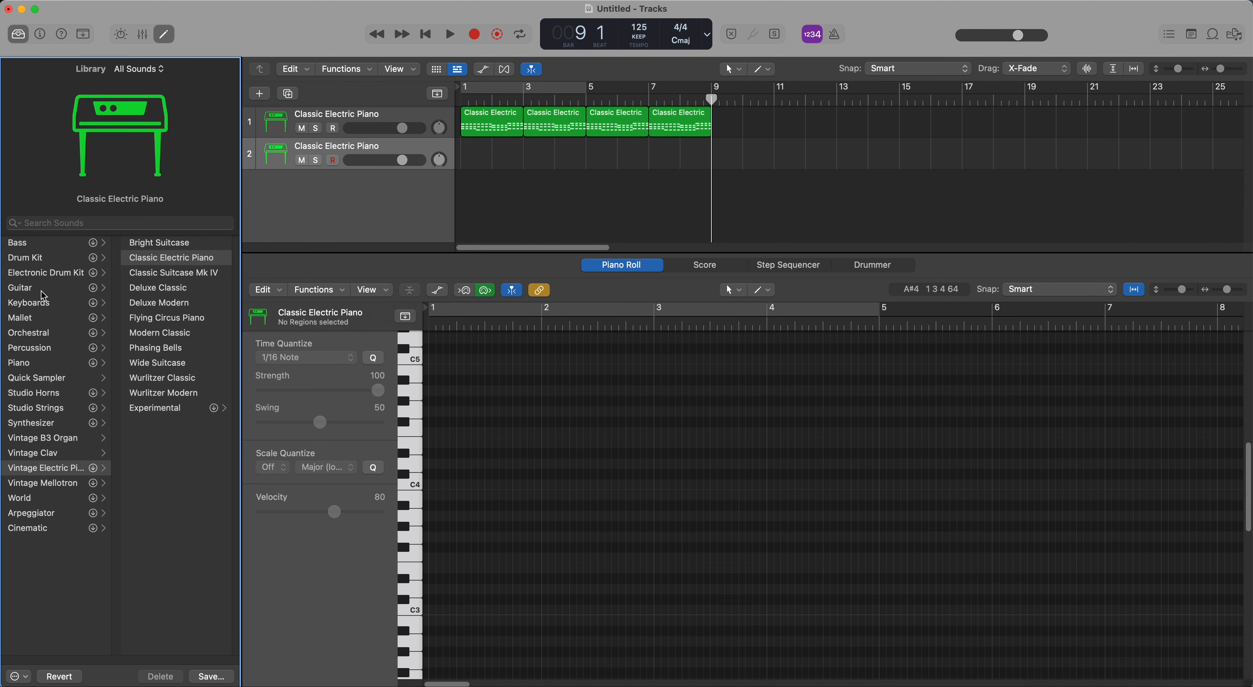
{"action": "left_click", "coordinate": [51, 273]}
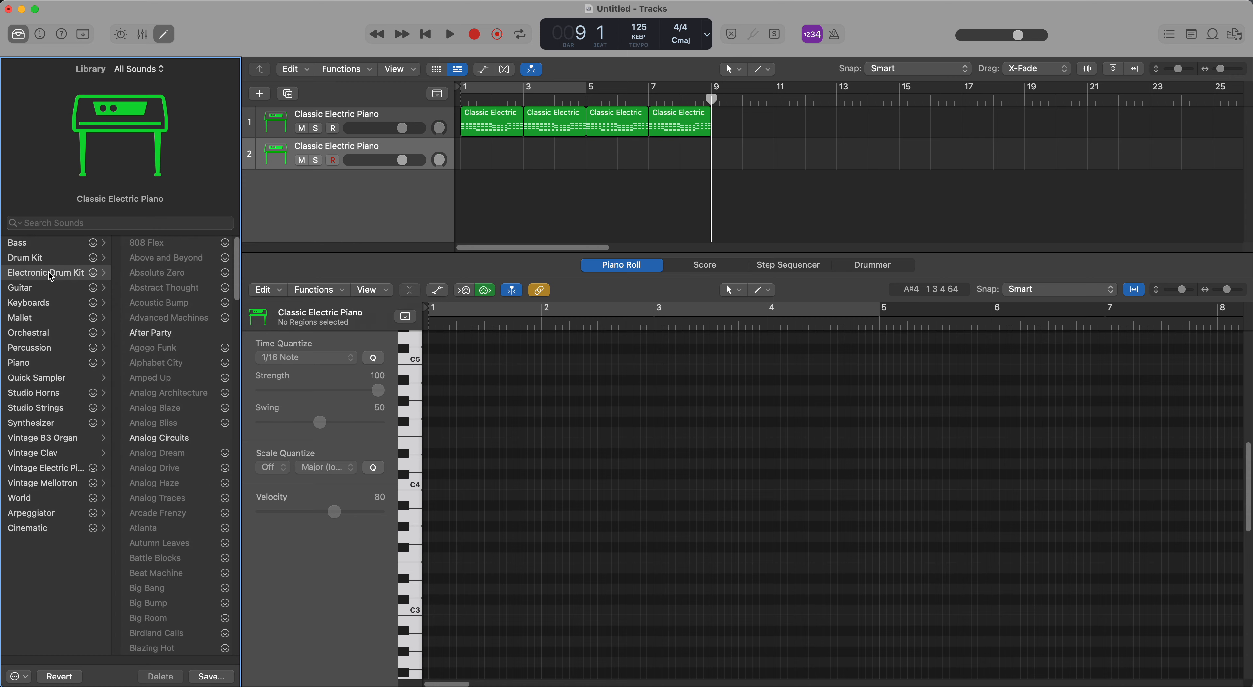
{"action": "left_click", "coordinate": [149, 333]}
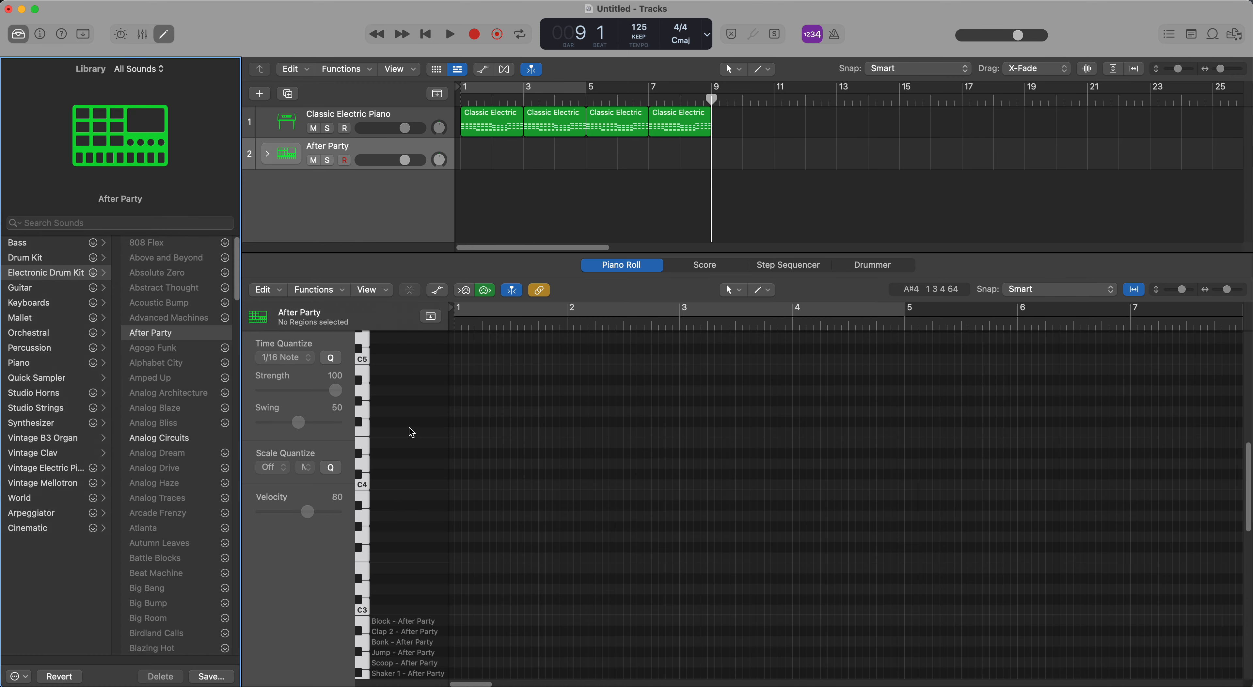
{"action": "scroll", "coordinate": [420, 626], "scroll_direction": "down", "scroll_amount": 10}
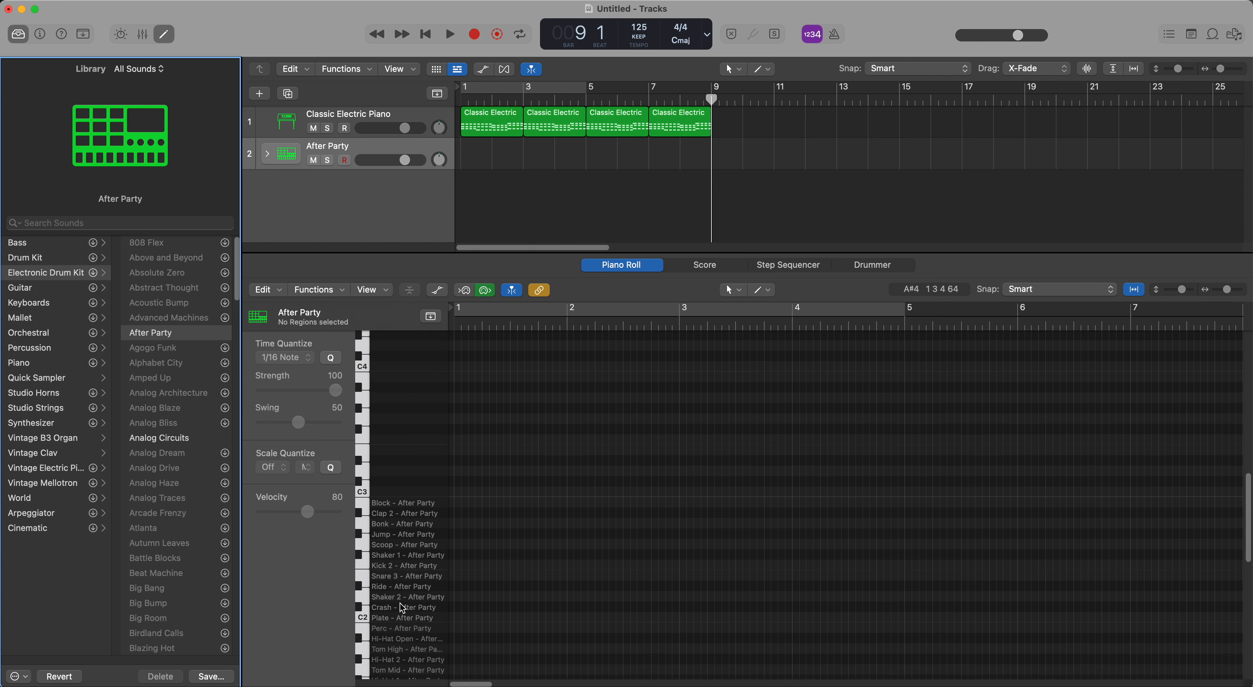
{"action": "left_click", "coordinate": [365, 662]}
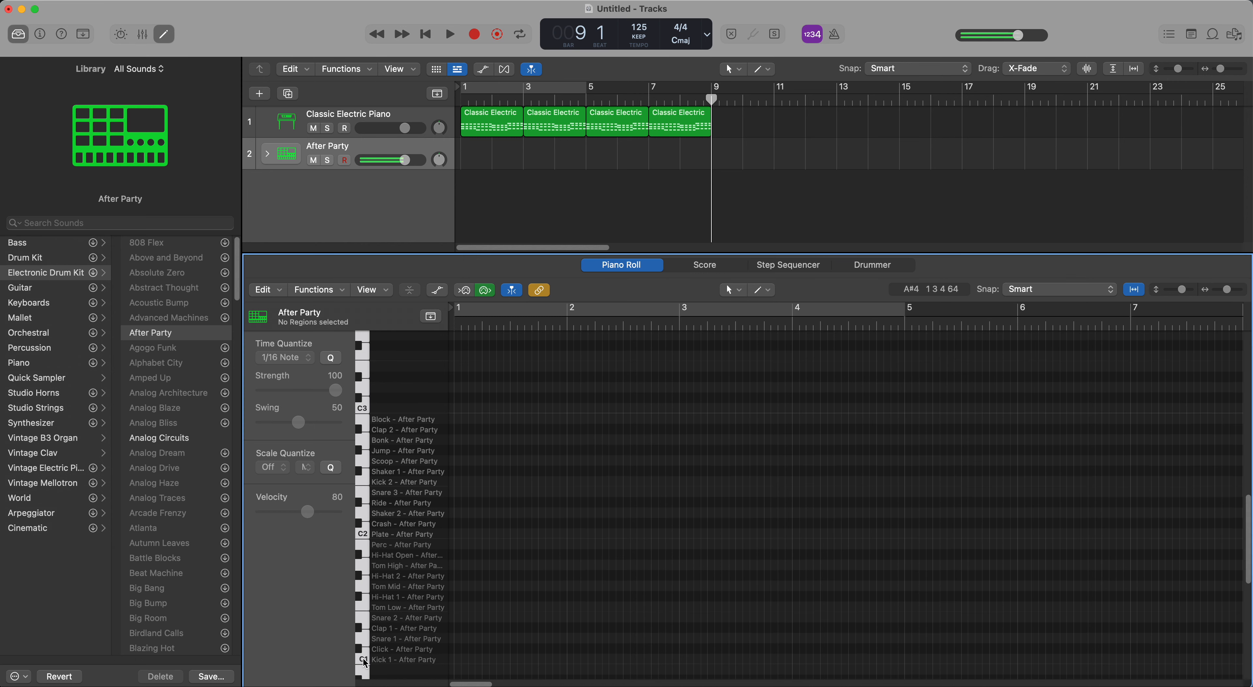
Switch the second track's drum kit to Analog Circuits and audition its Kick 1 sound.
{"action": "left_click", "coordinate": [164, 444]}
{"action": "left_click", "coordinate": [364, 662]}
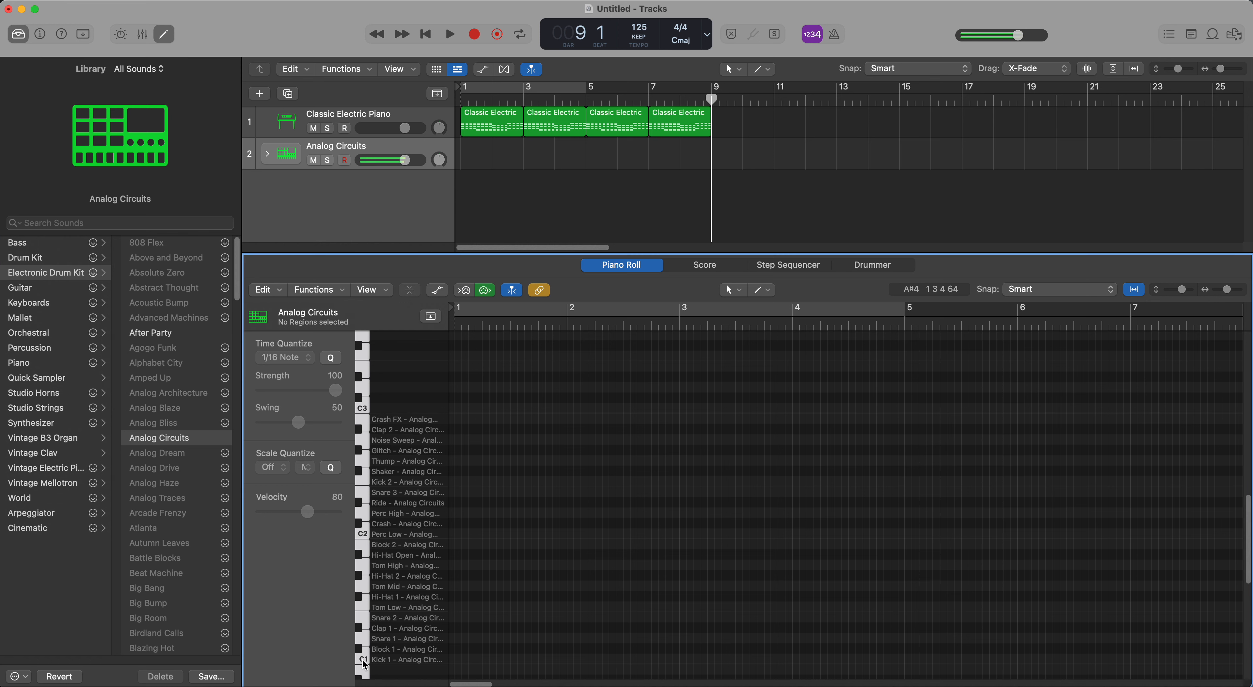
{"action": "left_click", "coordinate": [365, 663]}
{"action": "left_click", "coordinate": [365, 663]}
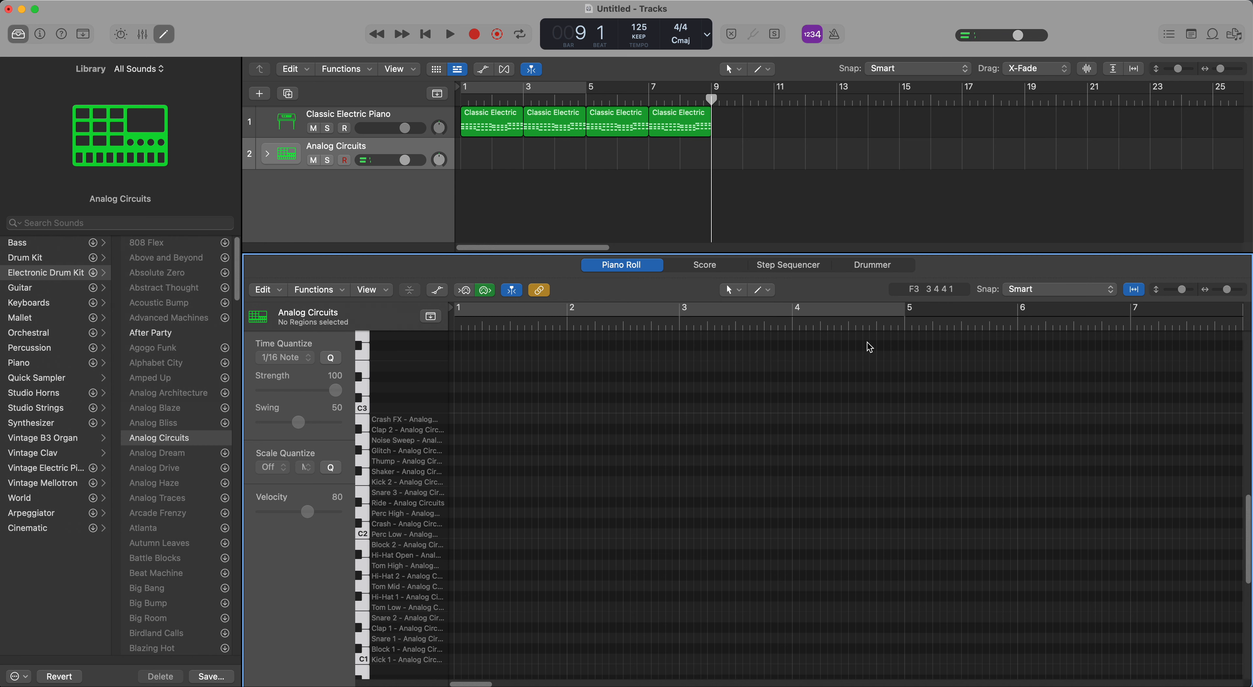
Create an empty one-bar MIDI region at bar 1 on the Analog Circuits track and return the playhead to the start.
{"action": "left_click_drag", "start_coordinate": [1226, 290], "coordinate": [1231, 291]}
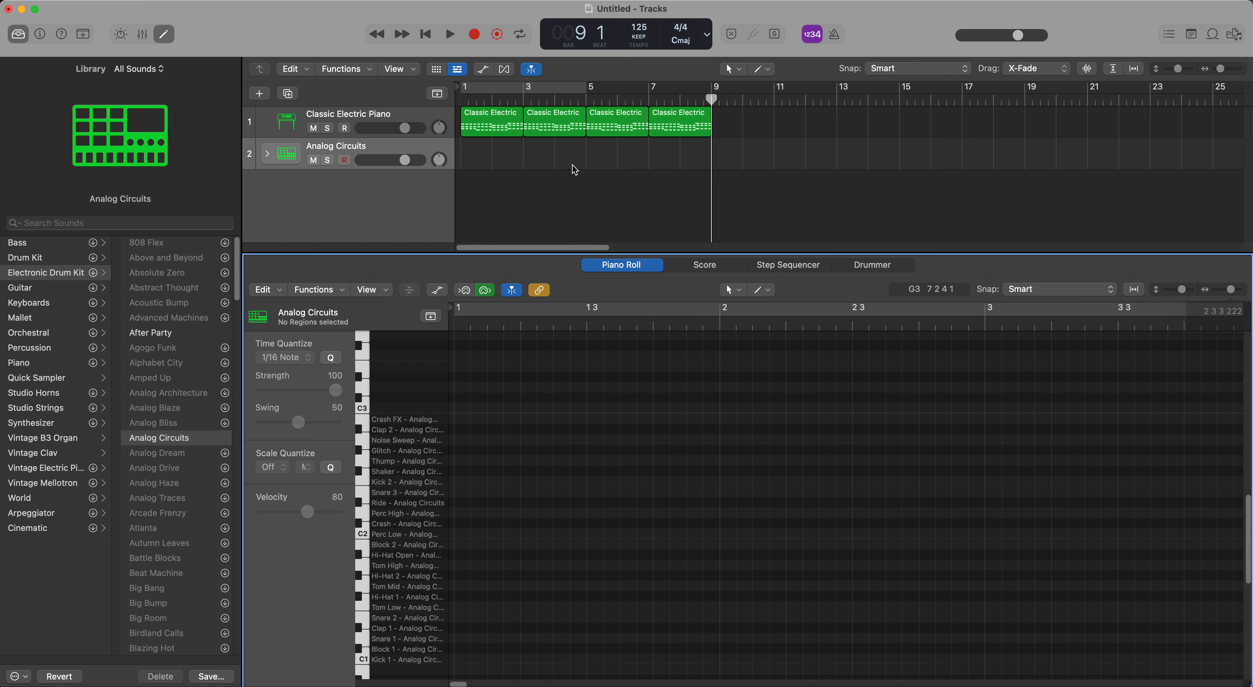
{"action": "double_click", "coordinate": [472, 159]}
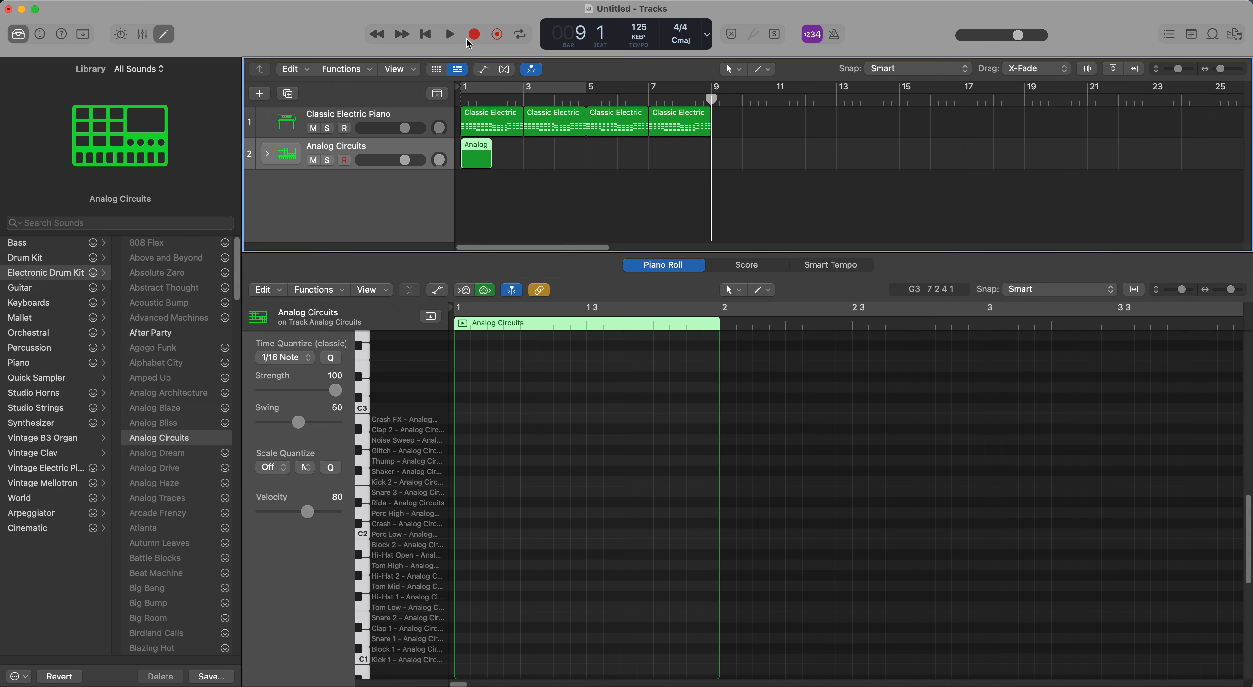
{"action": "left_click", "coordinate": [427, 37]}
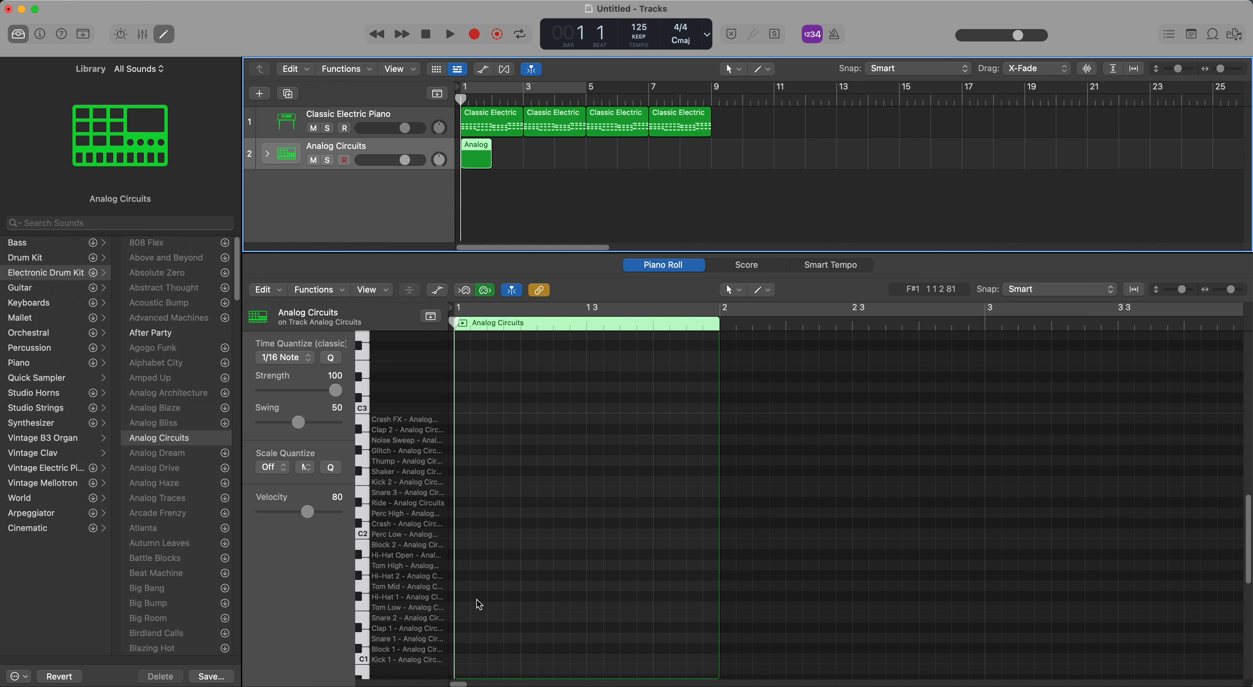
Draw four quarter-note Kick 1 notes, one on each beat of bar 1.
{"action": "scroll", "coordinate": [478, 604], "scroll_direction": "down", "scroll_amount": 5}
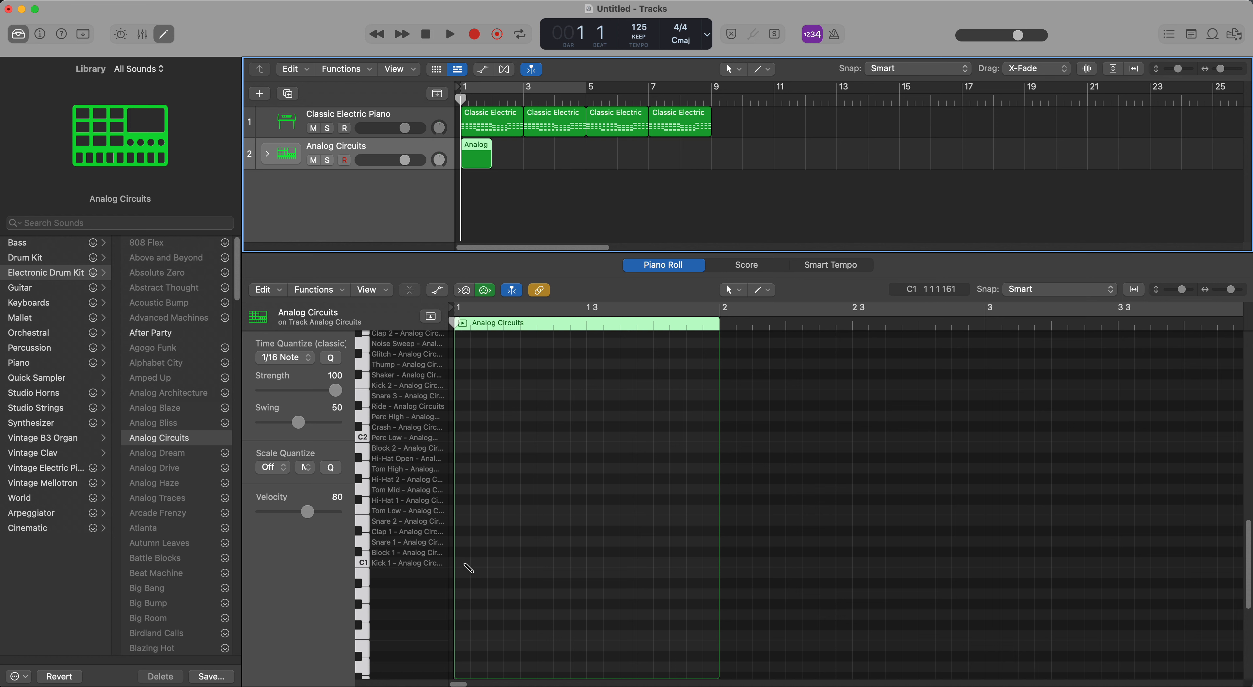
{"action": "left_click", "coordinate": [468, 564]}
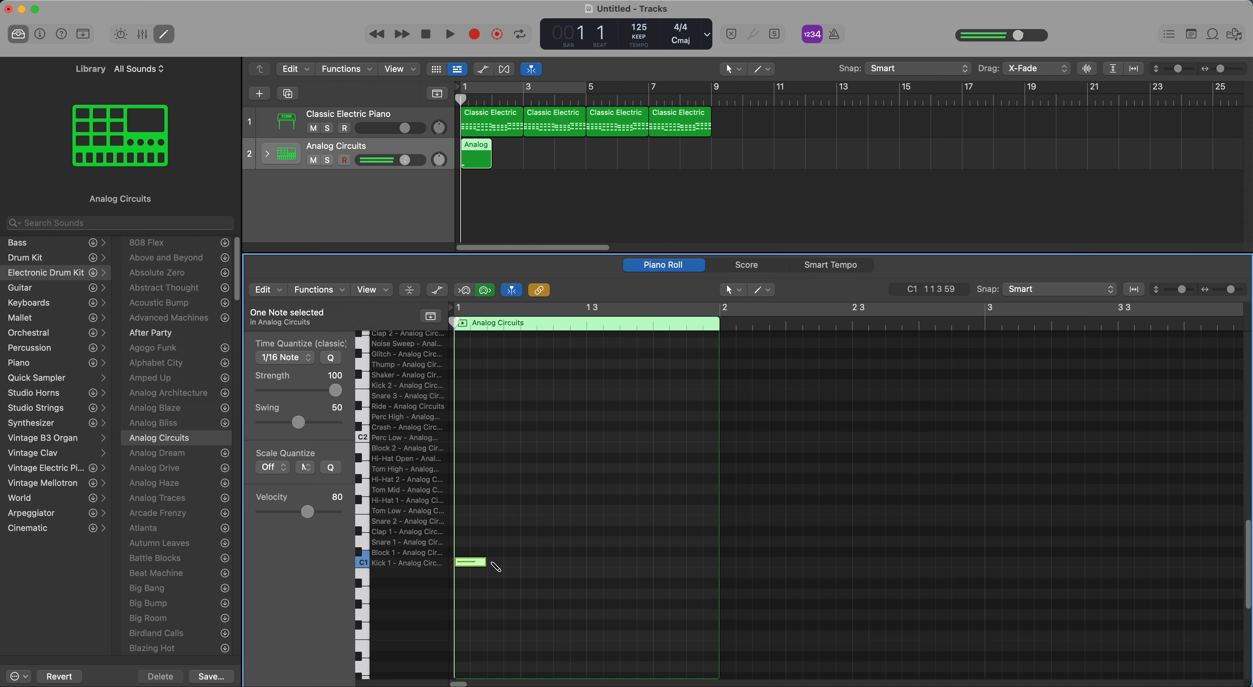
{"action": "left_click_drag", "start_coordinate": [486, 563], "coordinate": [523, 566]}
{"action": "left_click", "coordinate": [526, 563]}
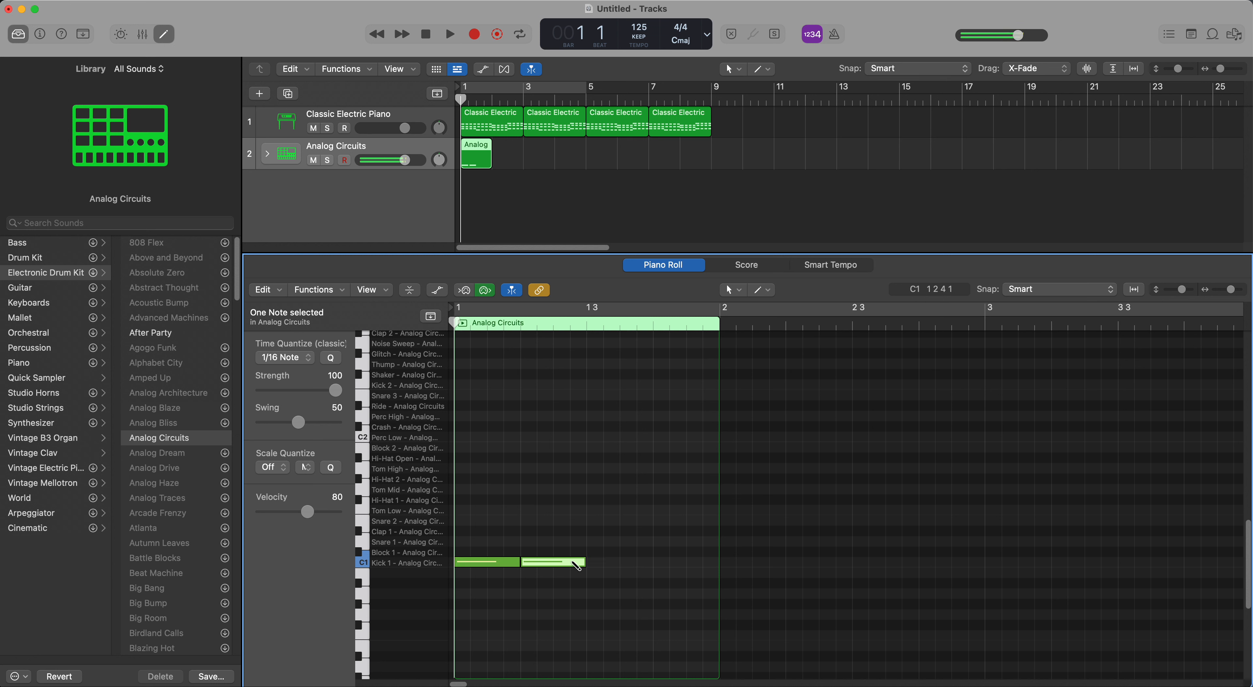
{"action": "left_click", "coordinate": [591, 563]}
{"action": "left_click", "coordinate": [658, 564]}
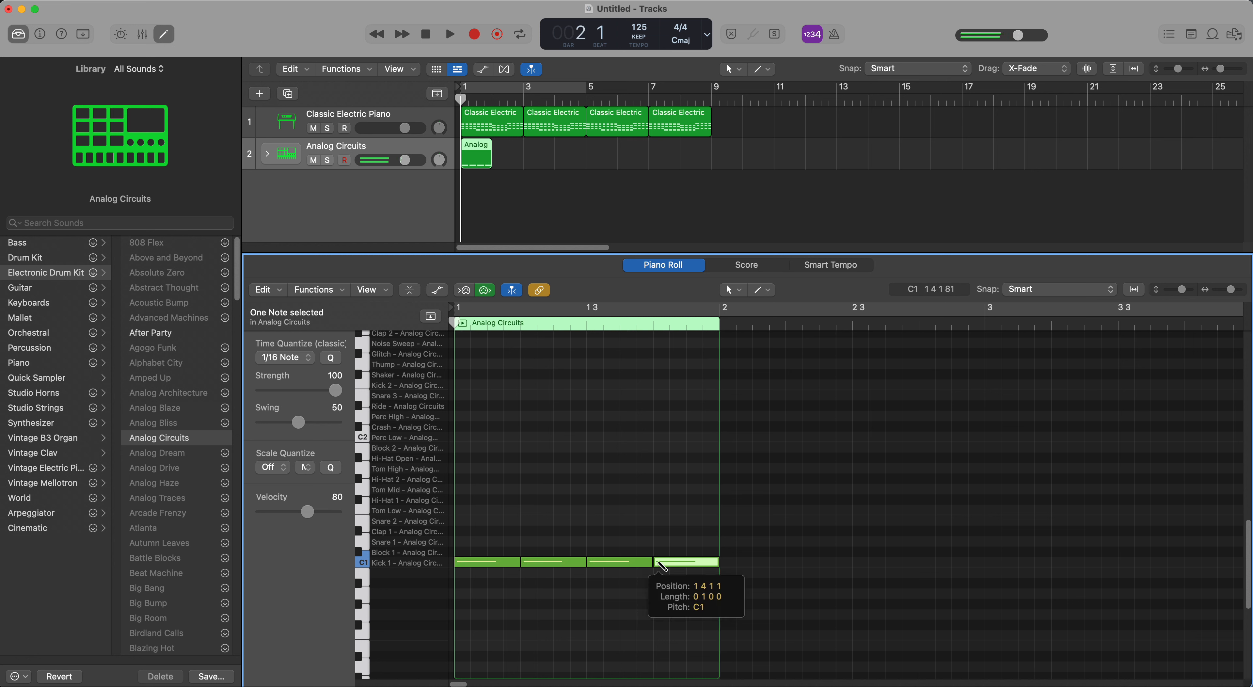
Set the cycle range to bar 1, play back the kick with the piano, and turn the cycle off.
{"action": "key", "text": "space"}
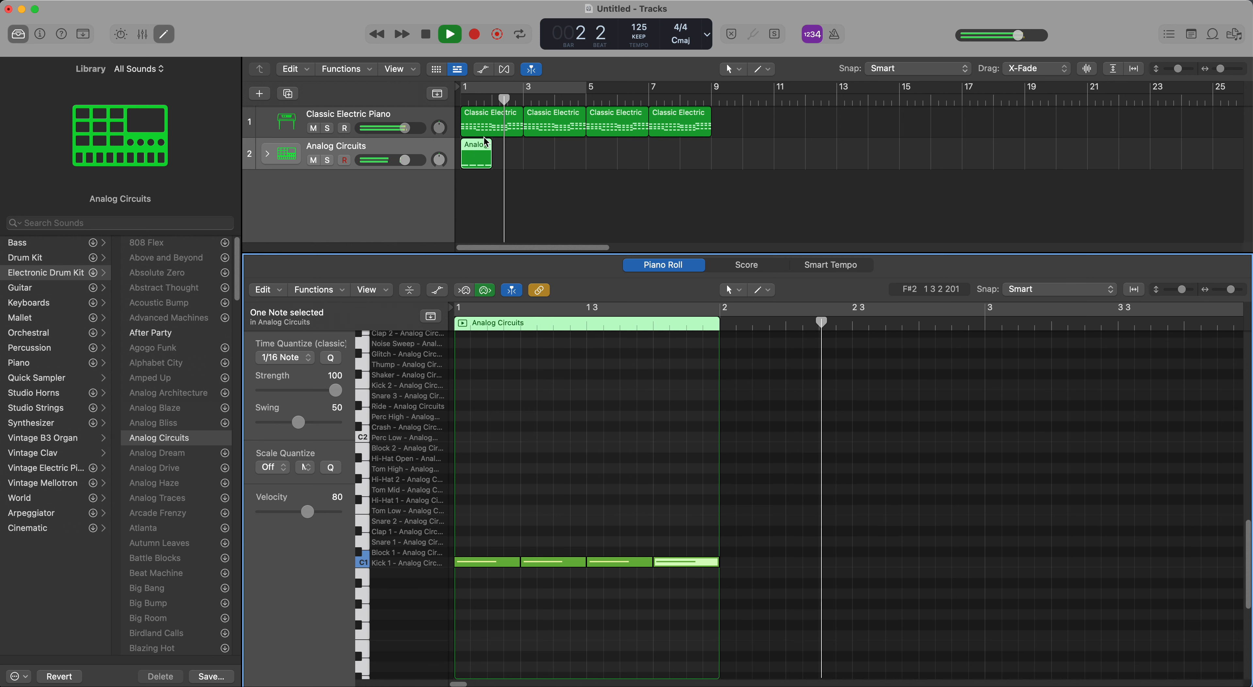
{"action": "key", "text": "space"}
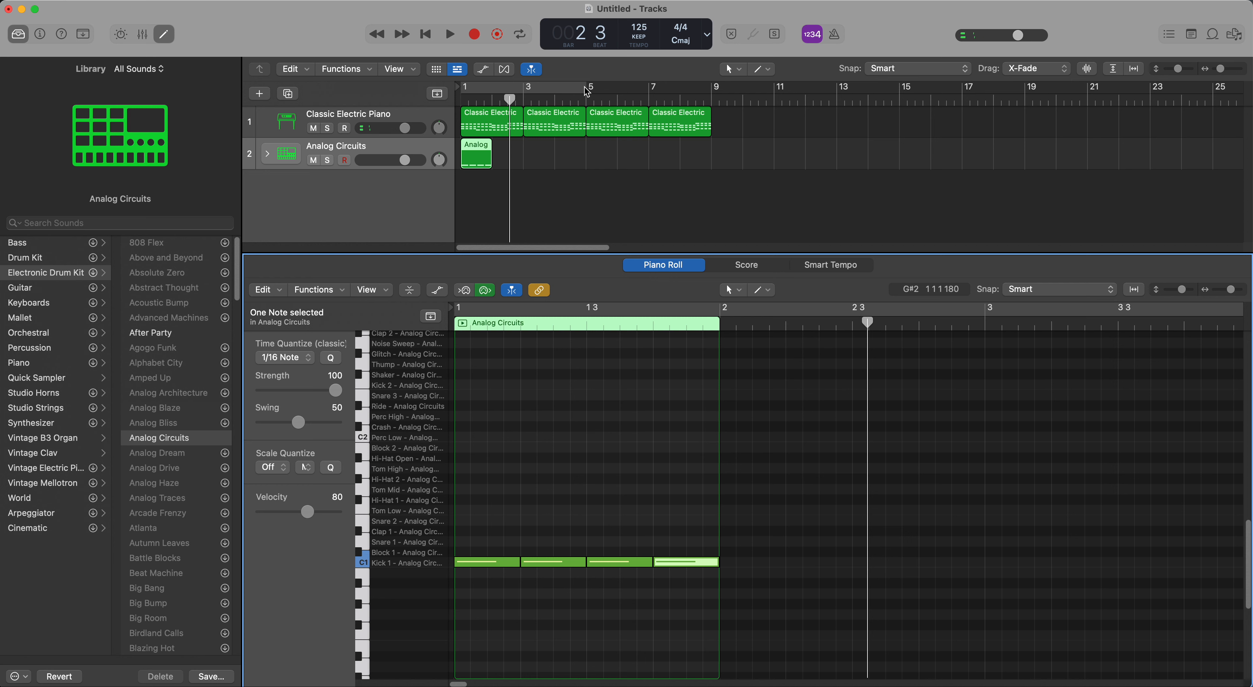
{"action": "left_click_drag", "start_coordinate": [587, 92], "coordinate": [491, 94]}
{"action": "key", "text": "space"}
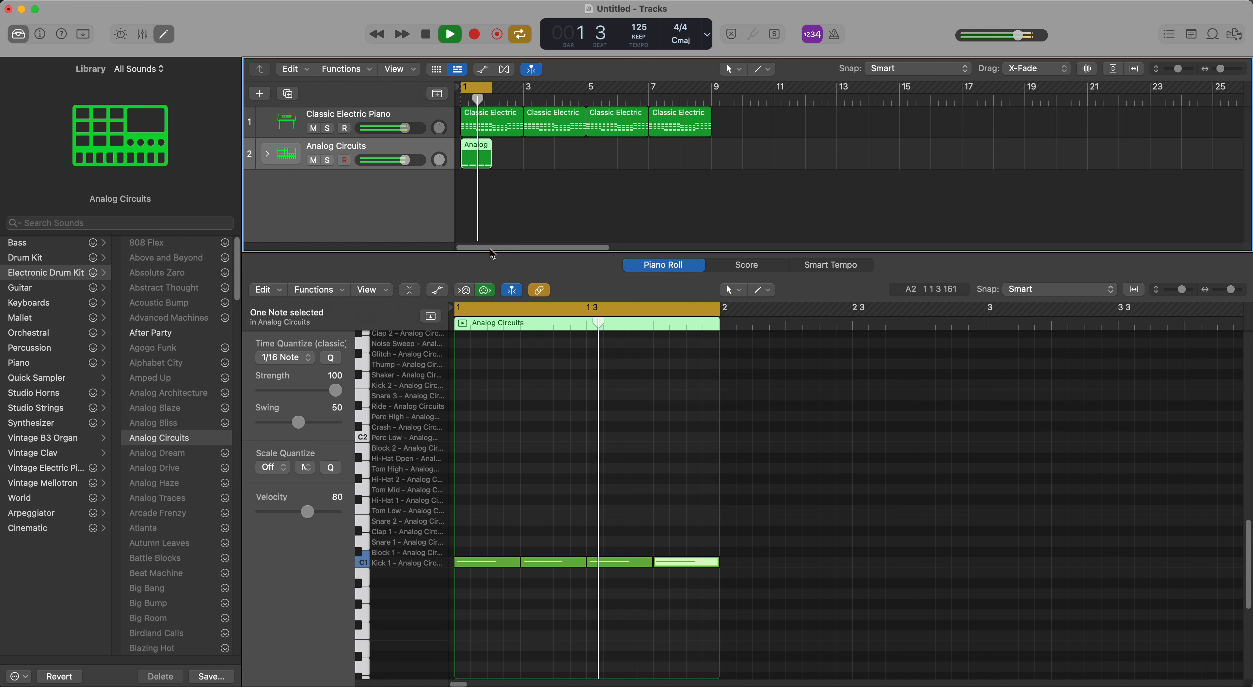
{"action": "key", "text": "space"}
{"action": "left_click", "coordinate": [483, 87]}
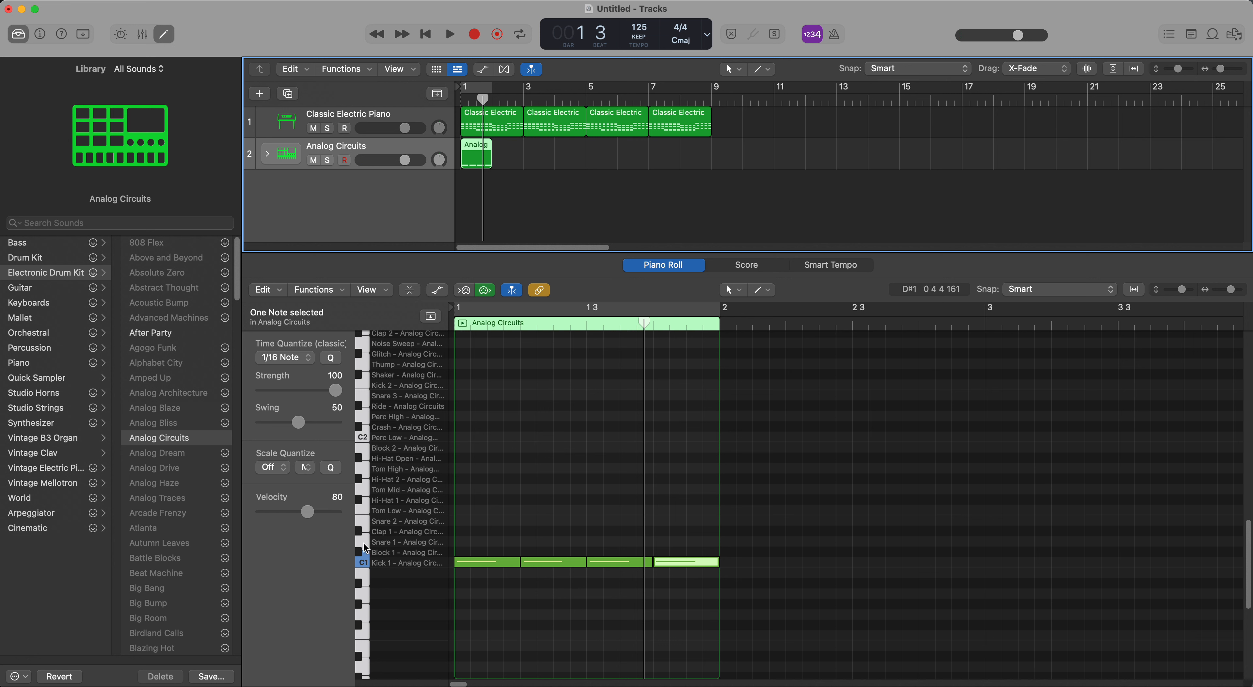
Add eight sixteenth-long Hi-Hat 1 notes across bar 1, on every second sixteenth starting from the second one.
{"action": "left_click", "coordinate": [363, 502]}
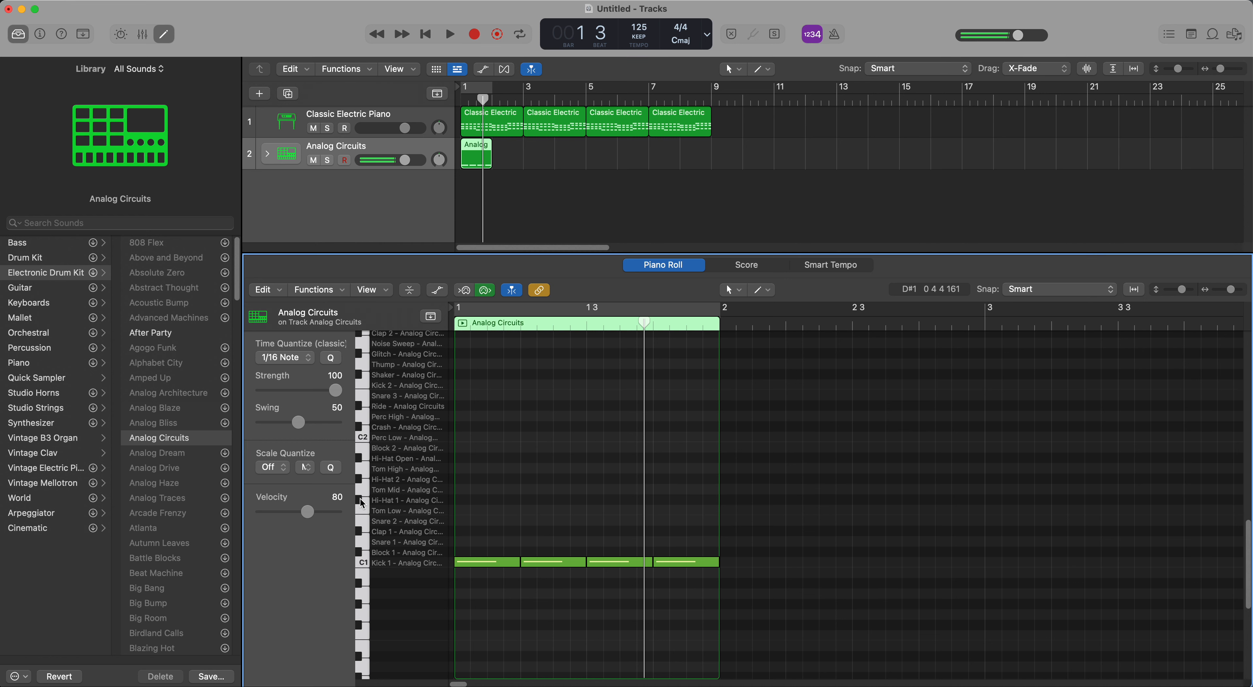
{"action": "left_click", "coordinate": [481, 501], "text": "super"}
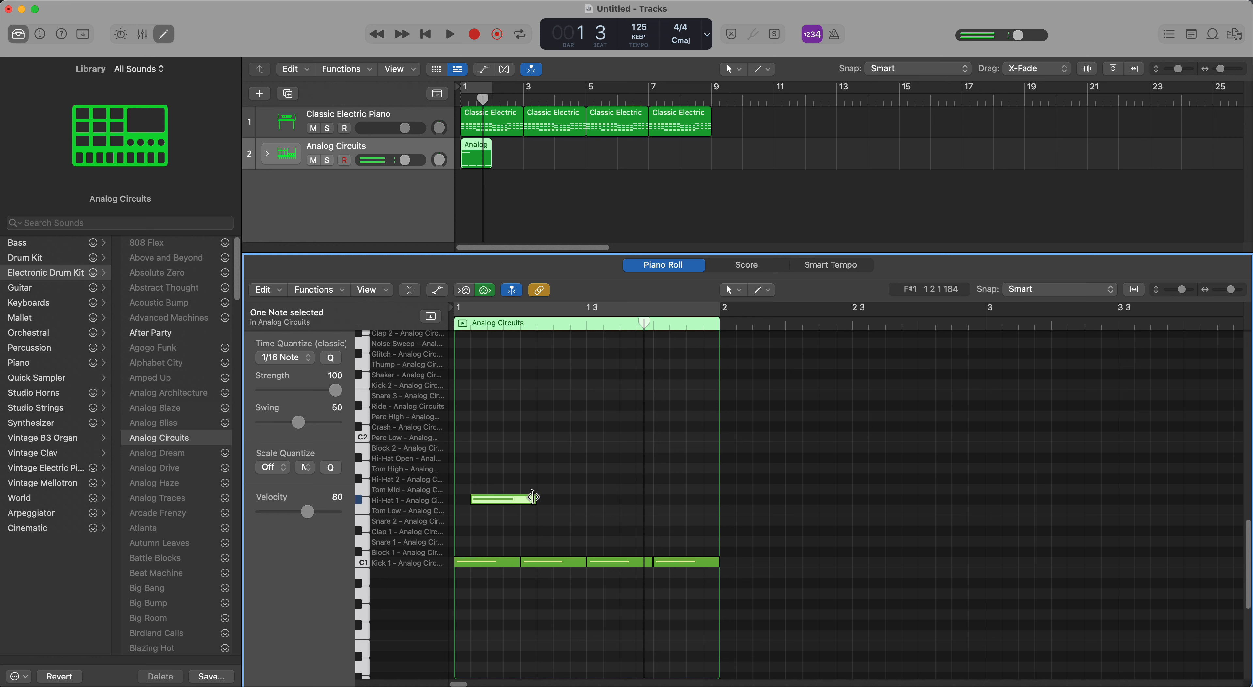
{"action": "left_click_drag", "start_coordinate": [532, 496], "coordinate": [487, 498]}
{"action": "left_click", "coordinate": [510, 500], "text": "super"}
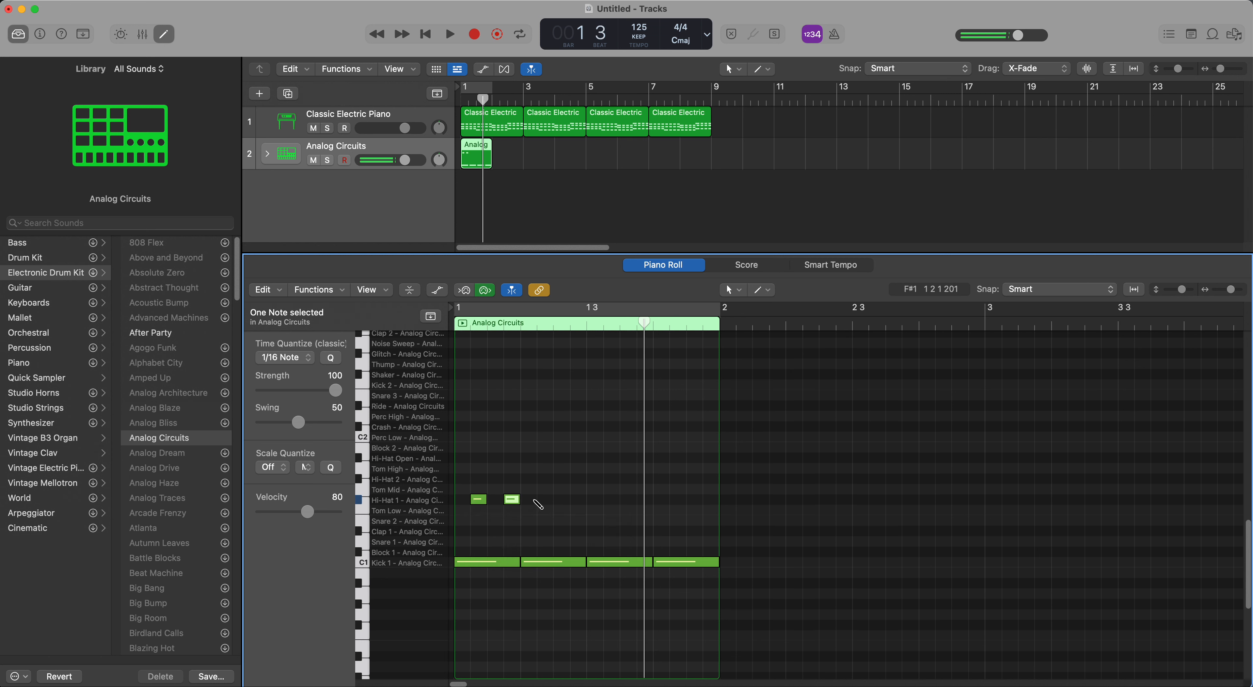
{"action": "left_click", "coordinate": [544, 500], "text": "super"}
{"action": "left_click", "coordinate": [577, 499], "text": "super"}
{"action": "left_click", "coordinate": [611, 499], "text": "super"}
{"action": "left_click", "coordinate": [645, 500], "text": "super"}
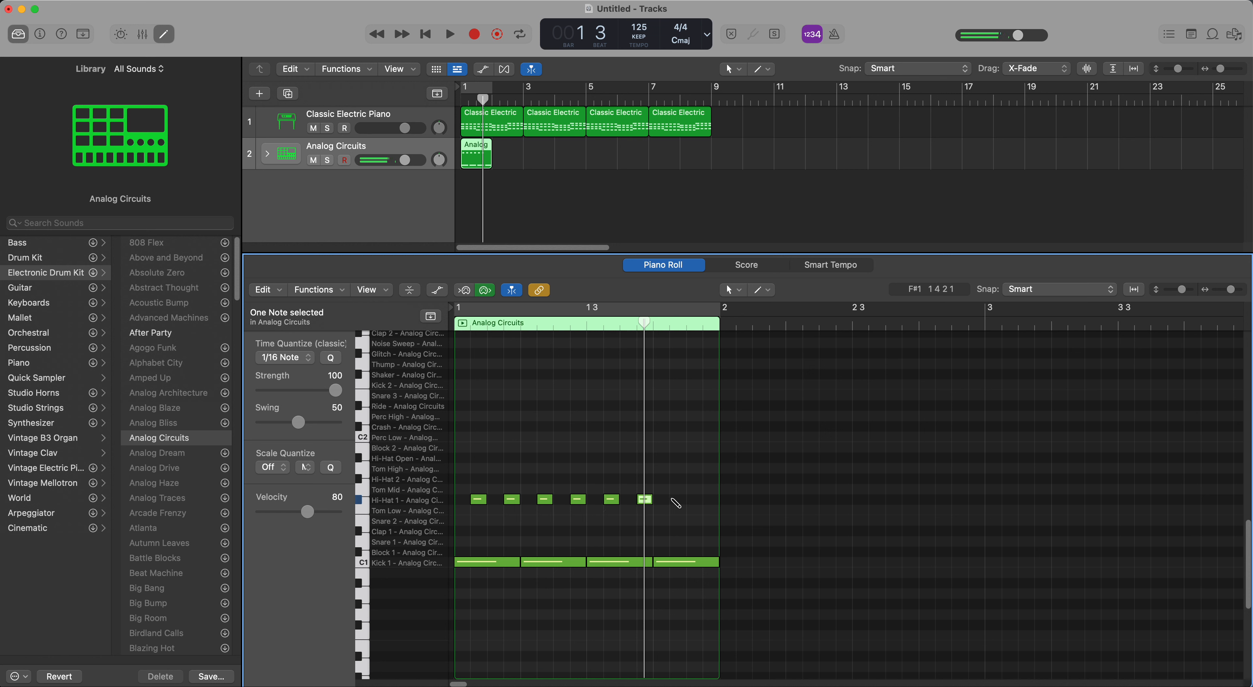
{"action": "left_click", "coordinate": [677, 500], "text": "super"}
{"action": "left_click", "coordinate": [710, 499], "text": "super"}
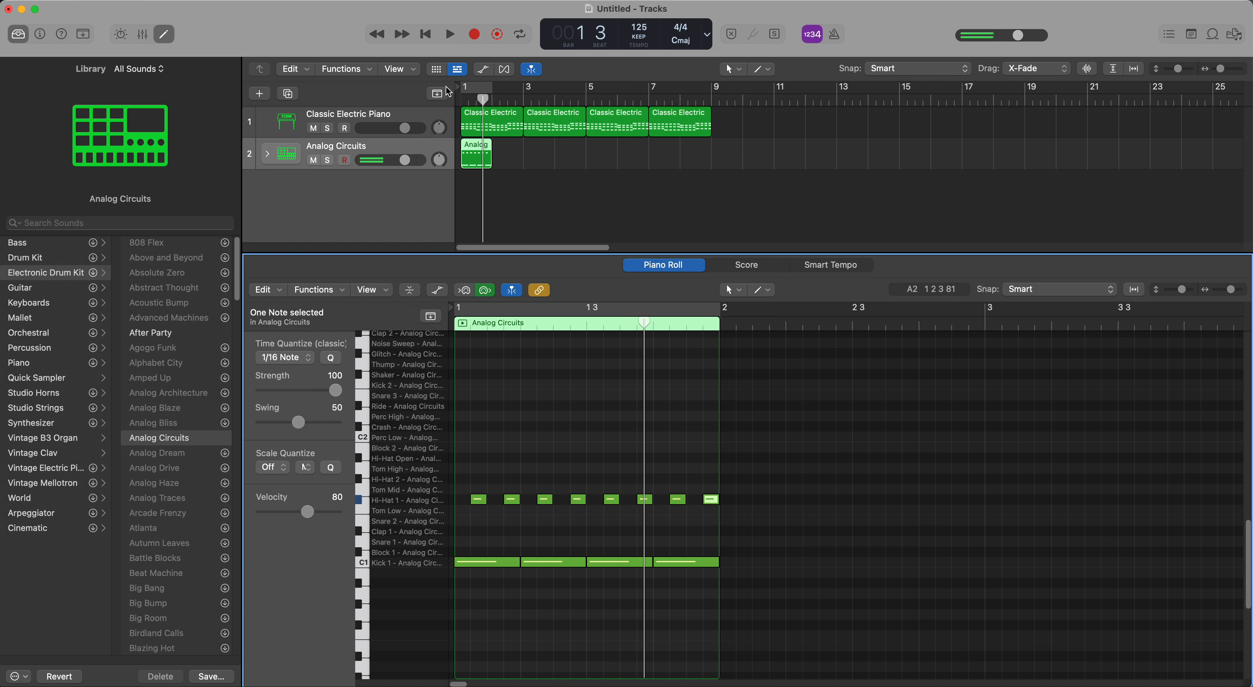
Turn the bar 1 cycle on and play back the kick and hi-hat pattern.
{"action": "key", "text": "c"}
{"action": "key", "text": "space"}
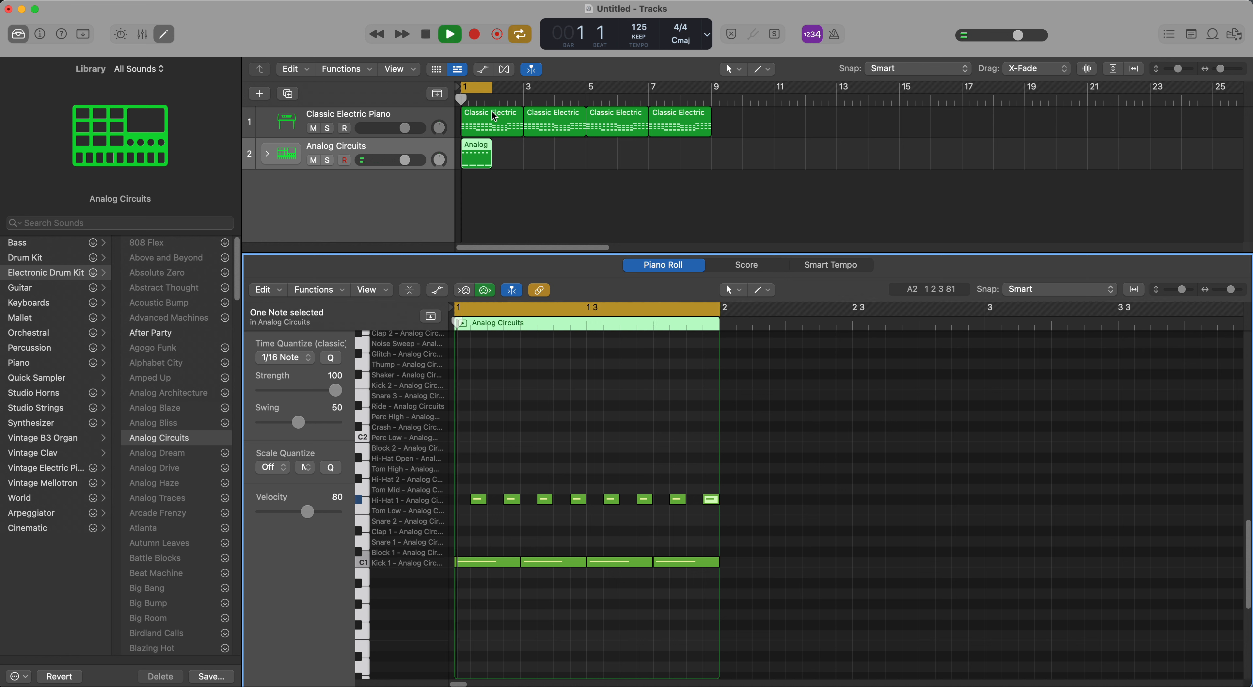
{"action": "key", "text": "space"}
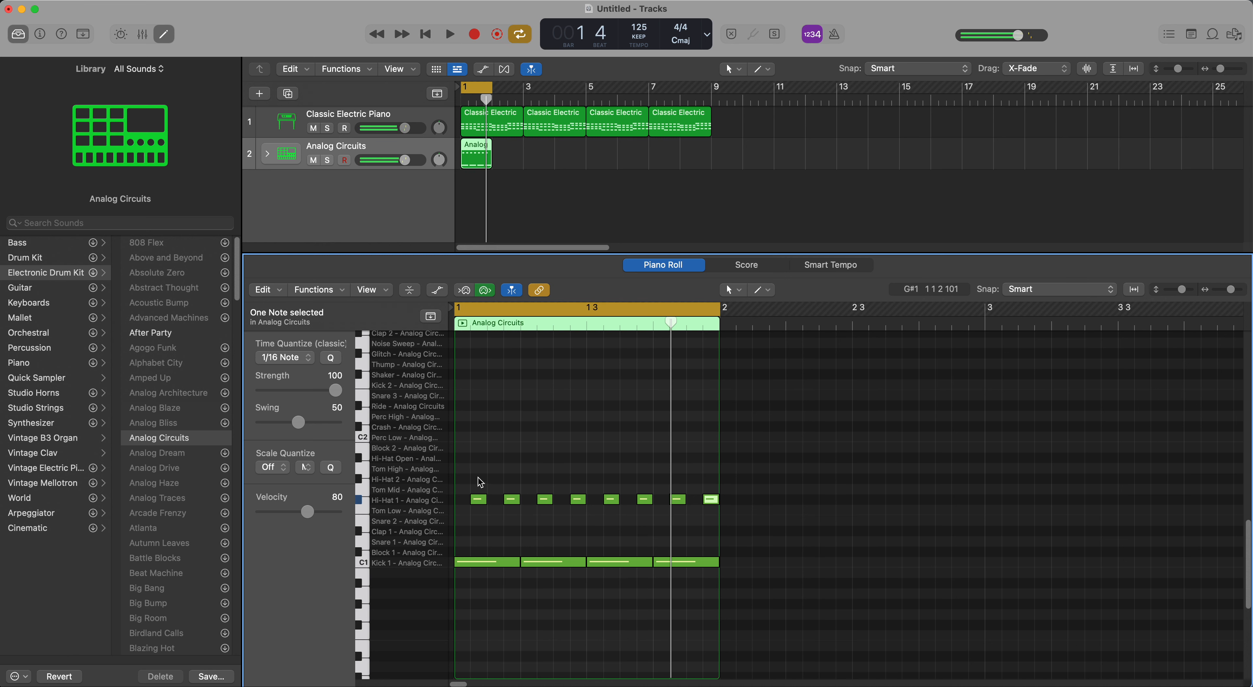
Move all eight Hi-Hat 1 notes one sixteenth later and play back the bar.
{"action": "left_click_drag", "start_coordinate": [479, 479], "coordinate": [713, 509]}
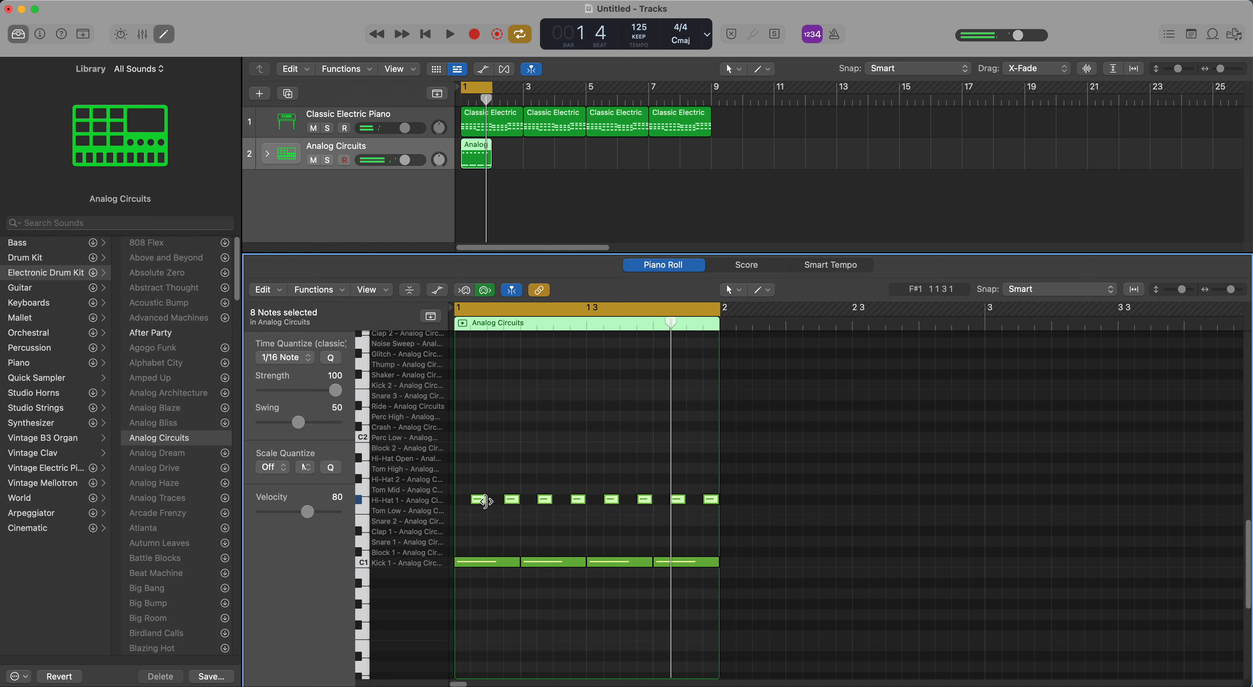
{"action": "left_click_drag", "start_coordinate": [479, 503], "coordinate": [495, 504]}
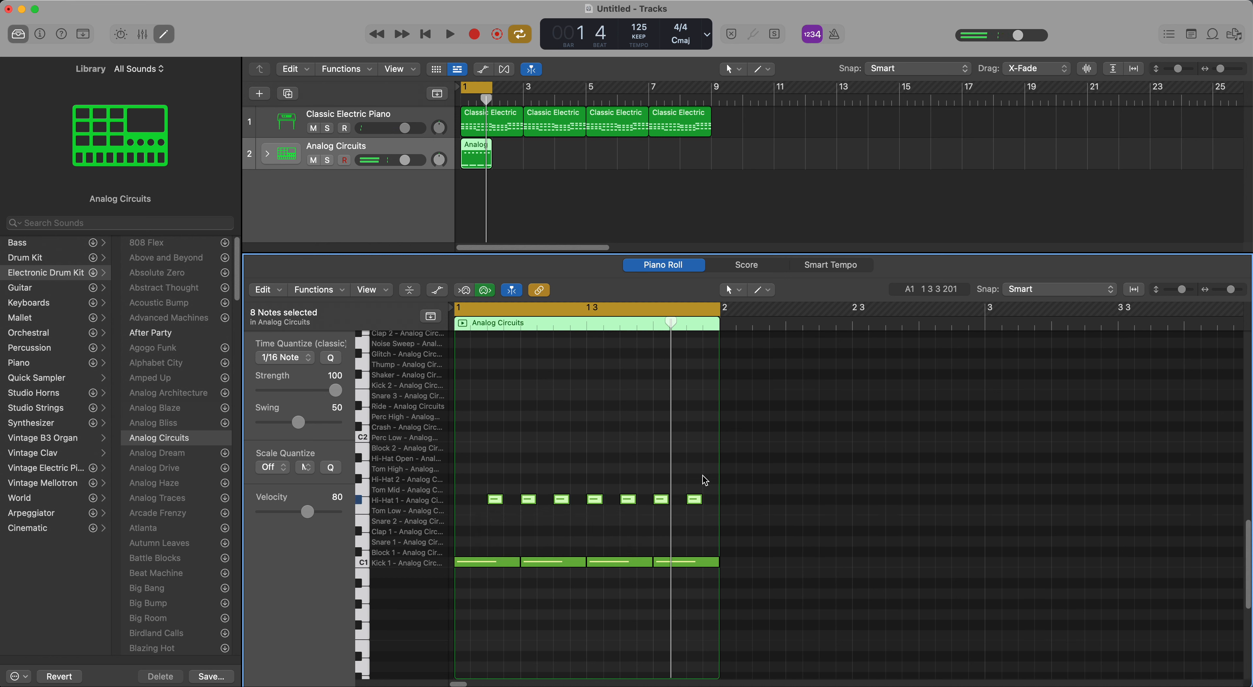
{"action": "key", "text": "space"}
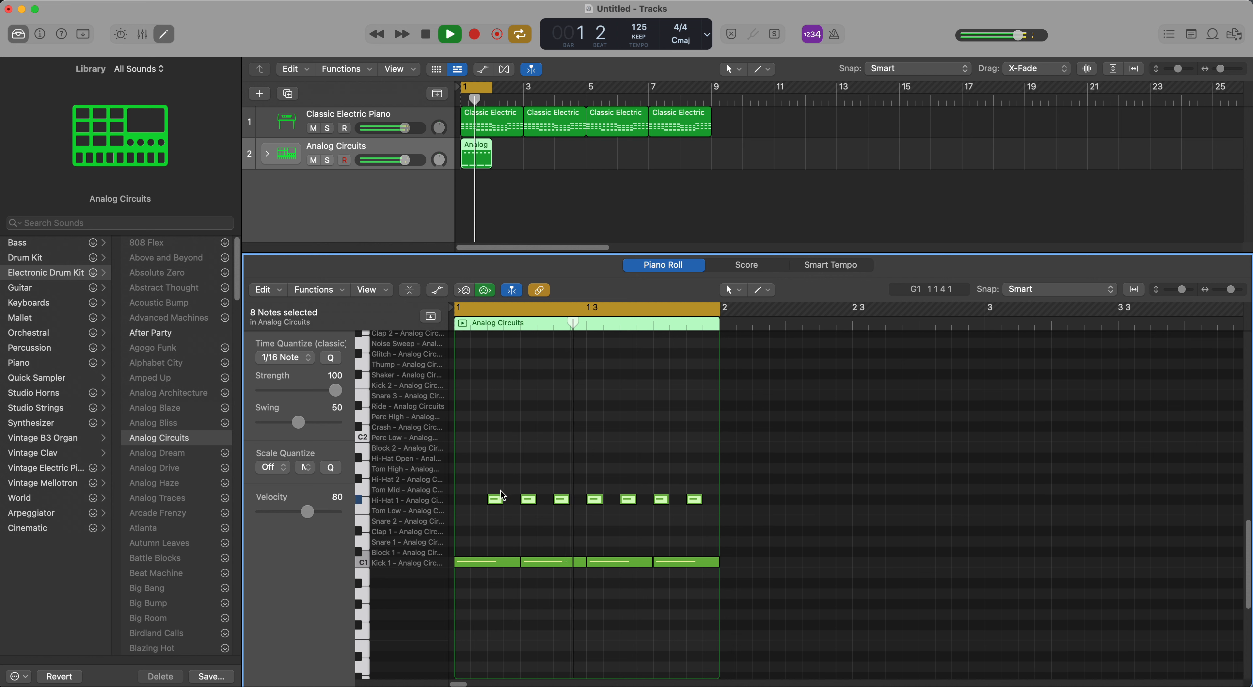
Add a Hi-Hat 1 note at the very start of bar 1 and play back the pattern.
{"action": "left_click", "coordinate": [464, 501], "text": "super"}
{"action": "key", "text": "space"}
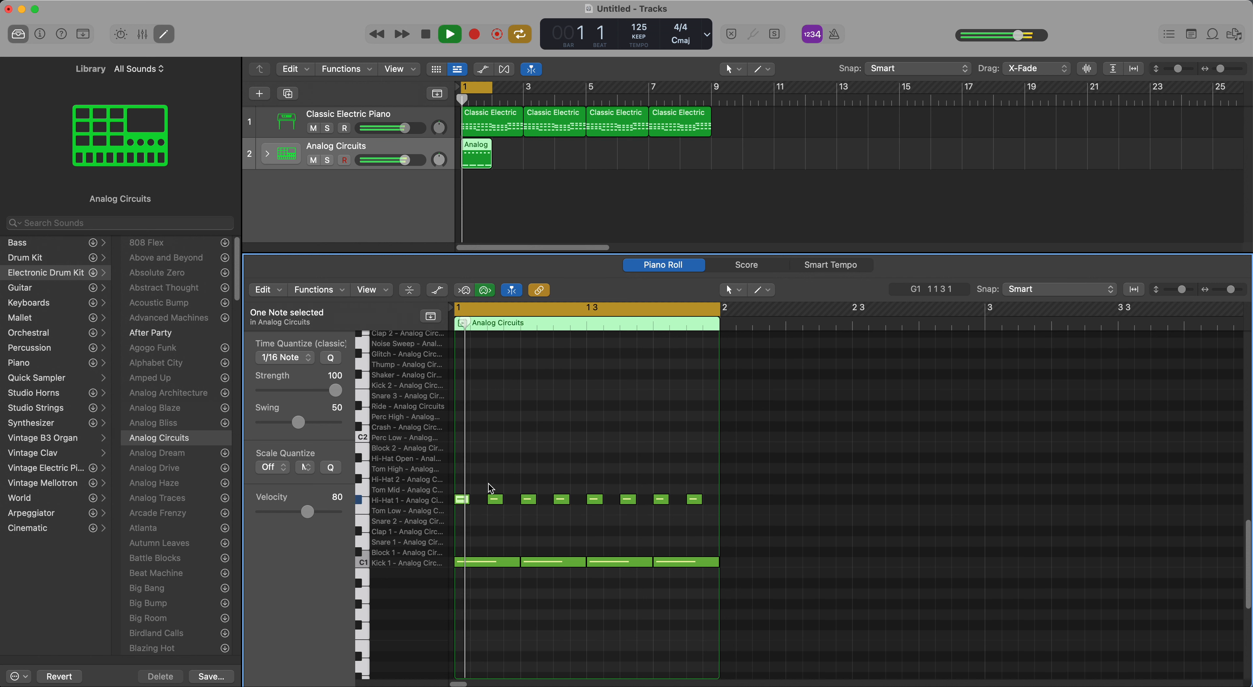
{"action": "key", "text": "space"}
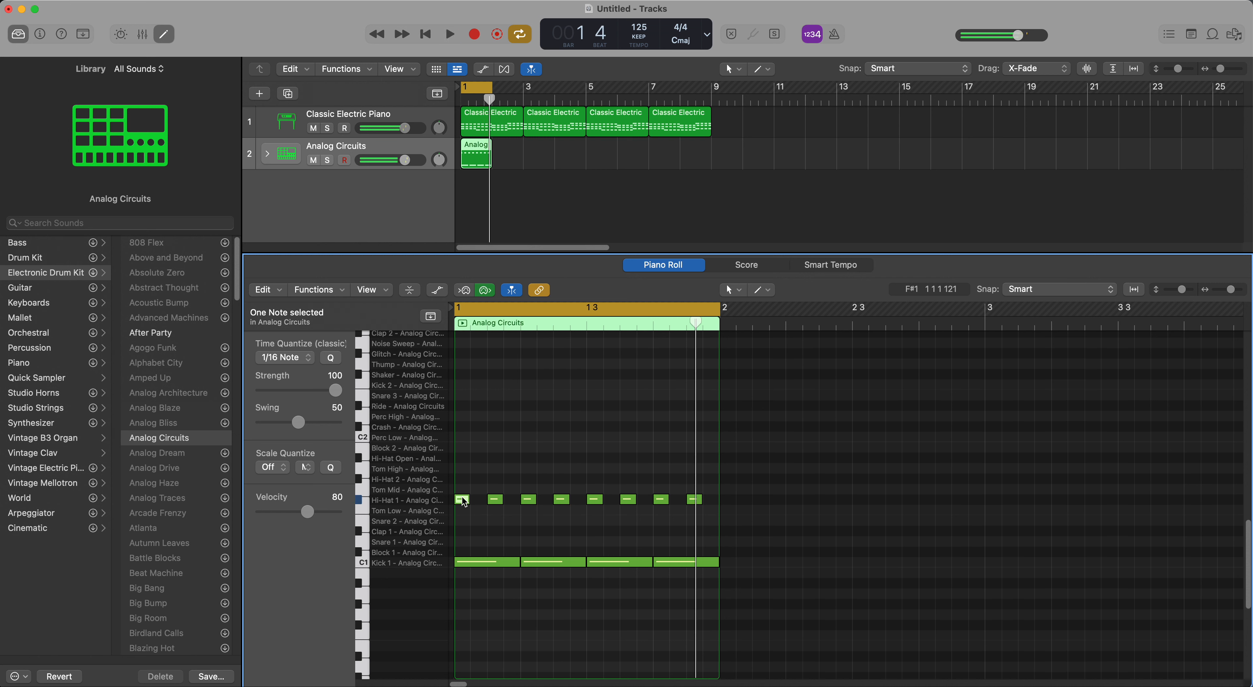
Delete the Hi-Hat 1 notes on beats 1 to 4, keeping only the off-beat ones, and play back the bar.
{"action": "mouse_move", "coordinate": [465, 503]}
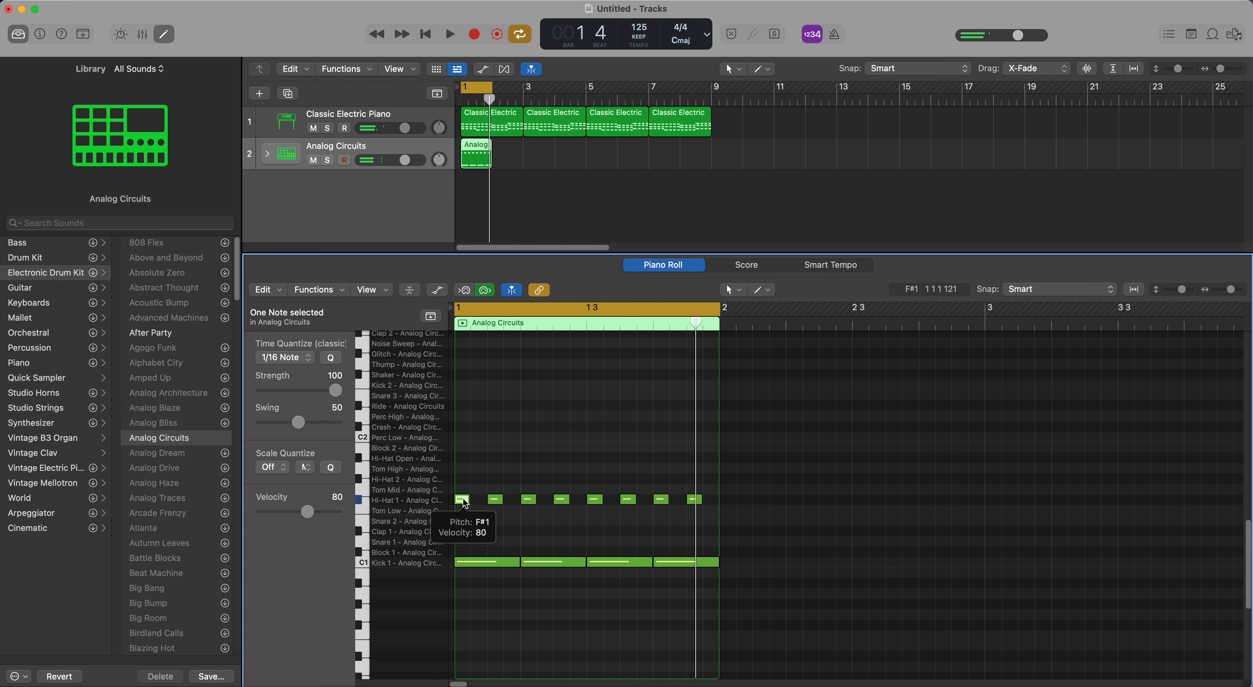
{"action": "left_click_drag", "start_coordinate": [465, 504], "coordinate": [556, 501]}
{"action": "double_click", "coordinate": [530, 499]}
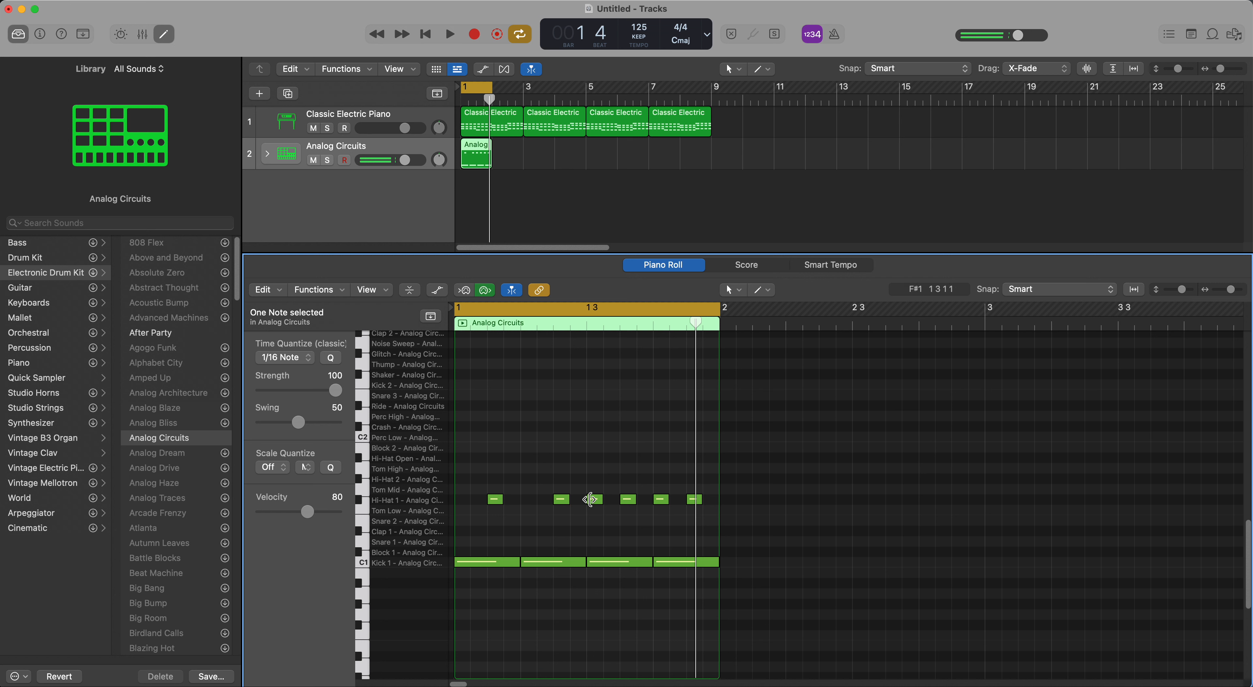
{"action": "double_click", "coordinate": [594, 499]}
{"action": "double_click", "coordinate": [659, 499]}
{"action": "key", "text": "space"}
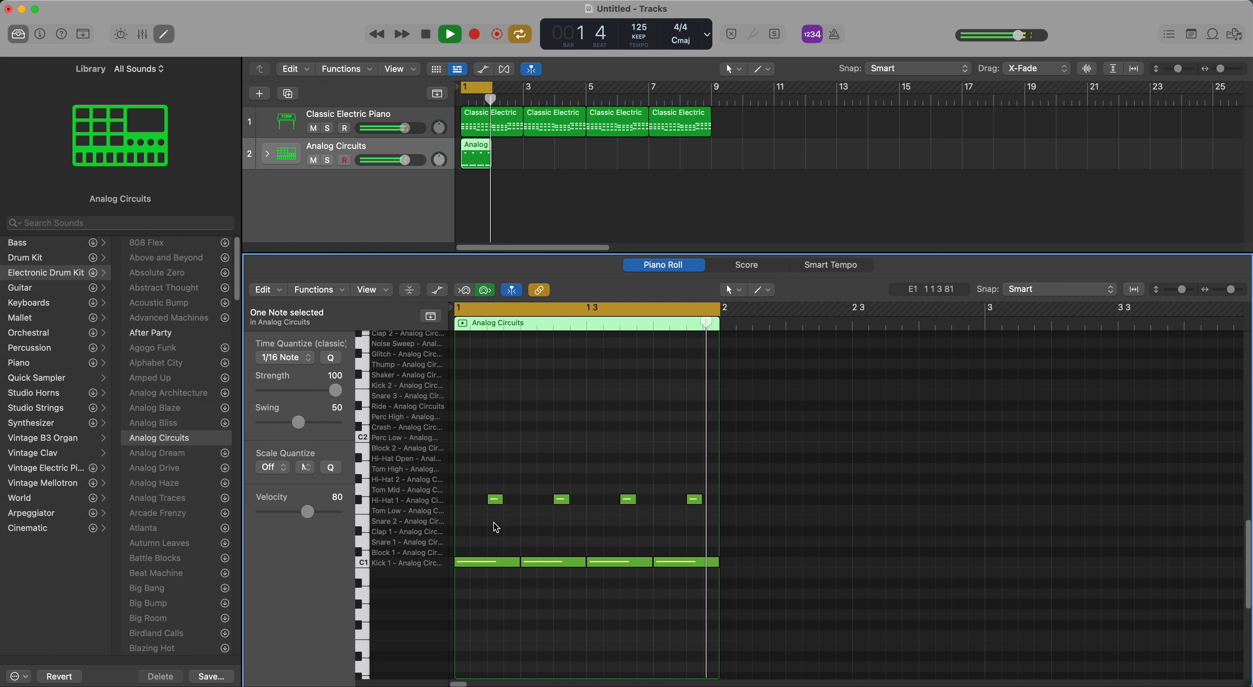
{"action": "key", "text": "space"}
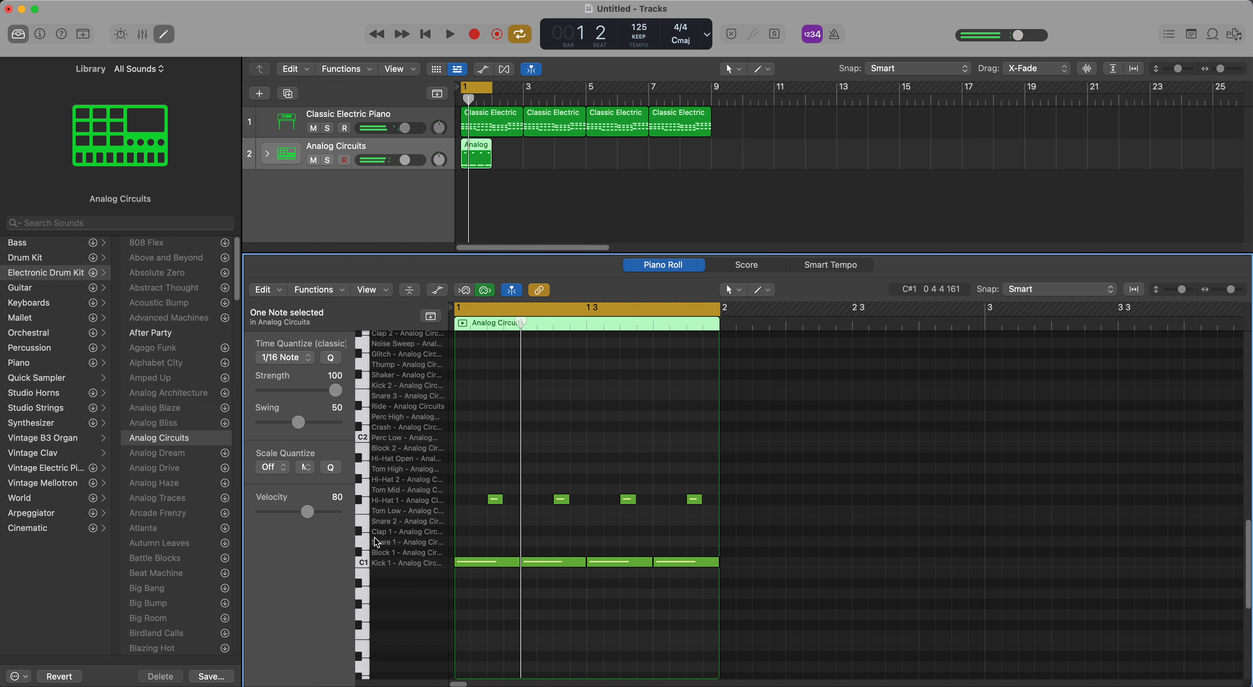
Add two Snare 1 notes in bar 1, one a sixteenth before beat 2 and one on beat 3, and play back the bar.
{"action": "left_click", "coordinate": [372, 545]}
{"action": "left_click", "coordinate": [510, 543]}
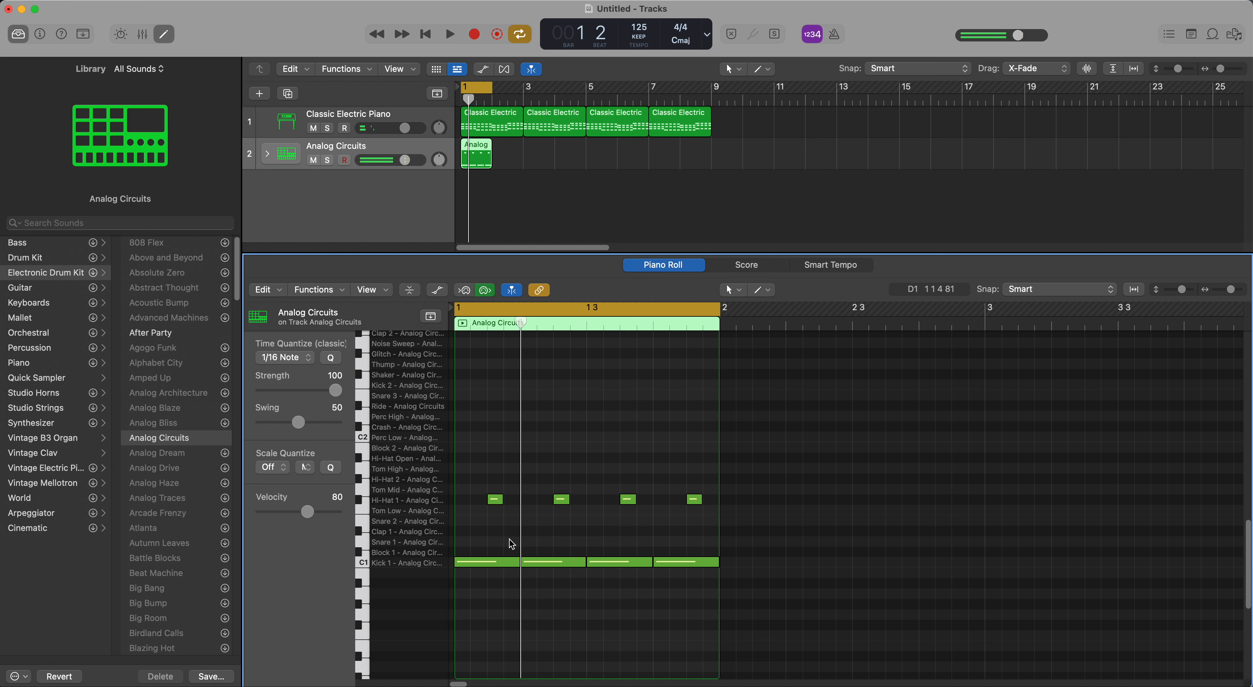
{"action": "left_click", "coordinate": [591, 542]}
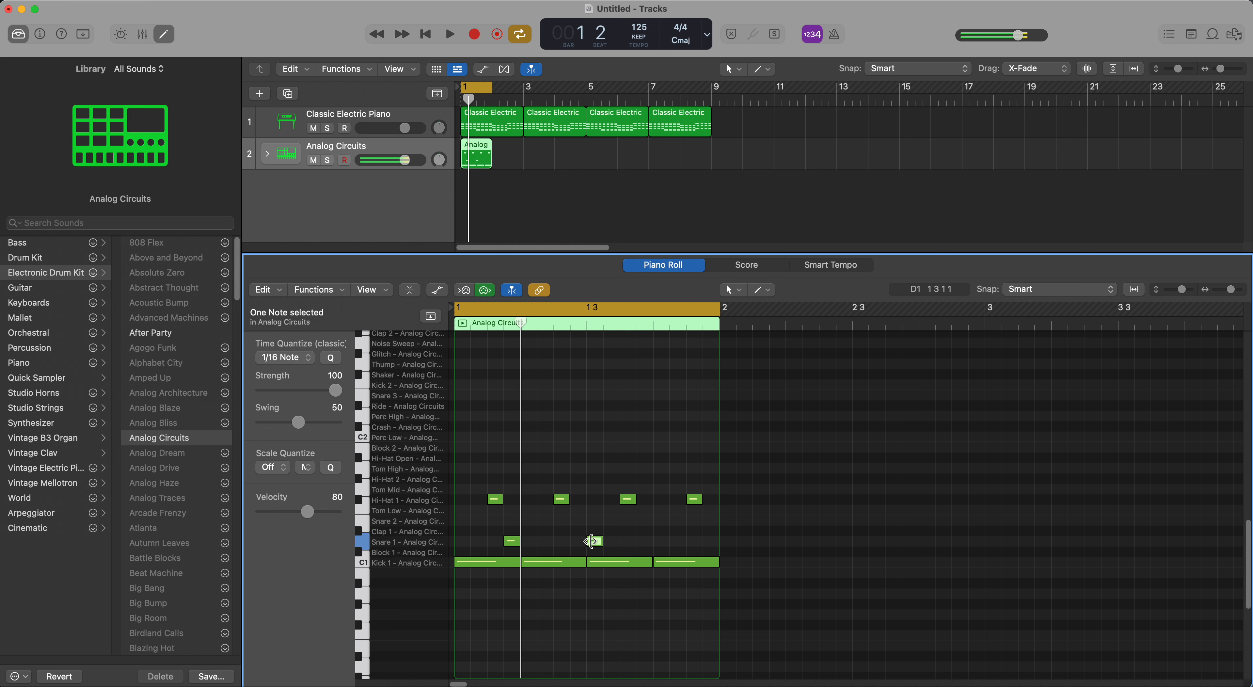
{"action": "key", "text": "space"}
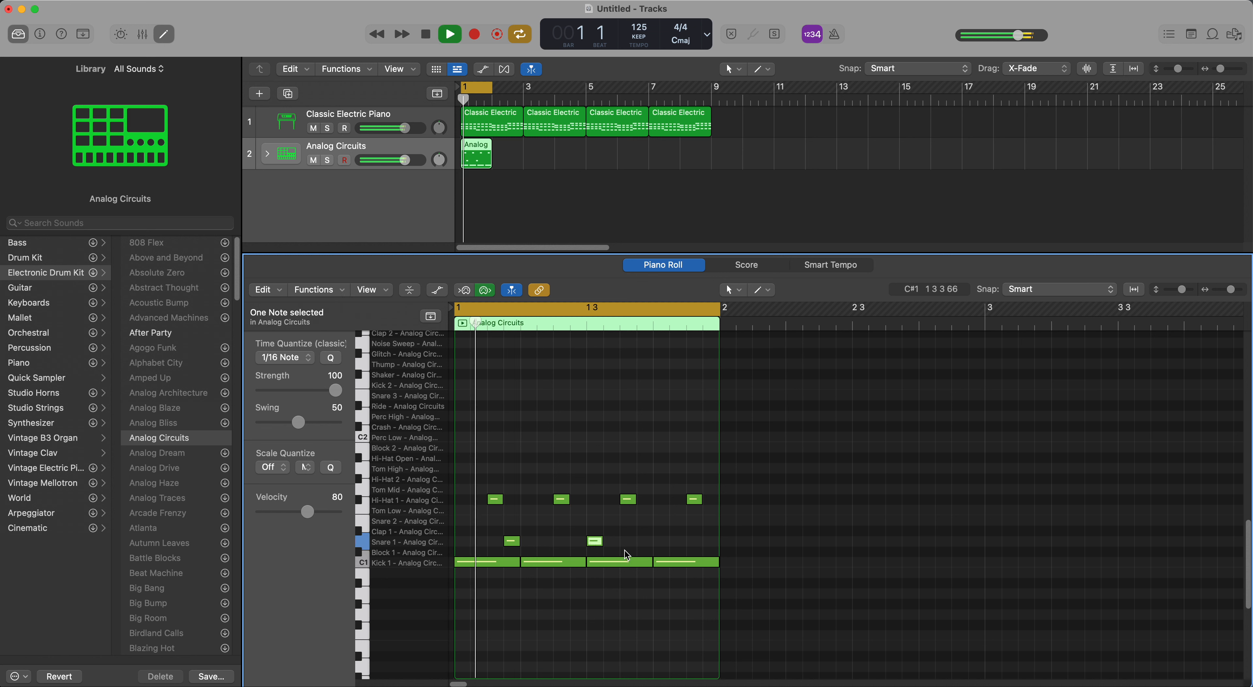
{"action": "key", "text": "space"}
Move the two Snare 1 notes to beats 2 and 4, playing back the bar after each move.
{"action": "left_click_drag", "start_coordinate": [510, 540], "coordinate": [528, 541]}
{"action": "key", "text": "space"}
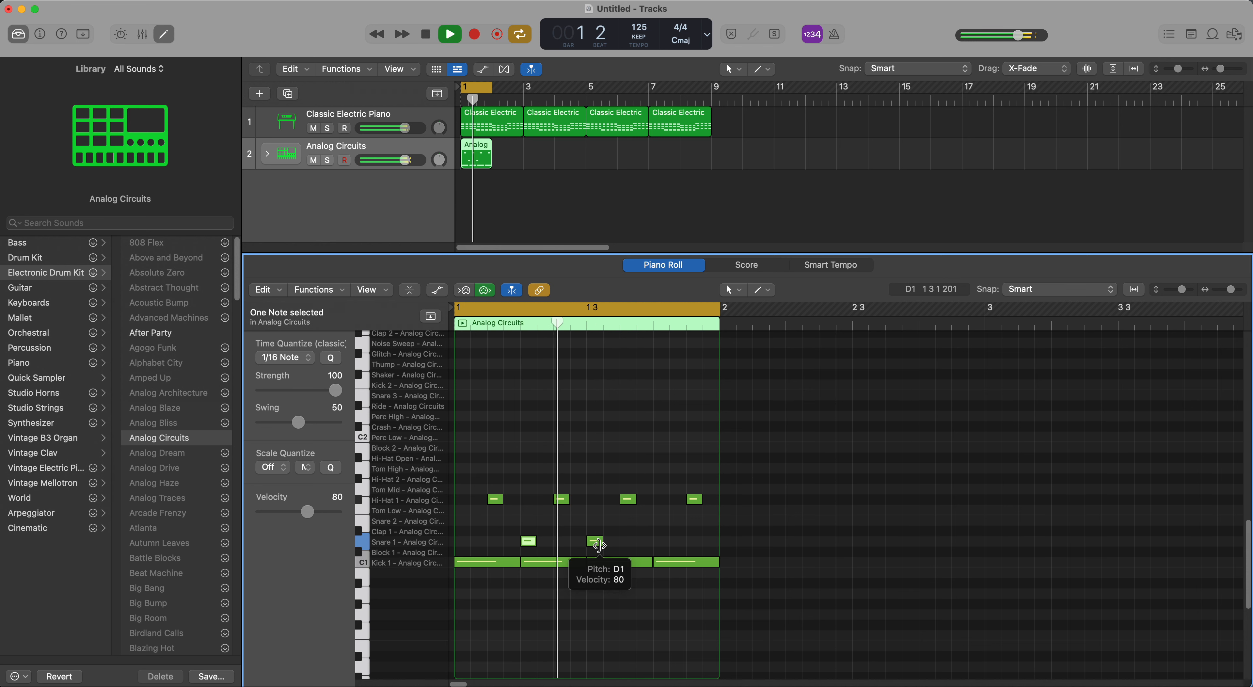
{"action": "key", "text": "space"}
{"action": "left_click_drag", "start_coordinate": [599, 545], "coordinate": [668, 545]}
{"action": "key", "text": "space"}
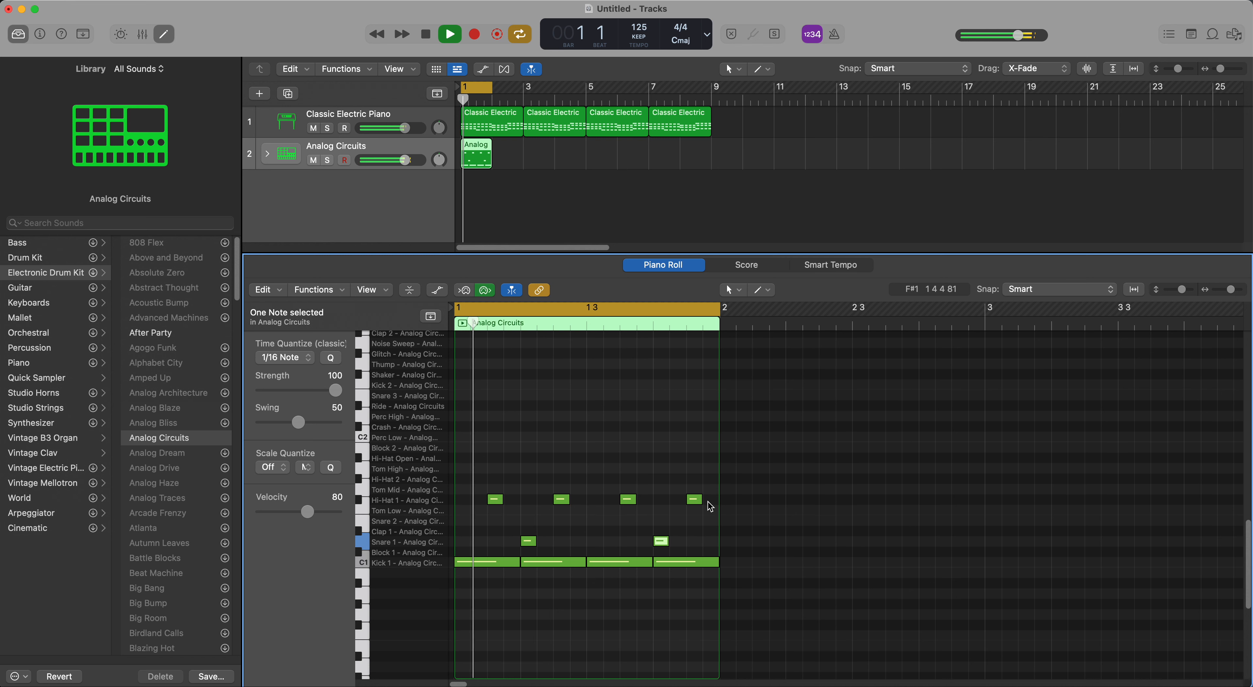
Change the last Hi-Hat 1 note of the bar to Hi-Hat Open and play back the pattern.
{"action": "key", "text": "space"}
{"action": "left_click_drag", "start_coordinate": [698, 503], "coordinate": [698, 461]}
{"action": "key", "text": "space"}
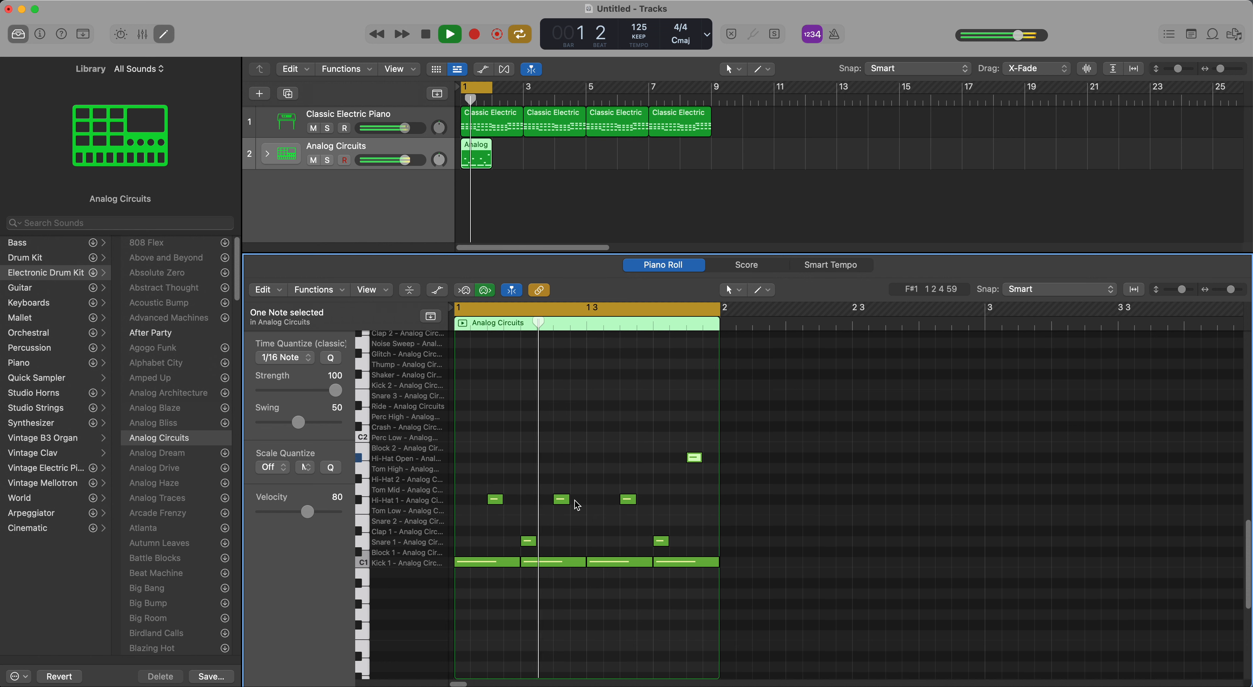
{"action": "key", "text": "space"}
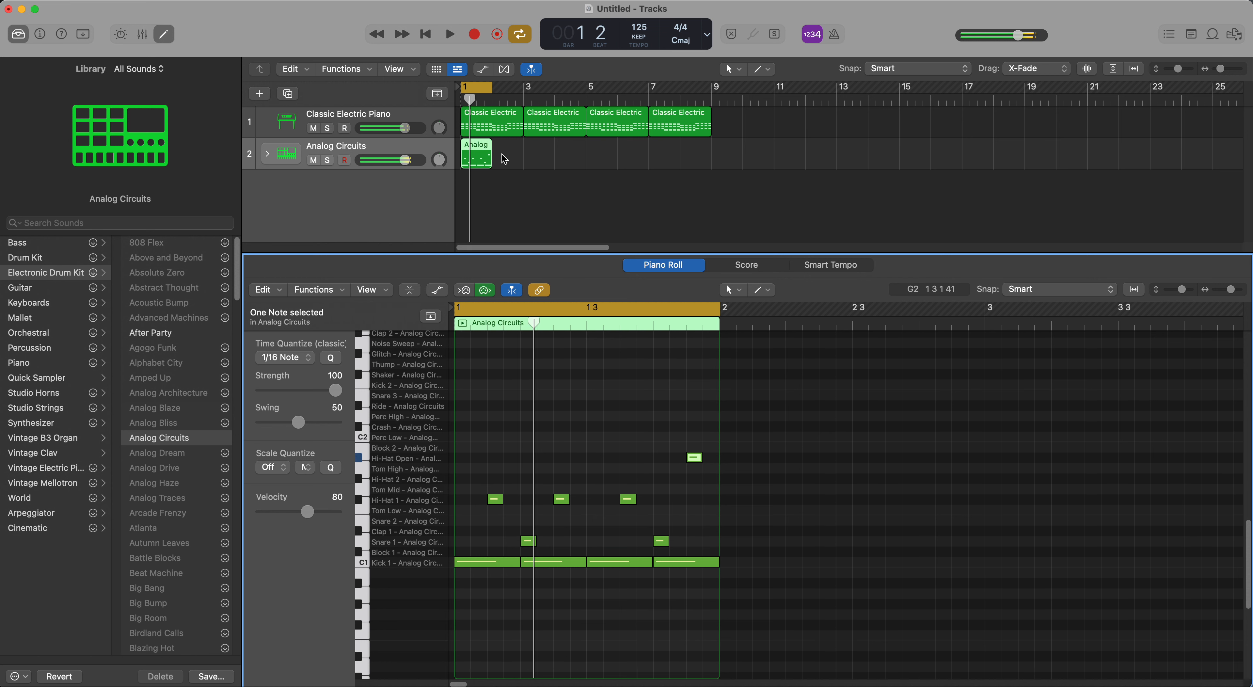
Loop the one-bar drum region up to bar 9, turn the cycle off and play back the drums with the piano.
{"action": "left_click_drag", "start_coordinate": [497, 146], "coordinate": [711, 145]}
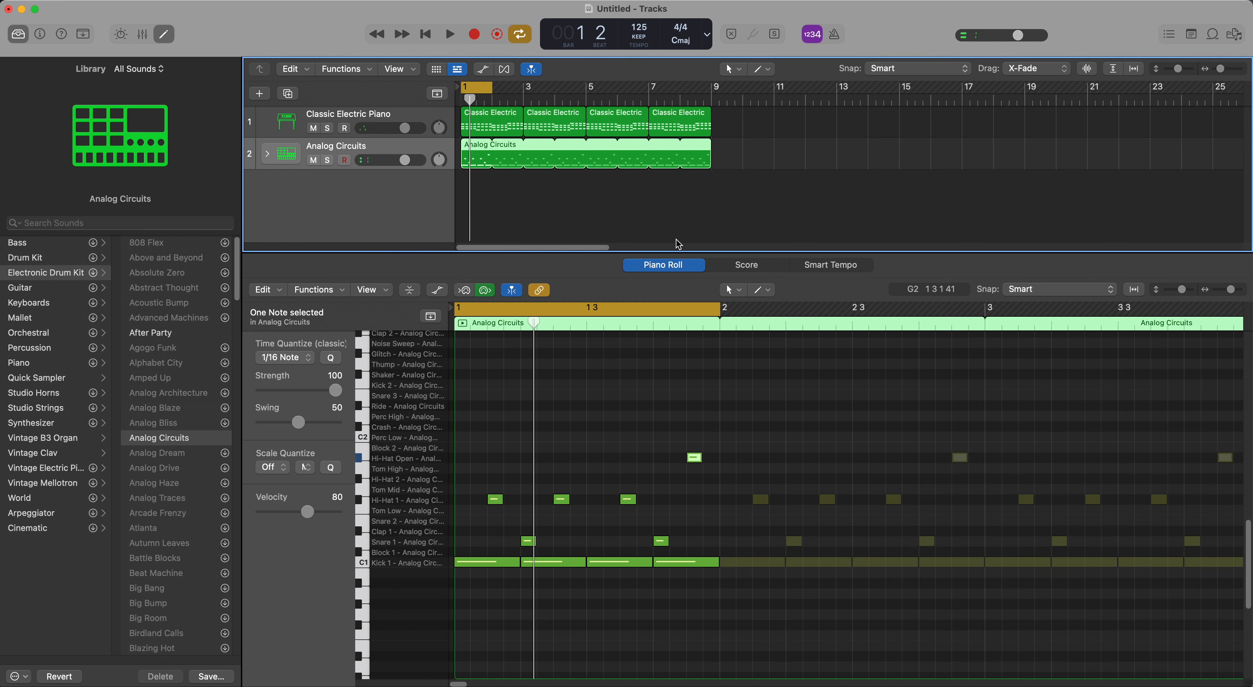
{"action": "key", "text": "c"}
{"action": "key", "text": "space"}
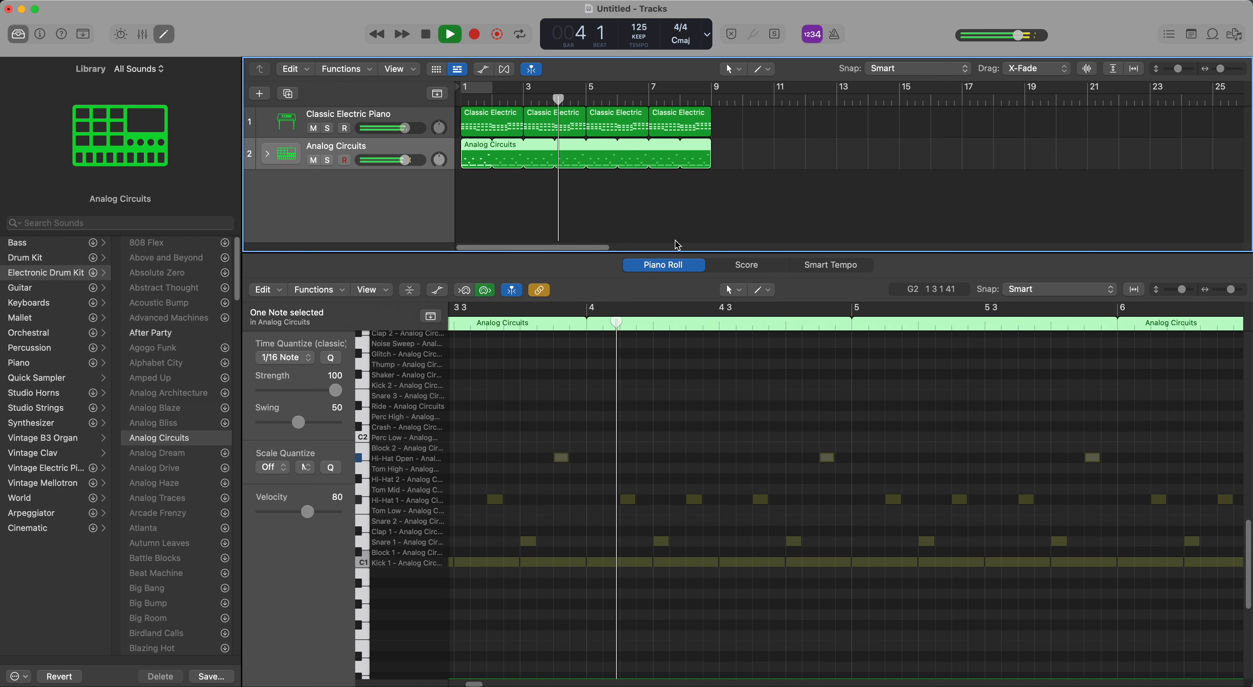
{"action": "key", "text": "space"}
Add a new instrument track below the drums and copy the first Classic Electric Piano region onto it at bar 1.
{"action": "left_click_drag", "start_coordinate": [695, 181], "coordinate": [483, 117]}
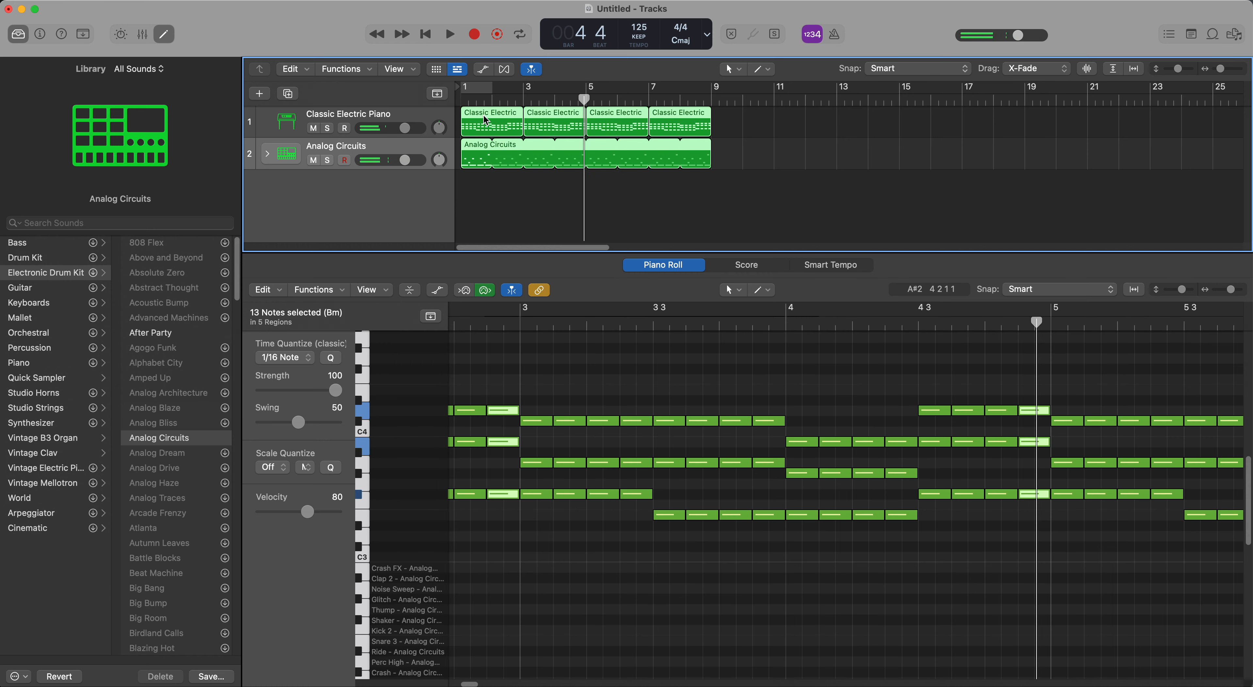
{"action": "double_click", "coordinate": [381, 177]}
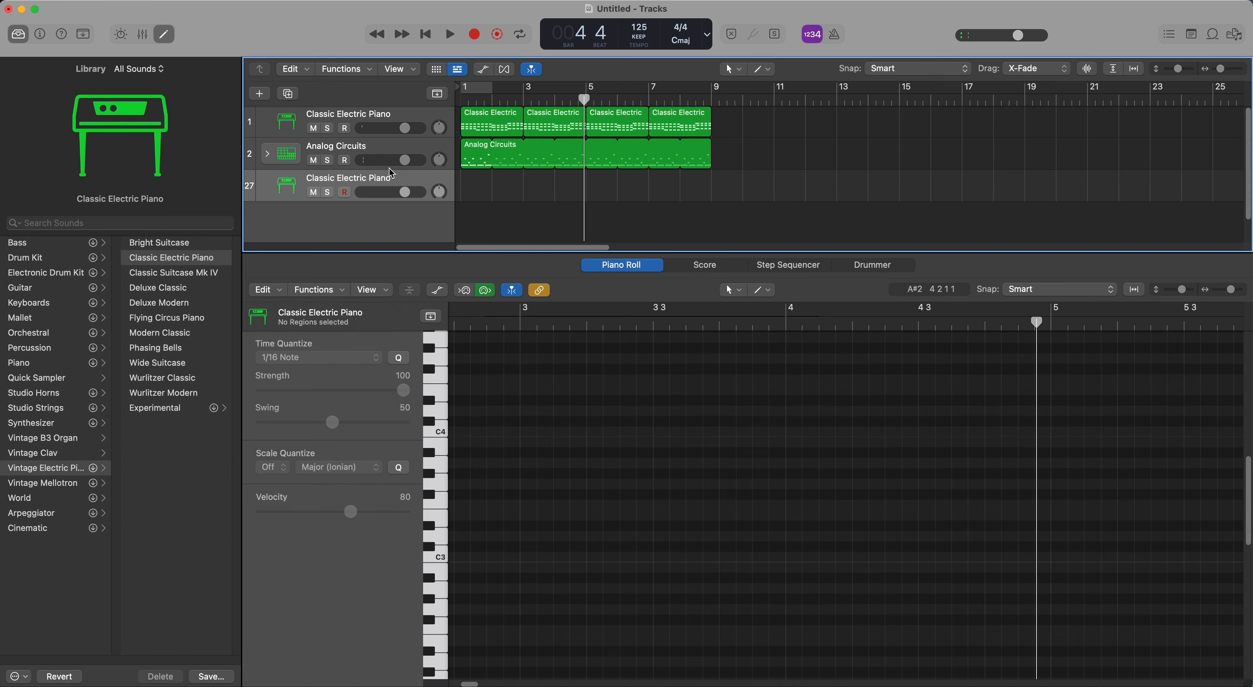
{"action": "left_click", "coordinate": [487, 121]}
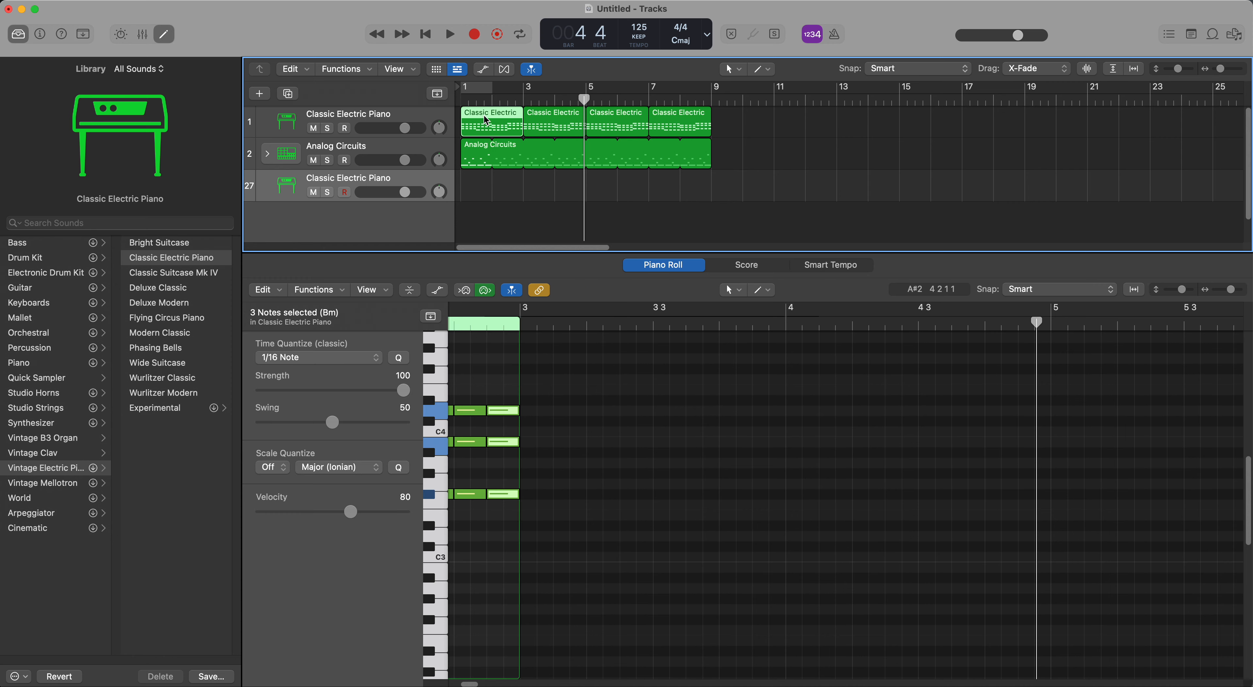
{"action": "left_click_drag", "start_coordinate": [486, 120], "coordinate": [490, 184]}
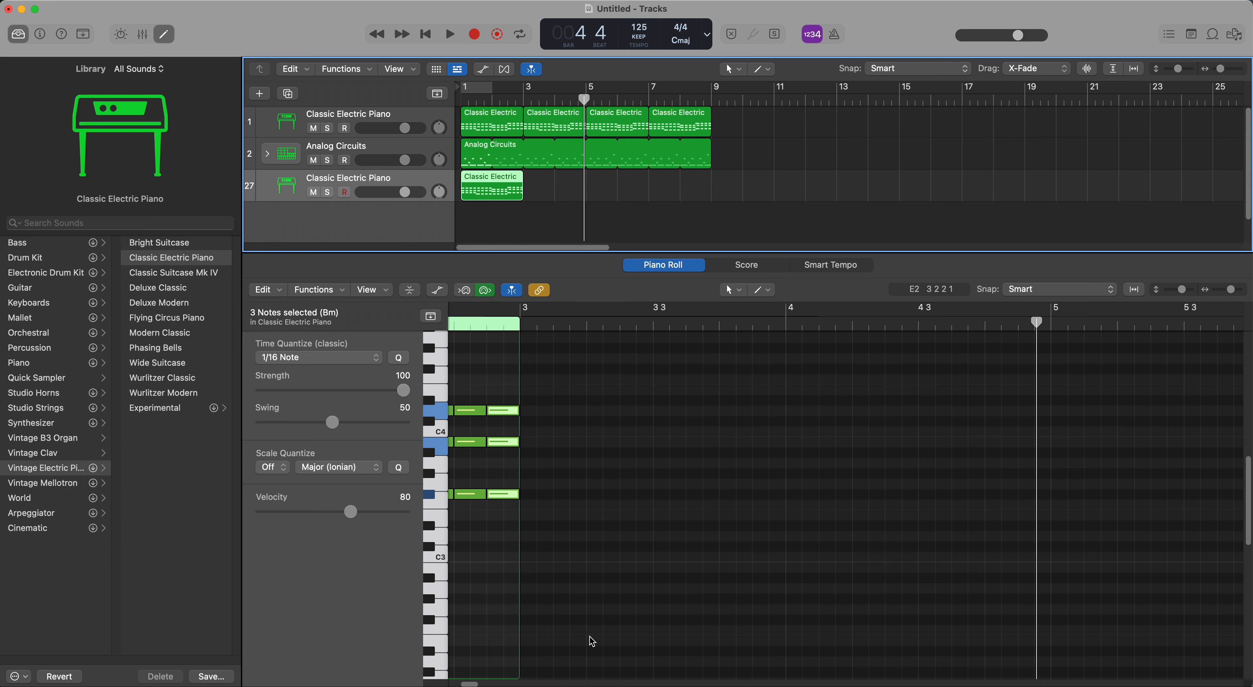
Delete the upper chord notes from the copied region, leaving only the lowest ones, and move those down one octave.
{"action": "left_click_drag", "start_coordinate": [470, 684], "coordinate": [458, 685]}
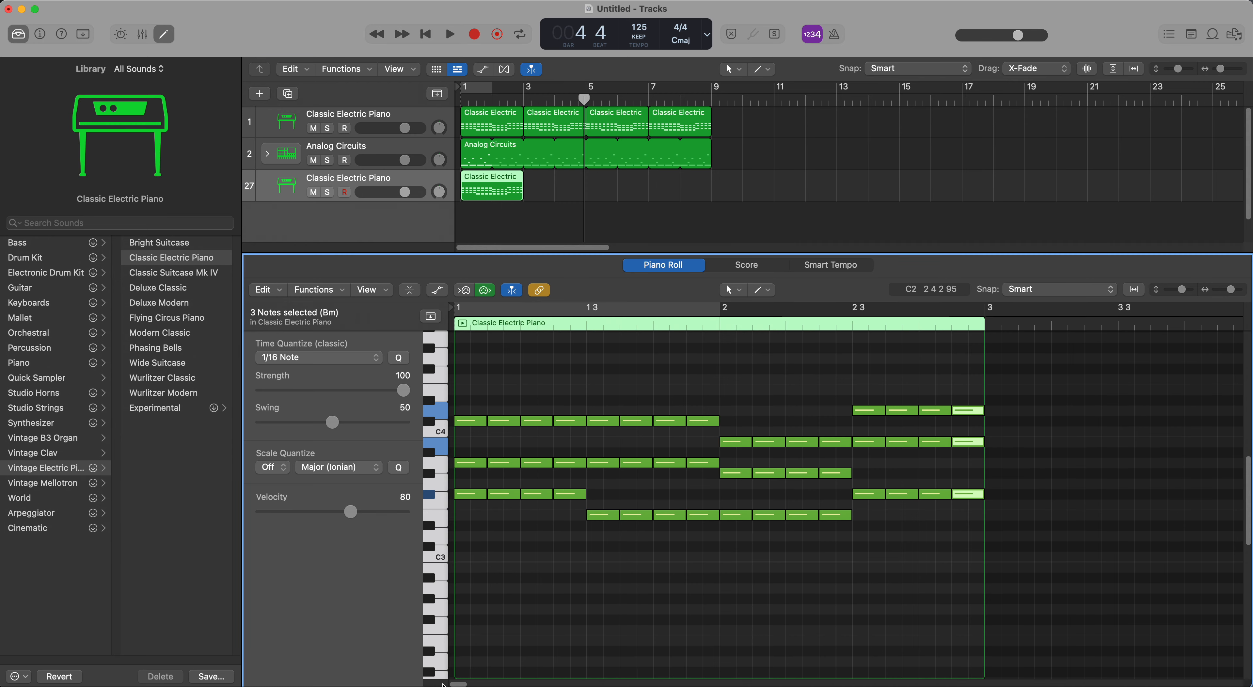
{"action": "left_click", "coordinate": [467, 389]}
{"action": "left_click_drag", "start_coordinate": [476, 375], "coordinate": [981, 480]}
{"action": "key", "text": "Delete"}
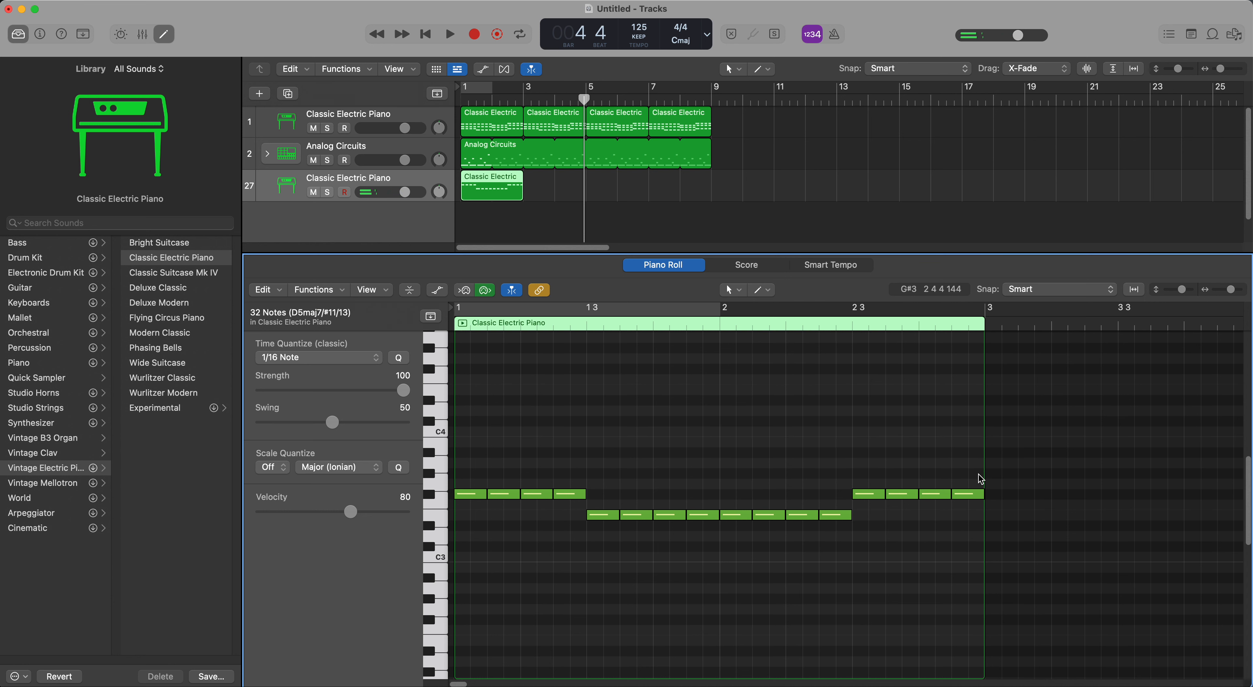
{"action": "left_click_drag", "start_coordinate": [469, 442], "coordinate": [978, 603]}
{"action": "left_click_drag", "start_coordinate": [482, 500], "coordinate": [470, 610]}
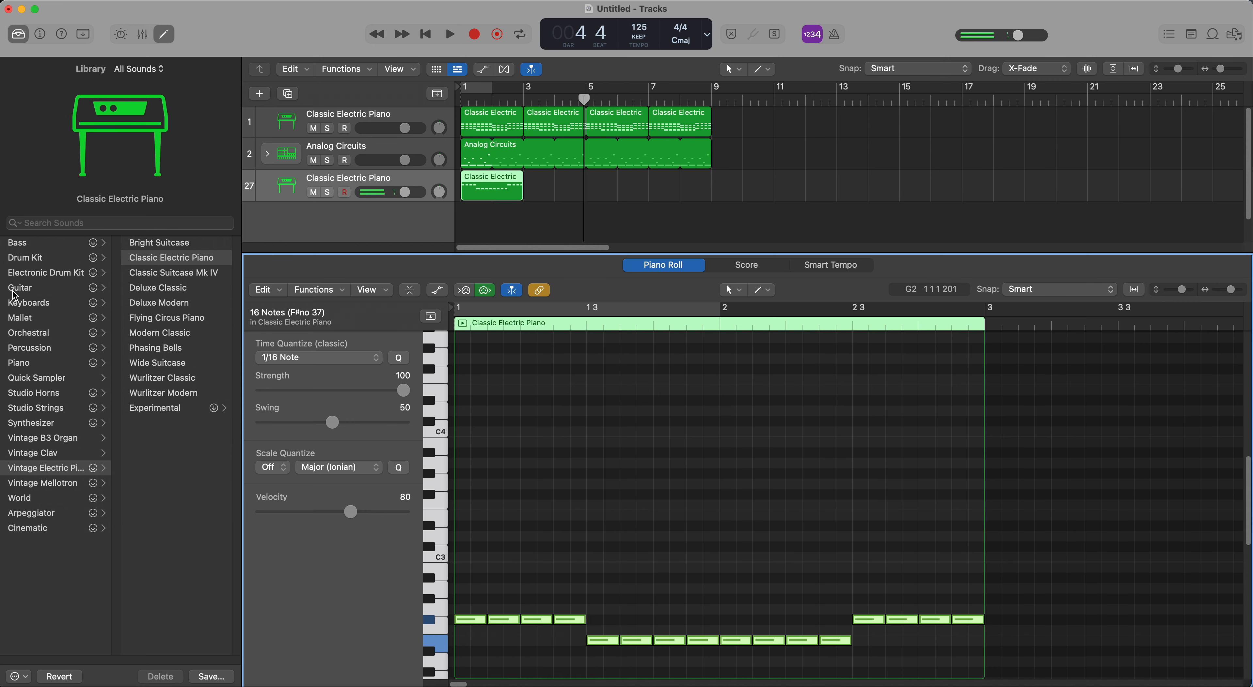
Load the 90s Solid Synth Bass sound from the synthesizer basses on the new track and audition its F#2.
{"action": "left_click", "coordinate": [34, 256]}
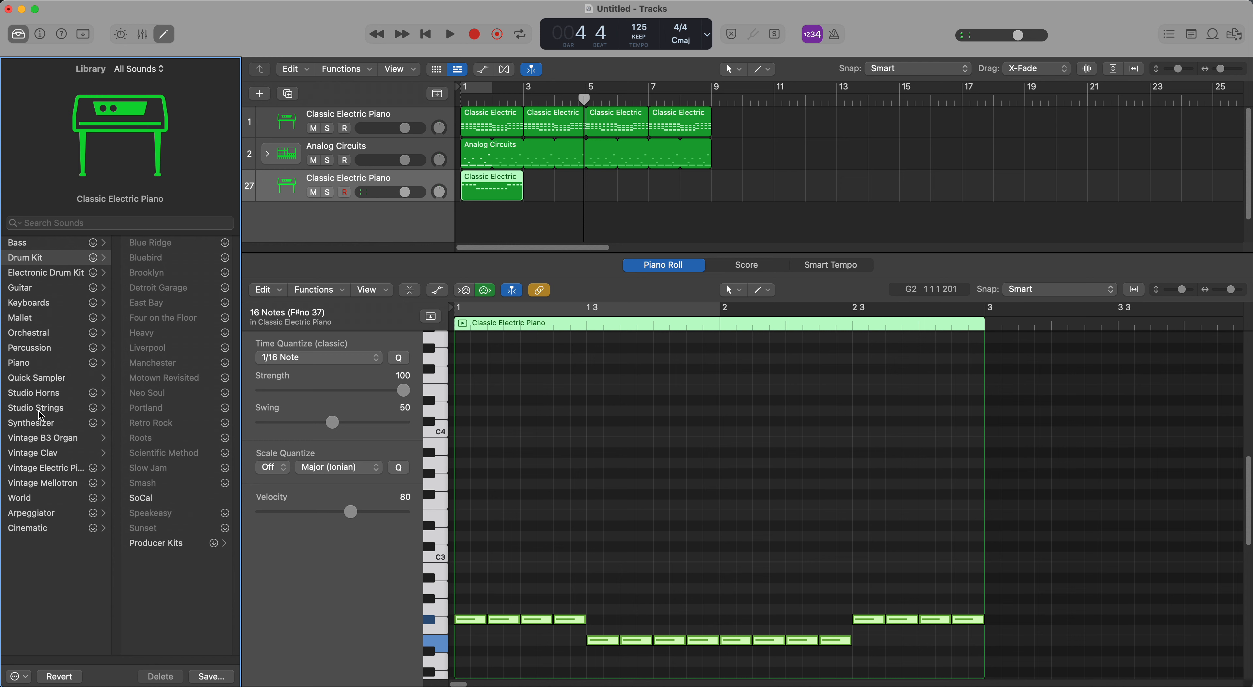
{"action": "left_click", "coordinate": [51, 424]}
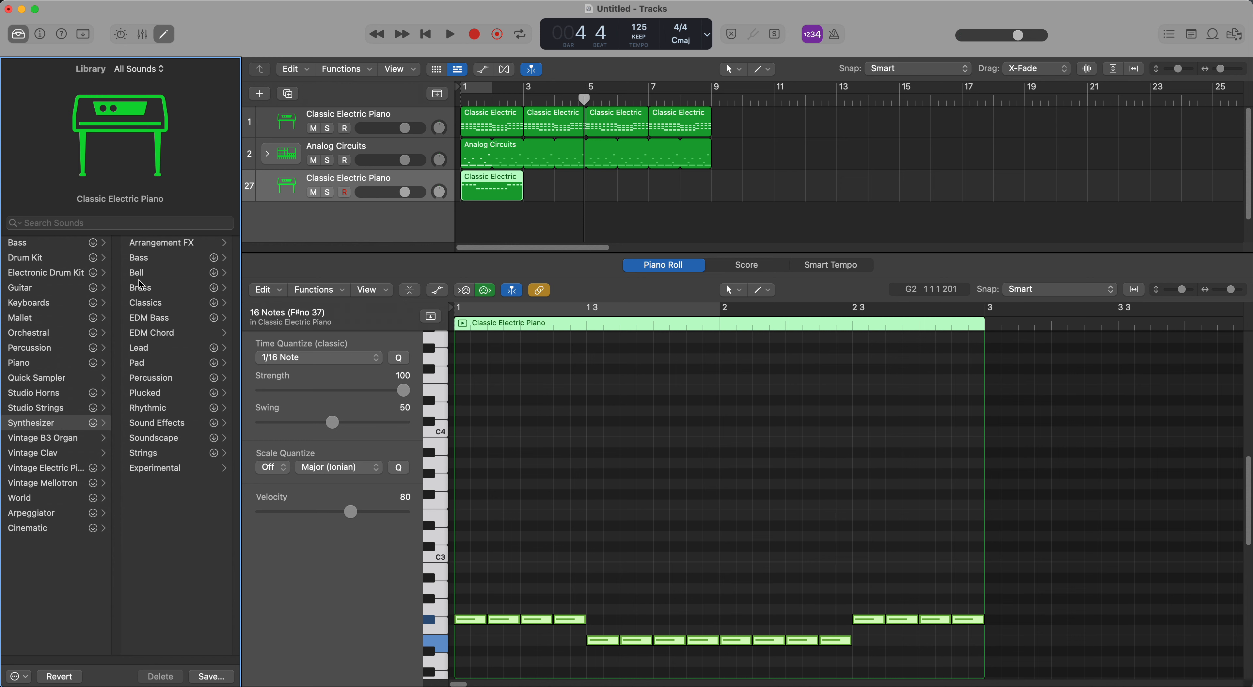
{"action": "left_click", "coordinate": [152, 262]}
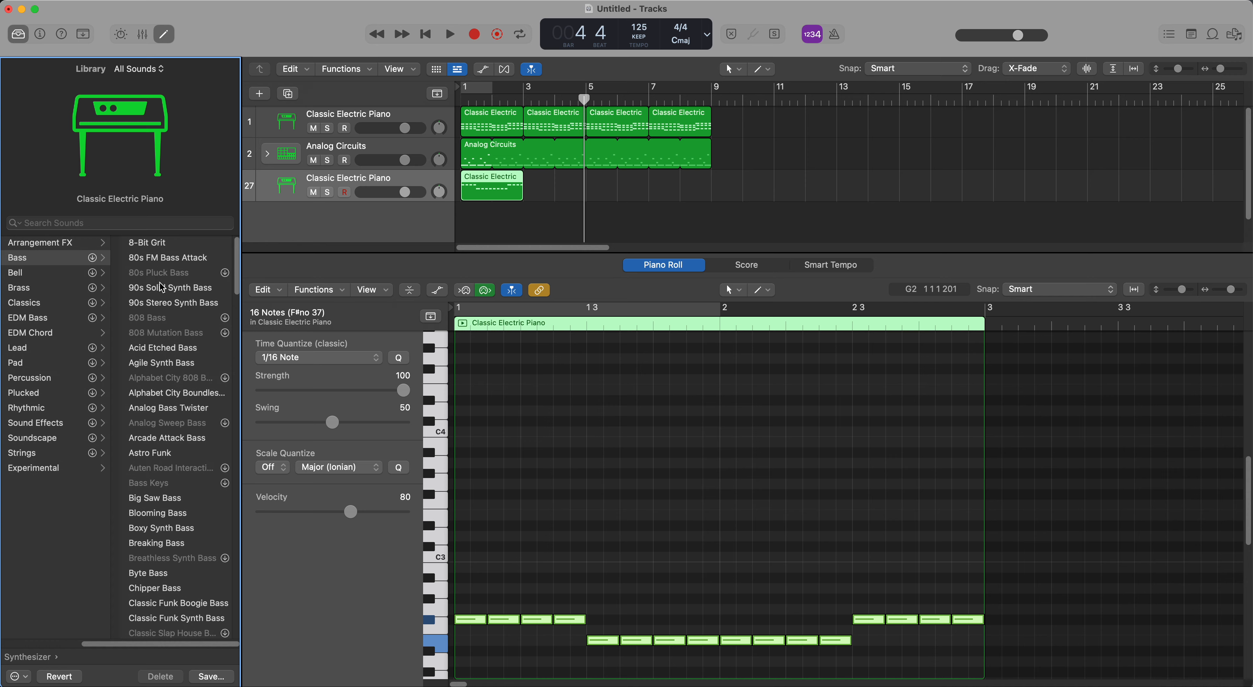
{"action": "left_click", "coordinate": [168, 288]}
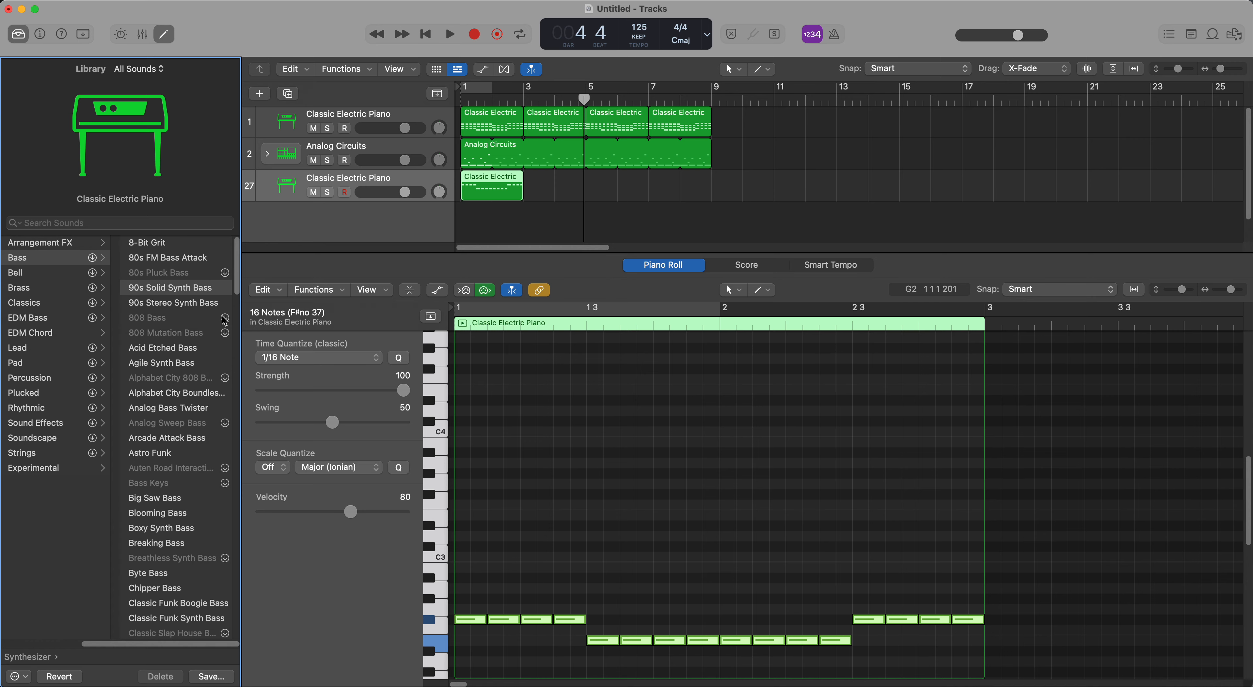
{"action": "left_click", "coordinate": [430, 621]}
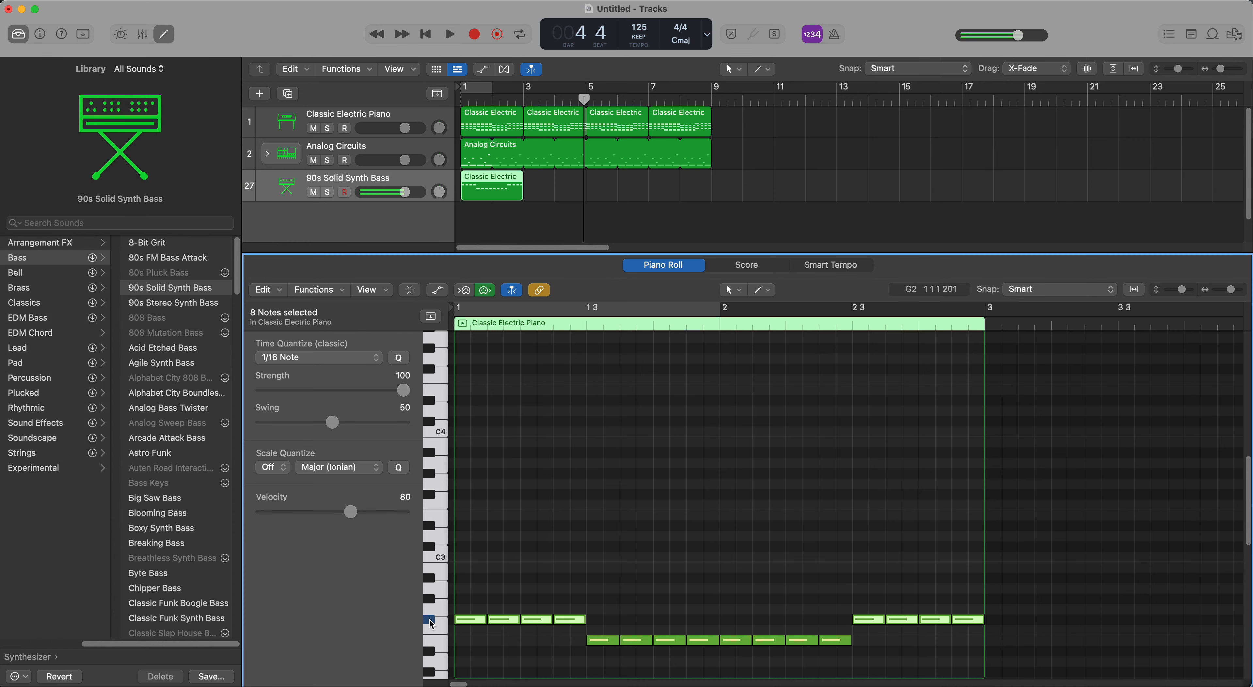
Switch the bass track's sound to Agile Synth Bass and audition it on F#2 and F#1.
{"action": "left_click", "coordinate": [185, 364]}
{"action": "left_click", "coordinate": [432, 622]}
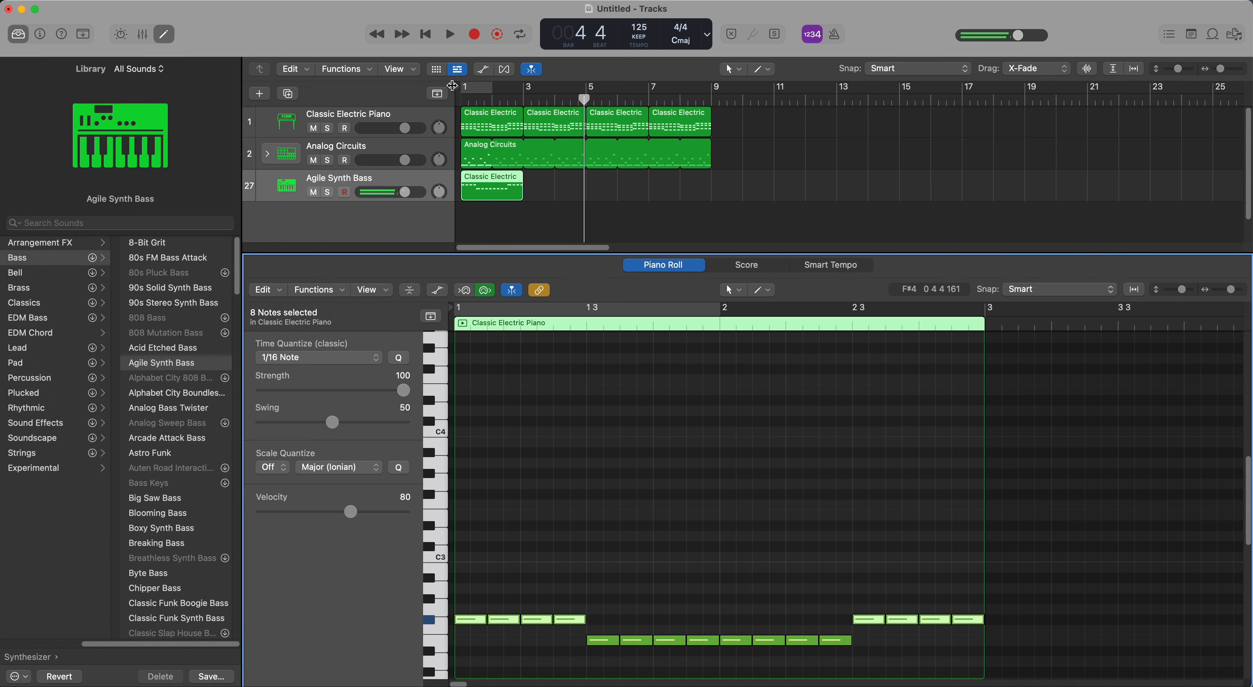
{"action": "scroll", "coordinate": [536, 567], "scroll_direction": "down", "scroll_amount": 5}
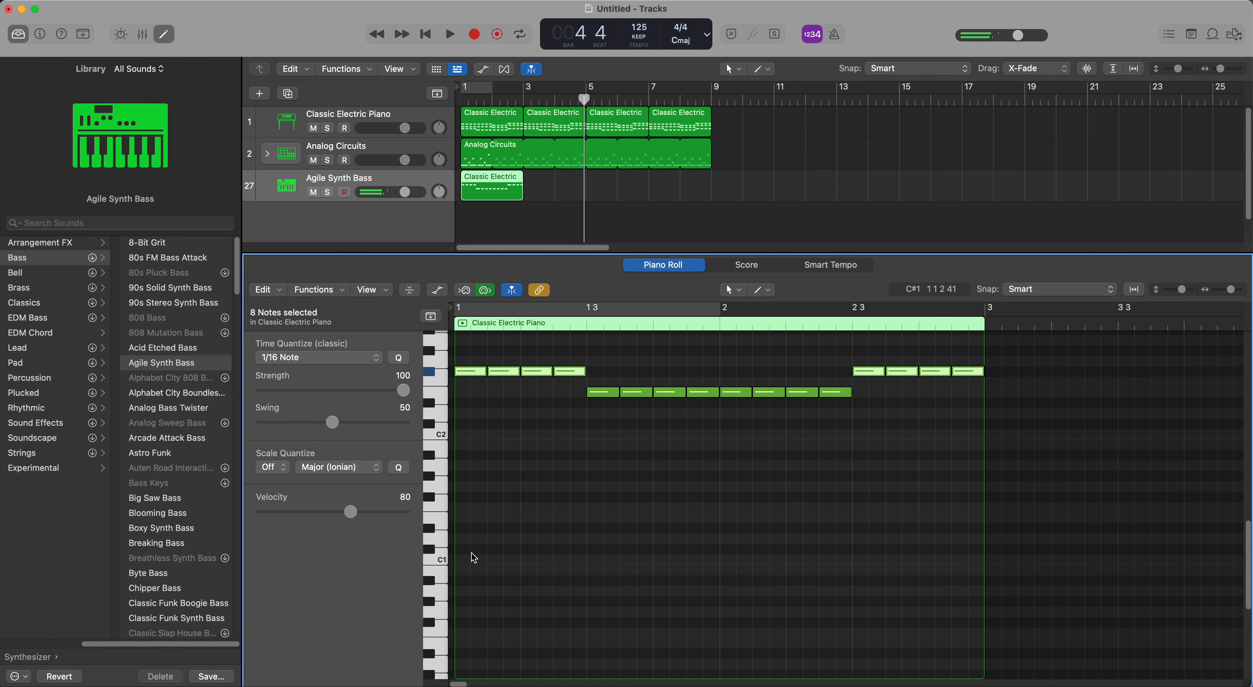
{"action": "left_click", "coordinate": [434, 501]}
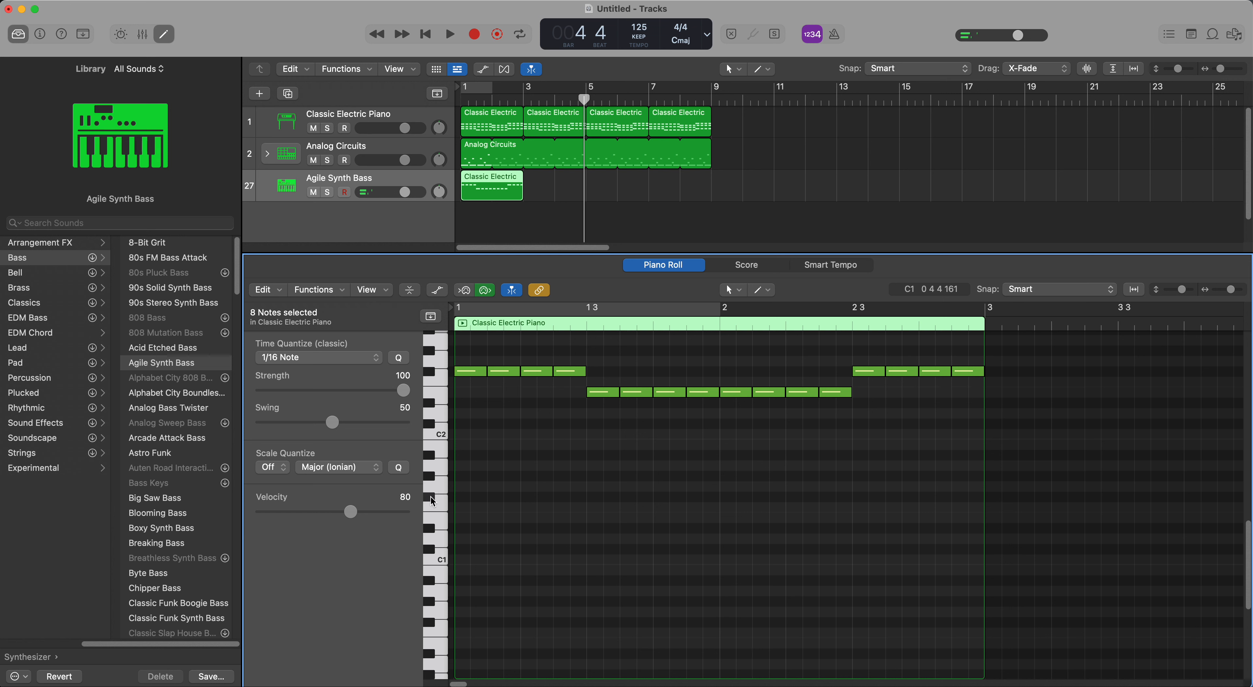
{"action": "left_click", "coordinate": [432, 374]}
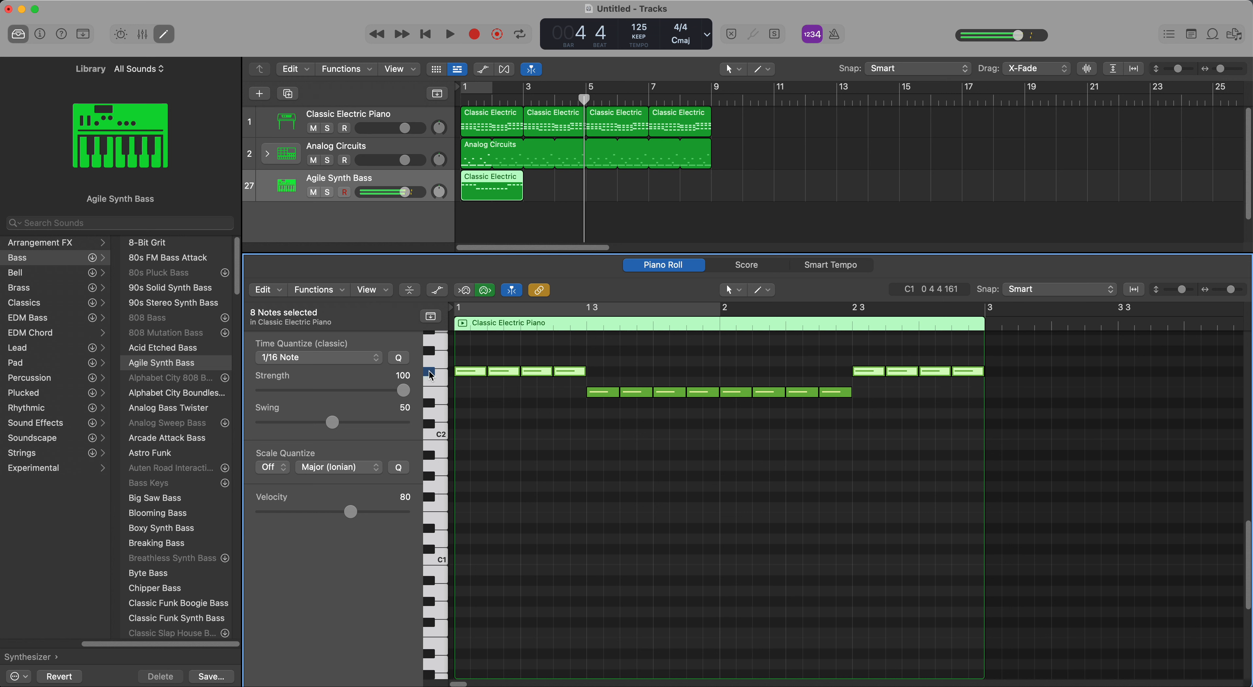
Turn the cycle on, extend it to cover bars 1 and 2, and play back the bass with the other tracks.
{"action": "key", "text": "c"}
{"action": "key", "text": "space"}
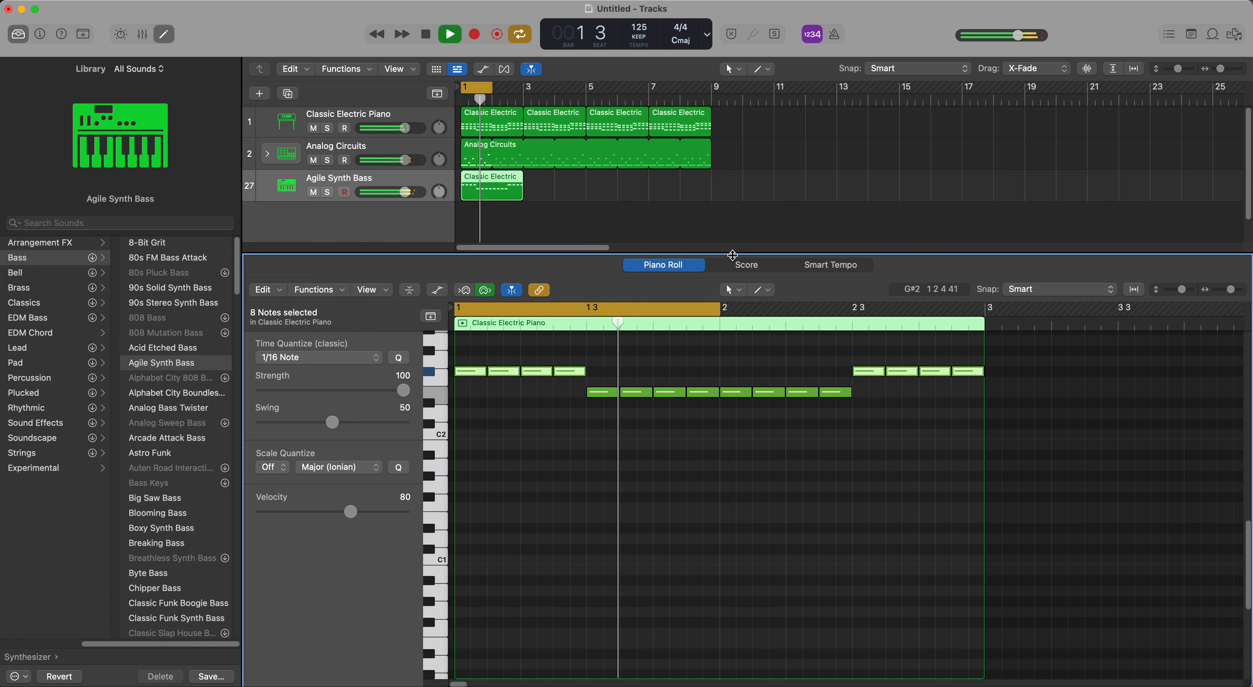
{"action": "key", "text": "space"}
{"action": "left_click_drag", "start_coordinate": [721, 308], "coordinate": [982, 312]}
{"action": "key", "text": "space"}
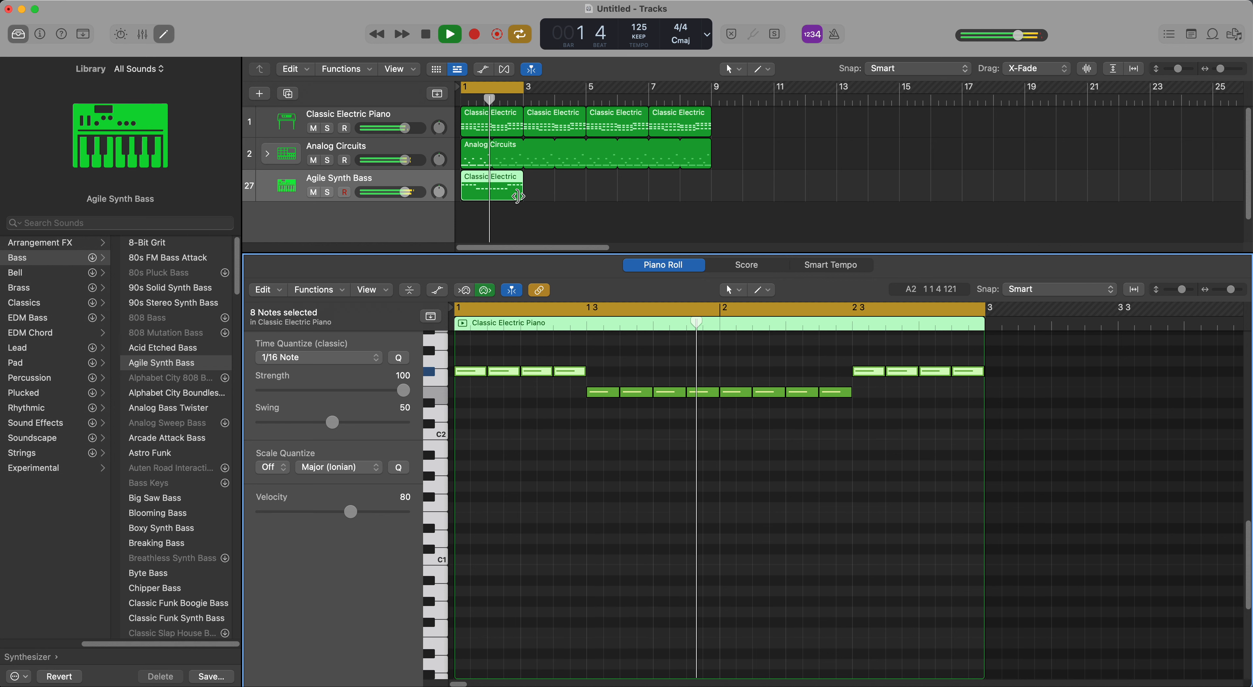
{"action": "key", "text": "space"}
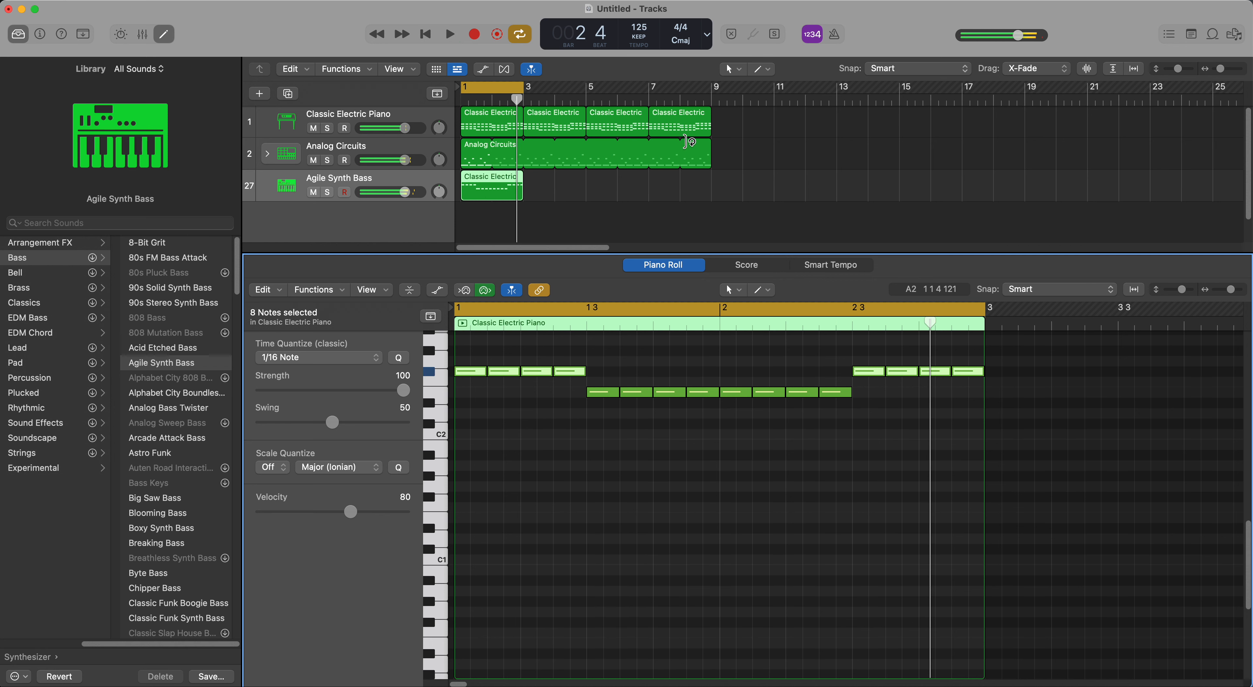
Replace the drum loop with one-bar region copies through bar 8 and repeat the two-bar bass region over the same length.
{"action": "left_click_drag", "start_coordinate": [711, 152], "coordinate": [655, 161]}
{"action": "left_click_drag", "start_coordinate": [484, 185], "coordinate": [681, 187]}
{"action": "left_click", "coordinate": [730, 147]}
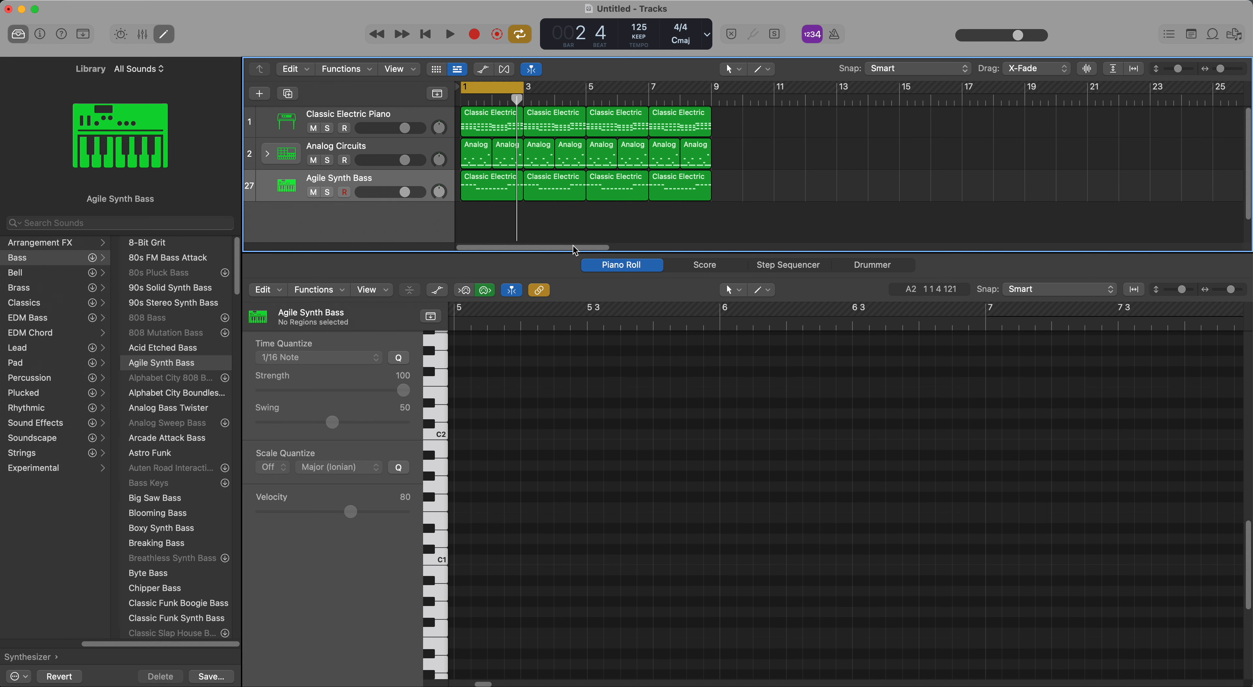
Enlarge the tracks area, turn the cycle off and play back the whole eight-bar arrangement from the start.
{"action": "left_click_drag", "start_coordinate": [574, 250], "coordinate": [570, 322]}
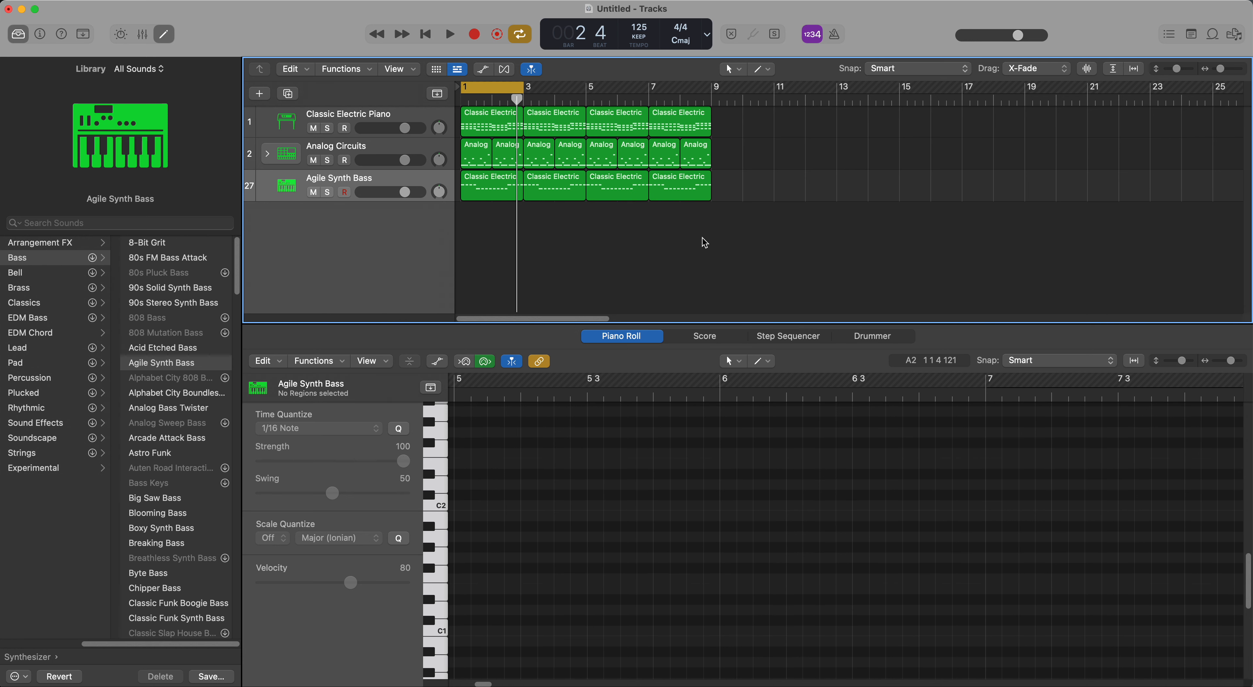
{"action": "left_click_drag", "start_coordinate": [705, 243], "coordinate": [494, 116]}
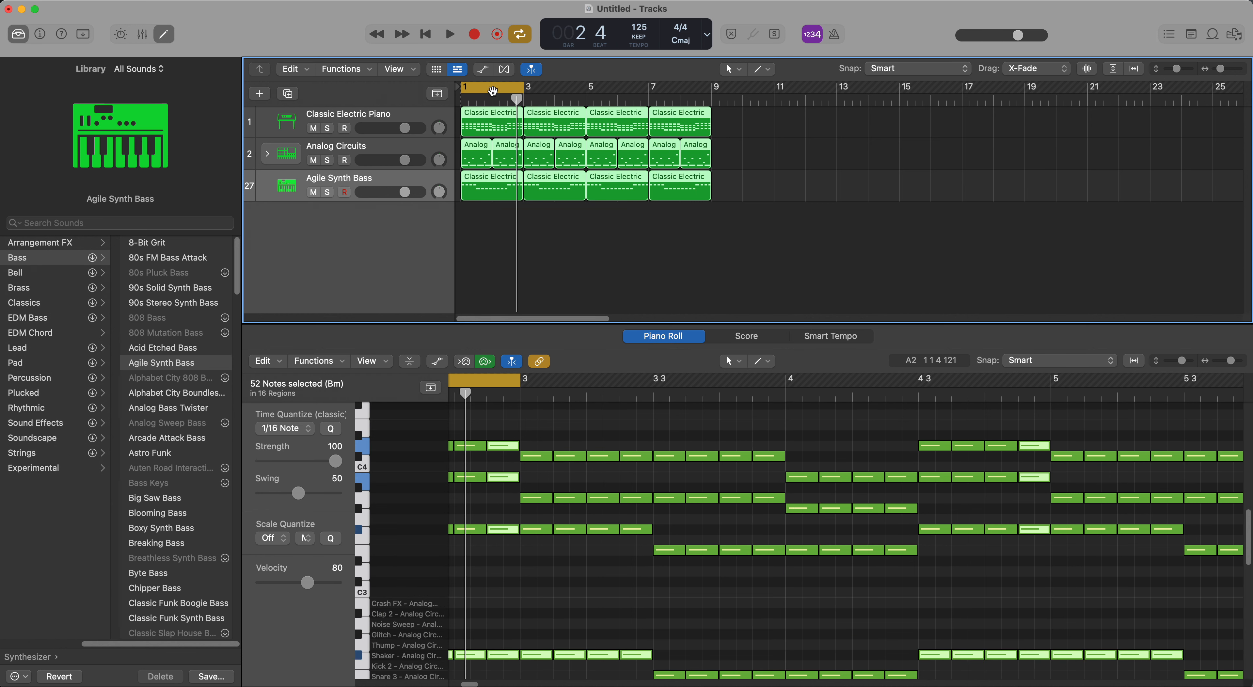
{"action": "left_click", "coordinate": [493, 91]}
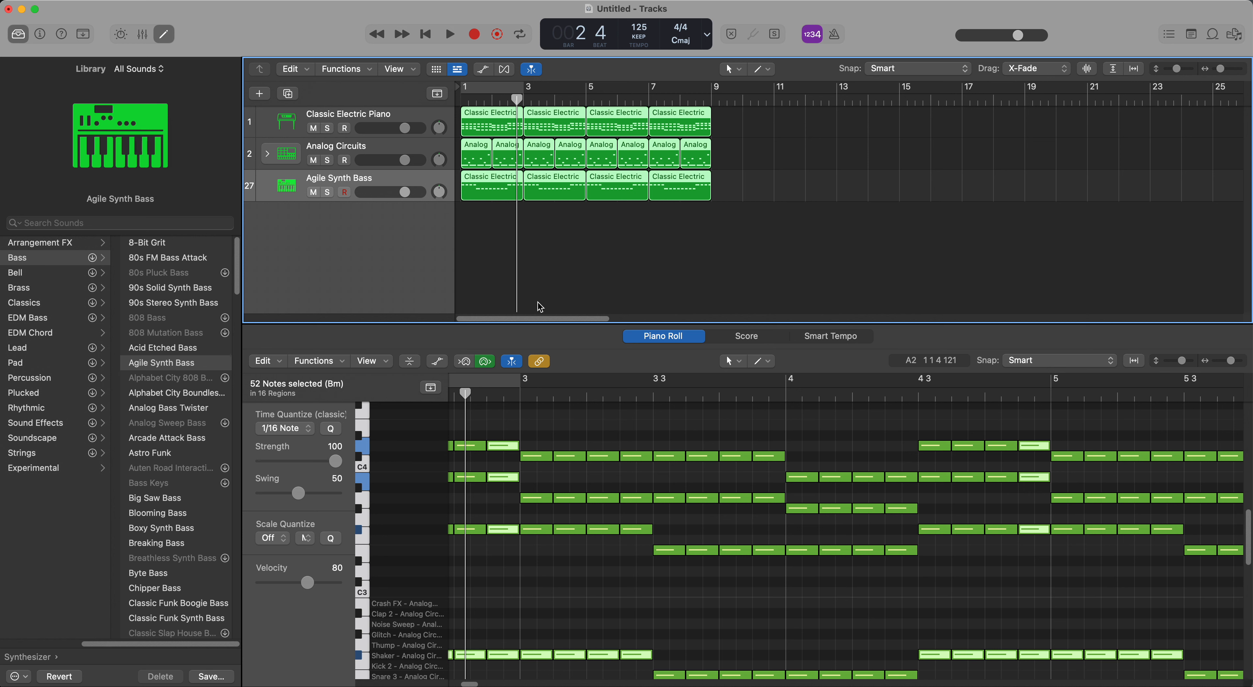
{"action": "left_click", "coordinate": [565, 254]}
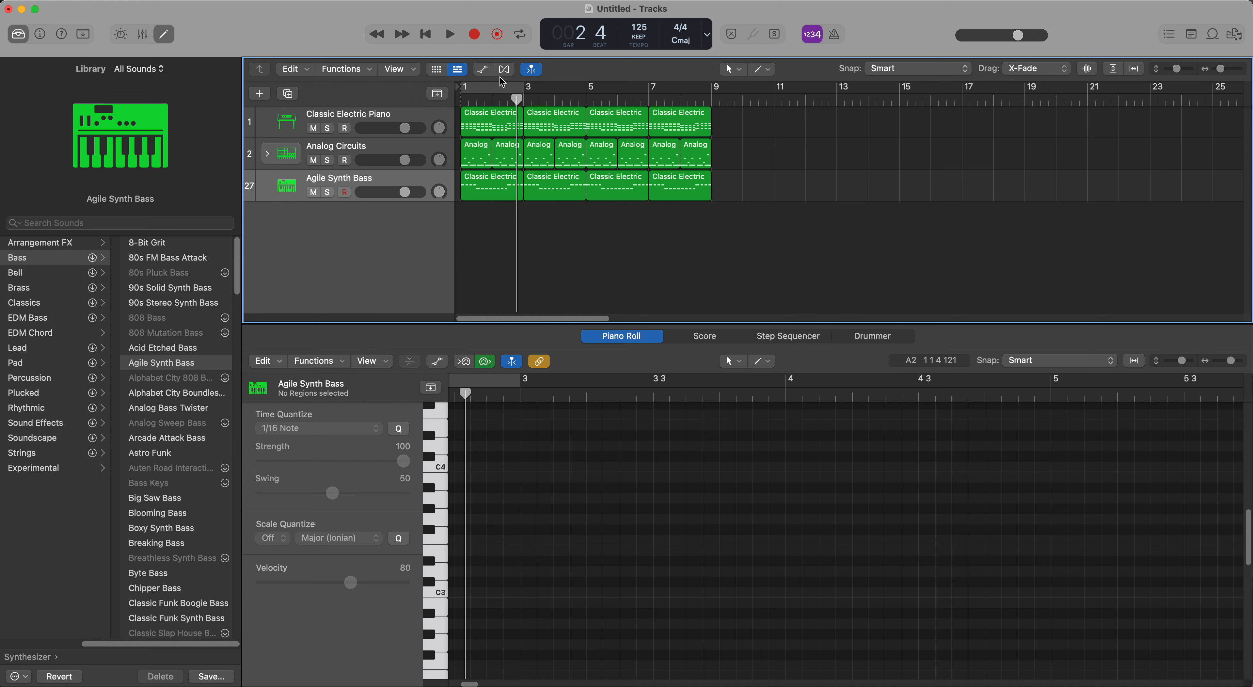
{"action": "left_click", "coordinate": [428, 39]}
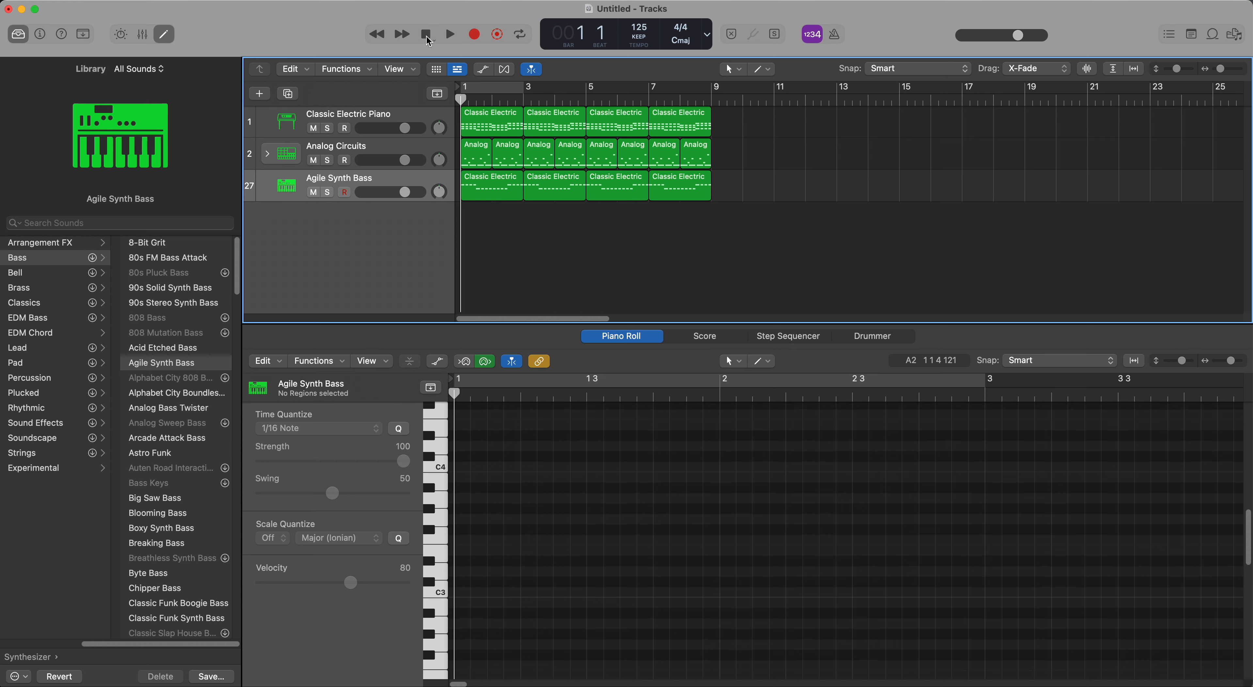
{"action": "key", "text": "space"}
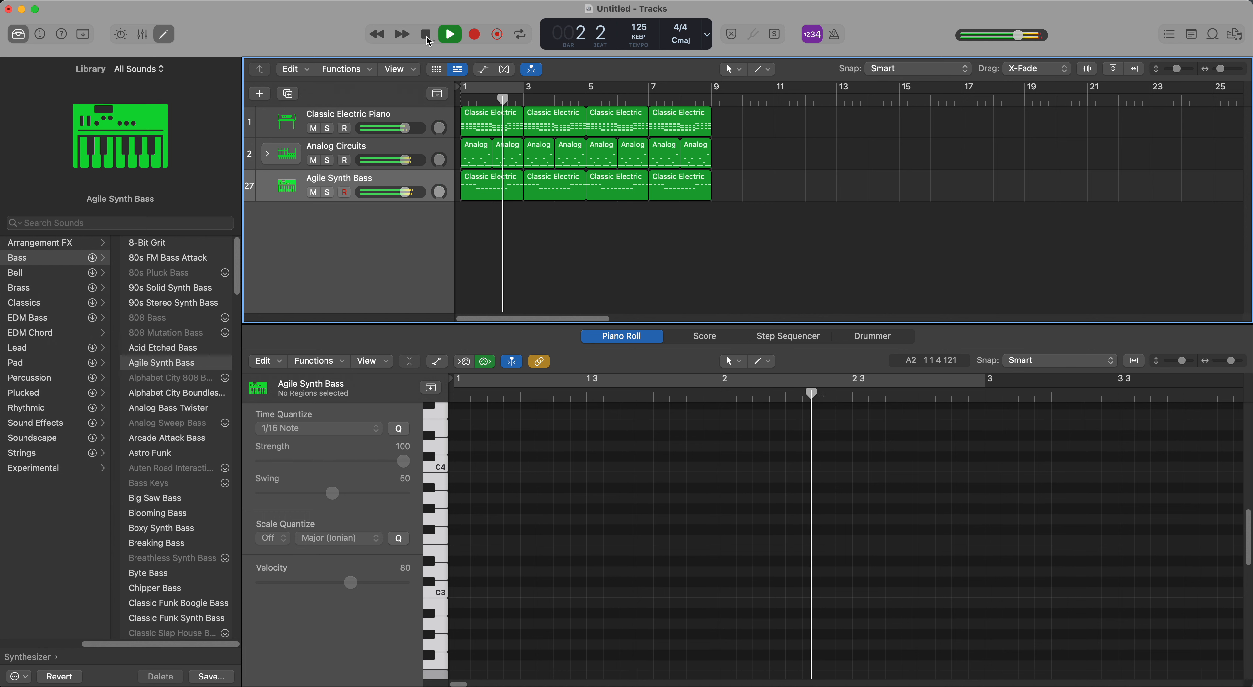
Stop playback and move all regions on the three tracks so the arrangement starts at bar 5.
{"action": "left_click", "coordinate": [428, 35]}
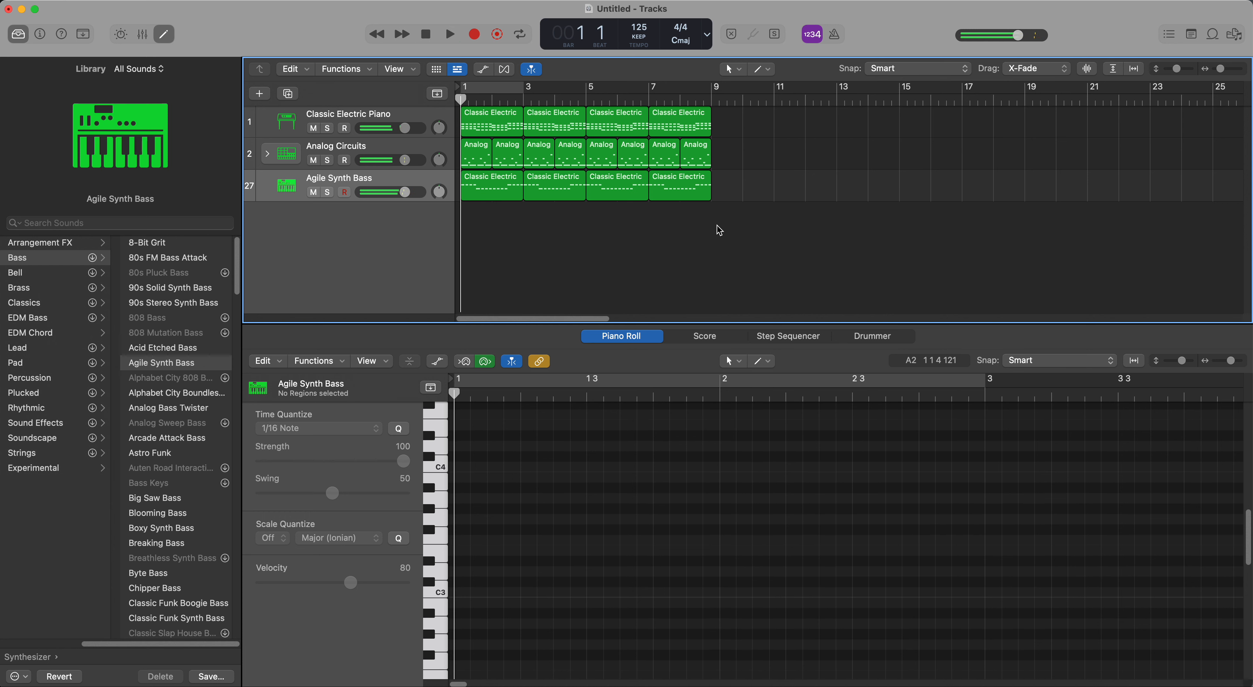
{"action": "left_click_drag", "start_coordinate": [716, 234], "coordinate": [611, 122]}
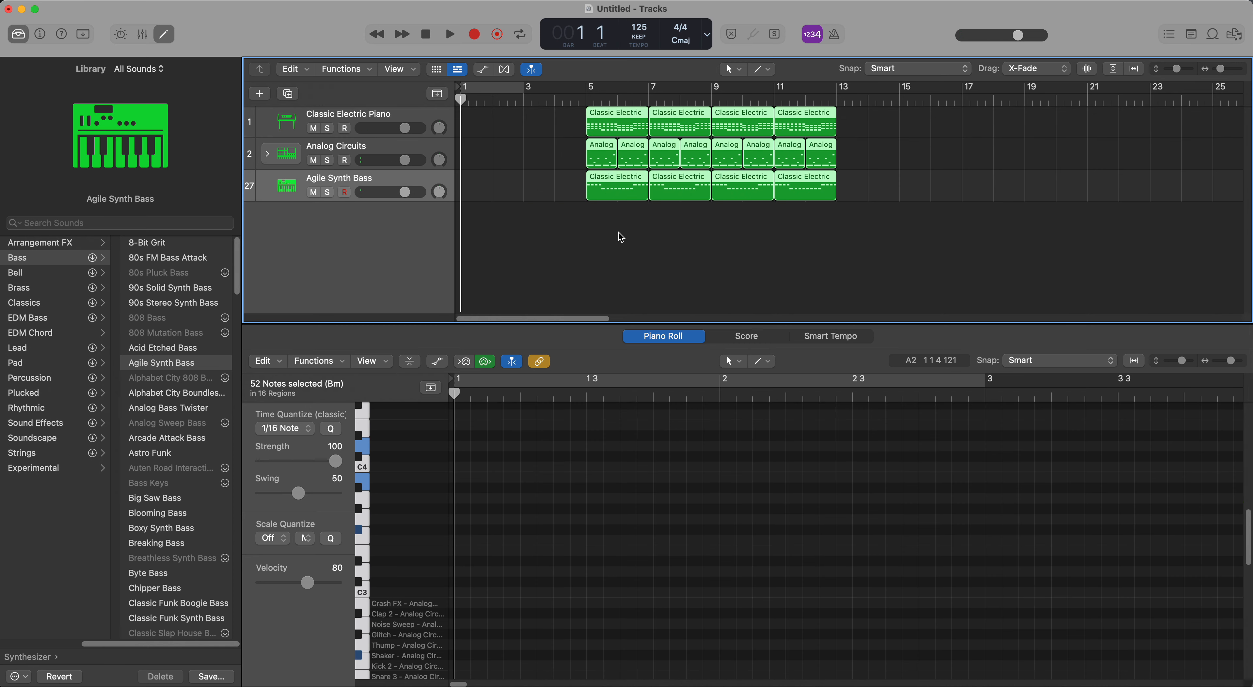
{"action": "left_click", "coordinate": [621, 237]}
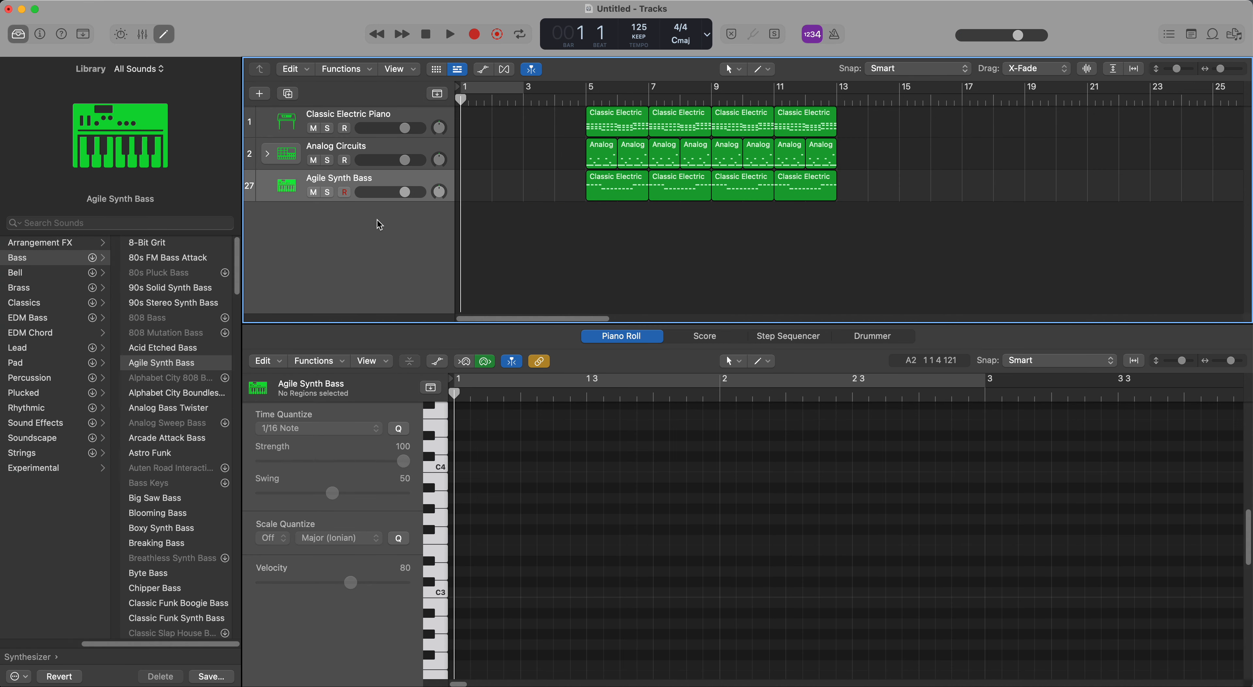
Add a second Classic Electric Piano track below the bass and copy the first piano region onto it at bar 5.
{"action": "double_click", "coordinate": [418, 227]}
{"action": "left_click", "coordinate": [611, 121]}
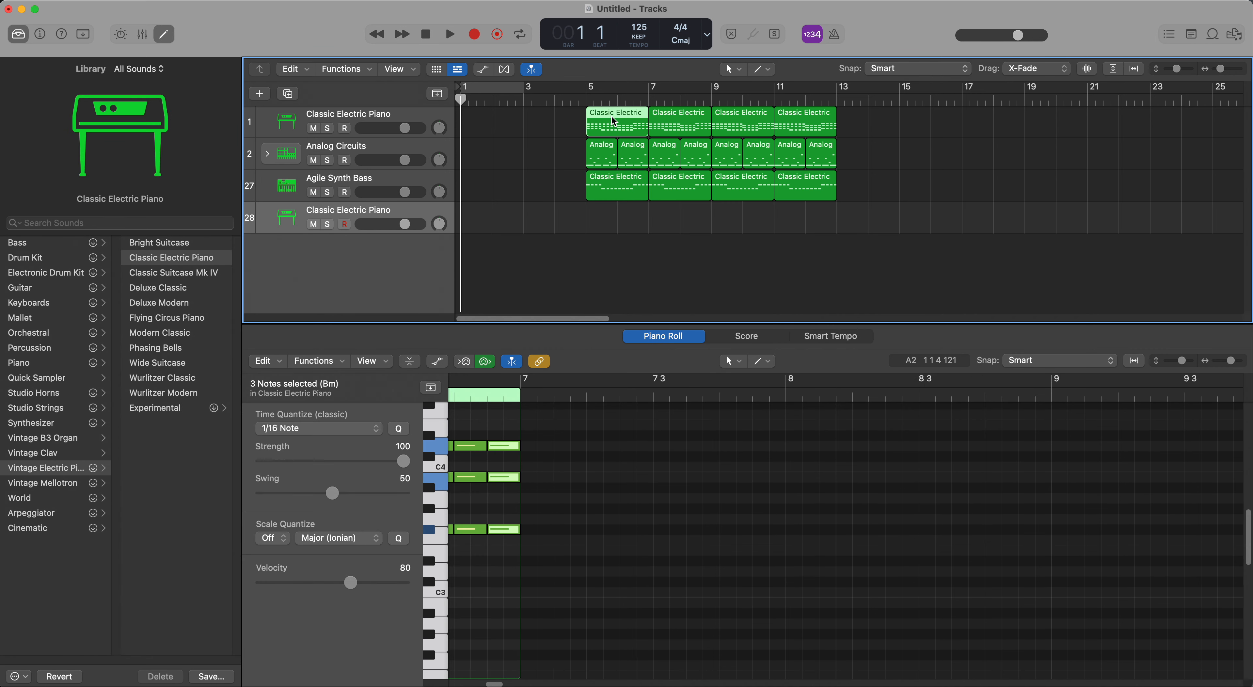
{"action": "left_click_drag", "start_coordinate": [611, 115], "coordinate": [611, 216]}
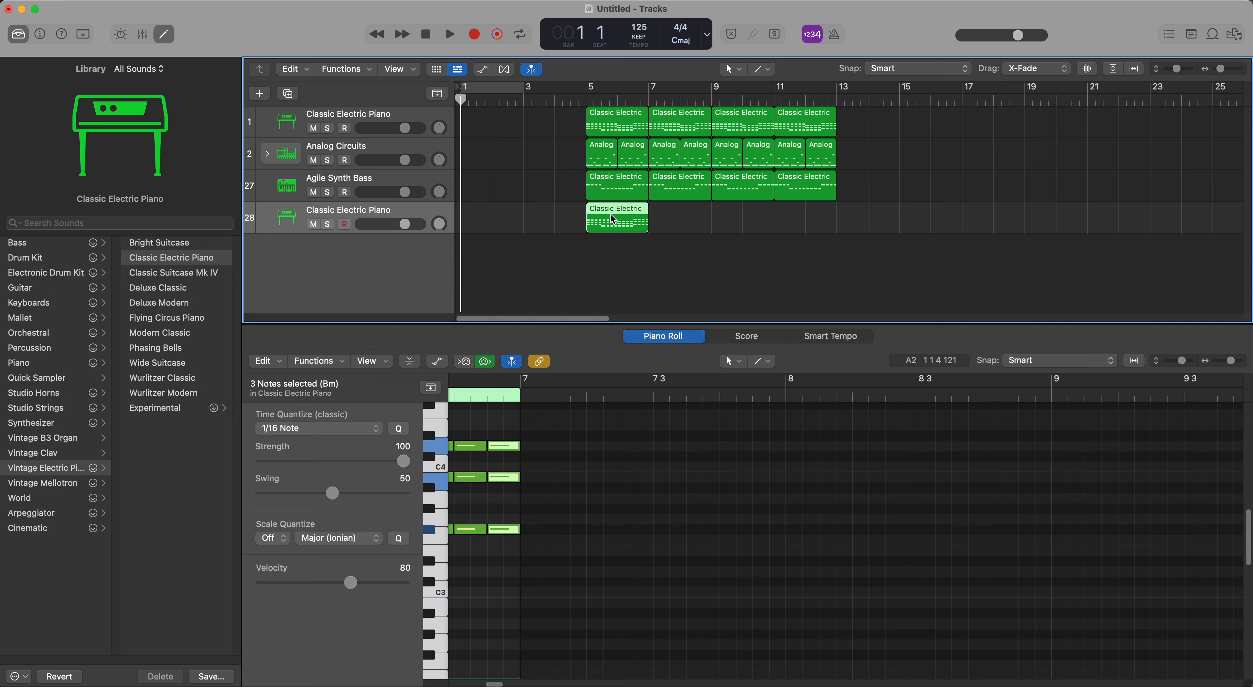
In the copied piano region, delete every note except the first chord and lengthen that chord to fill bar 5.
{"action": "key", "text": "e"}
{"action": "left_click", "coordinate": [611, 214]}
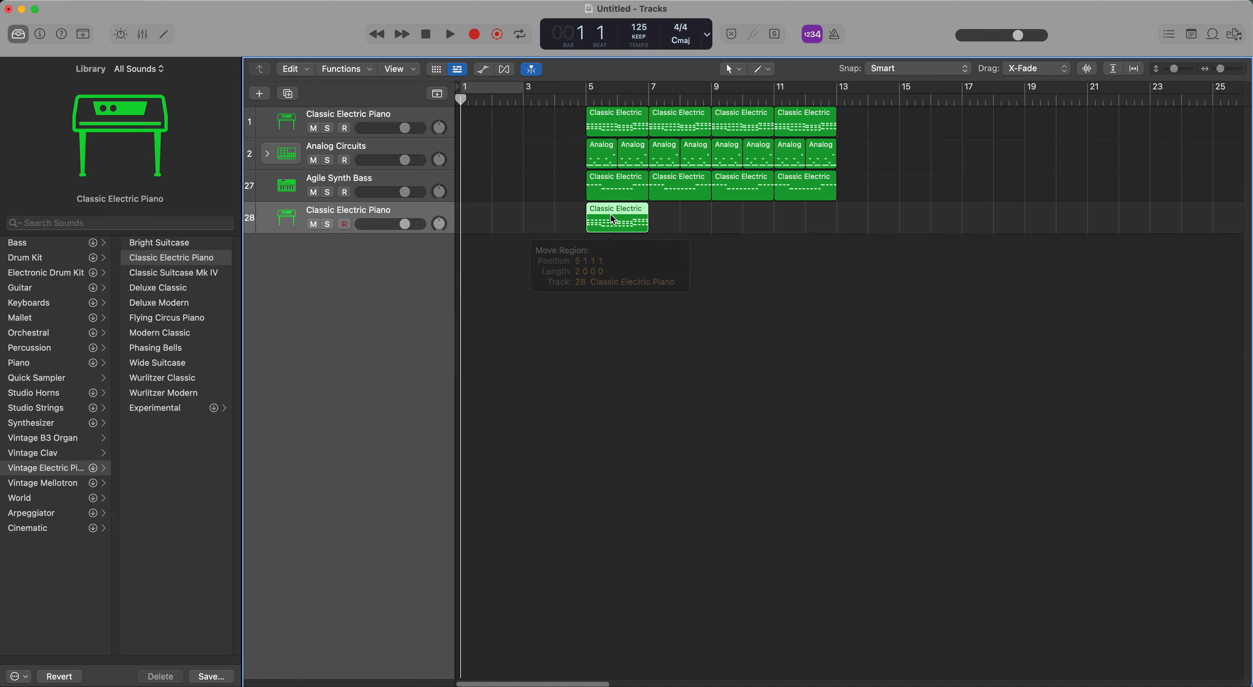
{"action": "double_click", "coordinate": [611, 215]}
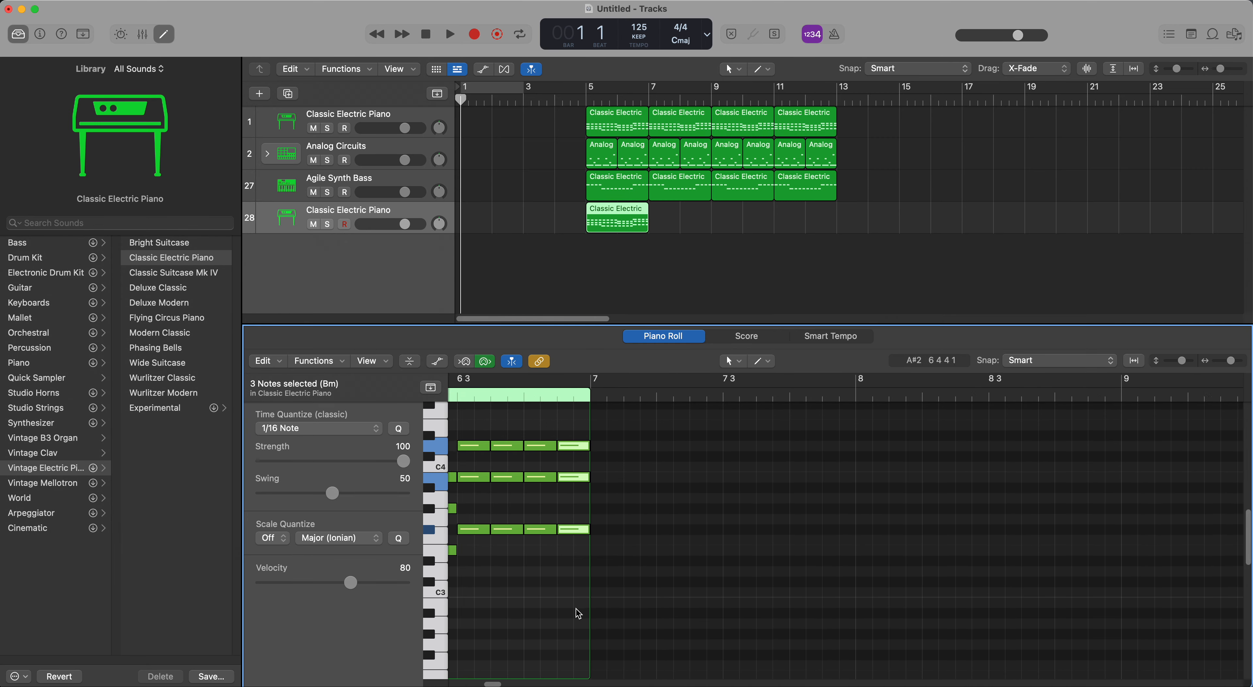
{"action": "scroll", "coordinate": [576, 608], "scroll_direction": "left", "scroll_amount": 10}
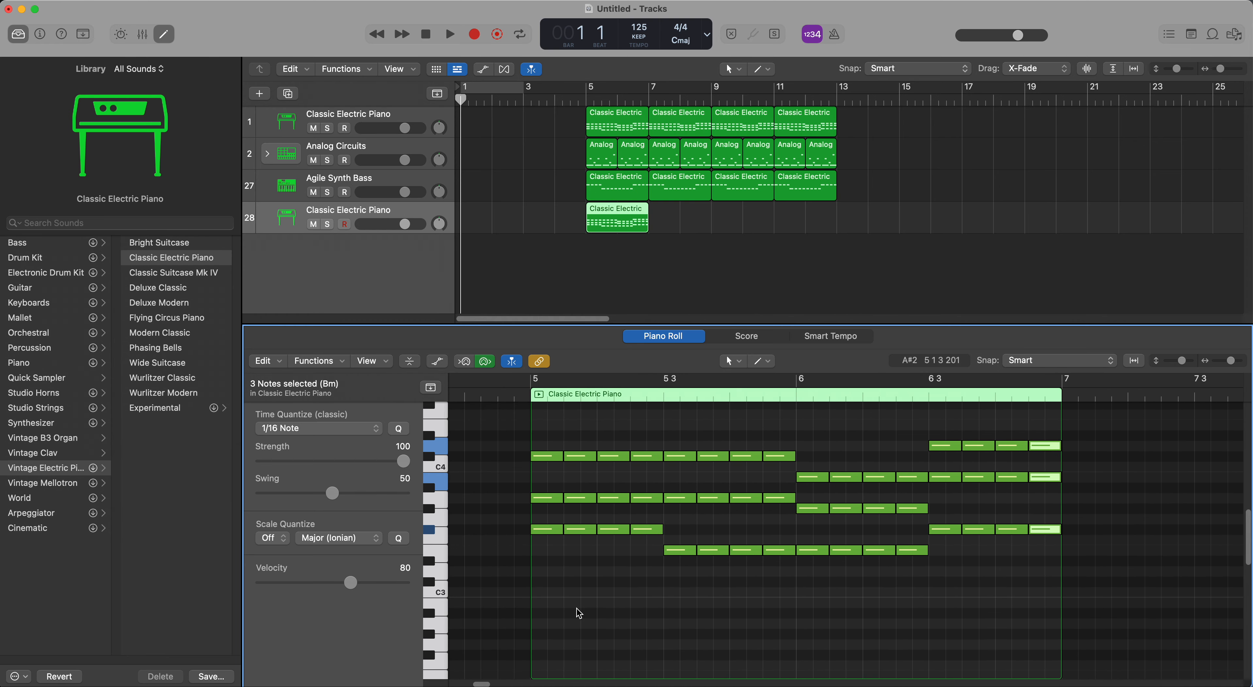
{"action": "left_click_drag", "start_coordinate": [591, 430], "coordinate": [1051, 593]}
{"action": "key", "text": "Delete"}
{"action": "left_click_drag", "start_coordinate": [655, 442], "coordinate": [817, 527]}
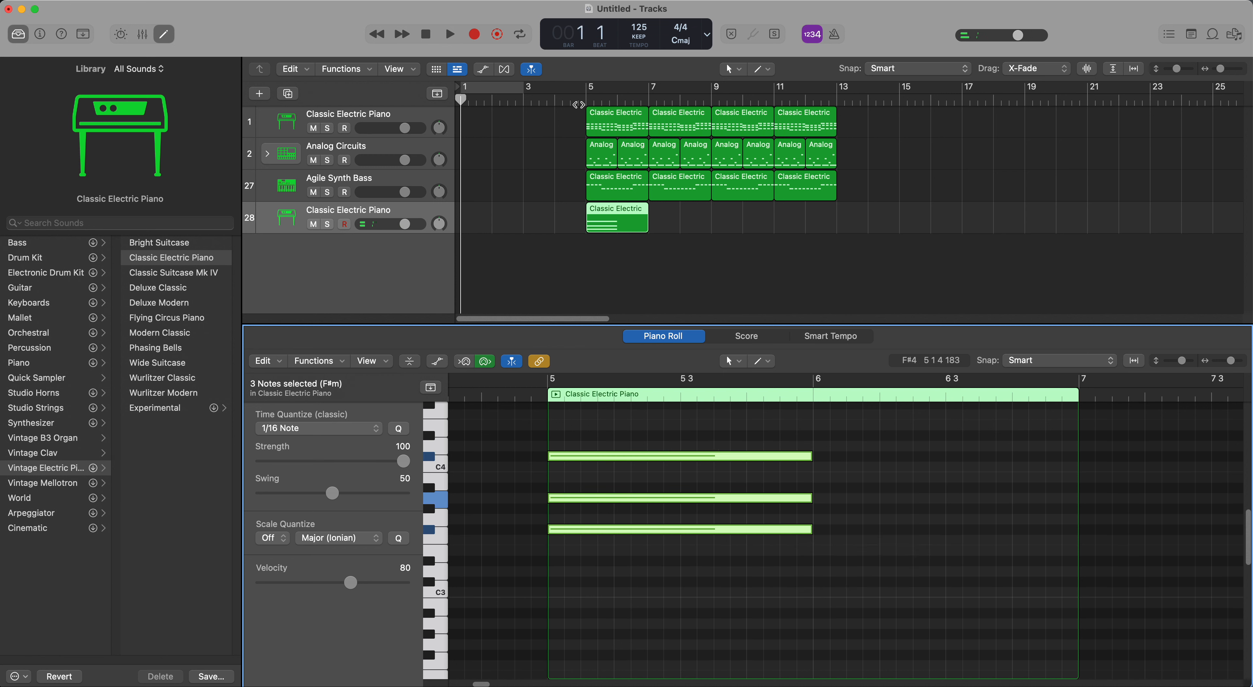
Solo the new piano track and play back its sustained chord from bar 5.
{"action": "left_click", "coordinate": [325, 224]}
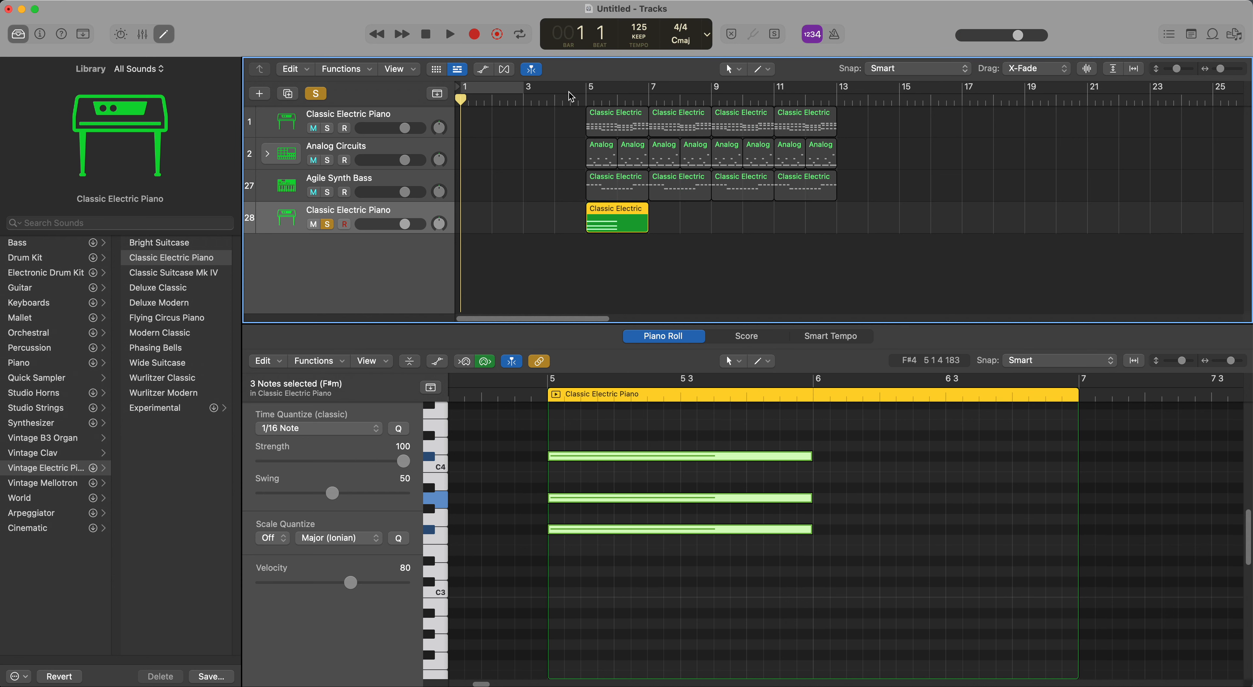
{"action": "double_click", "coordinate": [575, 98]}
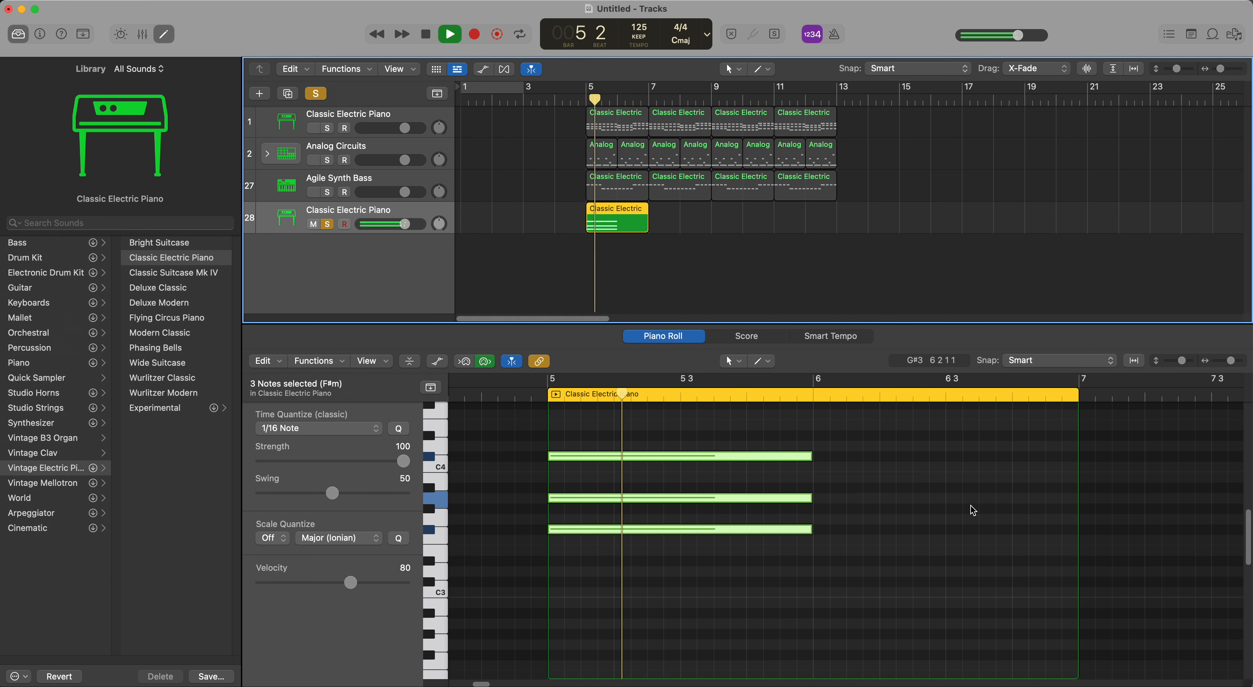
{"action": "key", "text": "space"}
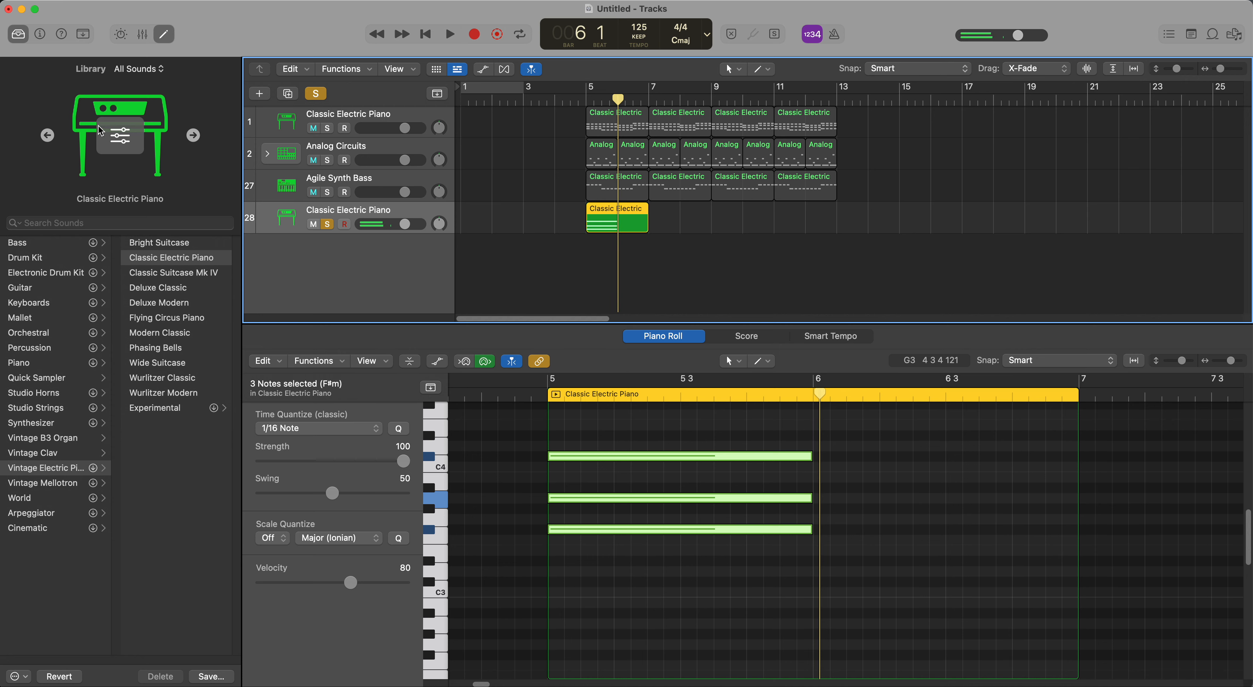
Show the inspector in place of the library, add a ChromaVerb to the new piano track, and set Dry to 56% and Wet to 100%.
{"action": "left_click", "coordinate": [20, 34]}
{"action": "left_click", "coordinate": [40, 35]}
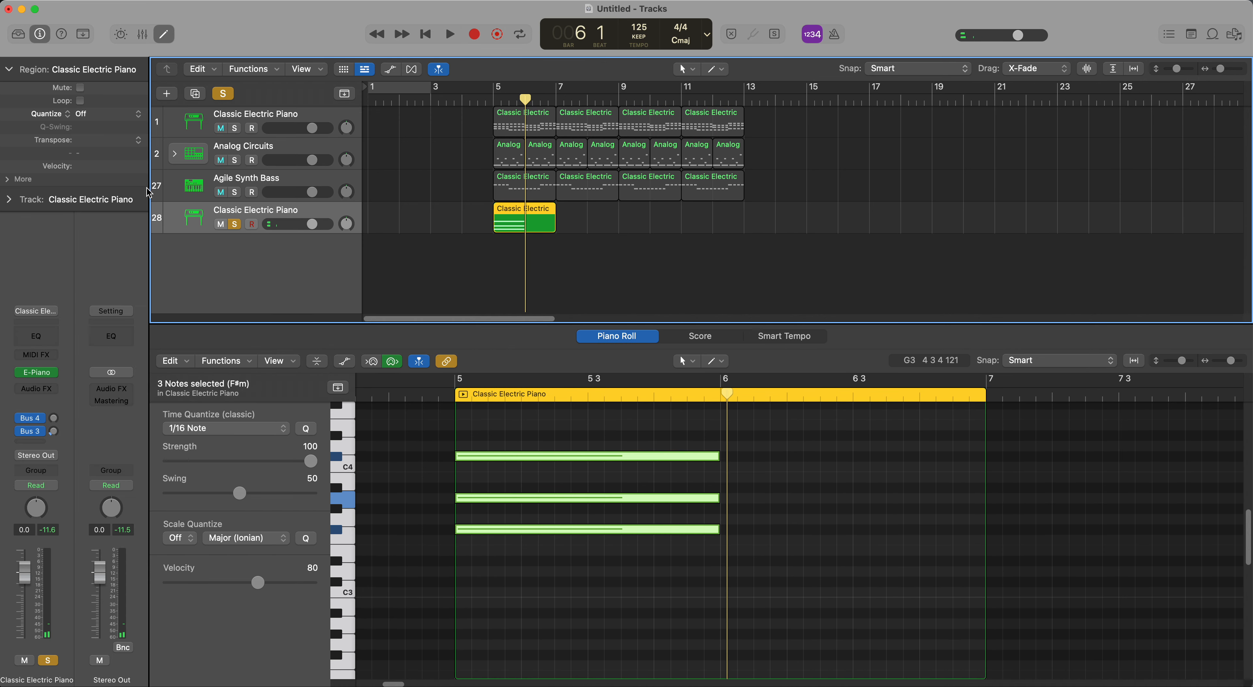
{"action": "left_click", "coordinate": [30, 388]}
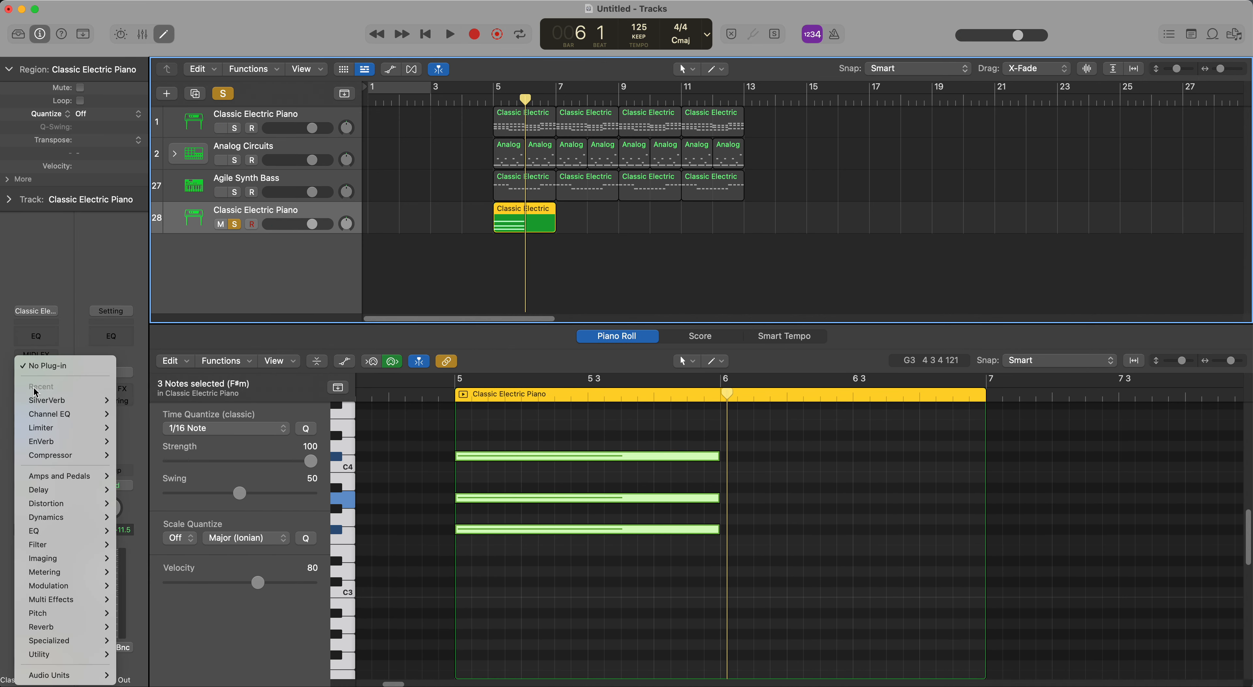
{"action": "mouse_move", "coordinate": [73, 626]}
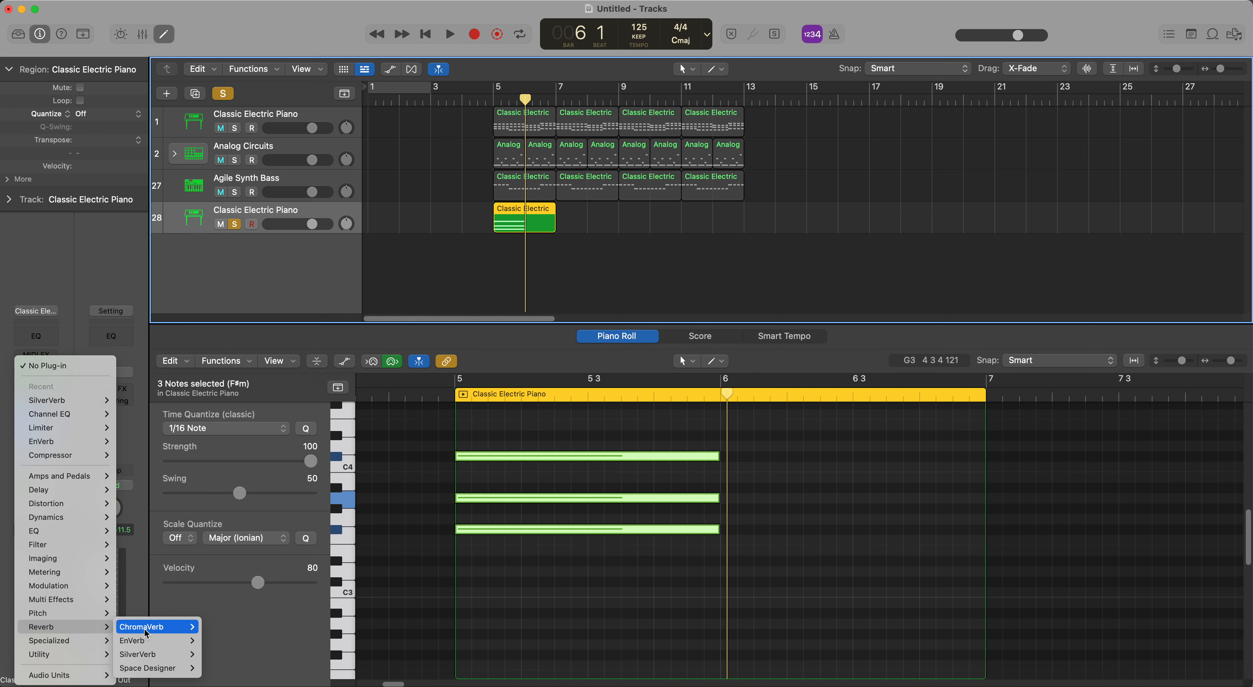
{"action": "mouse_move", "coordinate": [155, 627]}
{"action": "left_click", "coordinate": [218, 628]}
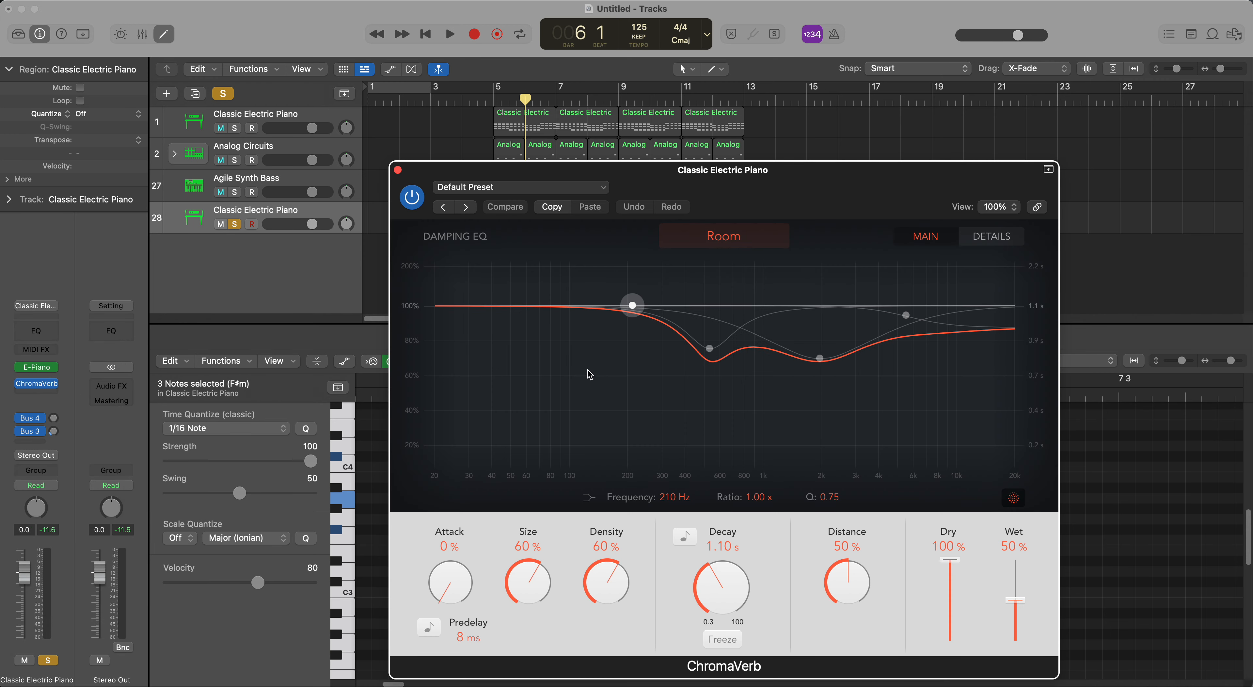
{"action": "left_click_drag", "start_coordinate": [814, 169], "coordinate": [843, 119]}
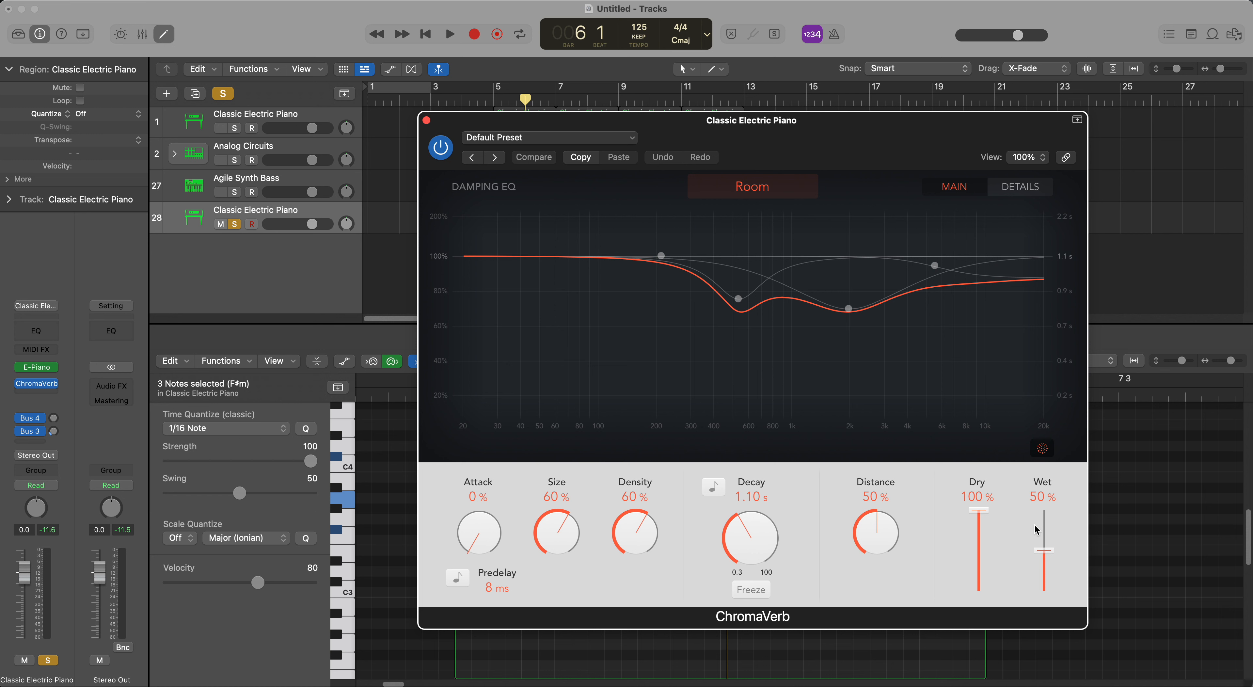
{"action": "left_click_drag", "start_coordinate": [1036, 530], "coordinate": [979, 550]}
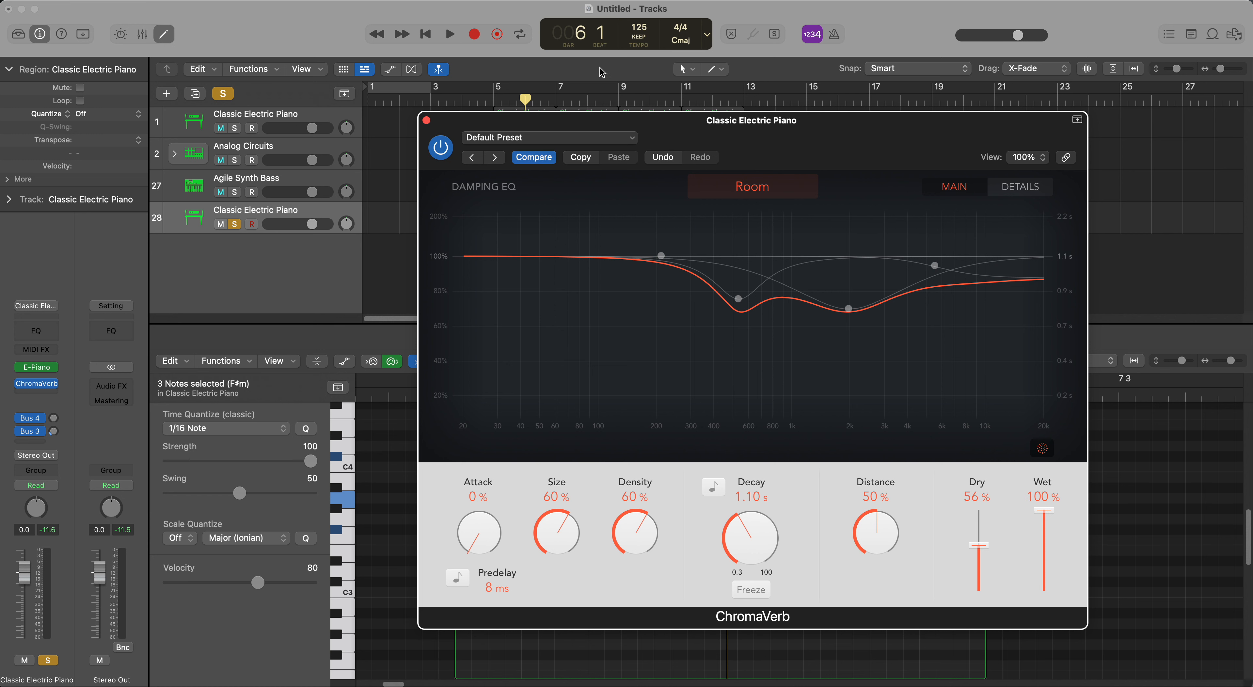
Set the cycle over bars 5 to 8 and play back the chord with the reverb.
{"action": "left_click_drag", "start_coordinate": [548, 119], "coordinate": [509, 245]}
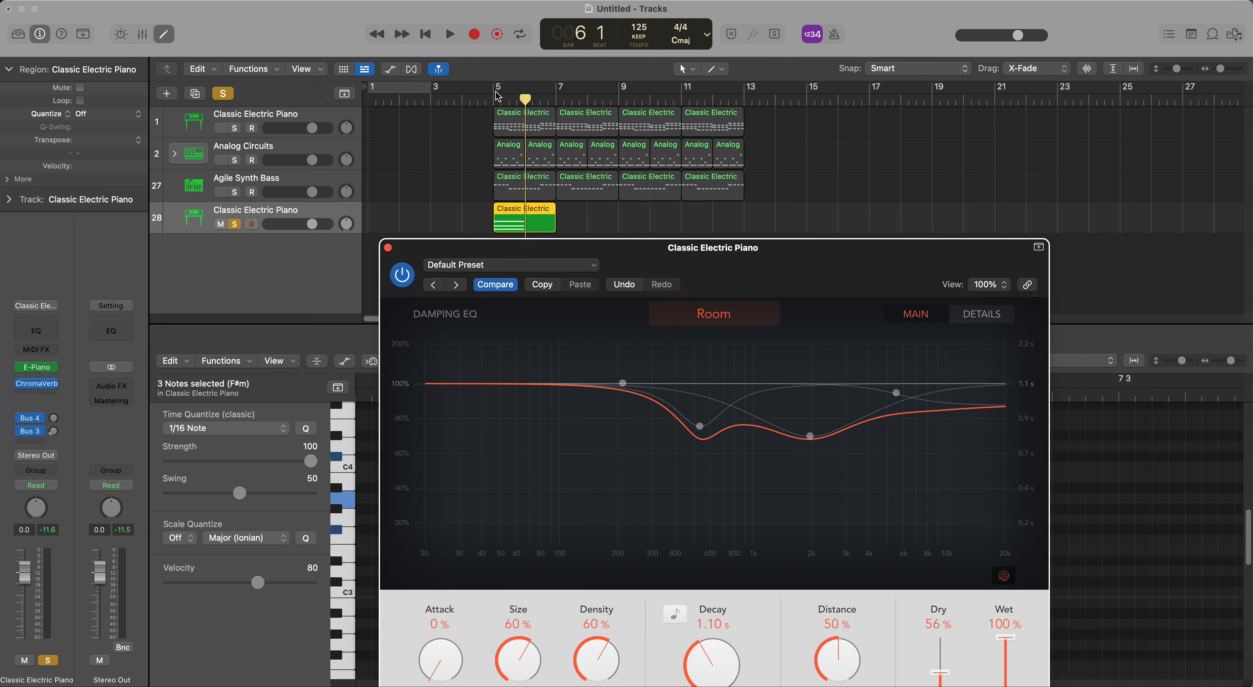
{"action": "left_click_drag", "start_coordinate": [497, 96], "coordinate": [608, 97]}
{"action": "key", "text": "space"}
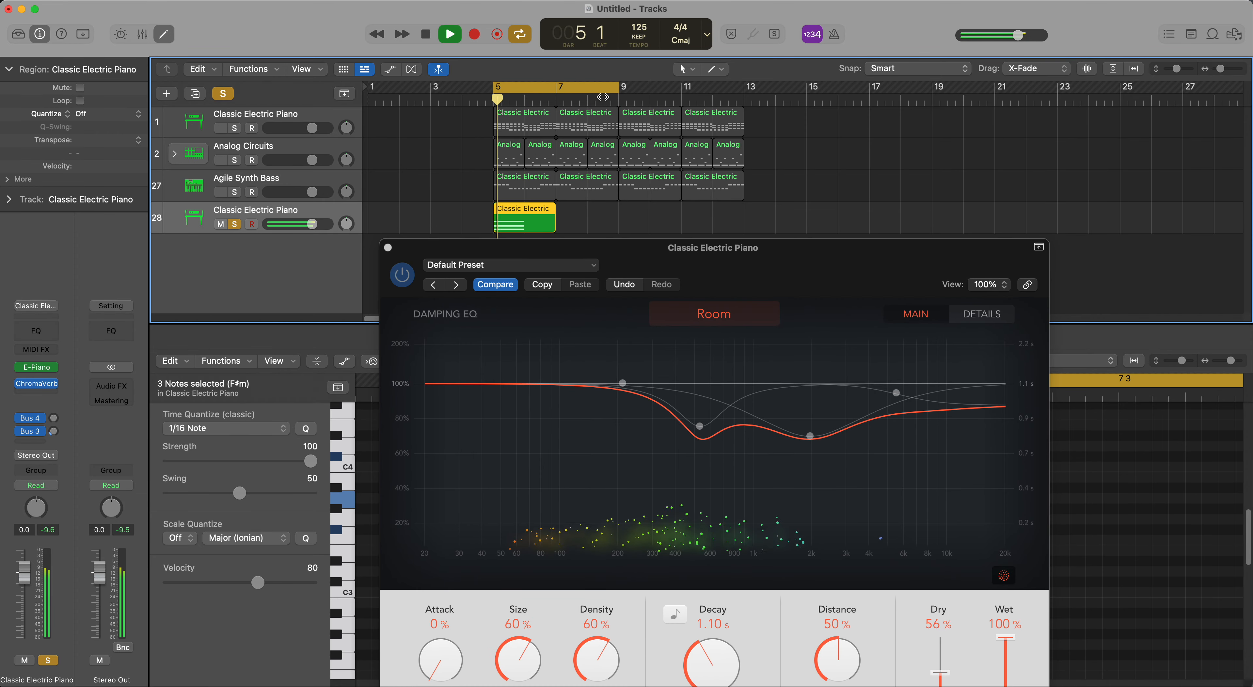
{"action": "left_click_drag", "start_coordinate": [812, 246], "coordinate": [838, 160]}
{"action": "key", "text": "space"}
Set ChromaVerb's decay to 5.80 s, density to 79% and size to 63% while auditioning the chord, and close the plug-in window.
{"action": "left_click_drag", "start_coordinate": [734, 574], "coordinate": [730, 512]}
{"action": "key", "text": "space"}
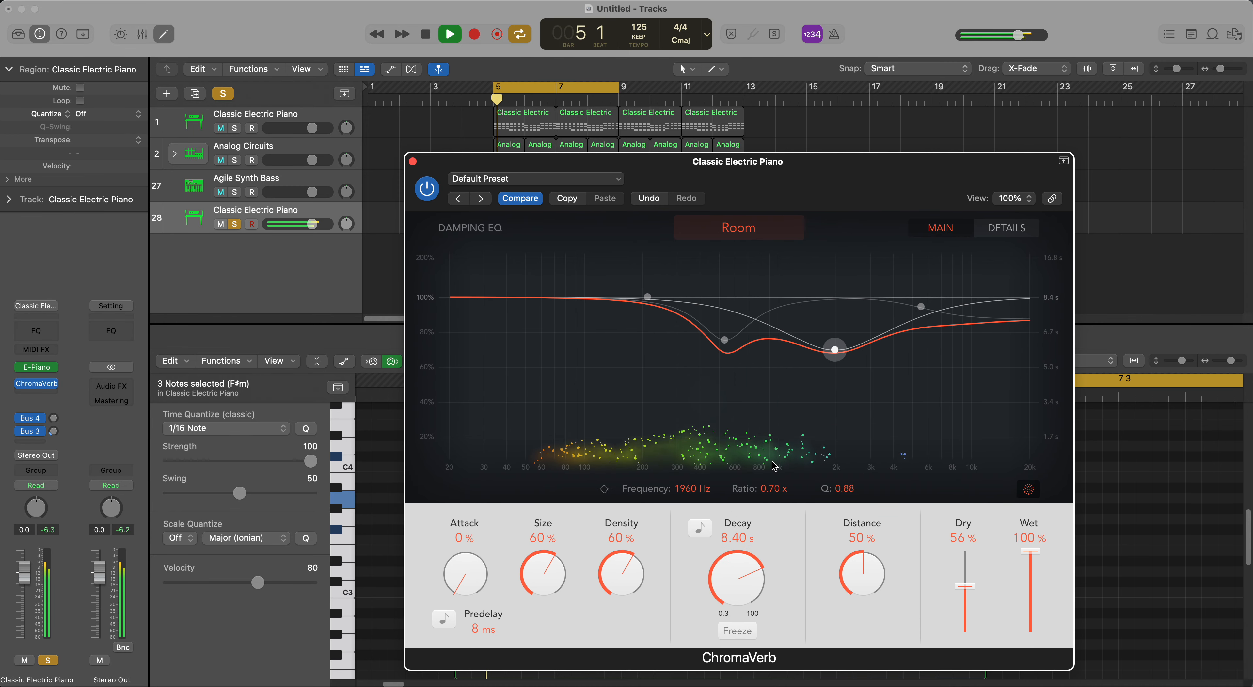
{"action": "left_click_drag", "start_coordinate": [750, 569], "coordinate": [750, 579]}
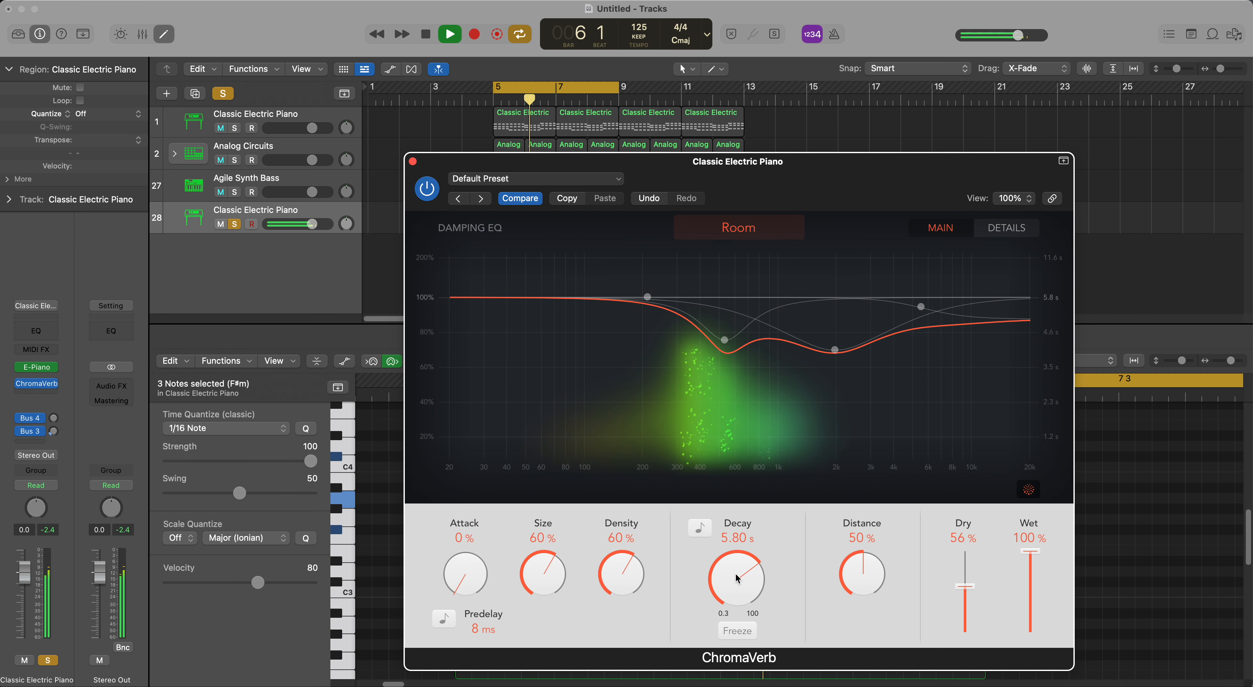
{"action": "key", "text": "space"}
{"action": "left_click_drag", "start_coordinate": [621, 573], "coordinate": [616, 537]}
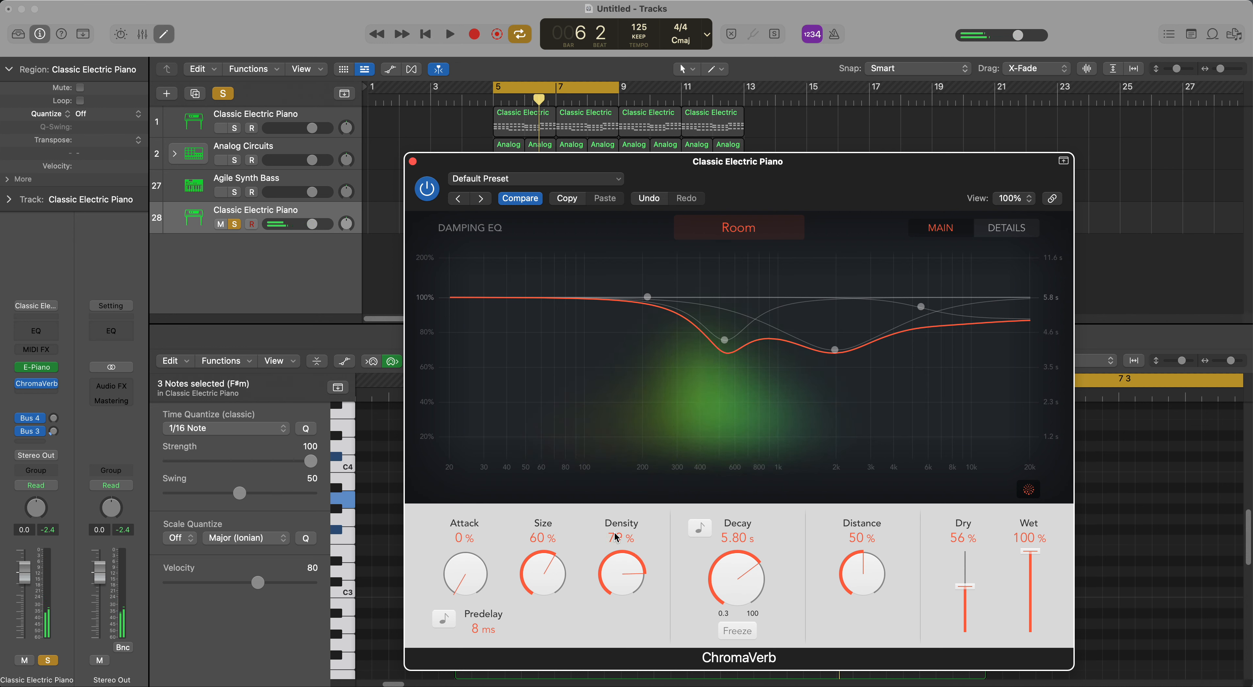
{"action": "key", "text": "space"}
{"action": "left_click_drag", "start_coordinate": [546, 572], "coordinate": [546, 565]}
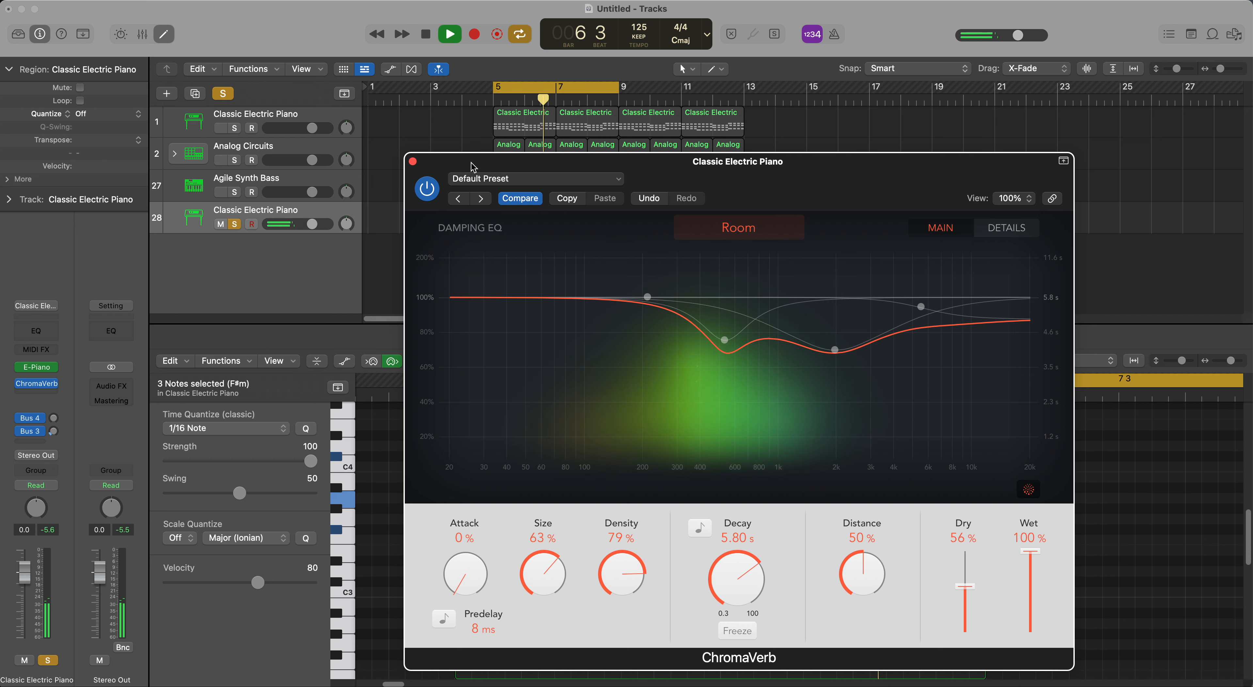
{"action": "key", "text": "space"}
{"action": "left_click", "coordinate": [414, 161]}
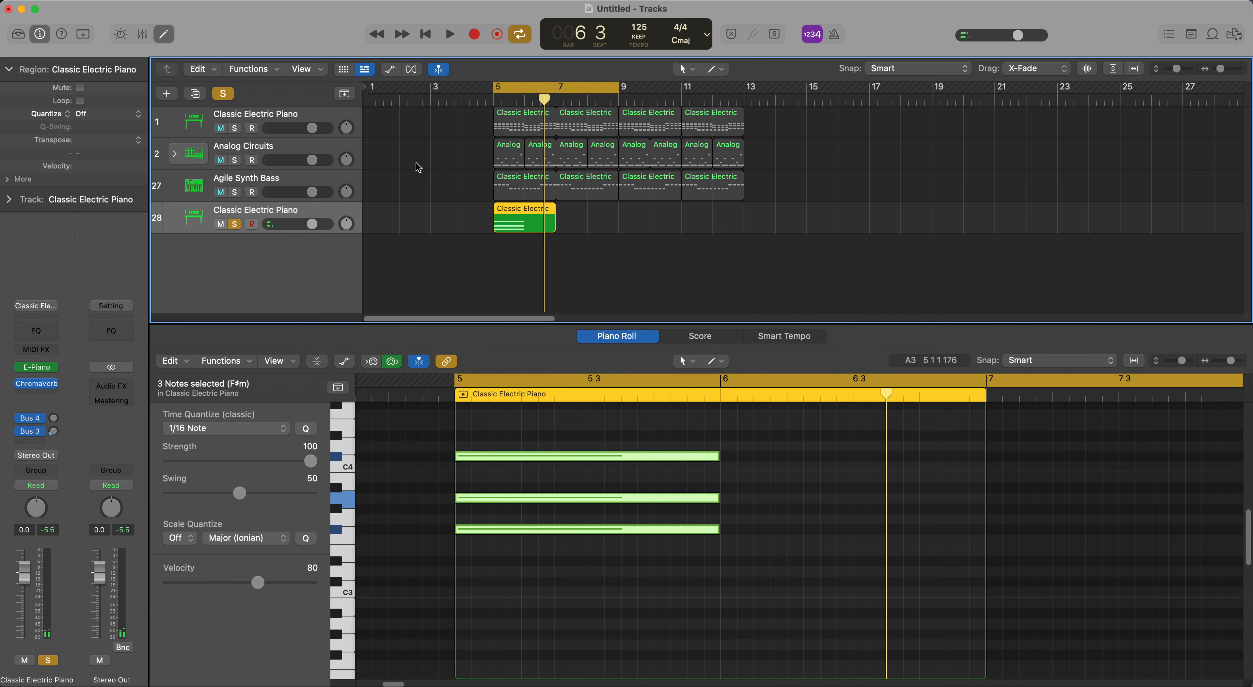
Bounce the sustained chord region in place to a new track with its audio tail in the file, muting the source region.
{"action": "key", "text": "super+b"}
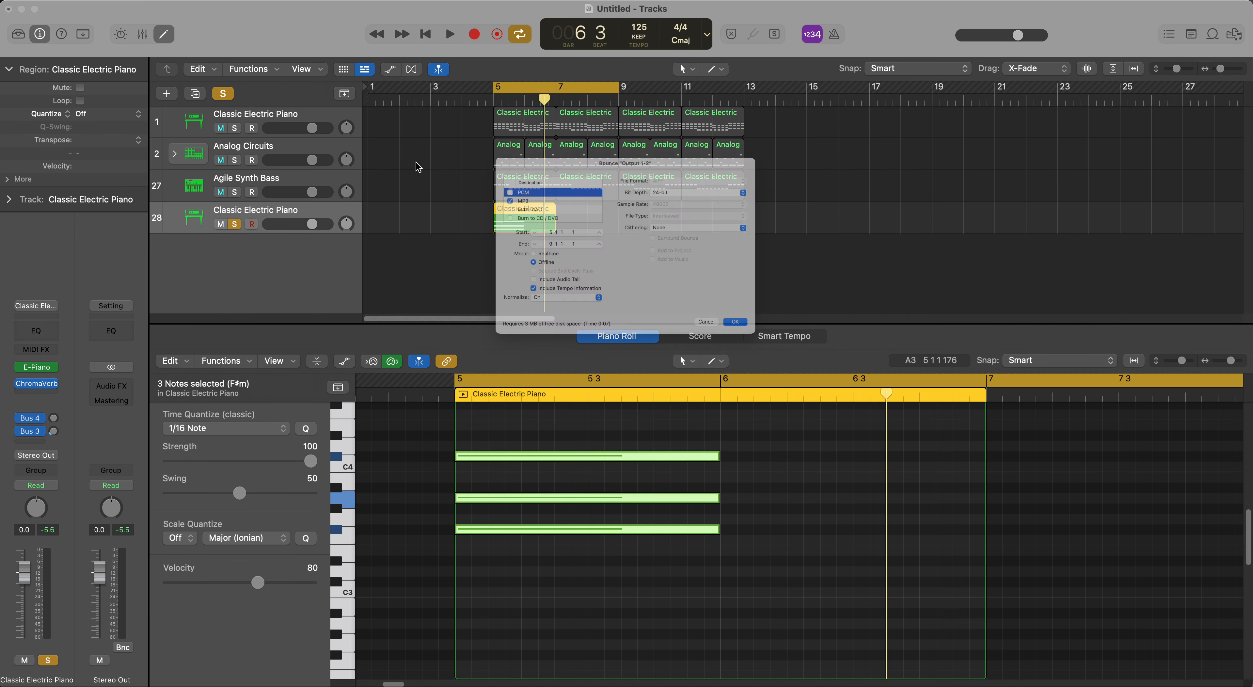
{"action": "key", "text": "Escape"}
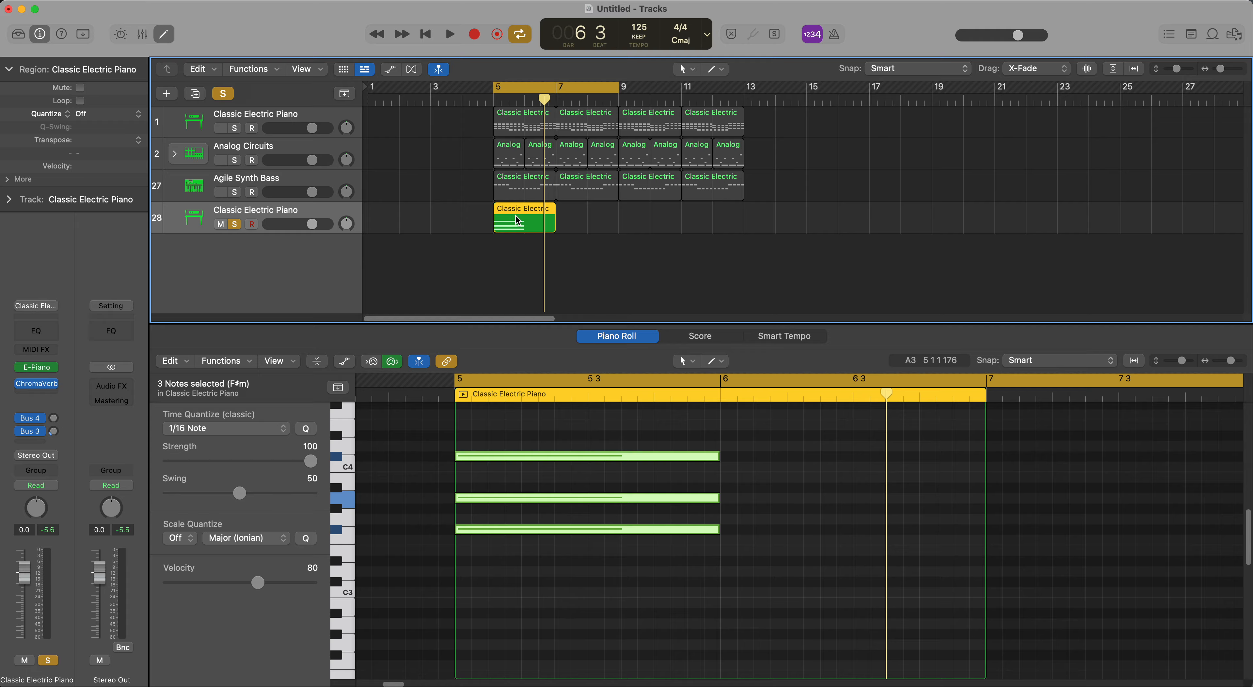
{"action": "right_click", "coordinate": [516, 216]}
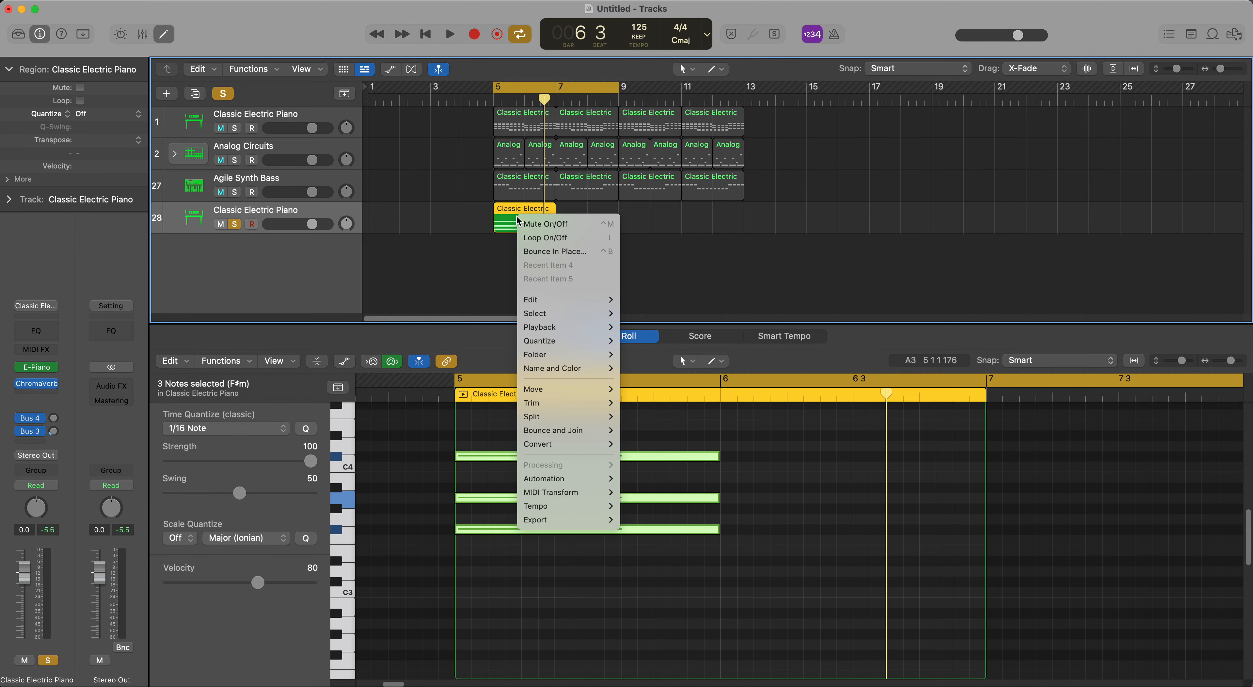
{"action": "left_click", "coordinate": [548, 251]}
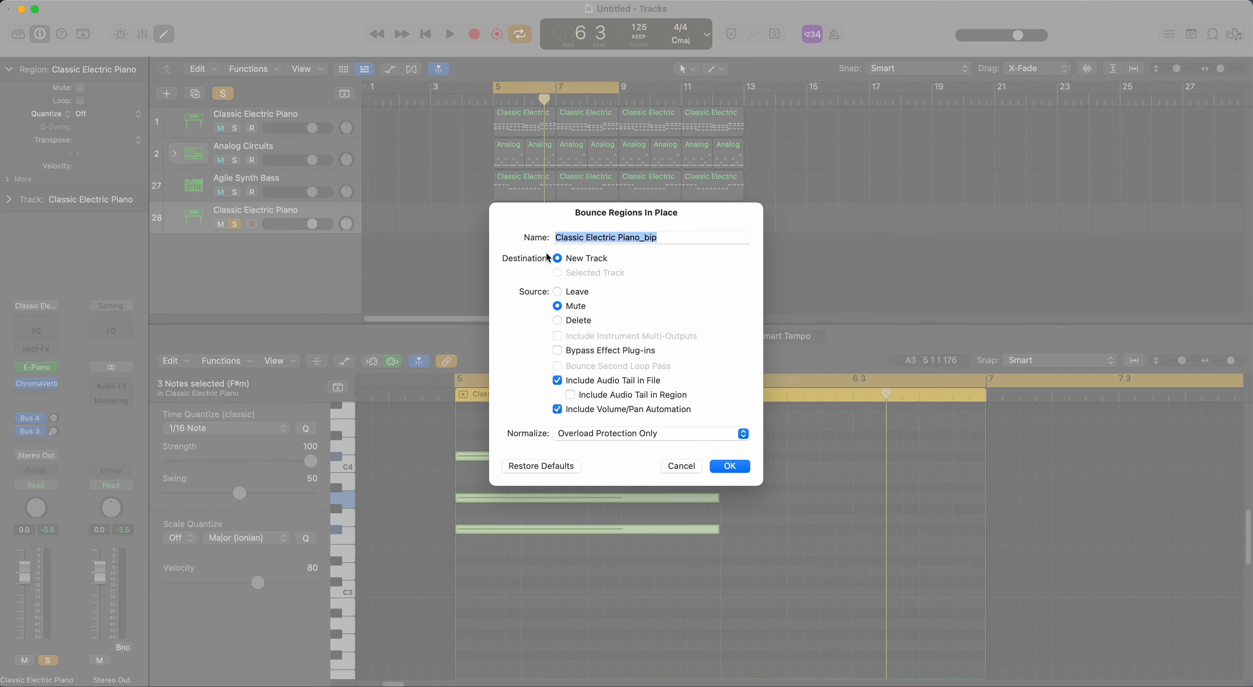
{"action": "left_click", "coordinate": [728, 465]}
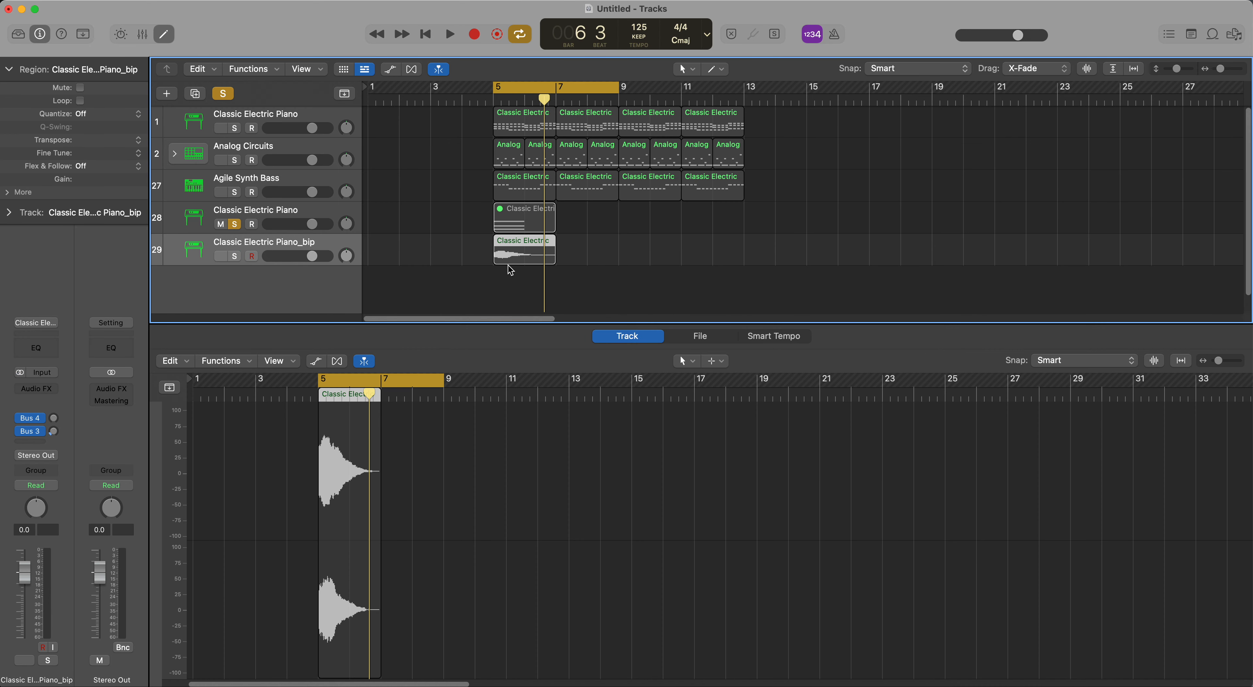
Unsolo the original chord track, solo the bounced audio track and play it back.
{"action": "left_click", "coordinate": [234, 225]}
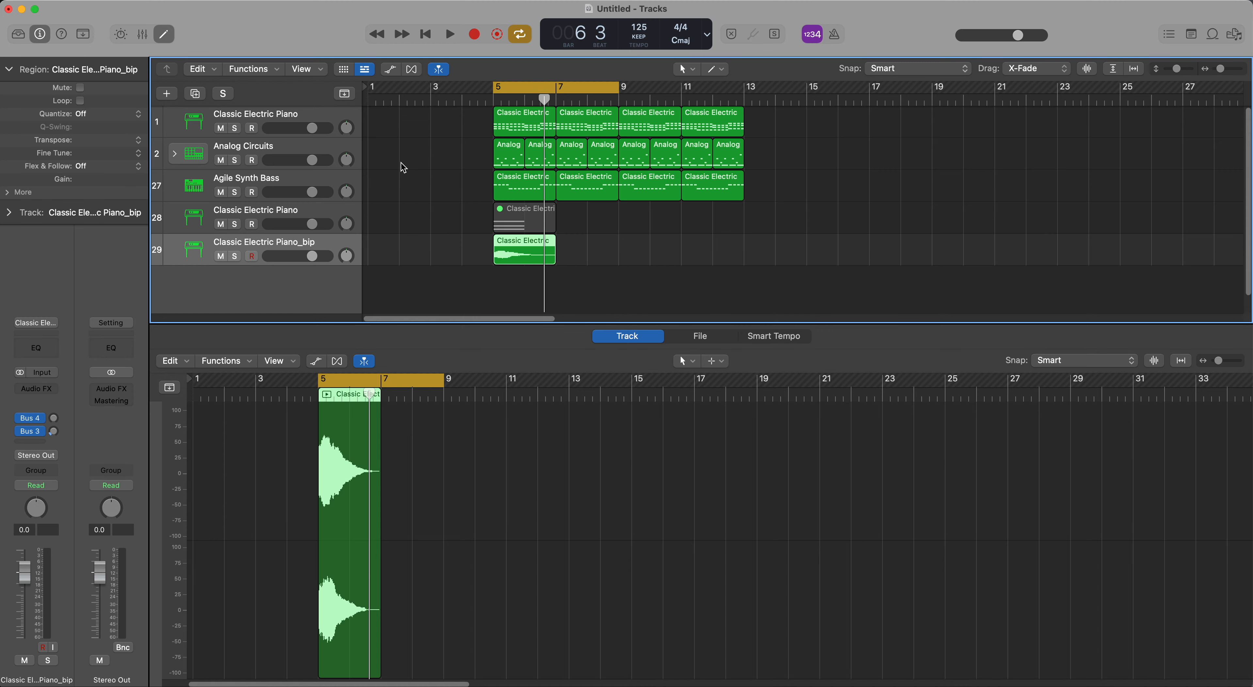
{"action": "left_click", "coordinate": [234, 256]}
{"action": "key", "text": "space"}
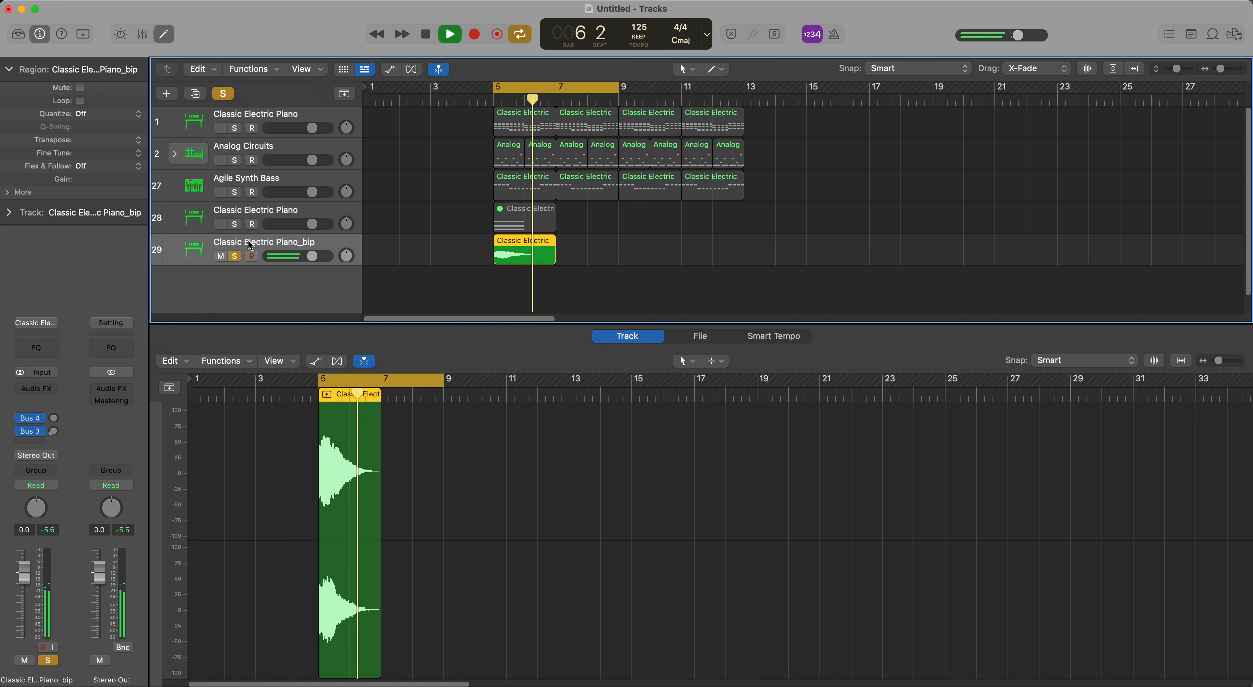
{"action": "key", "text": "space"}
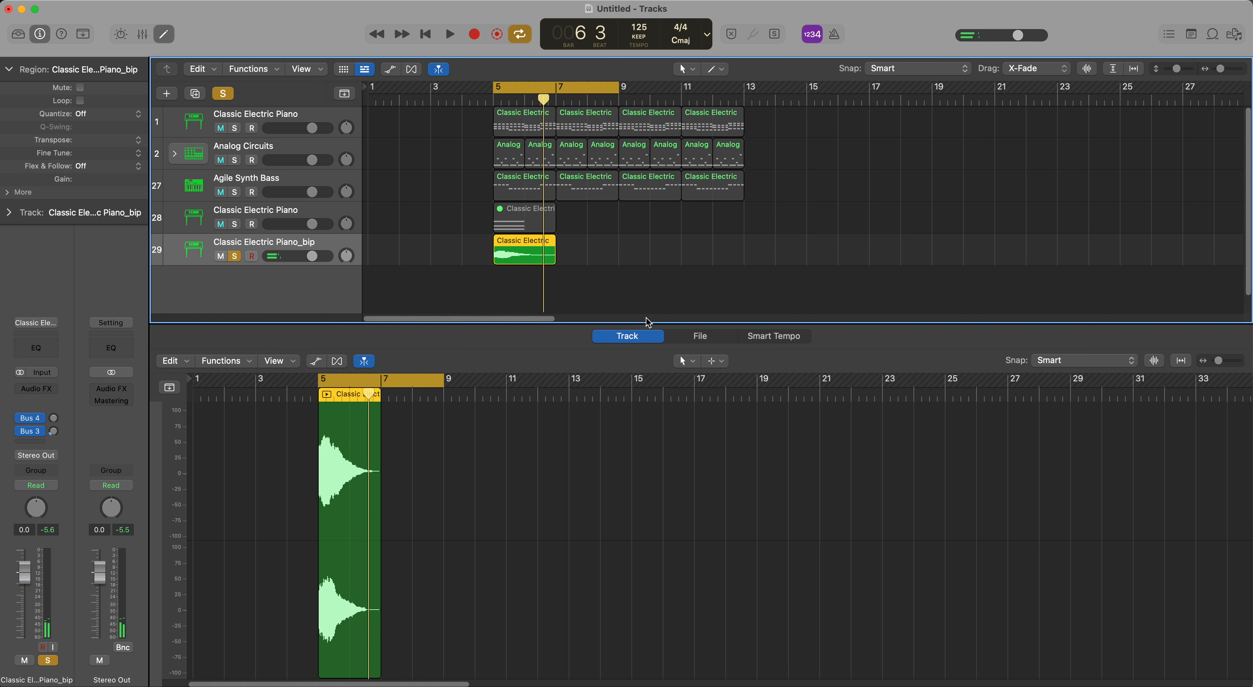
Reverse the bounced chord's audio file and move its region to start at bar 3, leading into bar 5.
{"action": "left_click", "coordinate": [693, 336]}
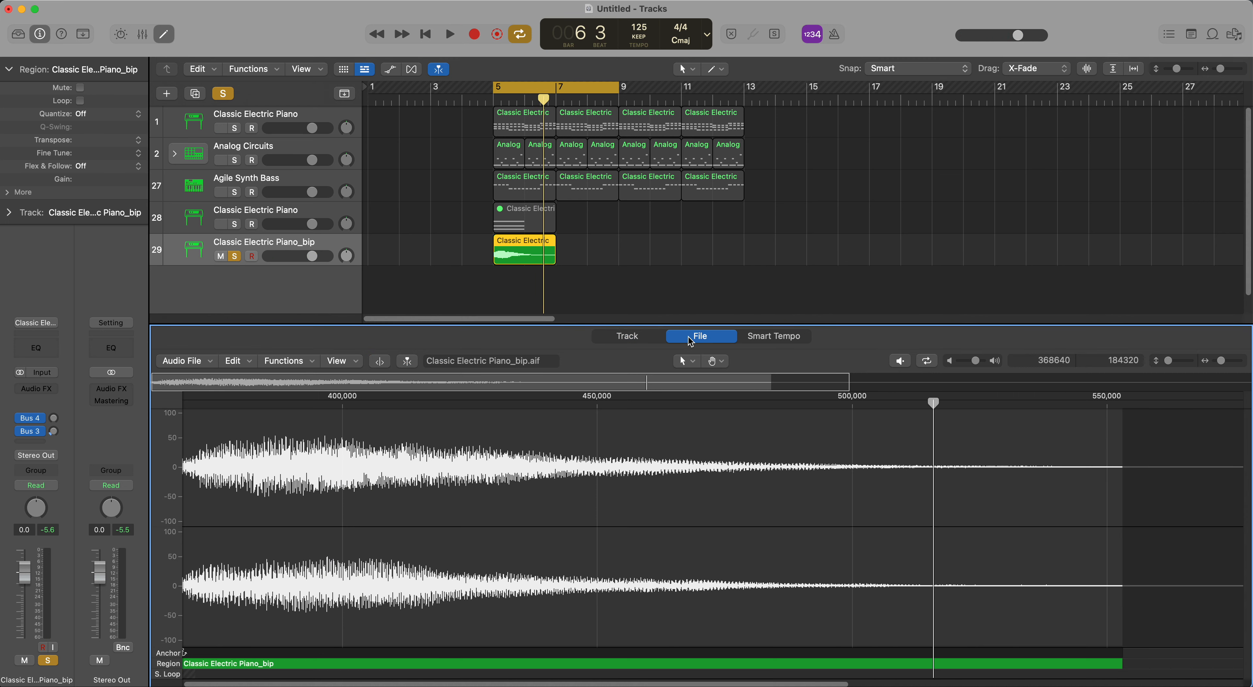
{"action": "left_click", "coordinate": [314, 361]}
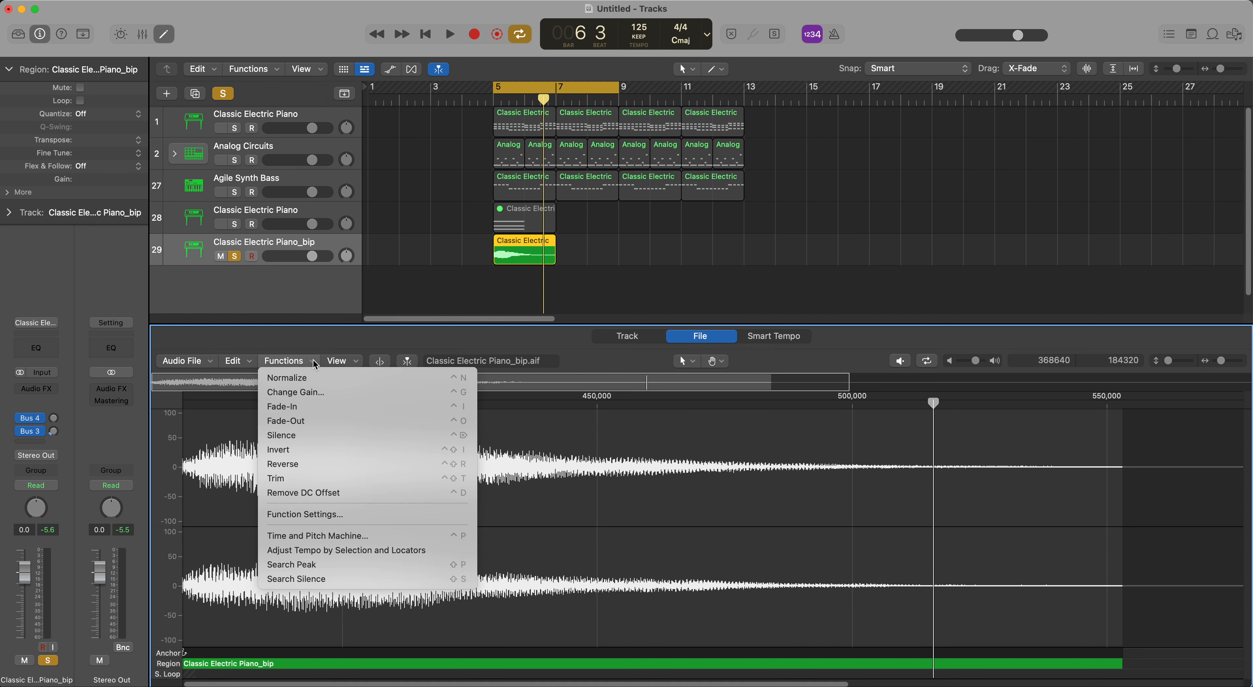
{"action": "left_click", "coordinate": [330, 468]}
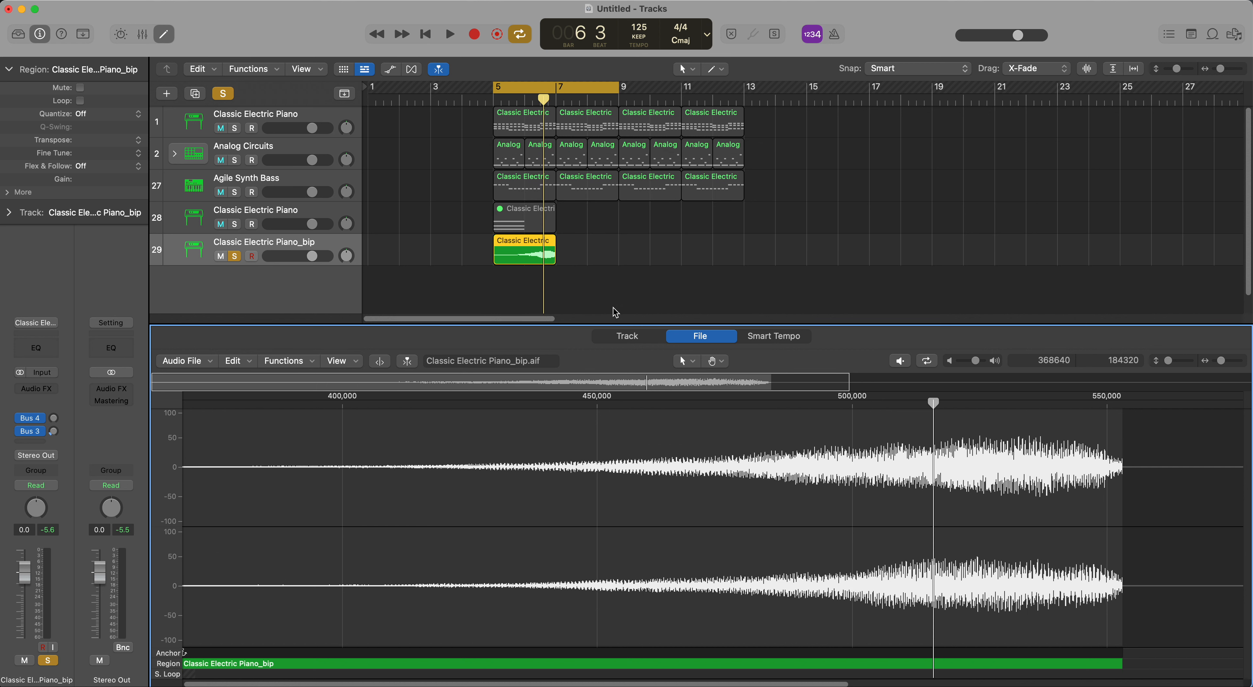
{"action": "left_click_drag", "start_coordinate": [530, 250], "coordinate": [467, 243]}
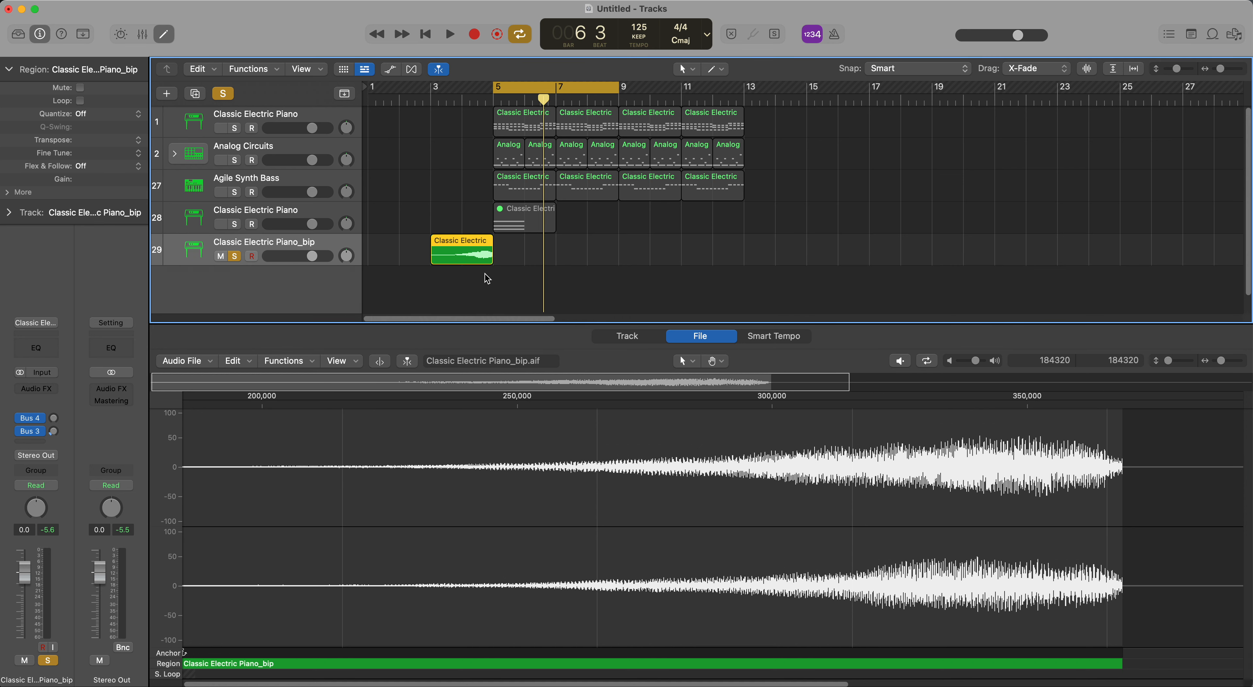
Turn off the cycle, unsolo the bounced chord track and play the full arrangement from bar 3.
{"action": "left_click", "coordinate": [506, 90]}
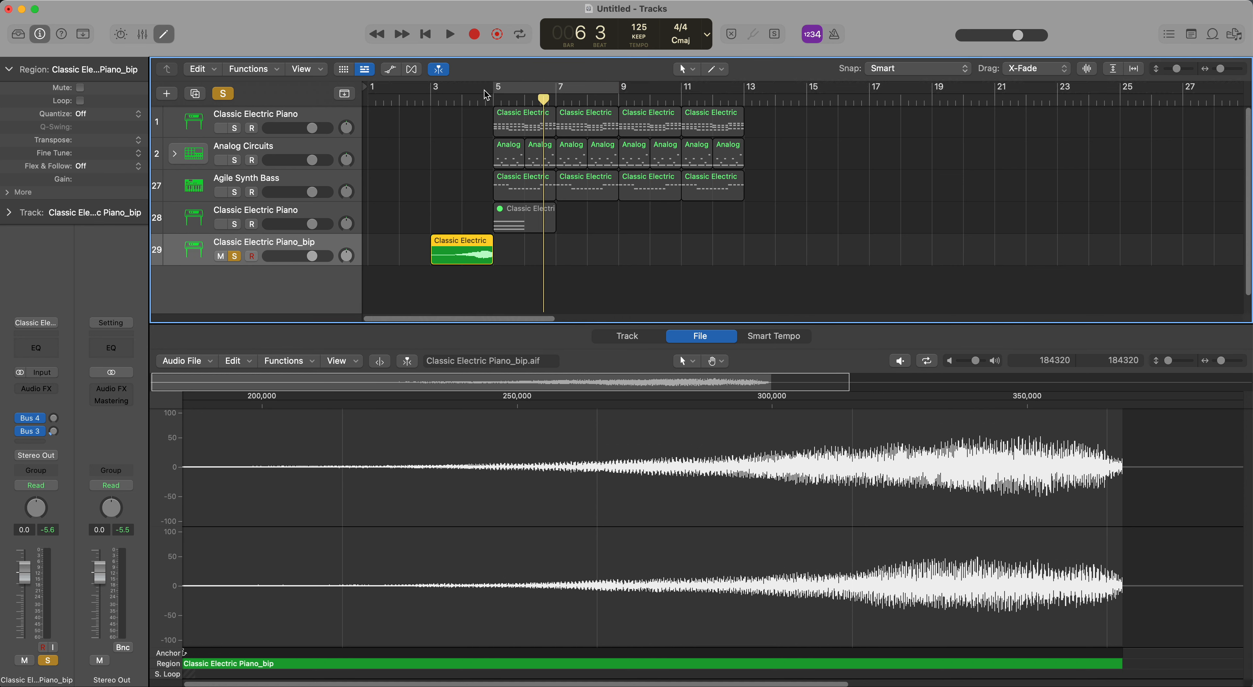
{"action": "left_click", "coordinate": [430, 102]}
{"action": "left_click", "coordinate": [235, 258]}
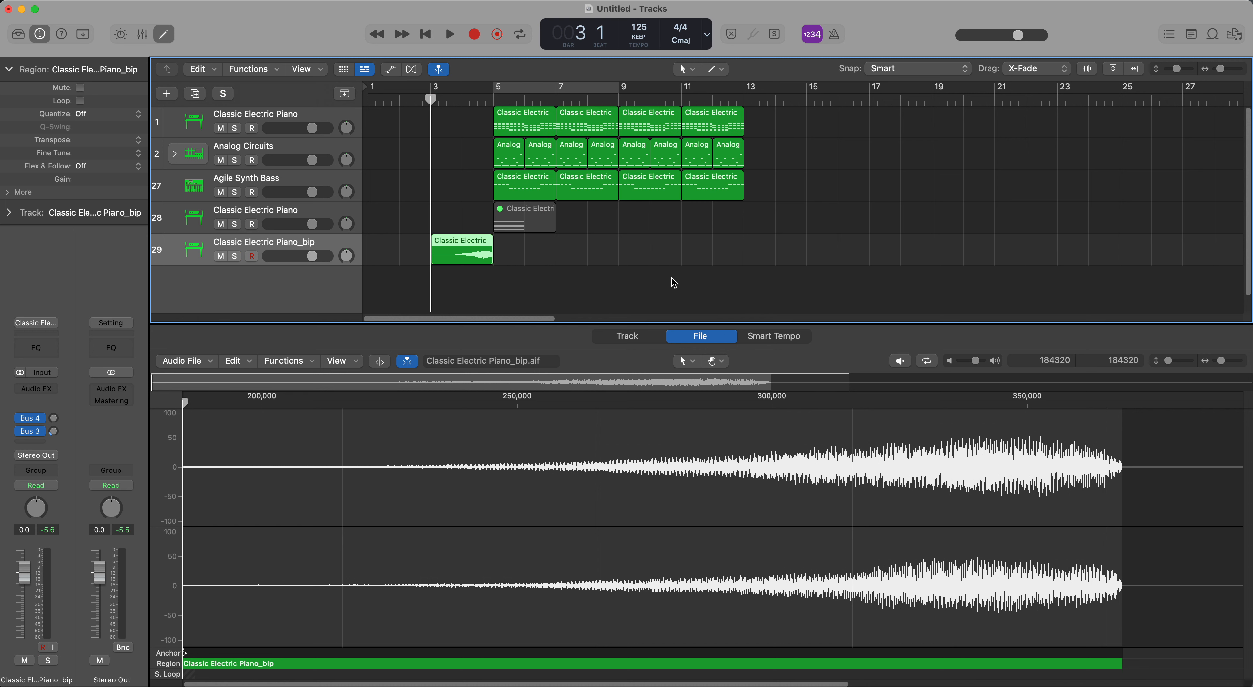
{"action": "key", "text": "space"}
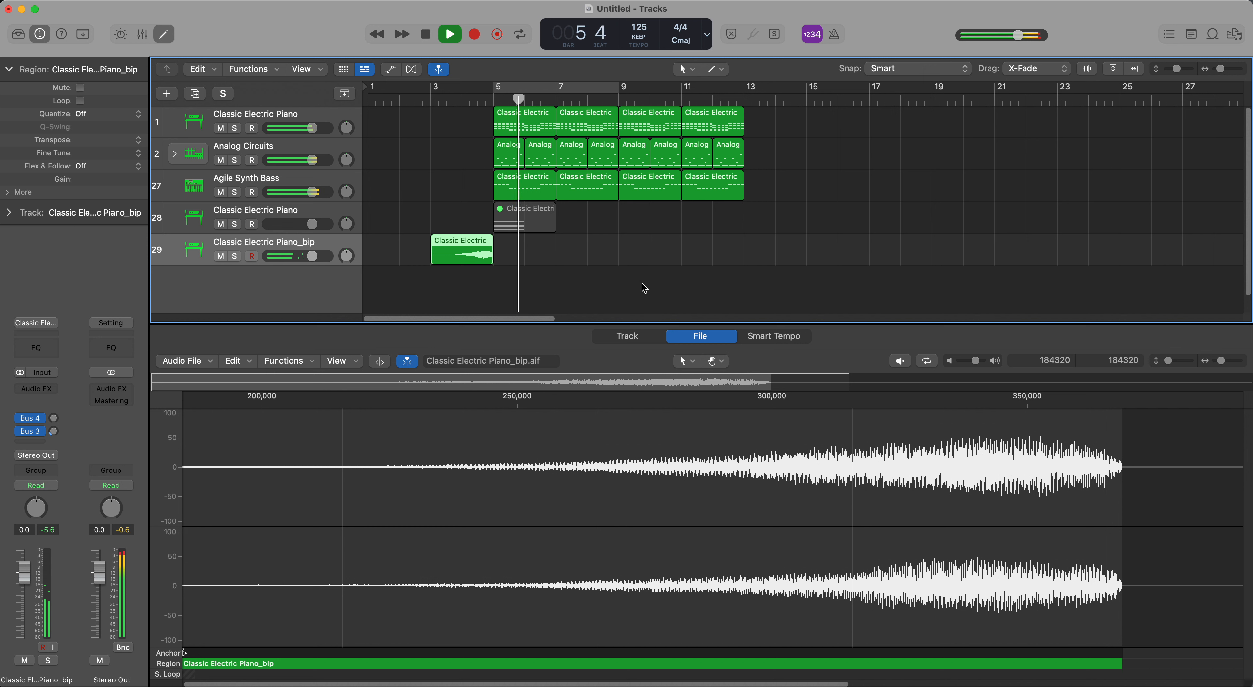
{"action": "key", "text": "space"}
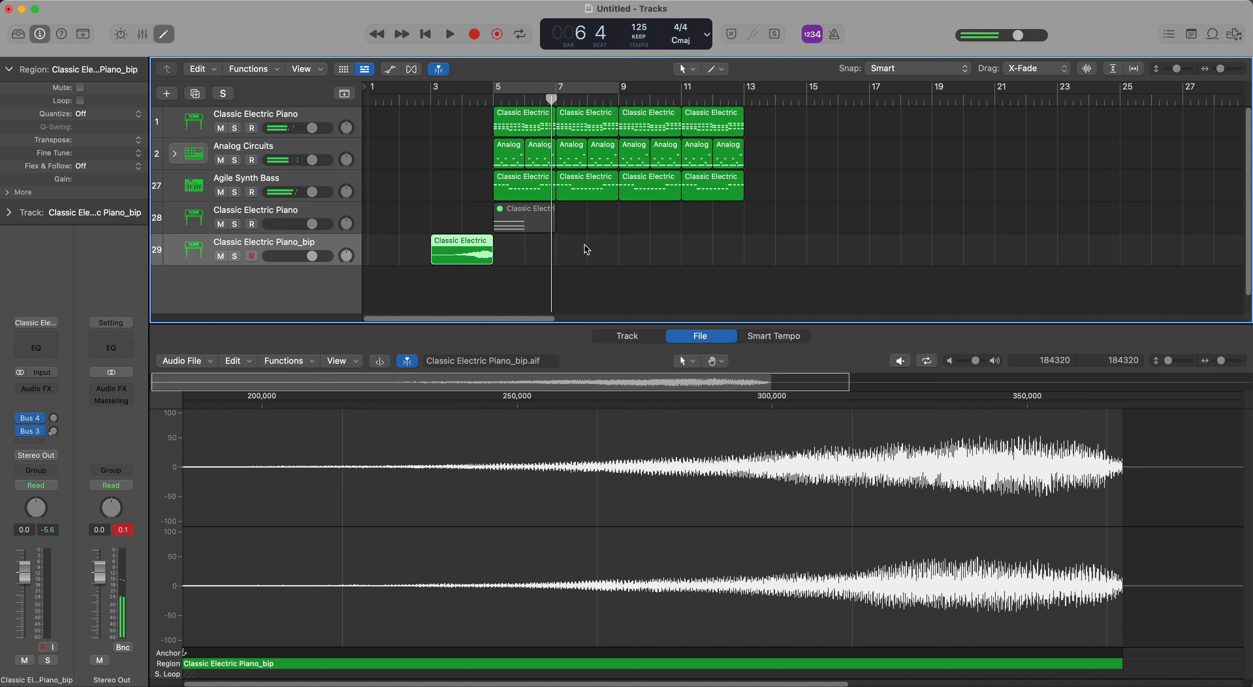
Select the drum region at bar 5 and replay the reversed chord's lead-in from bar 3.
{"action": "left_click", "coordinate": [505, 163]}
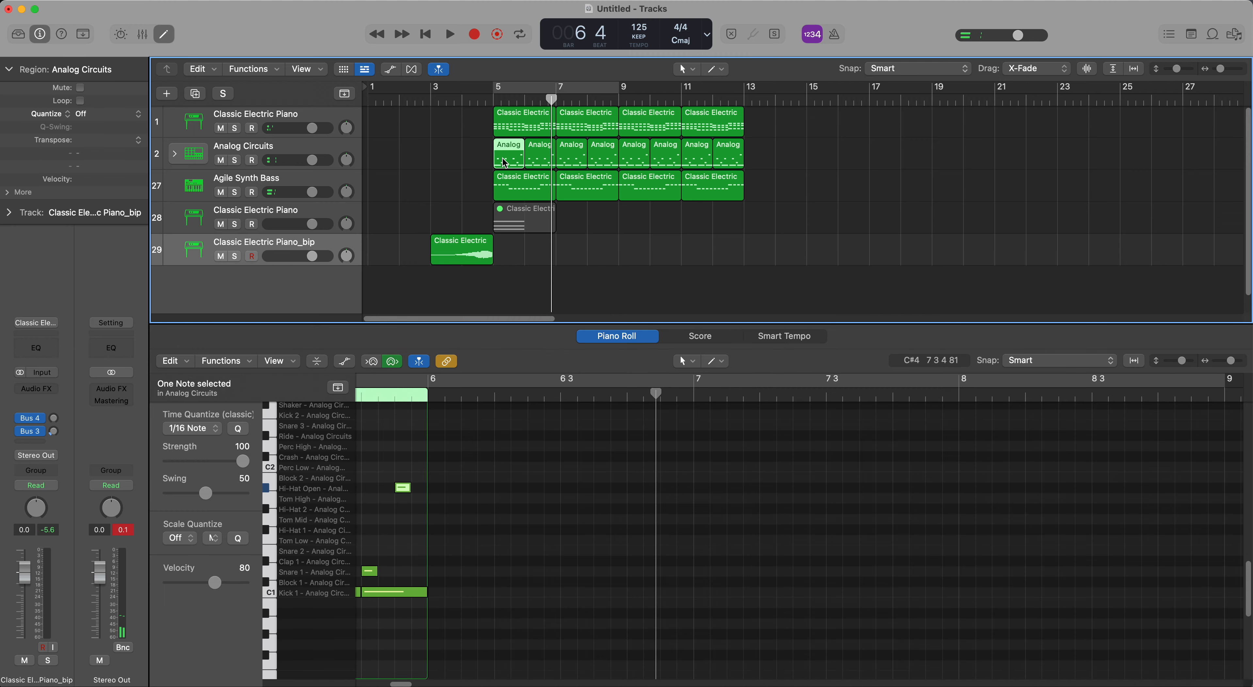
{"action": "left_click", "coordinate": [432, 101]}
{"action": "key", "text": "space"}
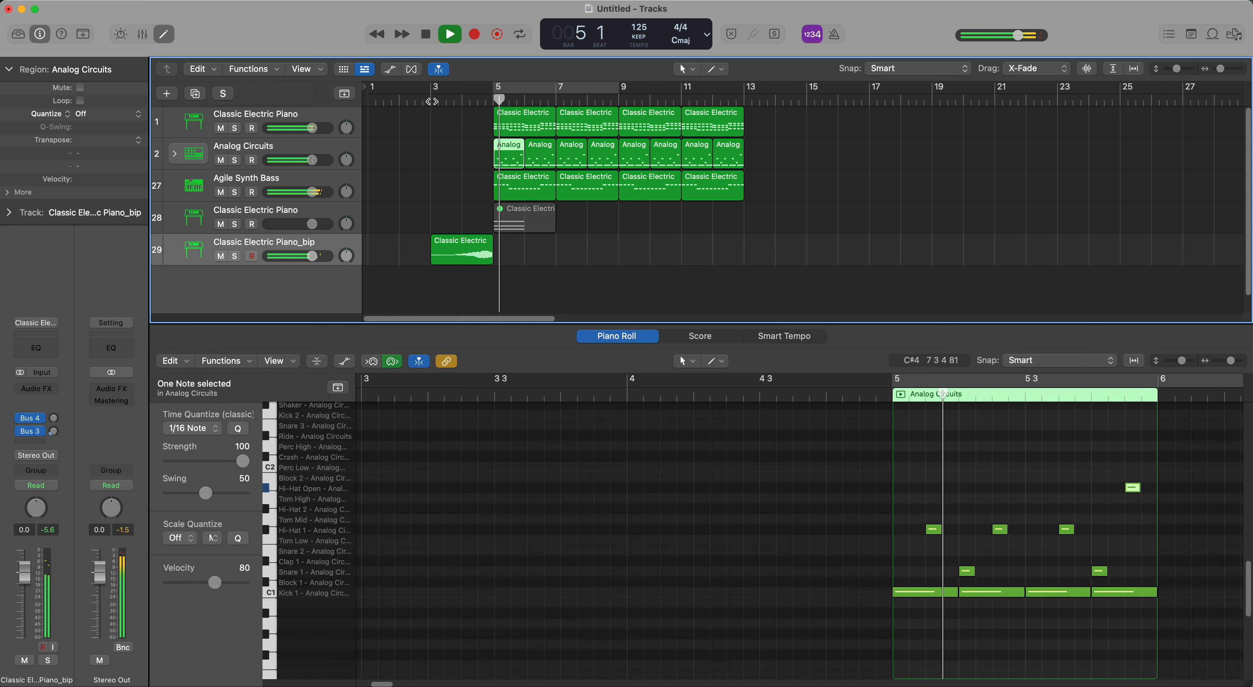
{"action": "key", "text": "space"}
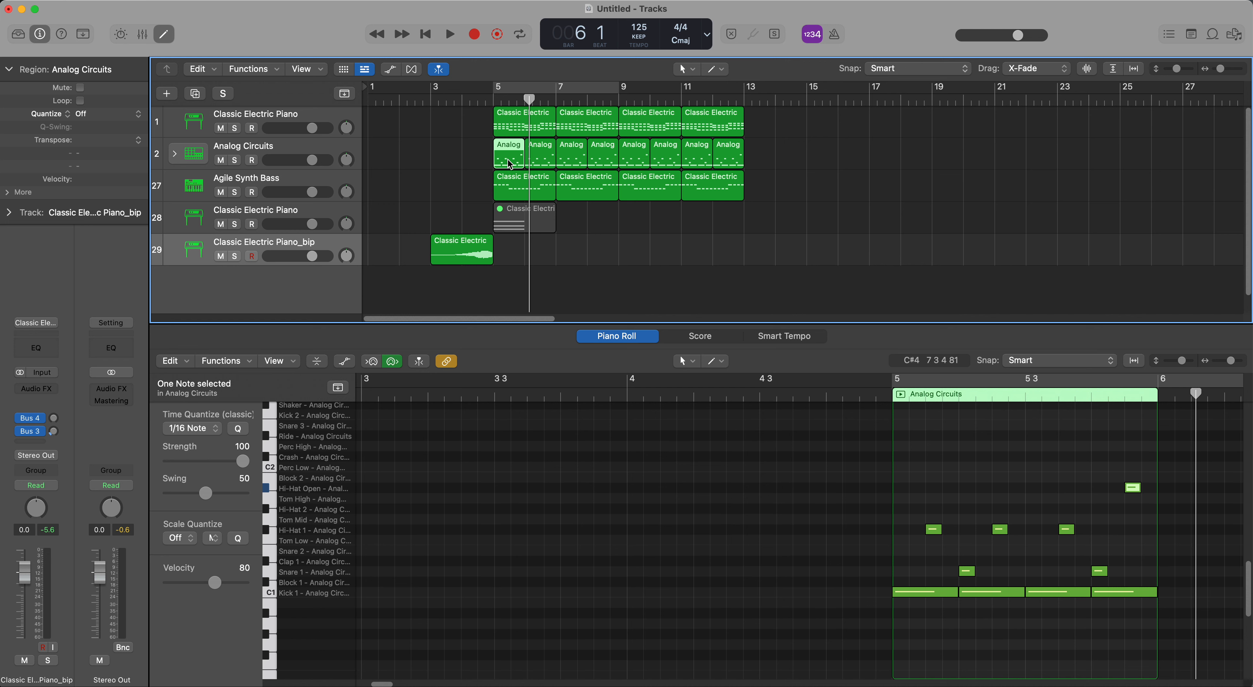
Copy the drum pattern to bar 3 only and delete its hi-hat and snare notes, keeping just the kicks.
{"action": "left_click_drag", "start_coordinate": [507, 159], "coordinate": [445, 163], "text": "alt"}
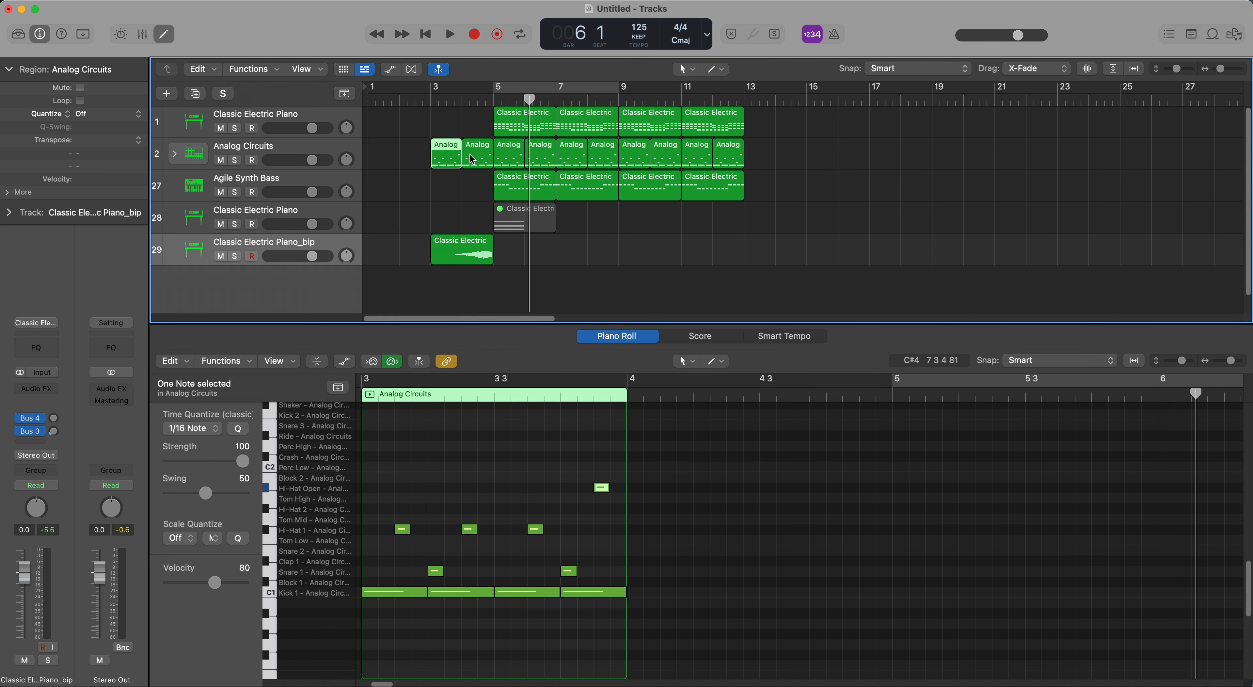
{"action": "left_click", "coordinate": [472, 161]}
{"action": "key", "text": "Delete"}
{"action": "left_click", "coordinate": [446, 155]}
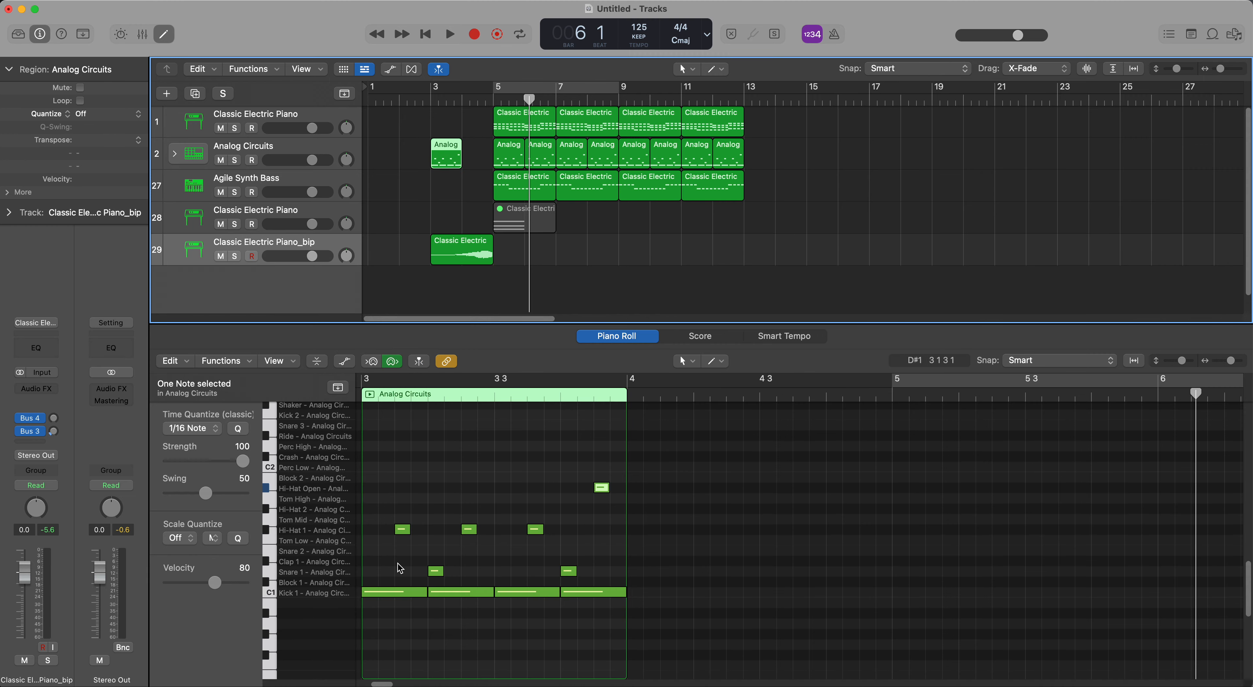
{"action": "left_click_drag", "start_coordinate": [390, 453], "coordinate": [607, 573]}
{"action": "key", "text": "Delete"}
Duplicate the kick-only drum region to bar 4 and play back the build-up into bar 5.
{"action": "left_click", "coordinate": [456, 181]}
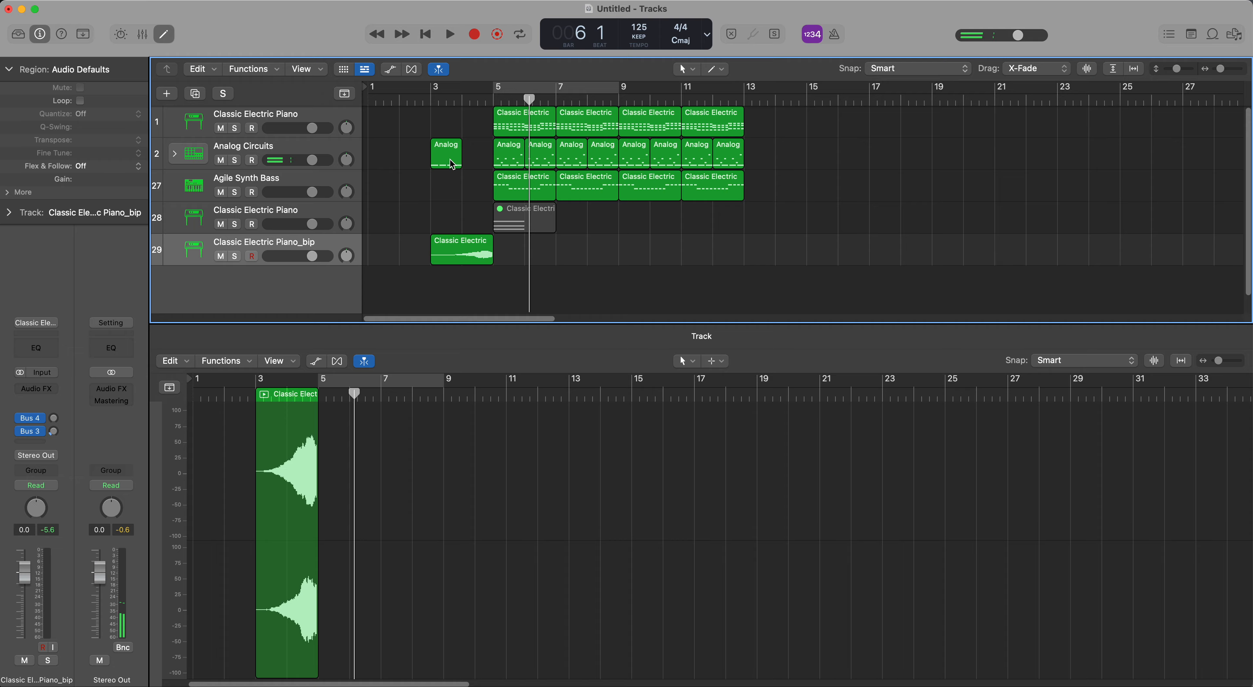
{"action": "left_click", "coordinate": [450, 159]}
{"action": "left_click_drag", "start_coordinate": [450, 159], "coordinate": [481, 159]}
{"action": "double_click", "coordinate": [389, 99]}
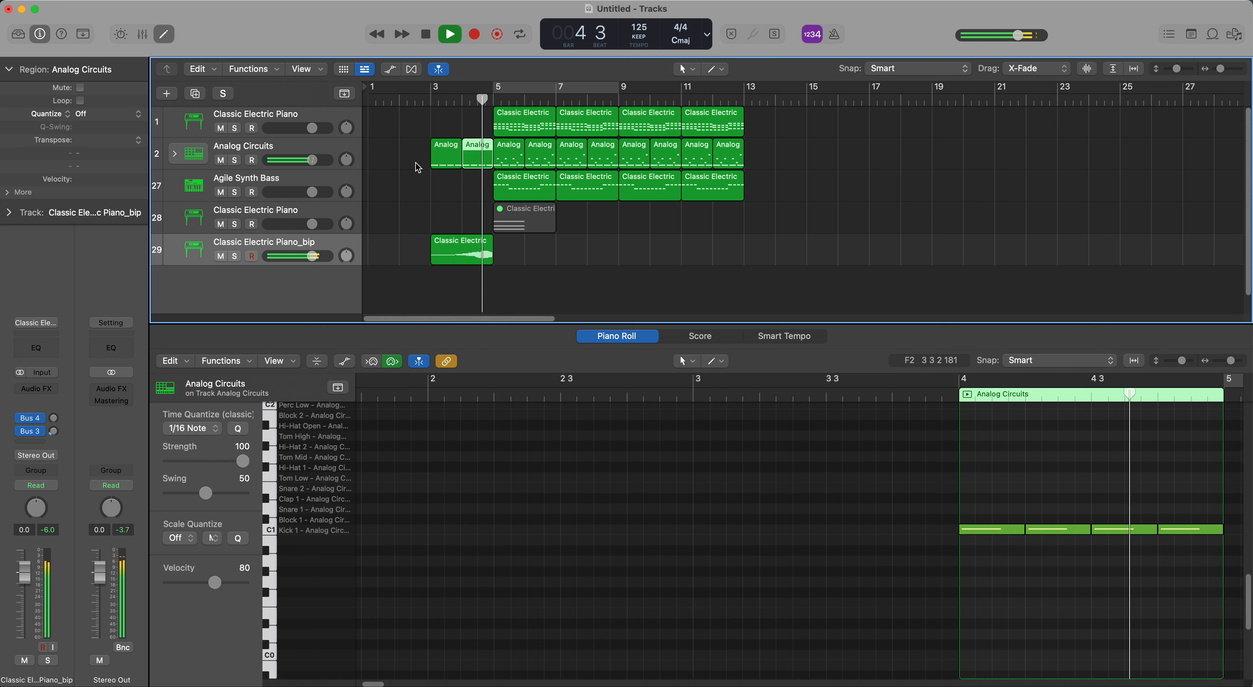
{"action": "key", "text": "space"}
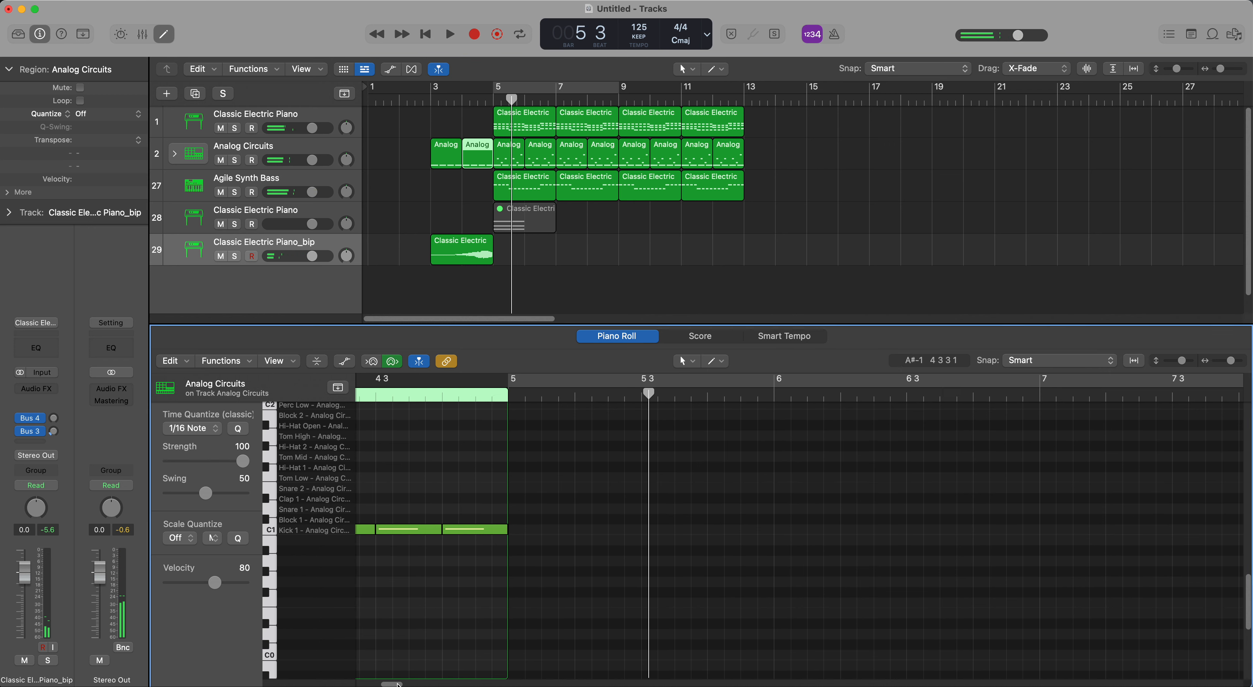
Shorten the four kick notes in bar 4 to eighth notes and paste copies into the gaps to make eight kicks.
{"action": "left_click_drag", "start_coordinate": [400, 684], "coordinate": [390, 684]}
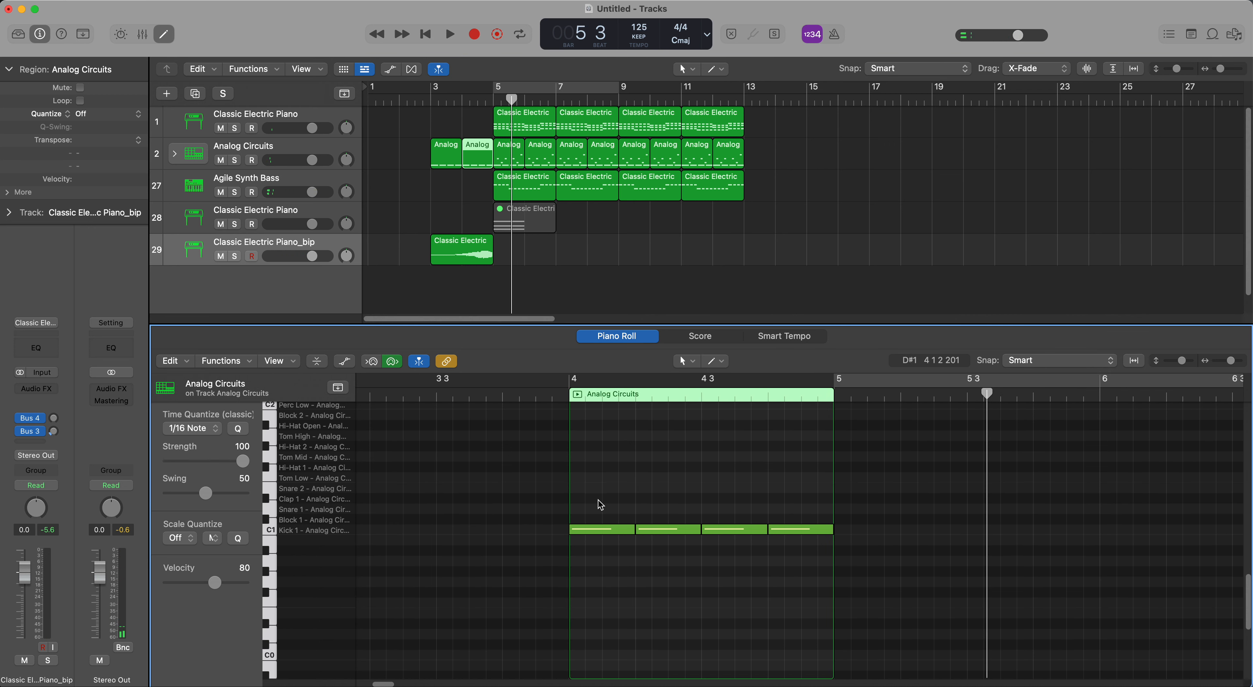
{"action": "left_click_drag", "start_coordinate": [597, 499], "coordinate": [577, 541]}
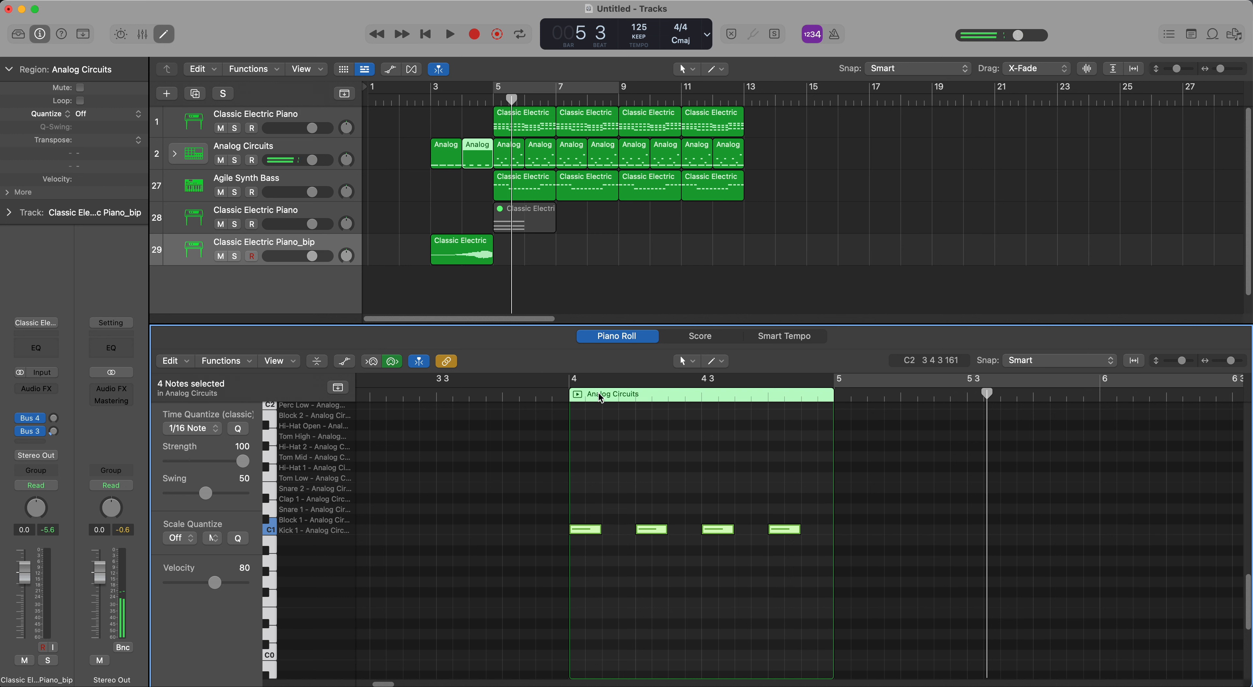
{"action": "left_click", "coordinate": [603, 396]}
{"action": "key", "text": "super+v"}
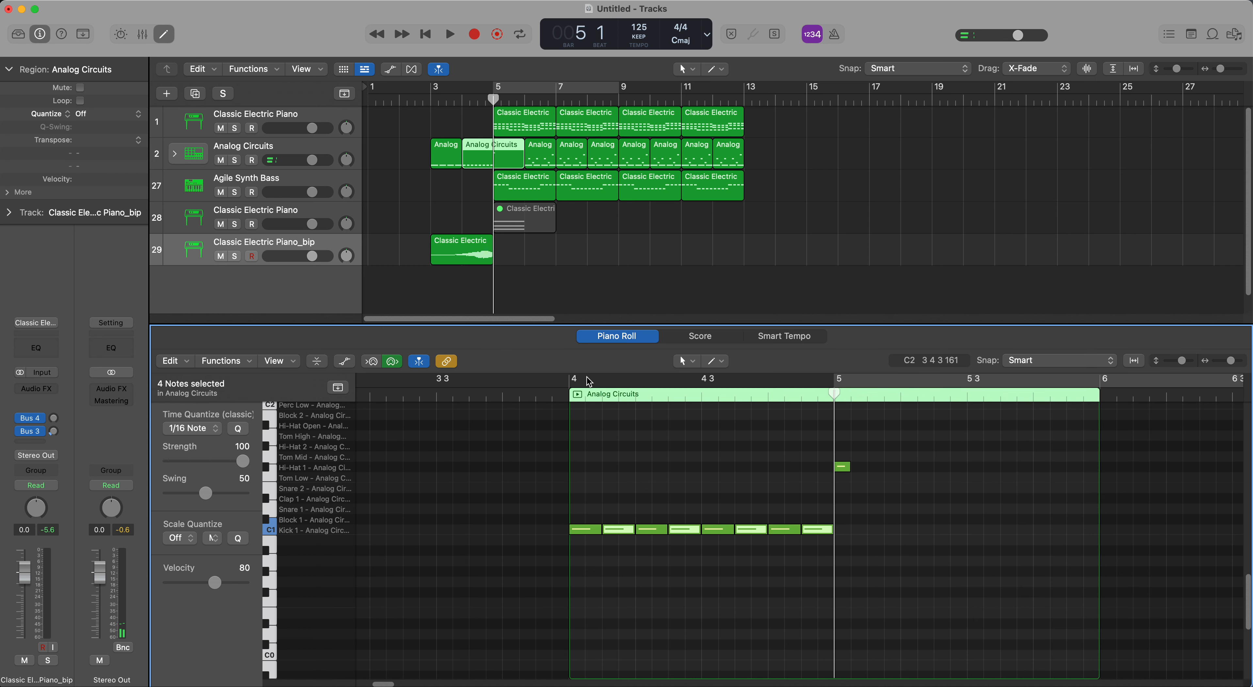
{"action": "left_click", "coordinate": [923, 497]}
Trim the bar 4 drum region back to end at bar 5 and play the arrangement from just before bar 3.
{"action": "left_click", "coordinate": [846, 467]}
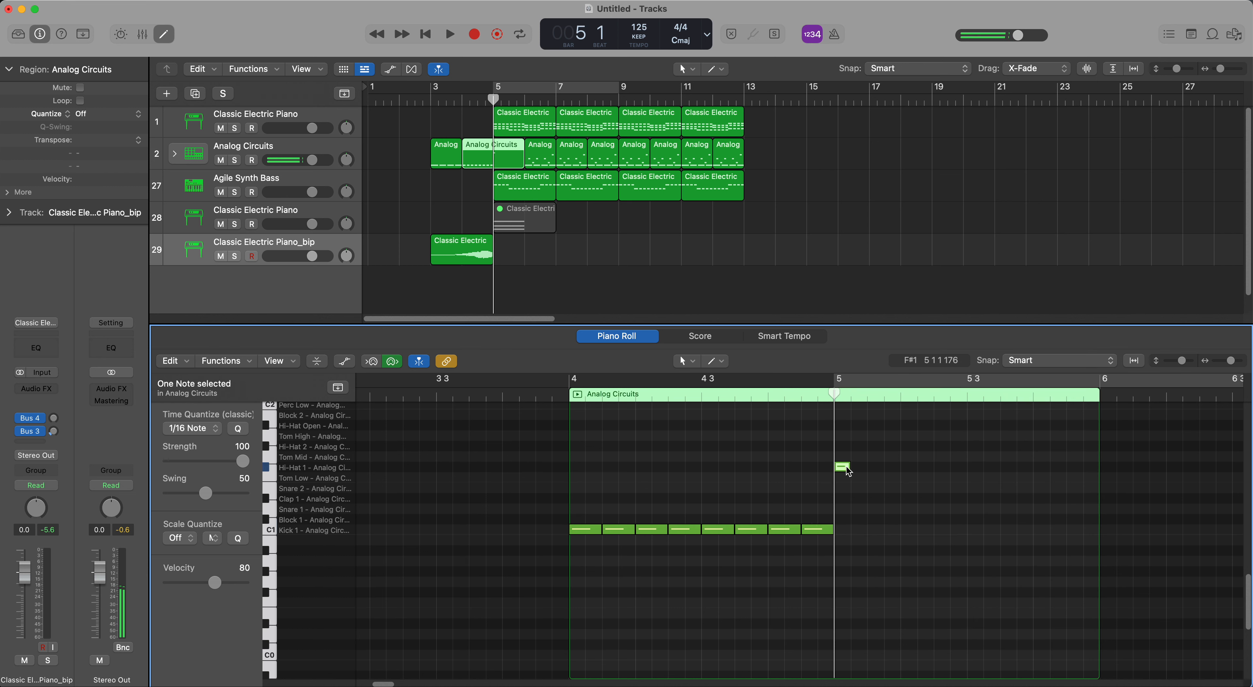
{"action": "left_click", "coordinate": [521, 157]}
{"action": "left_click_drag", "start_coordinate": [515, 161], "coordinate": [484, 160]}
{"action": "double_click", "coordinate": [417, 102]}
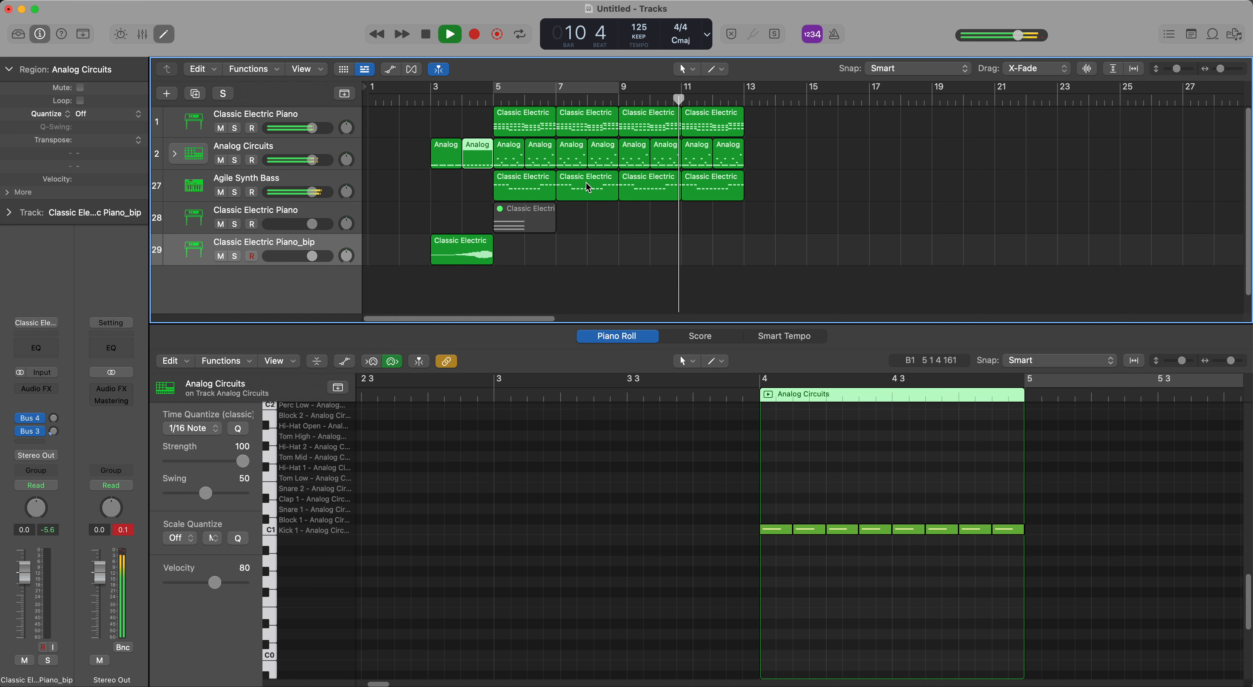
{"action": "key", "text": "space"}
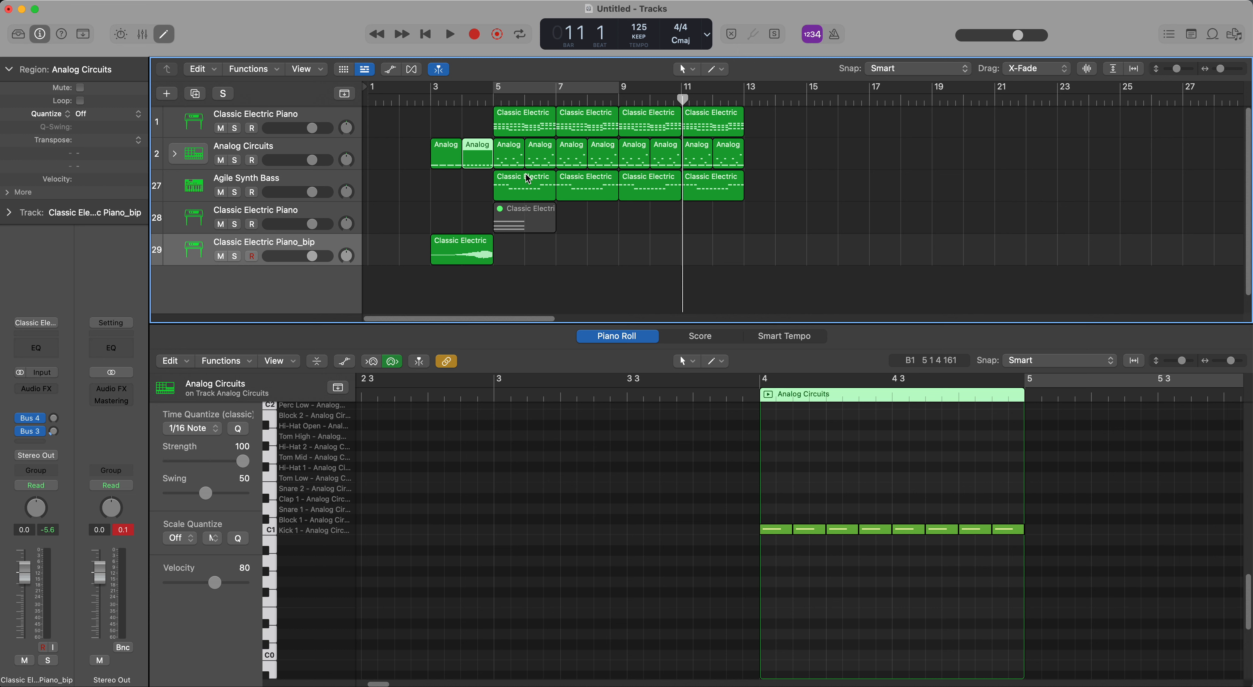
Draw sixteen consecutive sixteenth-note Shaker hits (F#2) across the whole drum region at bar 7.
{"action": "left_click", "coordinate": [574, 153]}
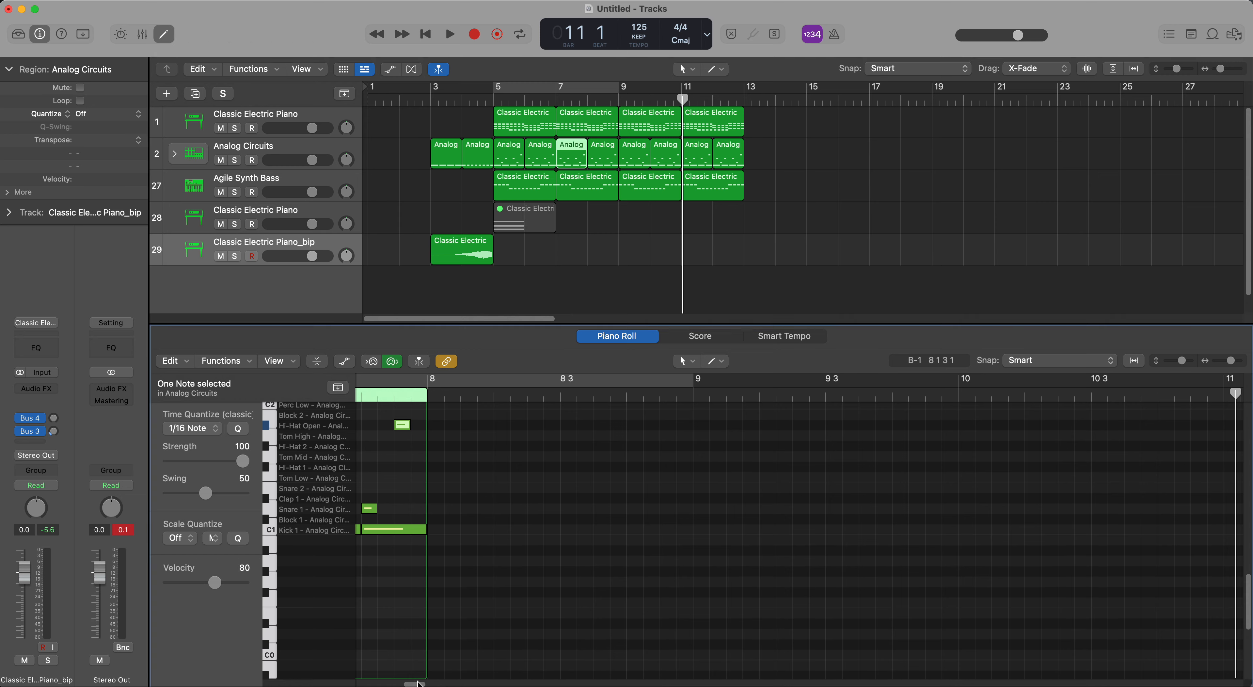
{"action": "left_click_drag", "start_coordinate": [419, 683], "coordinate": [412, 684]}
{"action": "scroll", "coordinate": [455, 545], "scroll_direction": "up", "scroll_amount": 3}
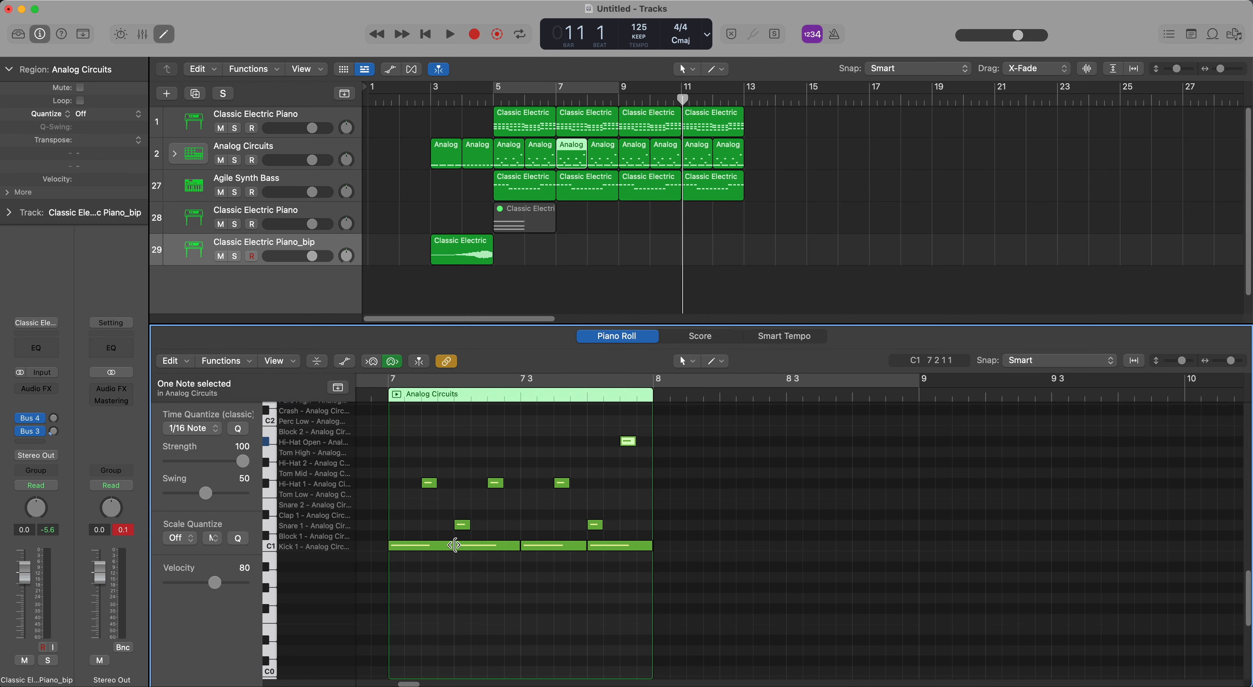
{"action": "scroll", "coordinate": [454, 545], "scroll_direction": "up", "scroll_amount": 5}
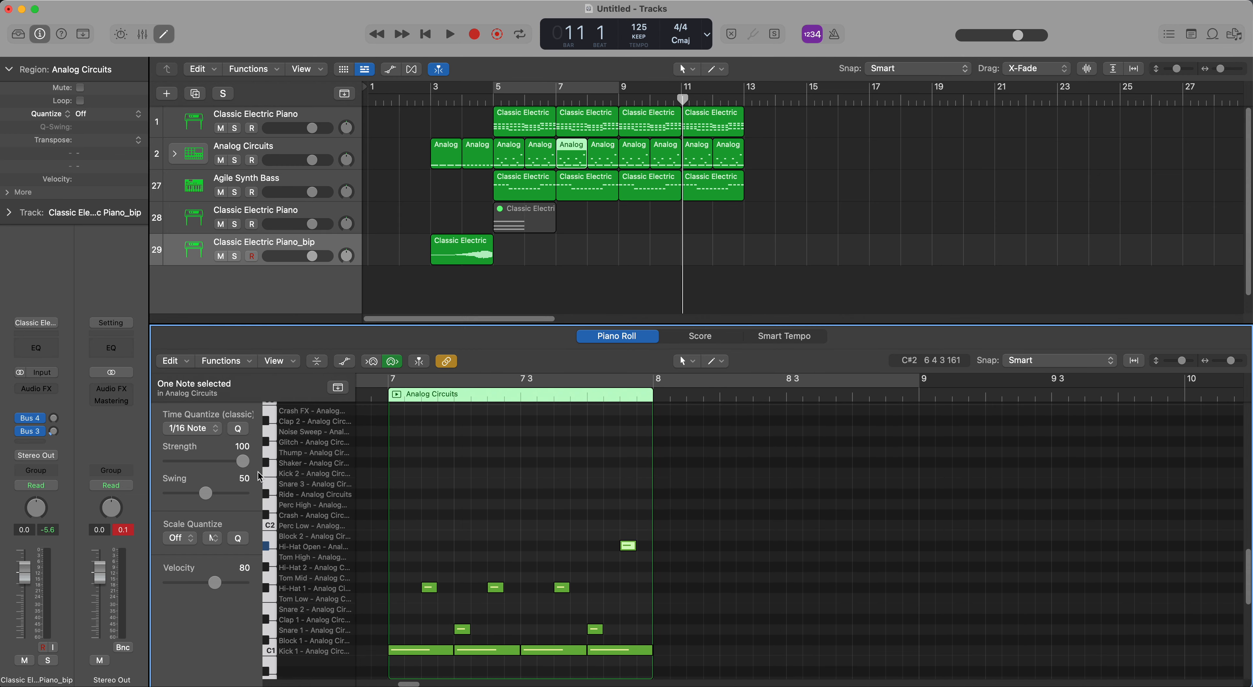
{"action": "left_click", "coordinate": [267, 461]}
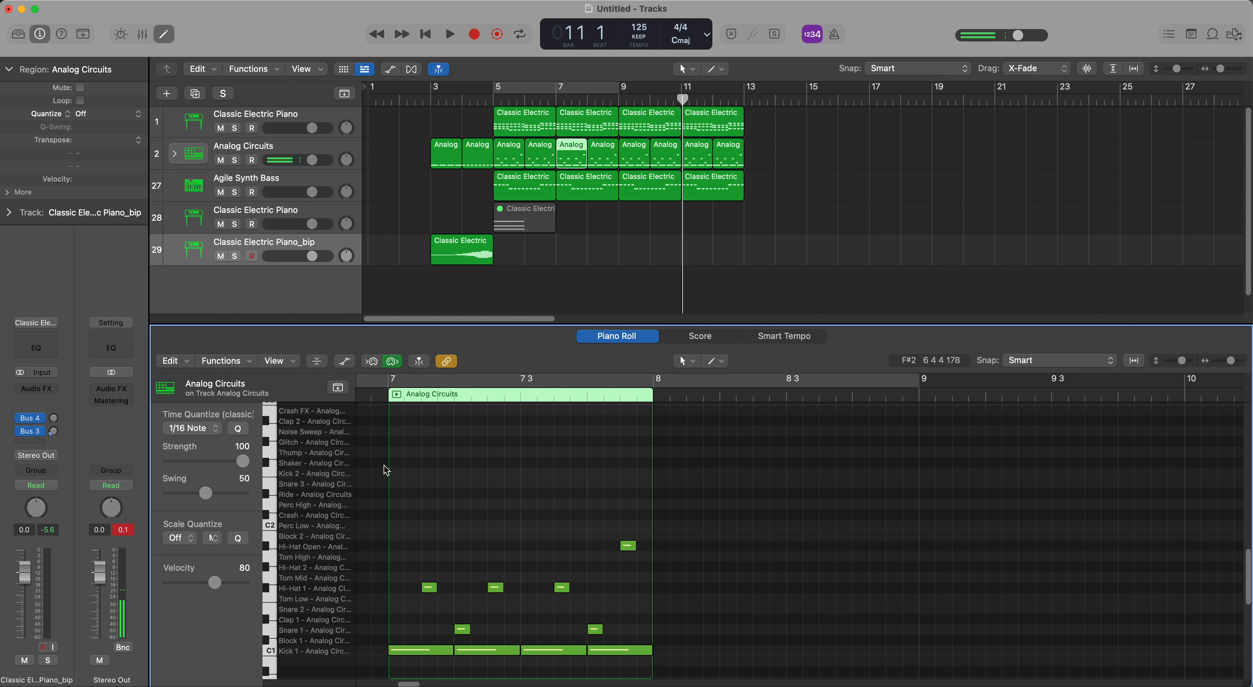
{"action": "left_click", "coordinate": [395, 463]}
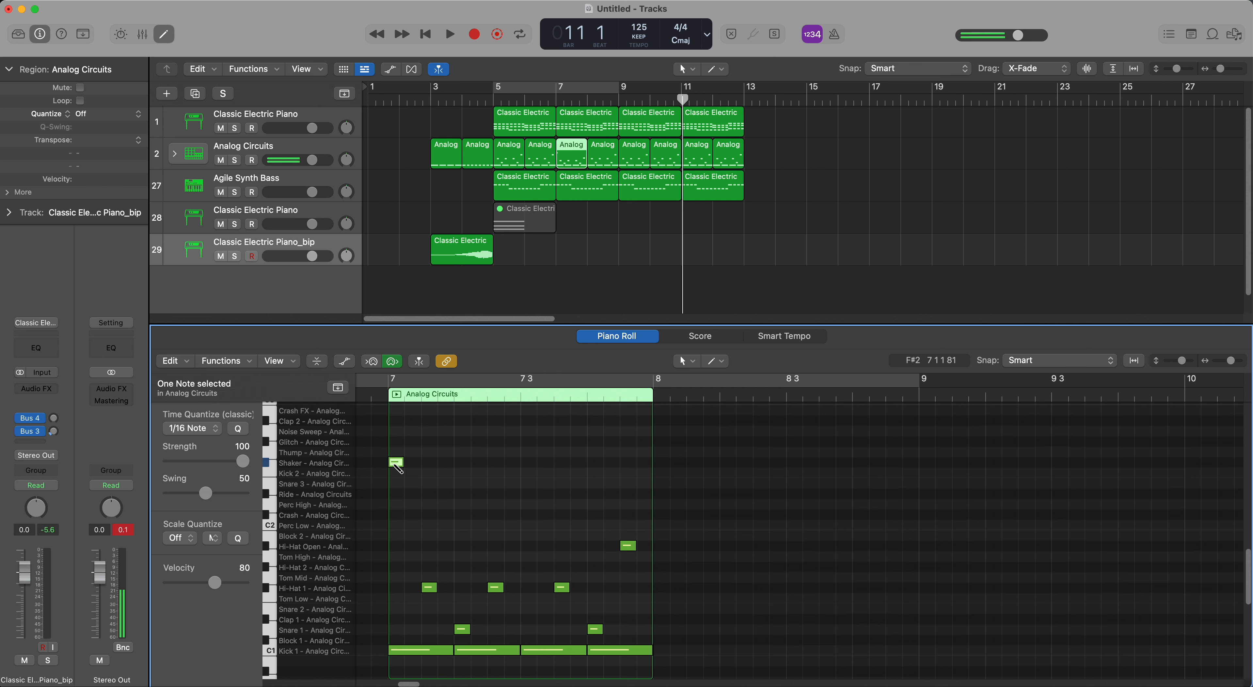
{"action": "left_click", "coordinate": [412, 461], "text": "super"}
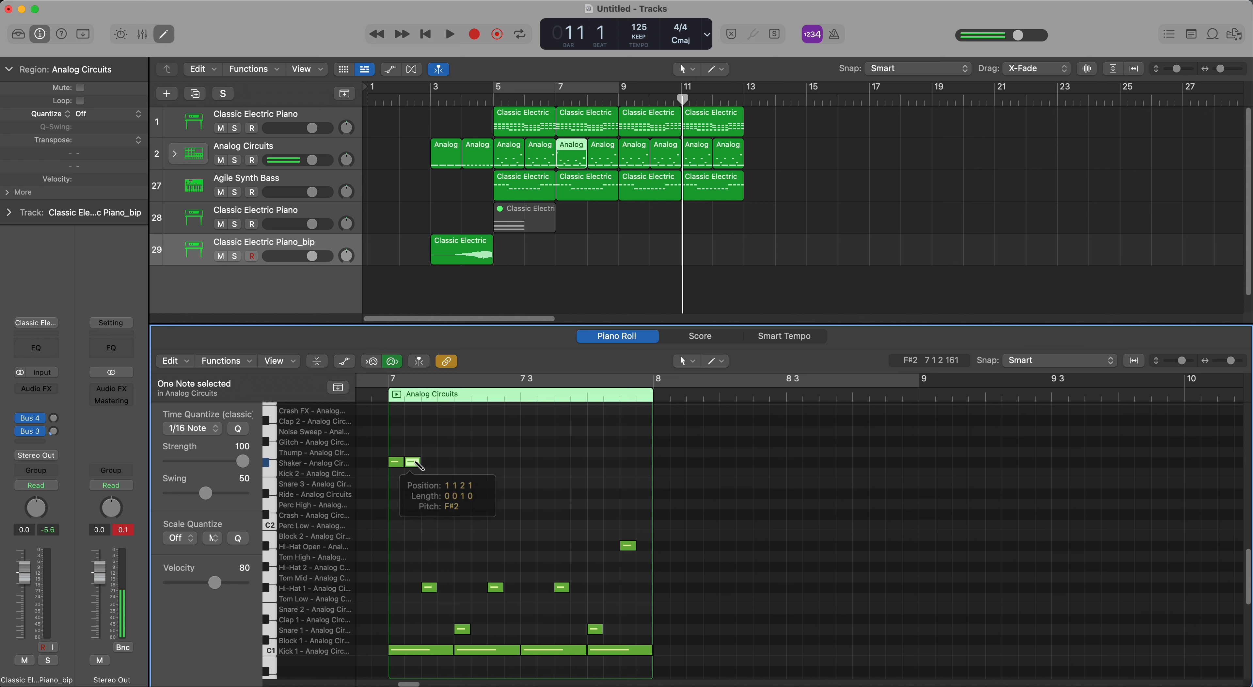
{"action": "left_click", "coordinate": [428, 462], "text": "super"}
{"action": "left_click", "coordinate": [445, 462], "text": "super"}
{"action": "left_click", "coordinate": [462, 461], "text": "super"}
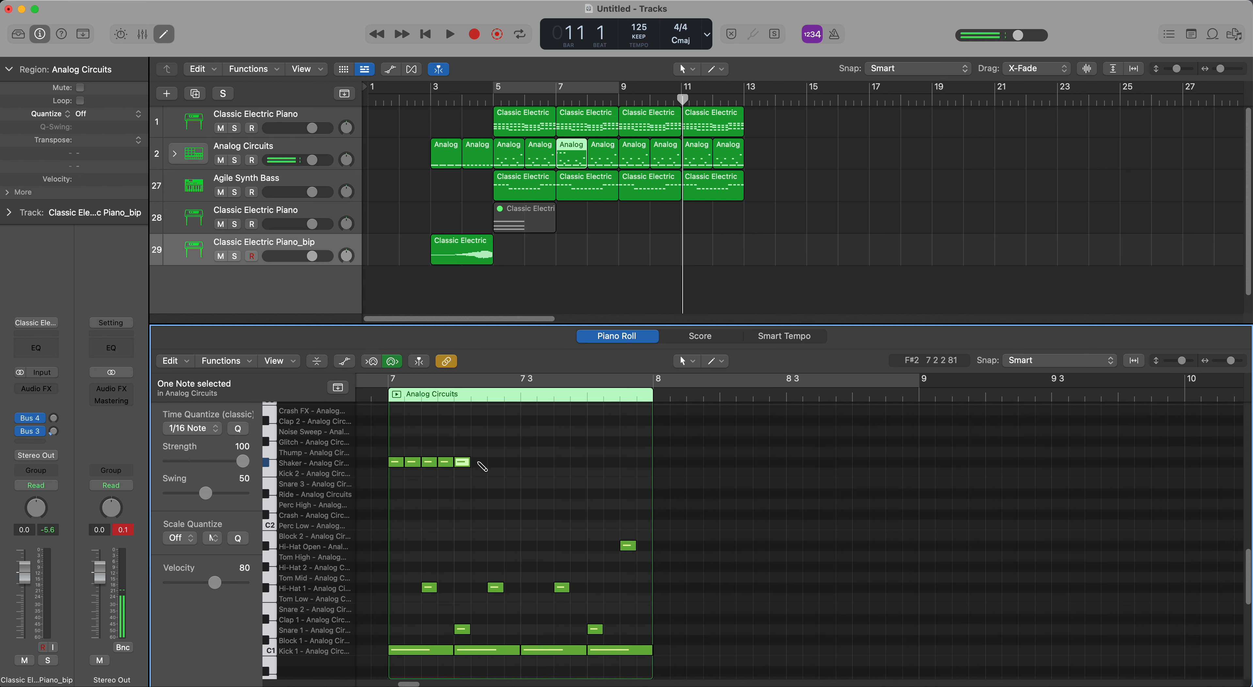
{"action": "left_click", "coordinate": [479, 462], "text": "super"}
{"action": "left_click", "coordinate": [495, 461], "text": "super"}
{"action": "left_click", "coordinate": [512, 462], "text": "super"}
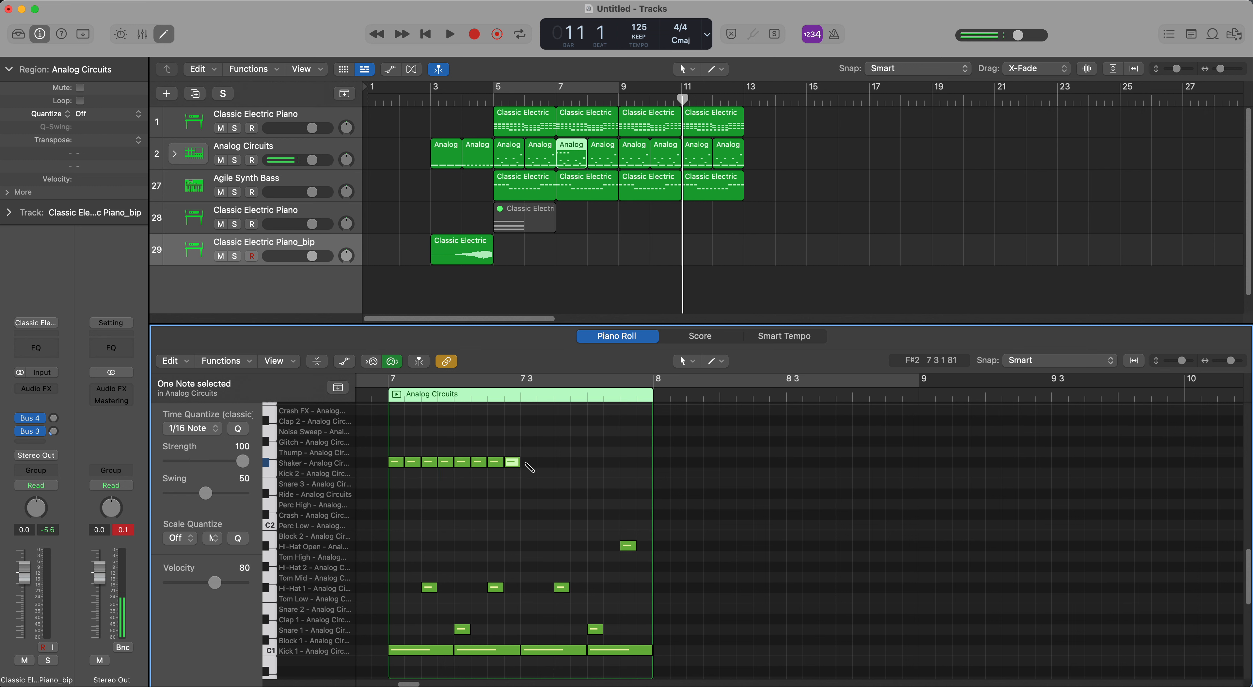
{"action": "left_click", "coordinate": [529, 462], "text": "super"}
{"action": "left_click", "coordinate": [545, 462], "text": "super"}
{"action": "left_click", "coordinate": [561, 462], "text": "super"}
{"action": "left_click", "coordinate": [578, 462], "text": "super"}
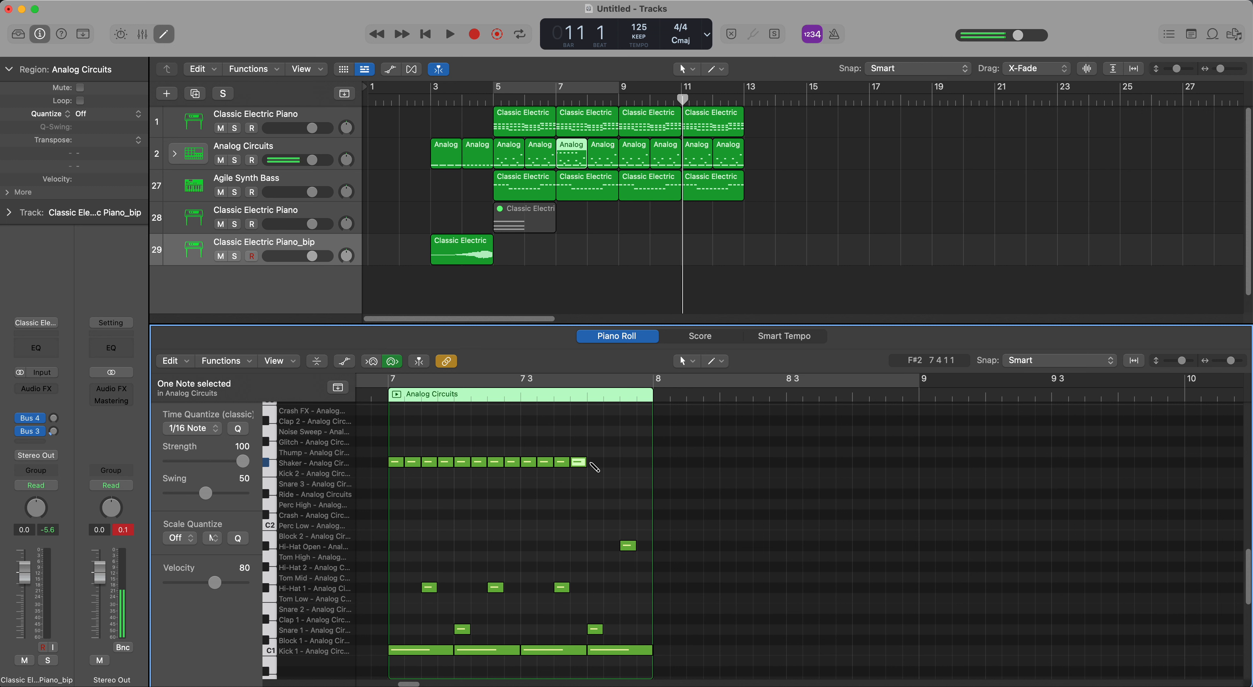
{"action": "left_click", "coordinate": [611, 463], "text": "super"}
{"action": "left_click", "coordinate": [628, 463], "text": "super"}
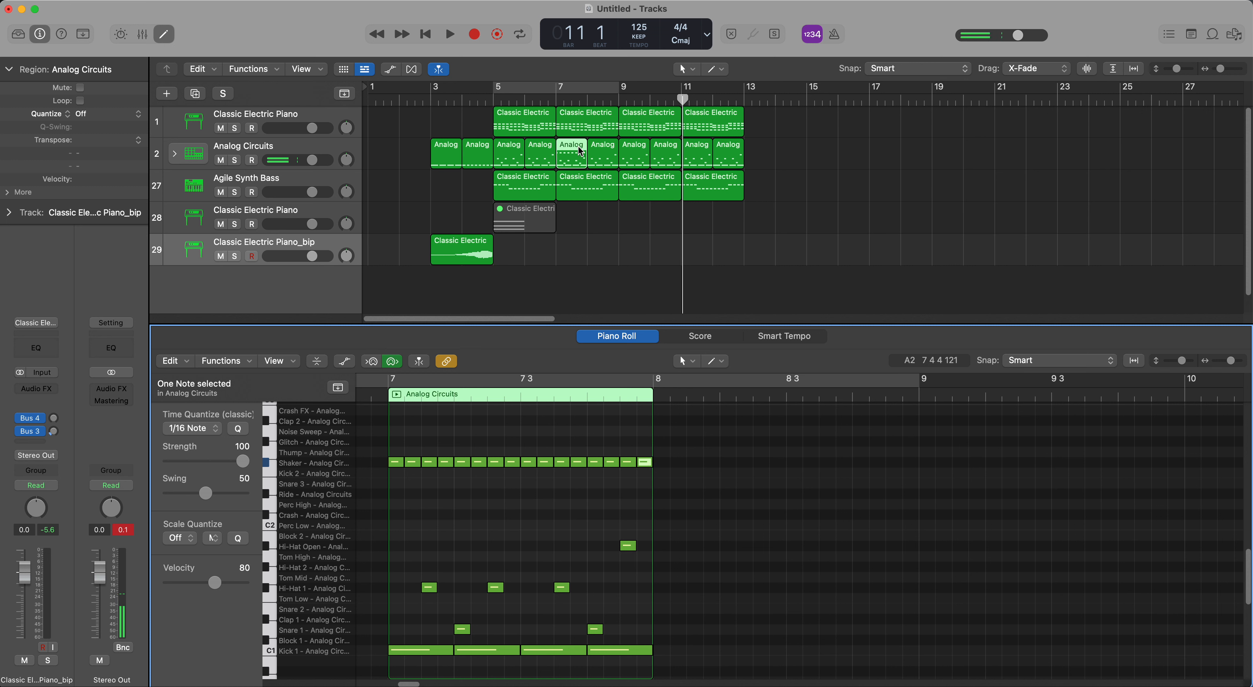
Replace the drum regions from bar 8 through bar 12 with copies of the bar 7 shaker region.
{"action": "left_click_drag", "start_coordinate": [754, 162], "coordinate": [602, 169]}
{"action": "key", "text": "Delete"}
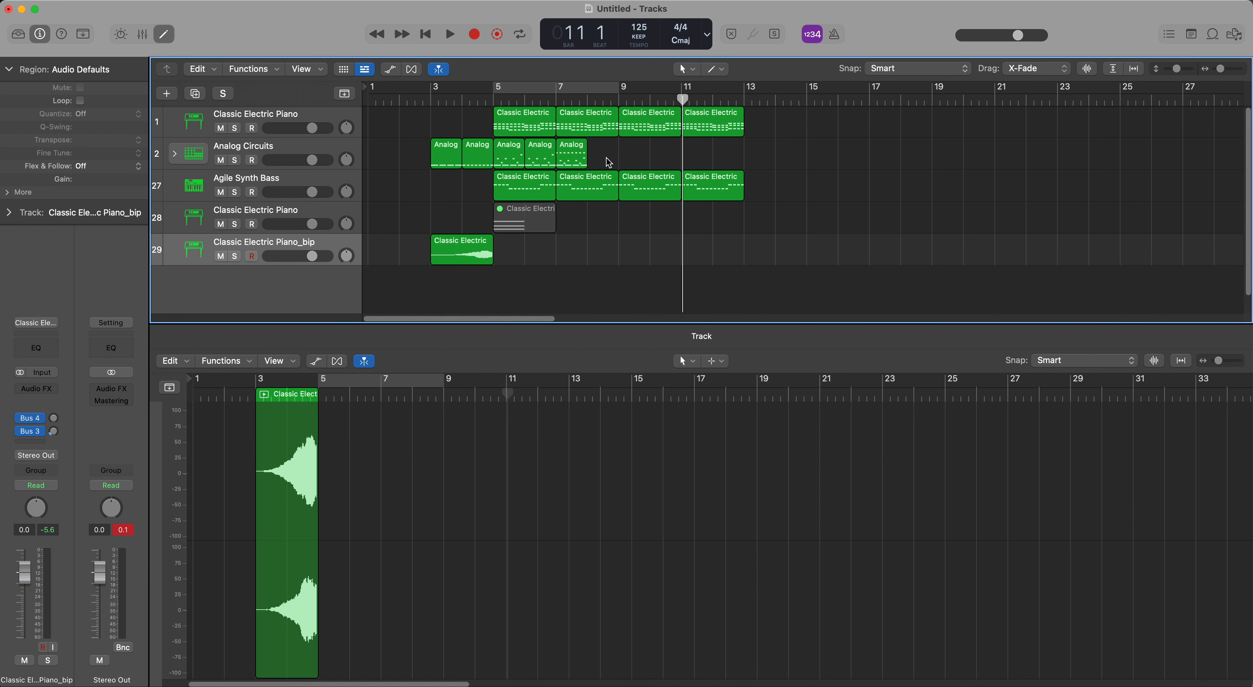
{"action": "left_click", "coordinate": [579, 165]}
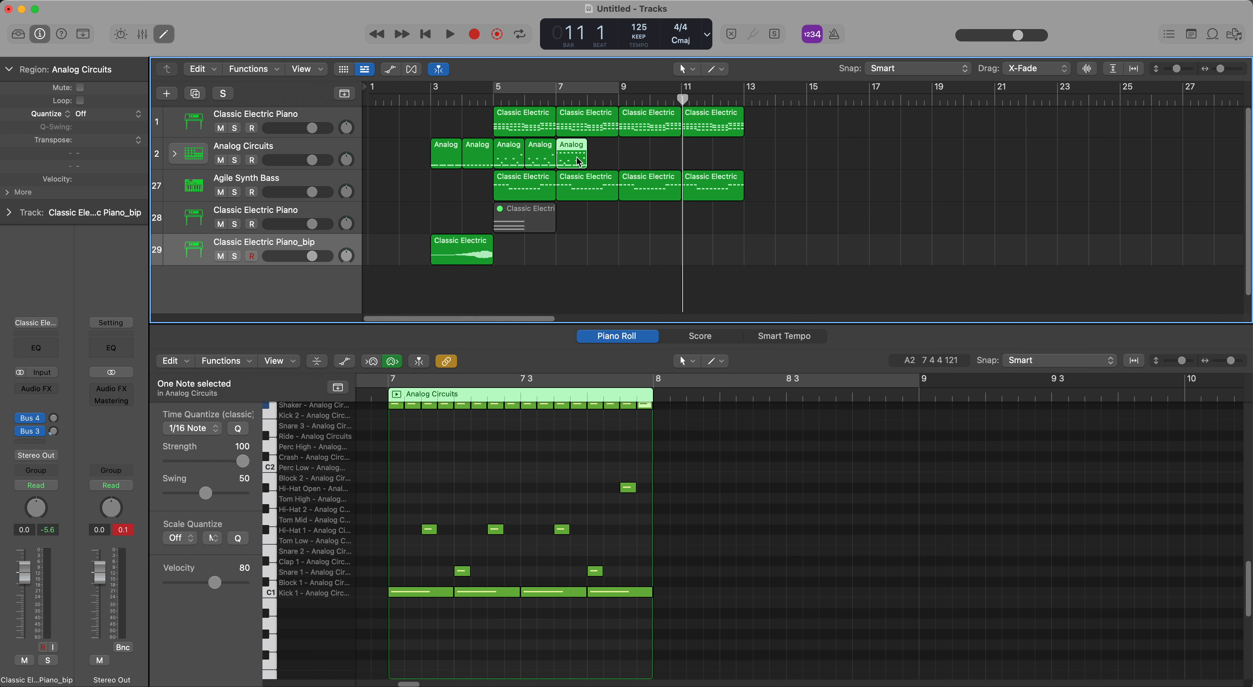
{"action": "left_click_drag", "start_coordinate": [579, 165], "coordinate": [693, 160]}
{"action": "left_click", "coordinate": [573, 159], "text": "shift"}
{"action": "left_click", "coordinate": [768, 160]}
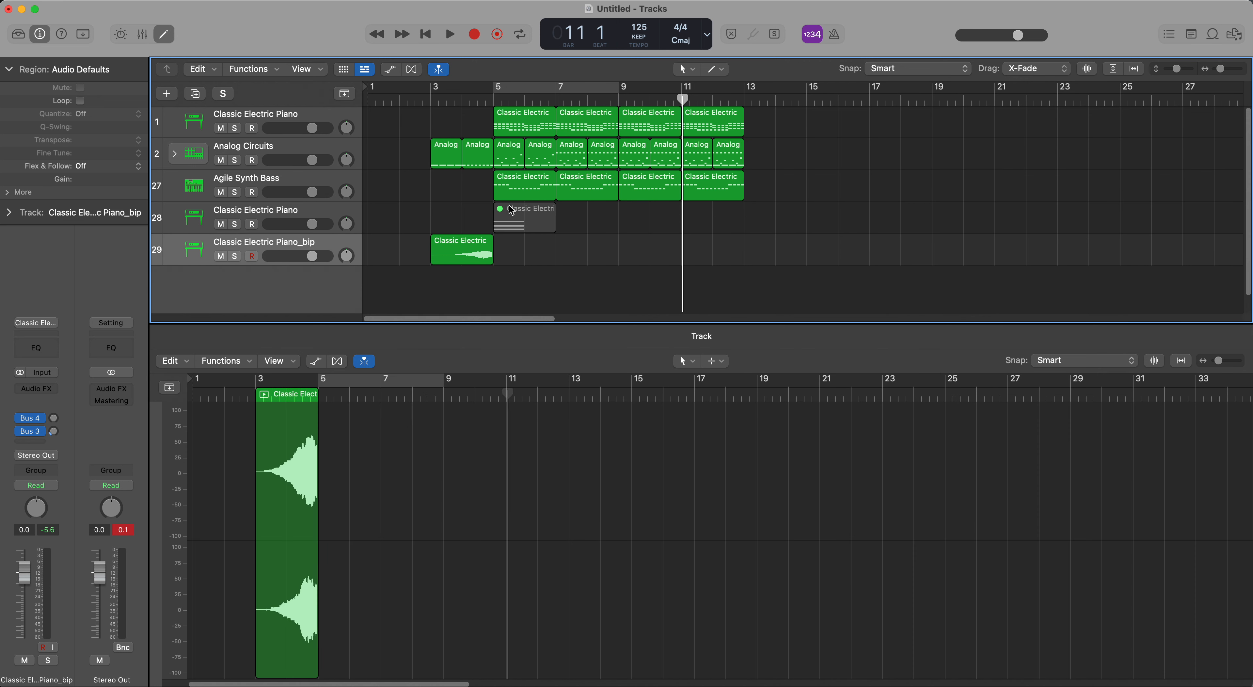
Add a software instrument track below the reversed chord track and load the SoCal drum kit onto it.
{"action": "left_click", "coordinate": [475, 258]}
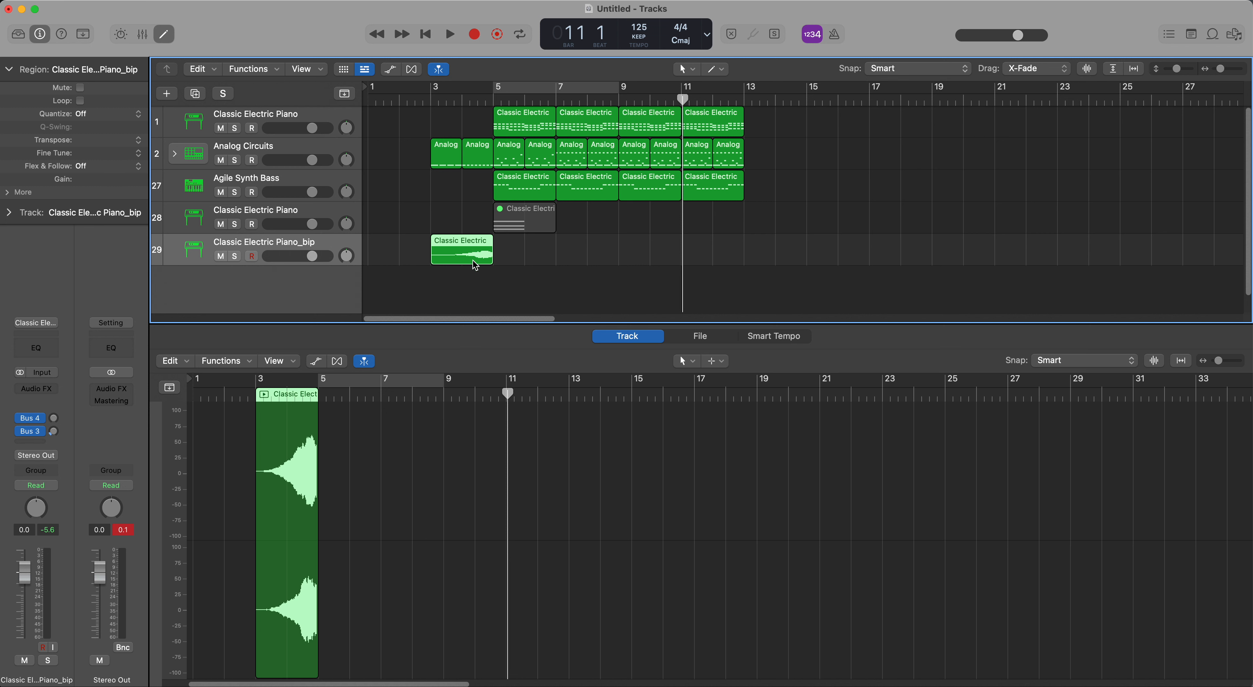
{"action": "left_click", "coordinate": [430, 98]}
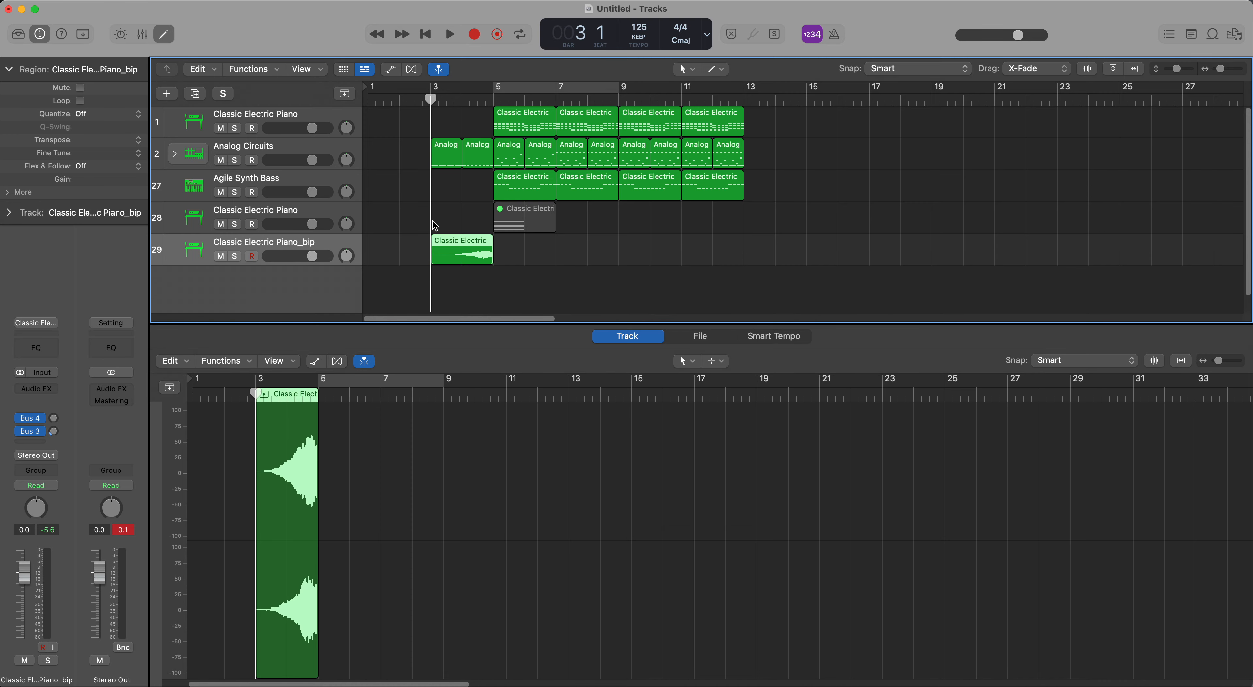
{"action": "left_click", "coordinate": [348, 214]}
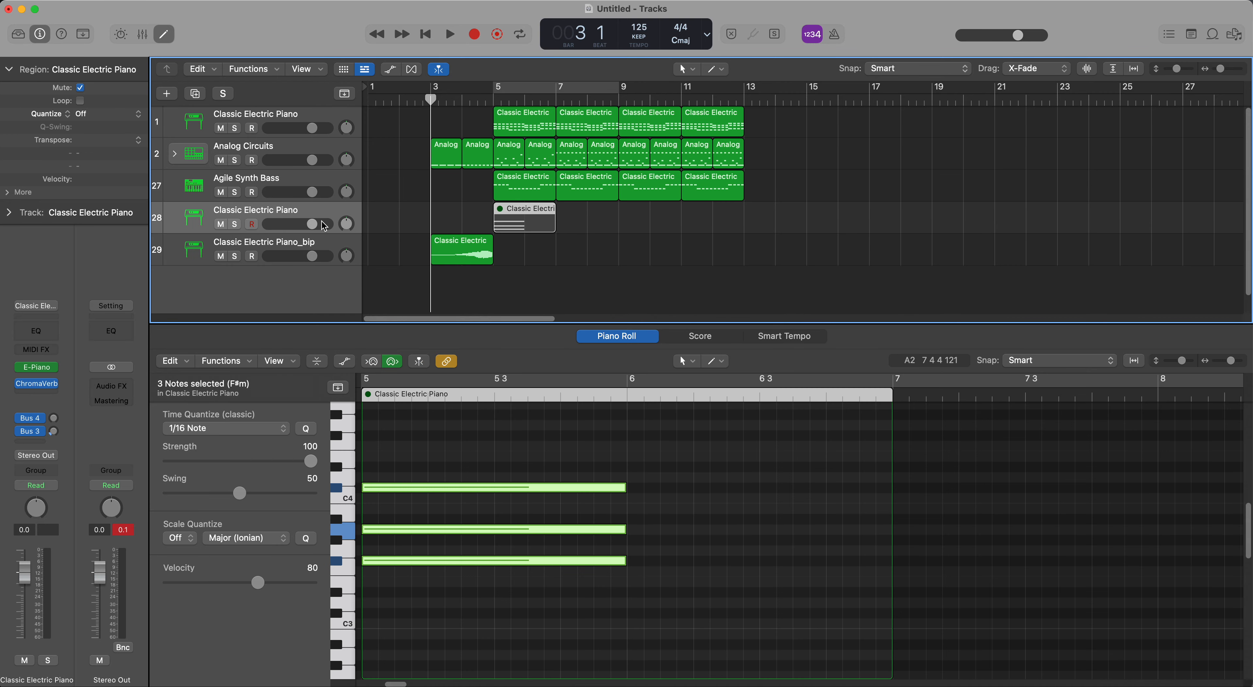
{"action": "double_click", "coordinate": [313, 284]}
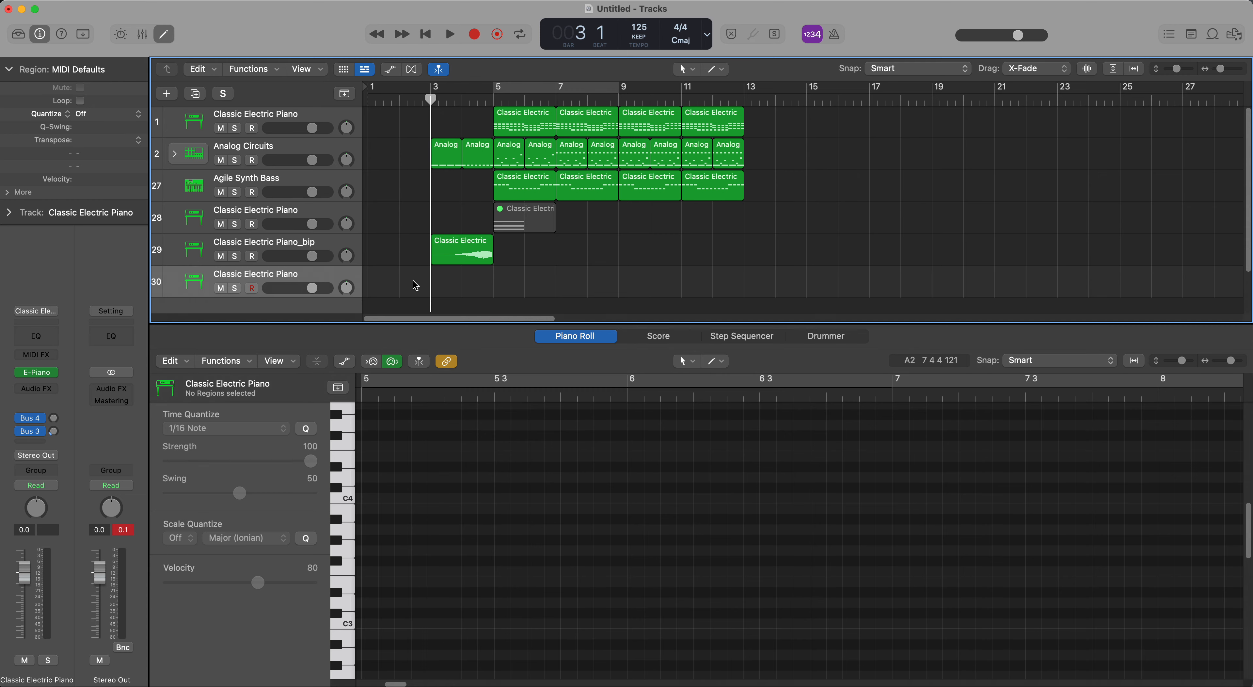
{"action": "left_click", "coordinate": [18, 34]}
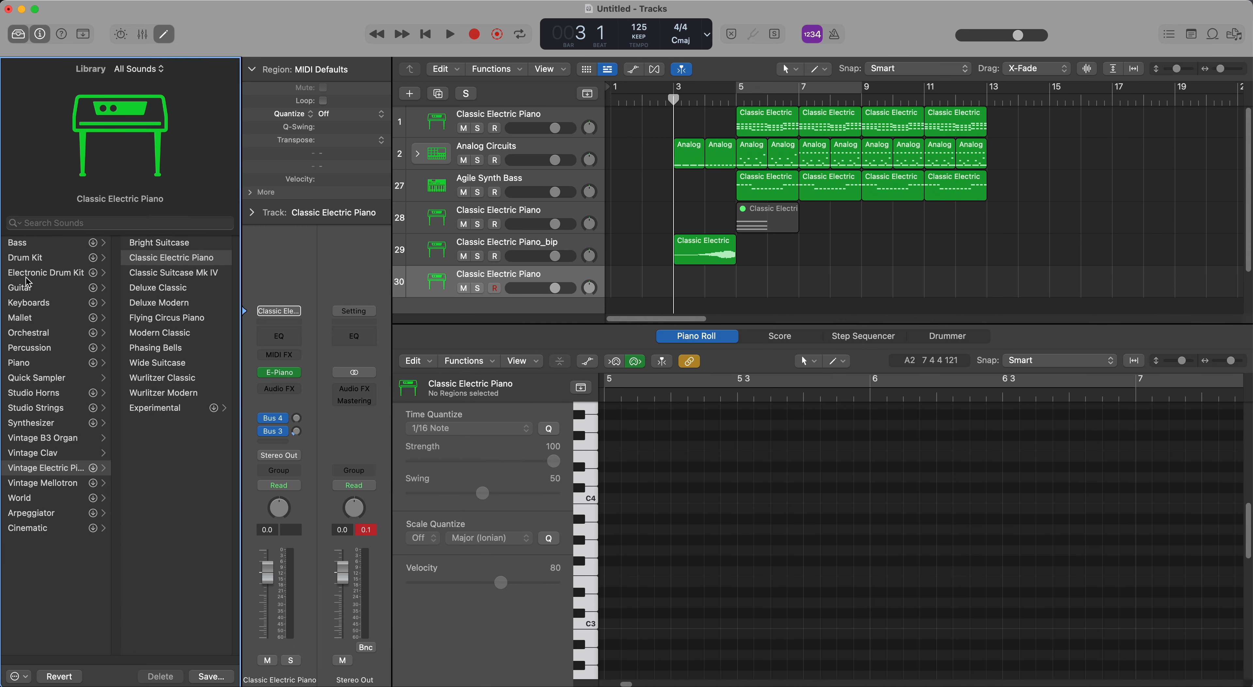
{"action": "left_click", "coordinate": [42, 261]}
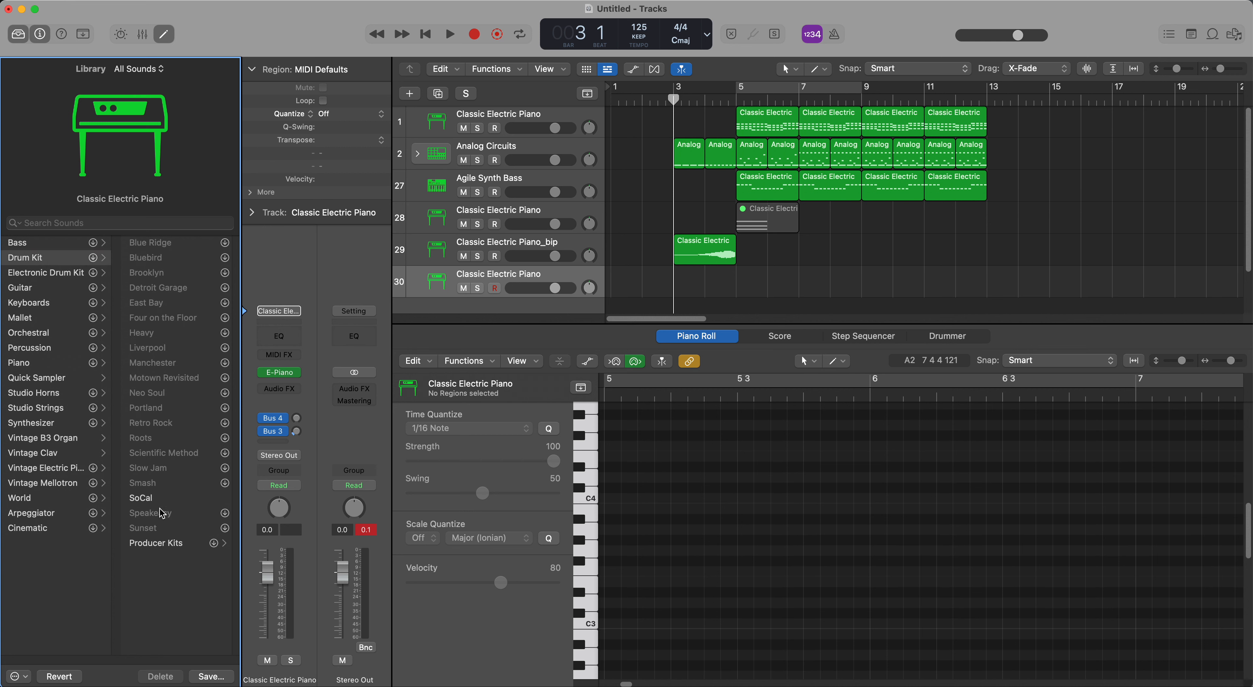
{"action": "left_click", "coordinate": [141, 498]}
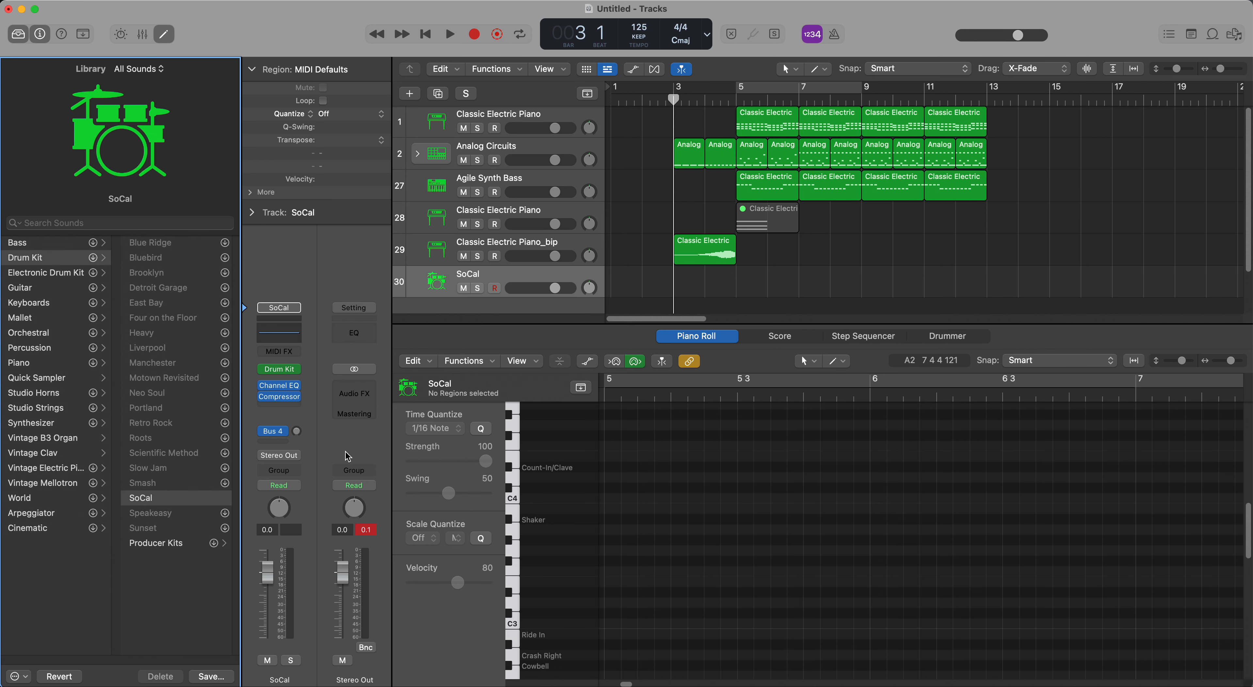
Create an empty MIDI region at bar 5 on the SoCal track and audition its drum sounds.
{"action": "scroll", "coordinate": [565, 555], "scroll_direction": "down", "scroll_amount": 5}
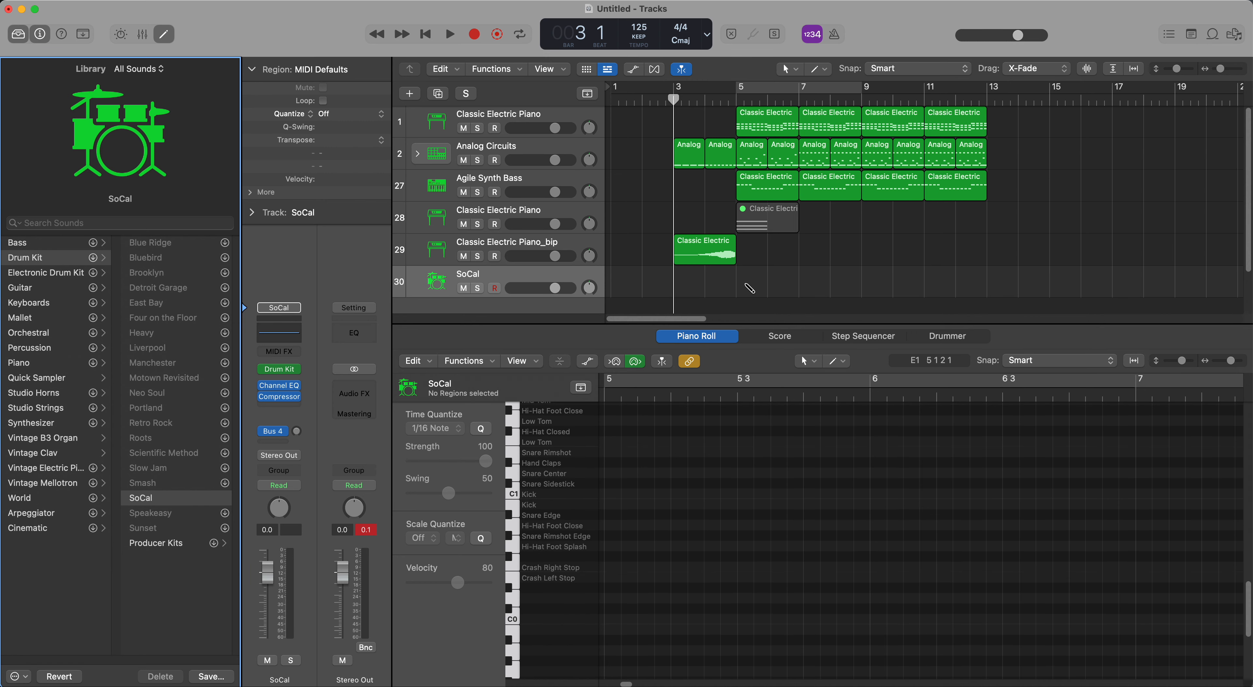
{"action": "double_click", "coordinate": [749, 285]}
{"action": "scroll", "coordinate": [579, 591], "scroll_direction": "up", "scroll_amount": 2}
{"action": "scroll", "coordinate": [565, 601], "scroll_direction": "down", "scroll_amount": 5}
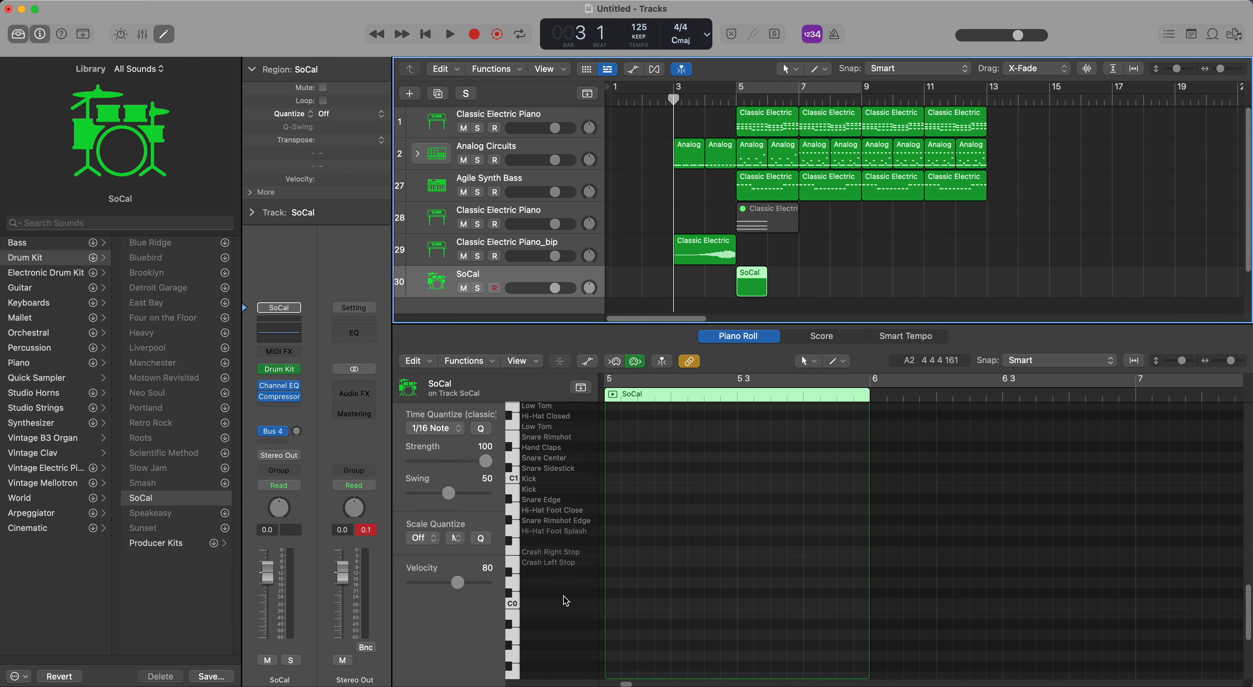
{"action": "left_click", "coordinate": [516, 585]}
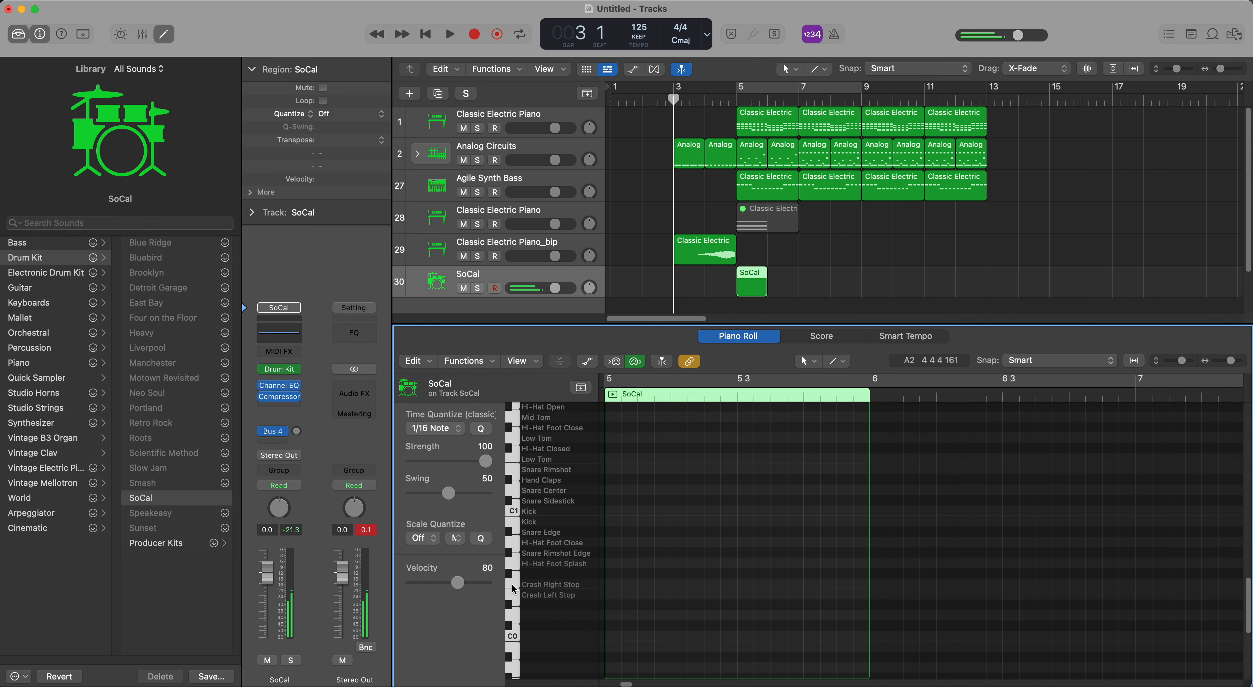
{"action": "scroll", "coordinate": [522, 512], "scroll_direction": "up", "scroll_amount": 3}
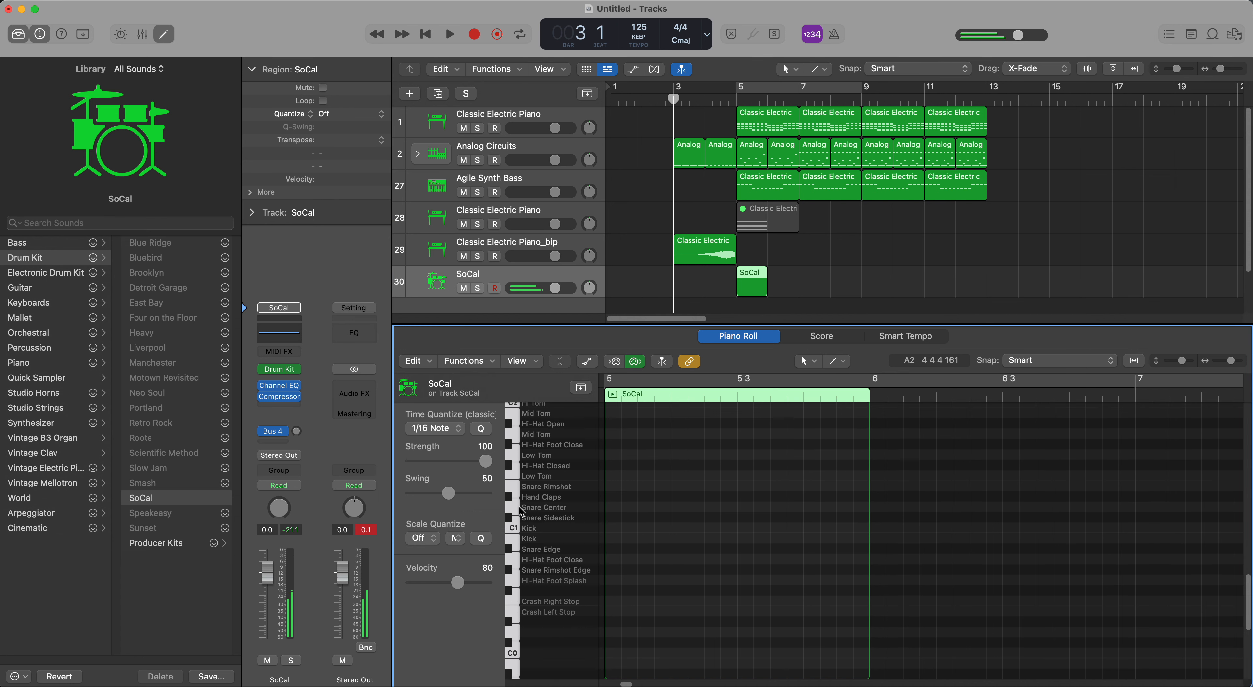
{"action": "scroll", "coordinate": [522, 512], "scroll_direction": "up", "scroll_amount": 3}
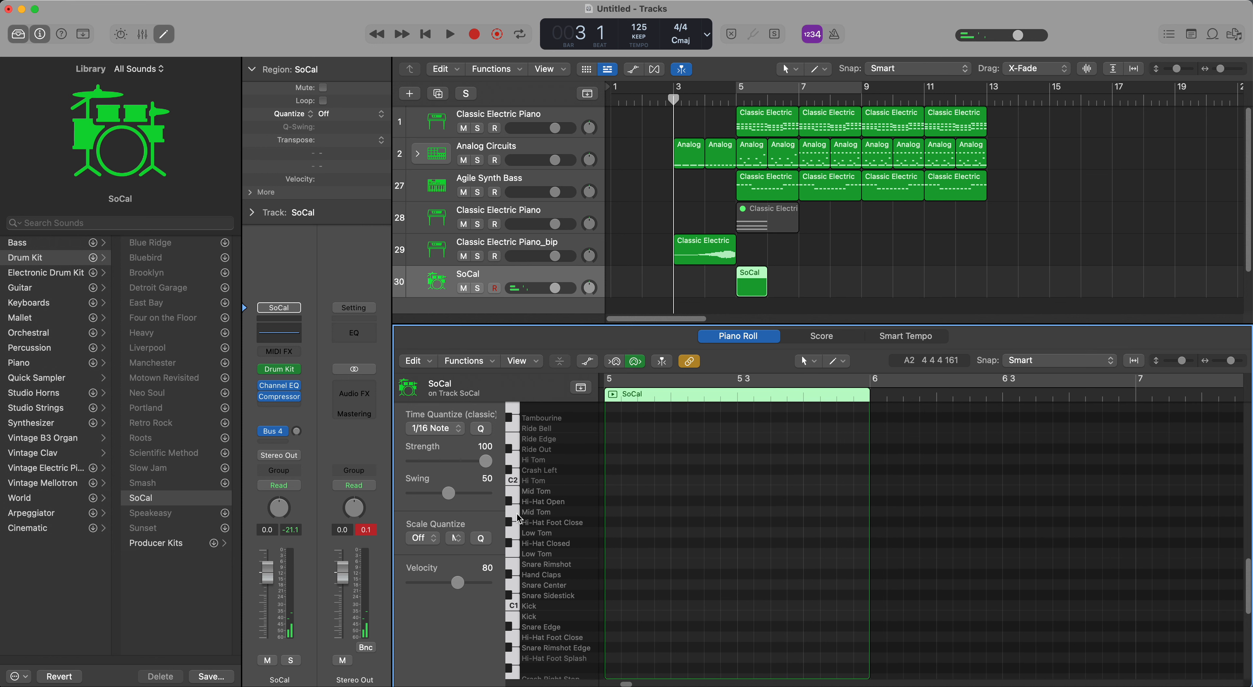
{"action": "scroll", "coordinate": [520, 461], "scroll_direction": "up", "scroll_amount": 1}
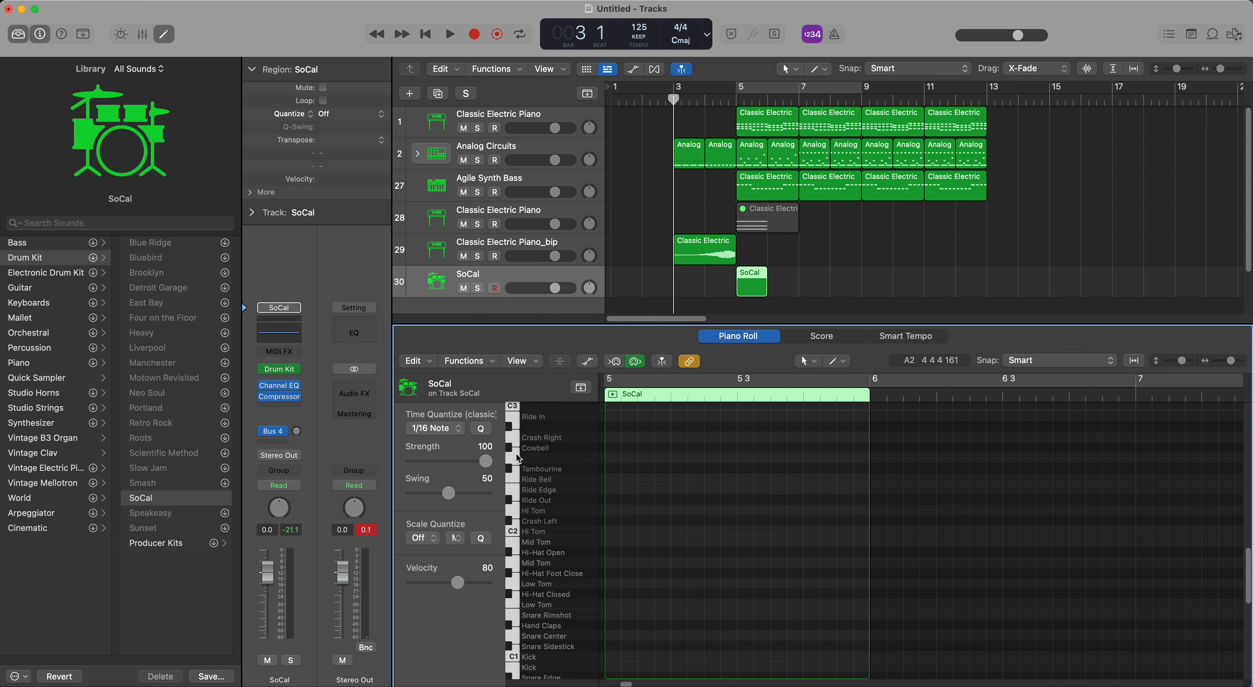
Draw a one-bar Crash Right note at bar 5 with velocity 125, extending the SoCal region to bar 8.
{"action": "left_click", "coordinate": [518, 441]}
{"action": "left_click", "coordinate": [612, 437]}
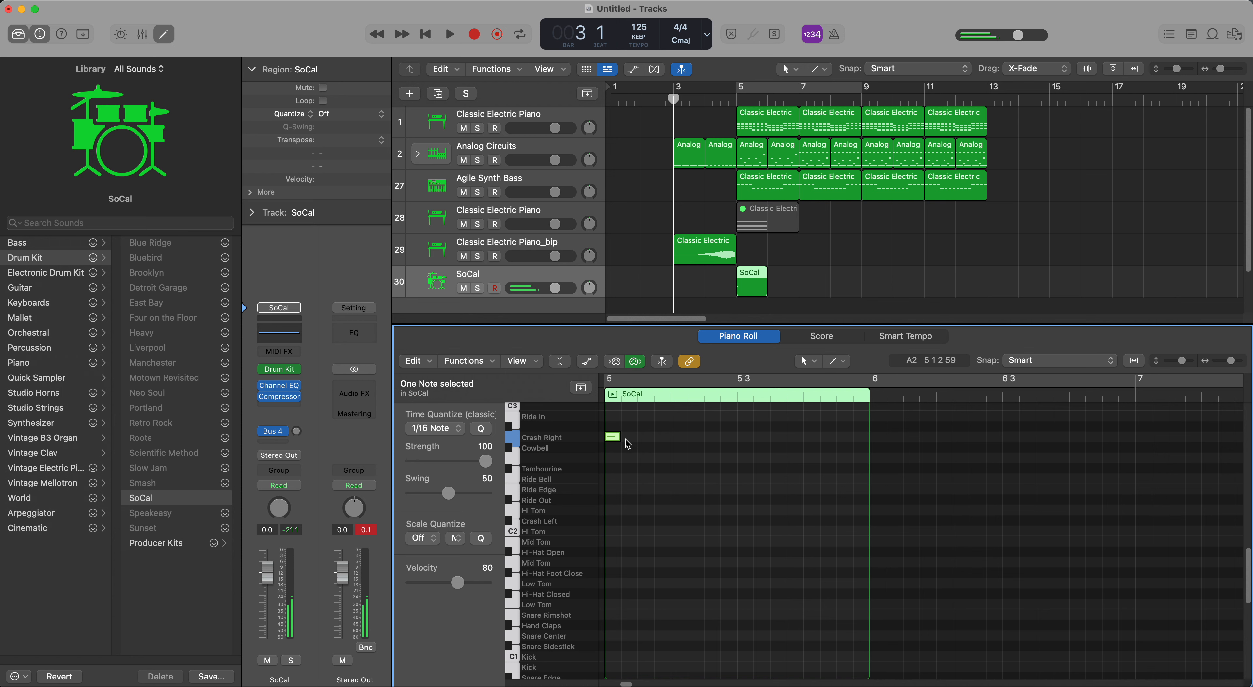
{"action": "left_click_drag", "start_coordinate": [620, 438], "coordinate": [1174, 480]}
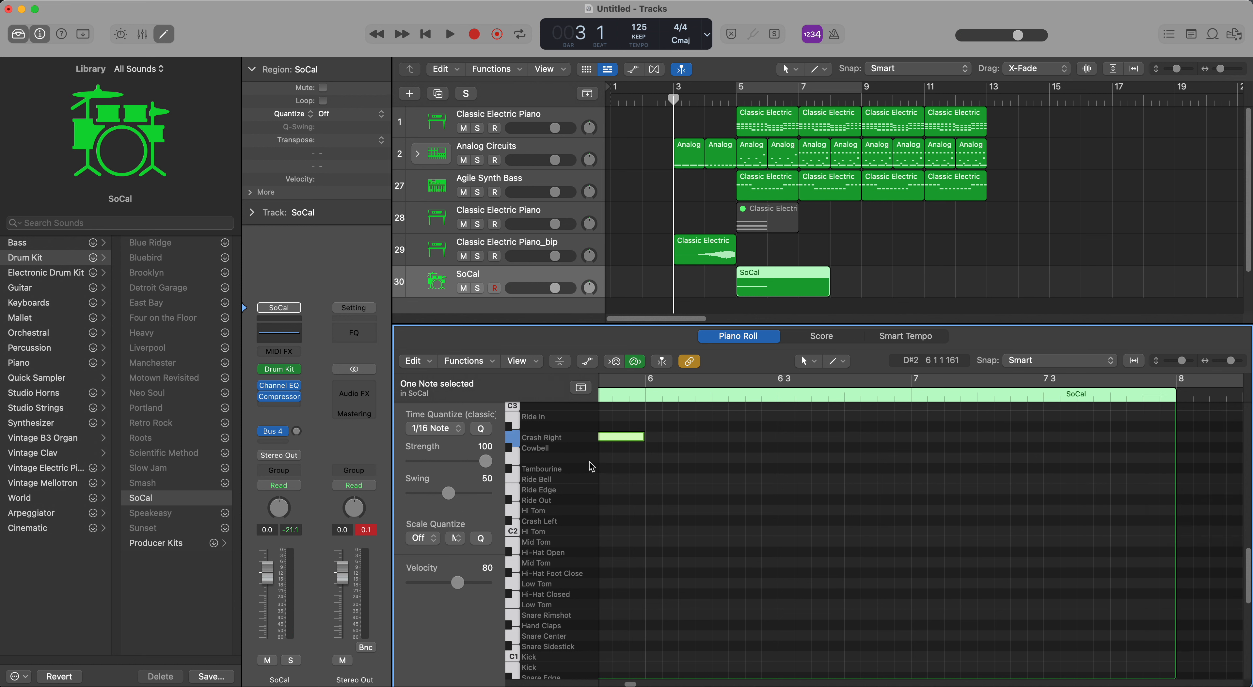
{"action": "left_click_drag", "start_coordinate": [463, 588], "coordinate": [488, 587]}
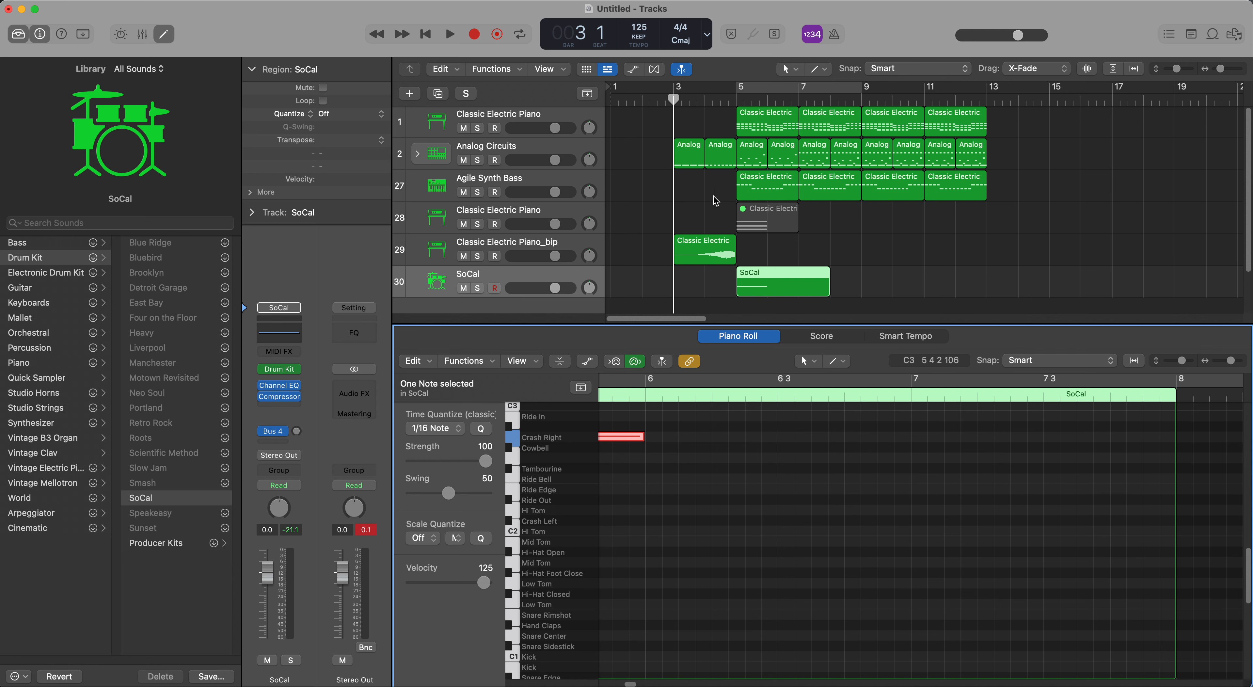
Play the arrangement from the end of bar 4 to hear the crash in context.
{"action": "left_click", "coordinate": [732, 103]}
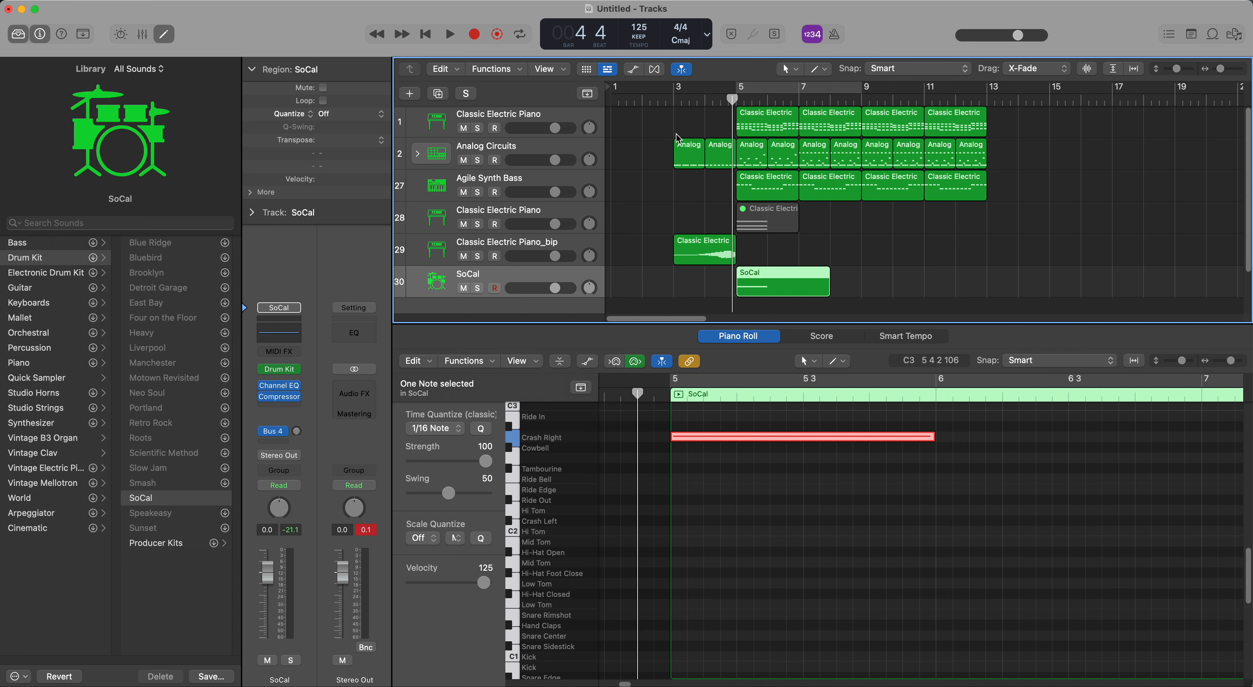
{"action": "key", "text": "space"}
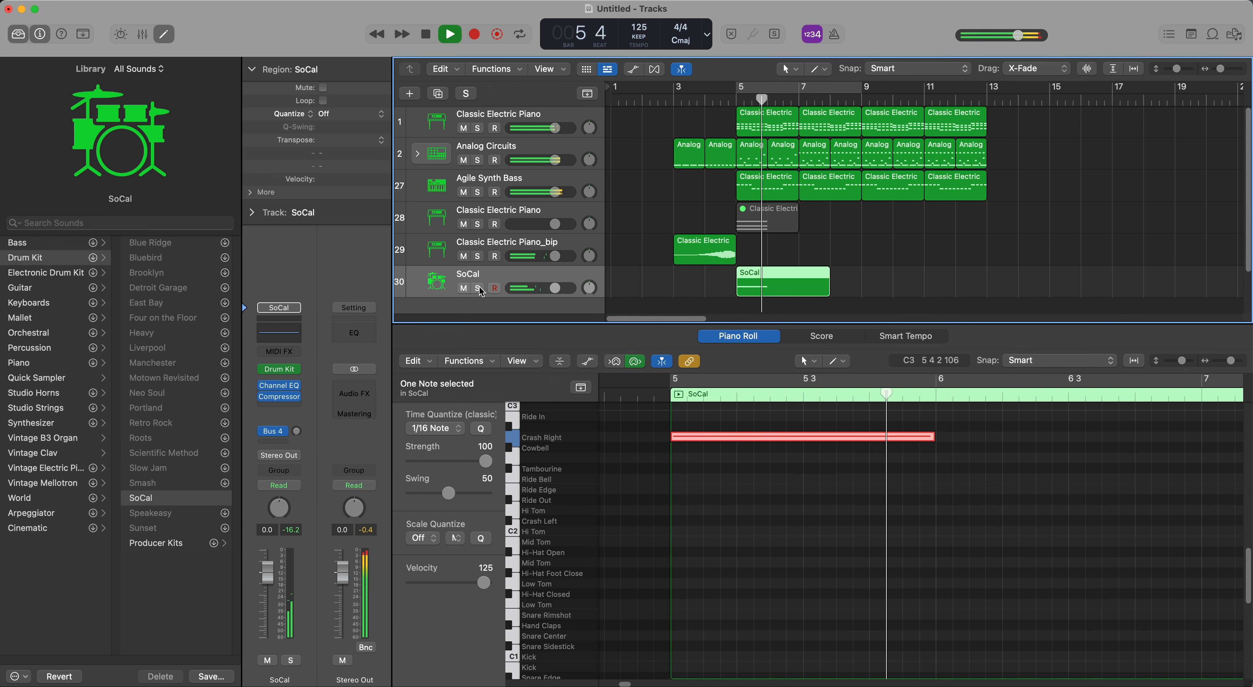
{"action": "key", "text": "space"}
Insert a ChromaVerb reverb on the SoCal track after the Compressor and load its Drums Ambience preset.
{"action": "left_click_drag", "start_coordinate": [629, 684], "coordinate": [621, 684]}
{"action": "scroll", "coordinate": [778, 262], "scroll_direction": "down", "scroll_amount": 3}
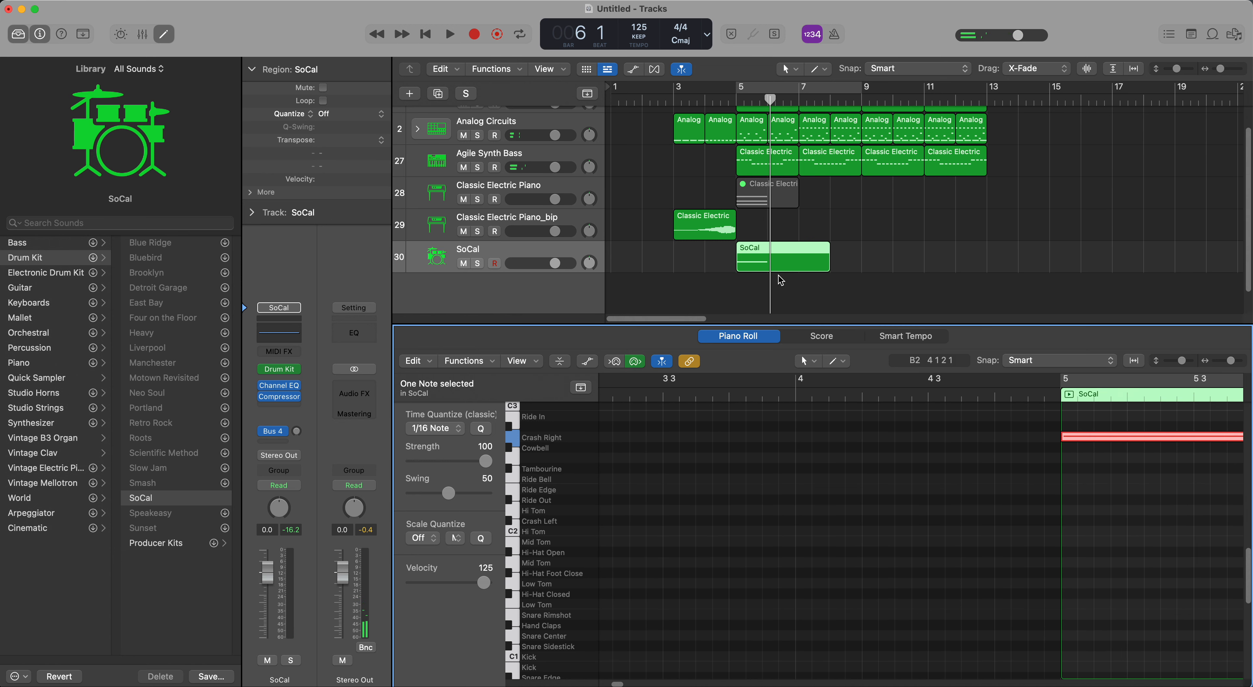
{"action": "left_click", "coordinate": [765, 244]}
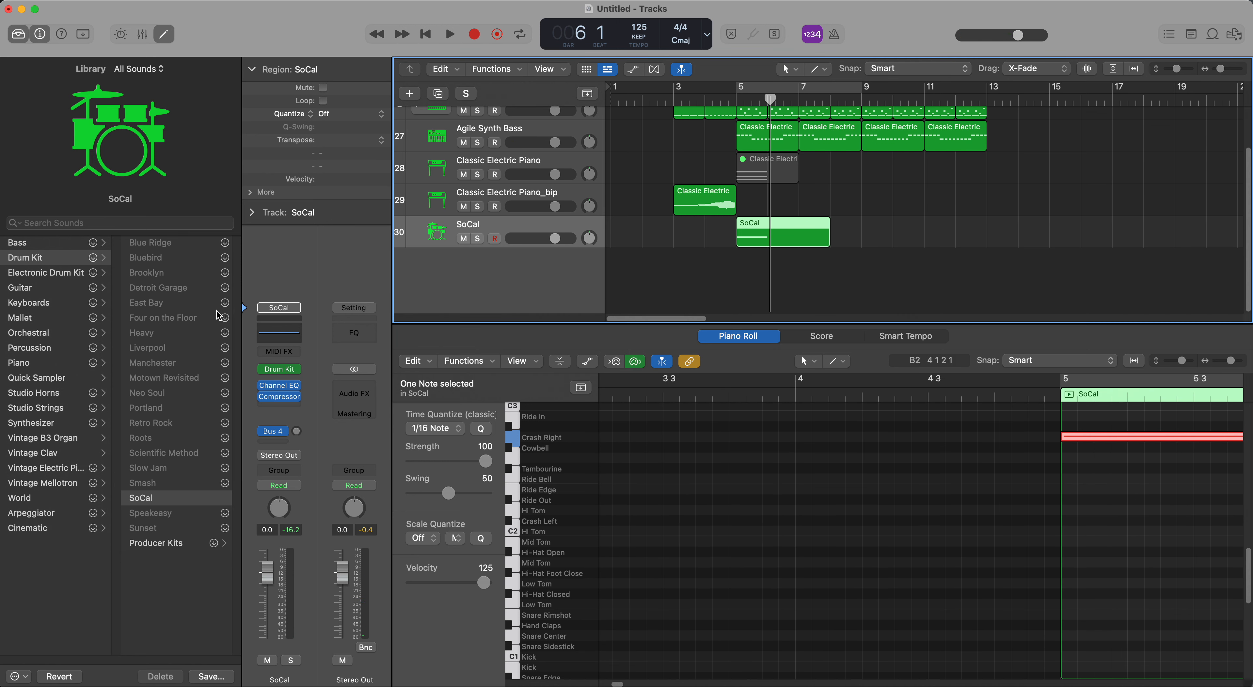
{"action": "left_click", "coordinate": [280, 409]}
{"action": "mouse_move", "coordinate": [347, 627]}
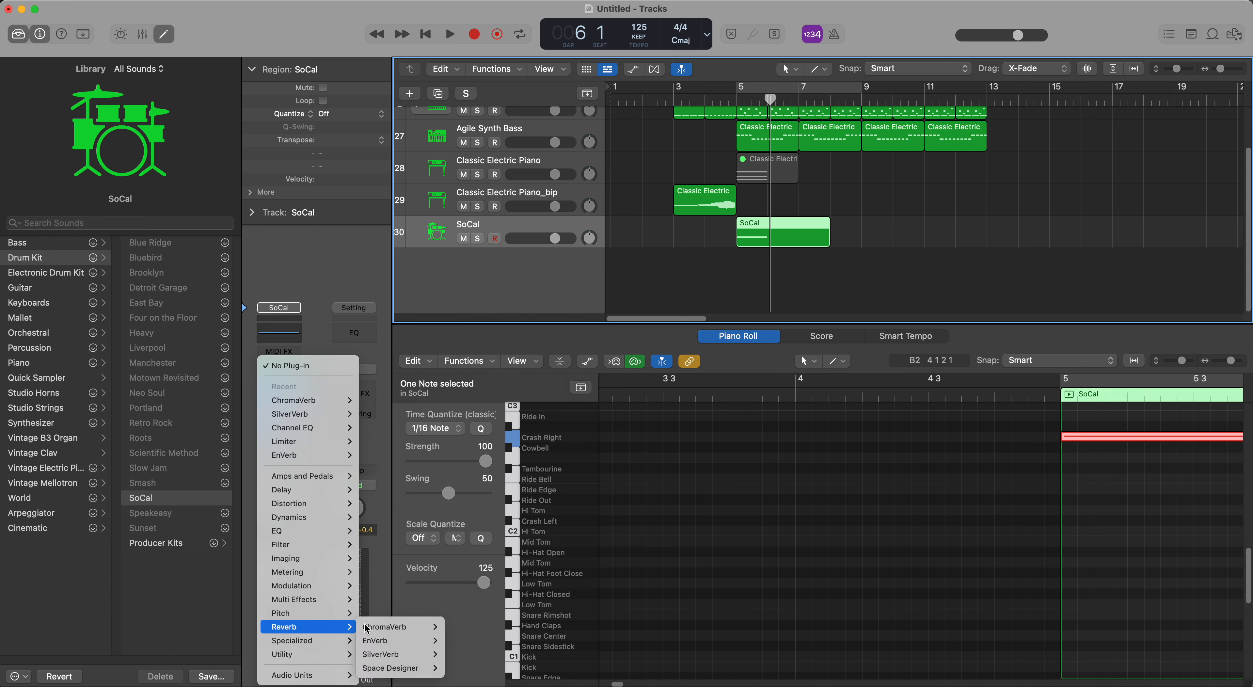
{"action": "mouse_move", "coordinate": [418, 628]}
{"action": "left_click", "coordinate": [458, 628]}
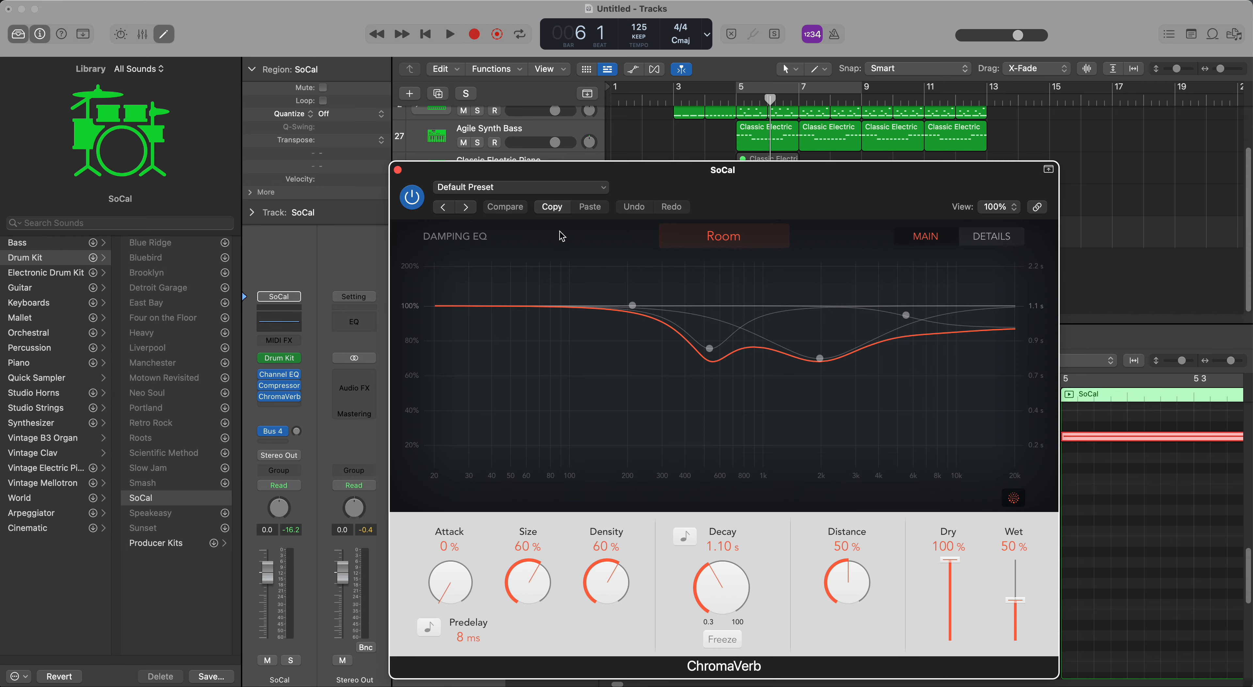
{"action": "left_click", "coordinate": [467, 209]}
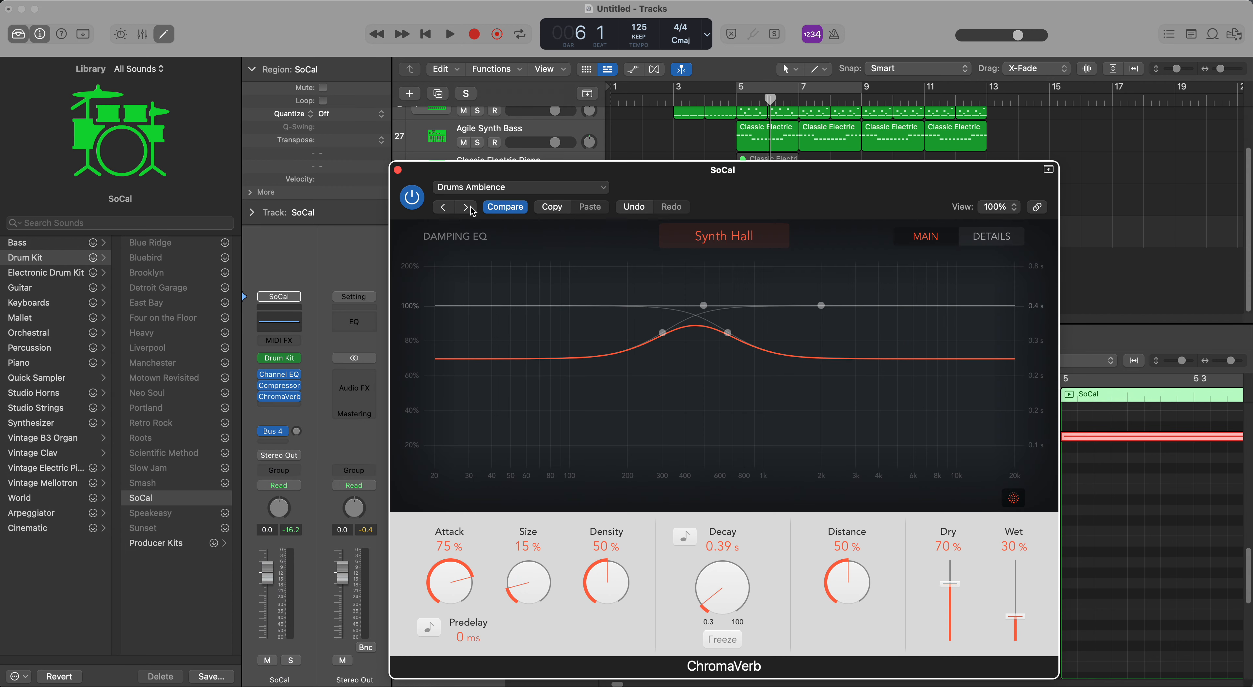
Turn on cycle playback for bars 5 to 9 and solo the SoCal track while it plays.
{"action": "left_click_drag", "start_coordinate": [630, 168], "coordinate": [557, 269]}
{"action": "left_click", "coordinate": [760, 92]}
{"action": "key", "text": "space"}
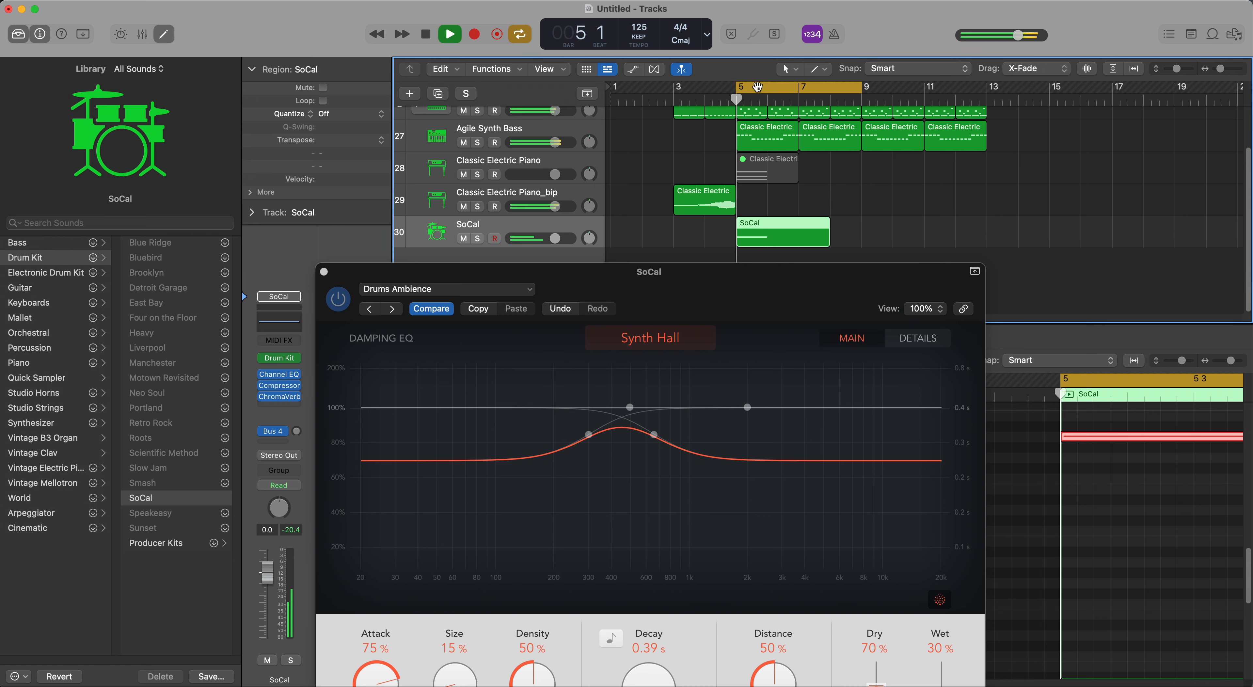
{"action": "left_click", "coordinate": [478, 239]}
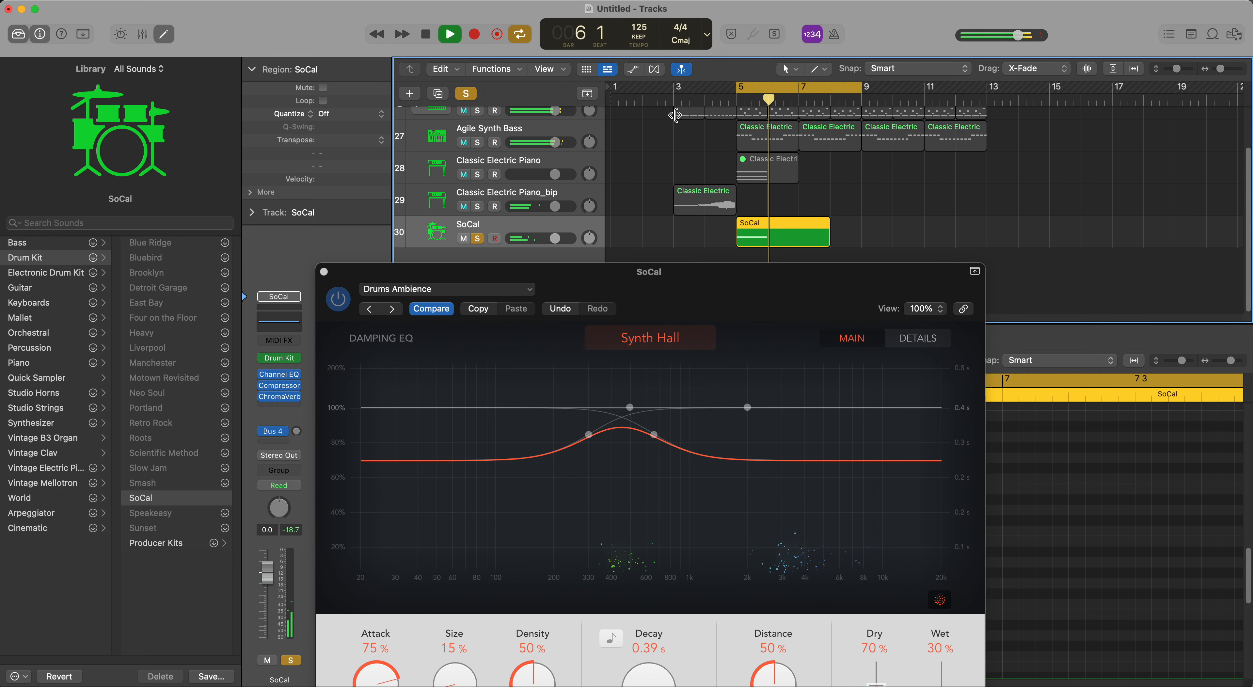
{"action": "left_click_drag", "start_coordinate": [859, 268], "coordinate": [822, 148]}
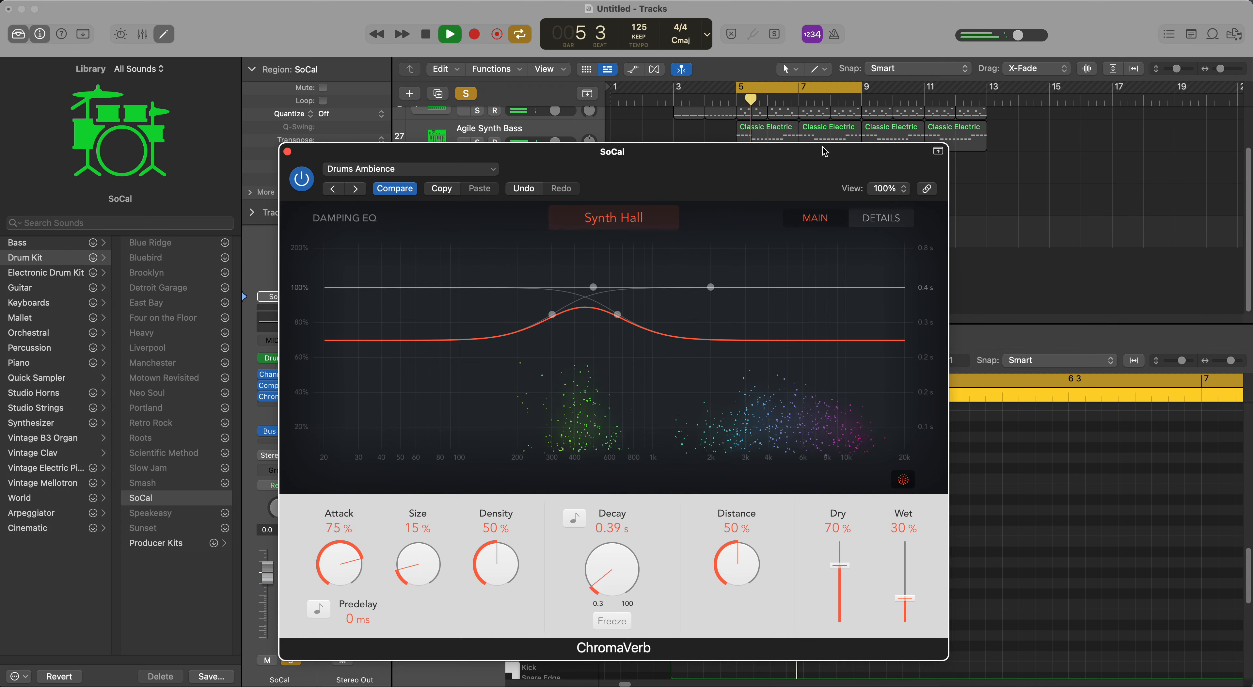
Set the crash reverb's Wet level to 100%, Decay to 4.30 s and Size to 55%, listening to the result.
{"action": "left_click_drag", "start_coordinate": [905, 598], "coordinate": [907, 520]}
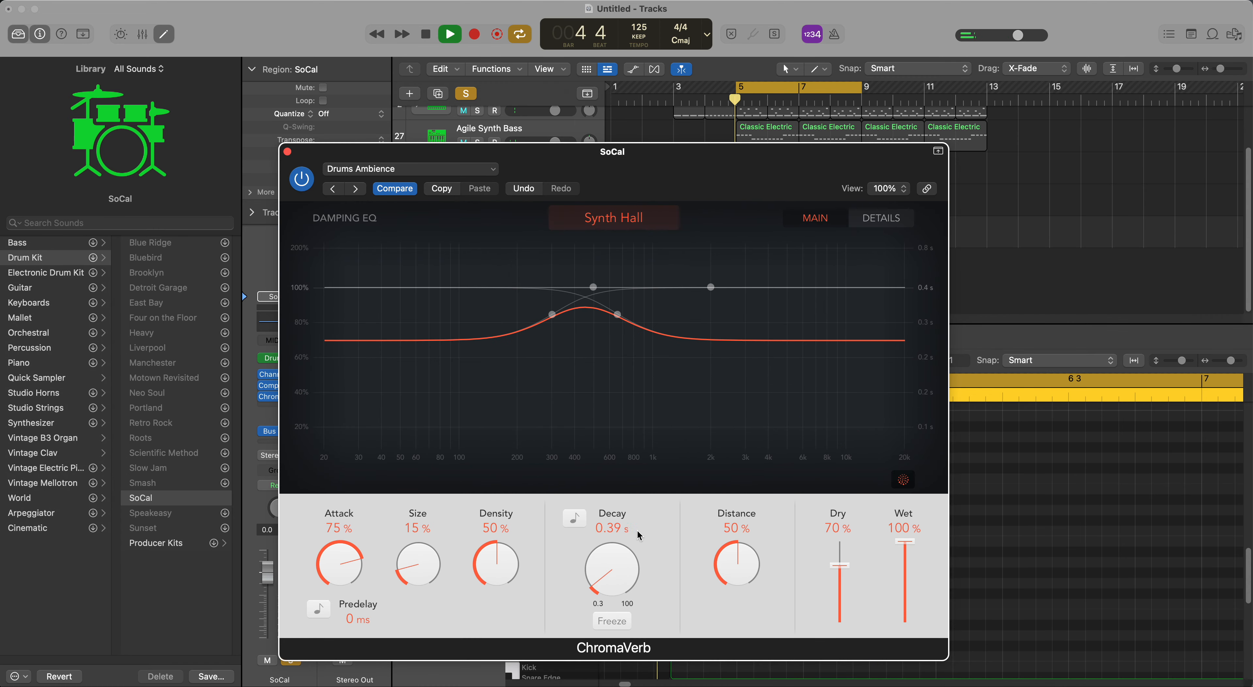
{"action": "left_click_drag", "start_coordinate": [611, 568], "coordinate": [609, 424]}
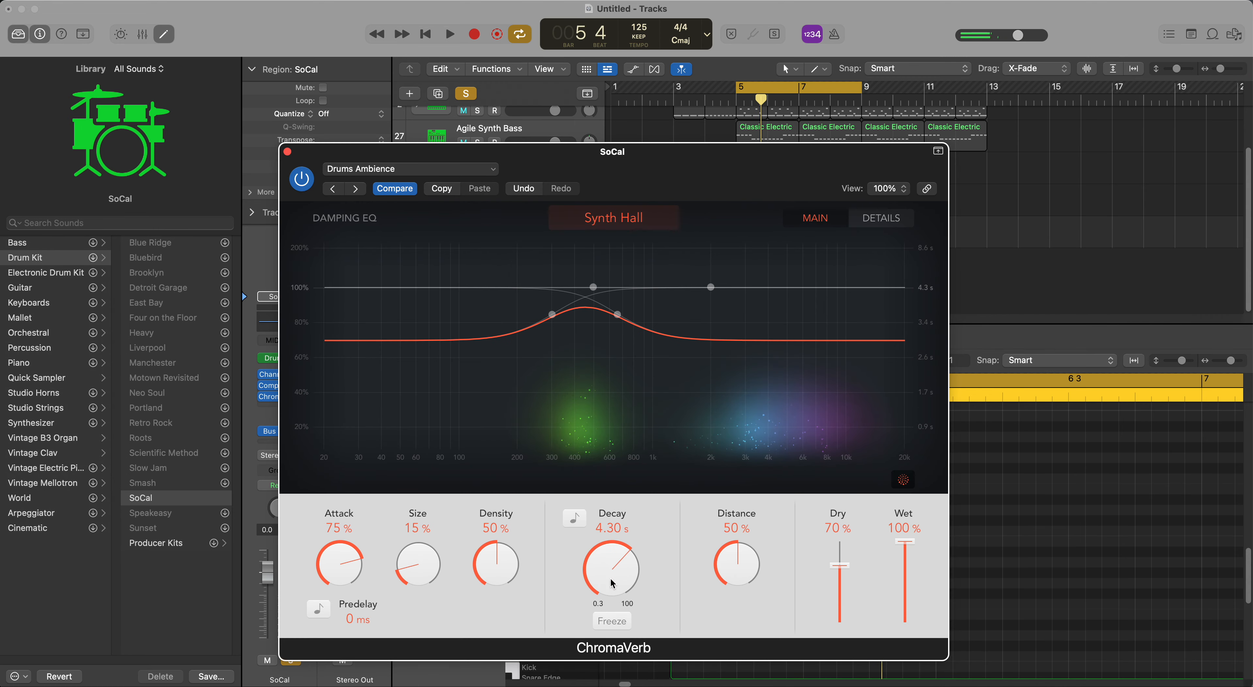
{"action": "left_click_drag", "start_coordinate": [418, 560], "coordinate": [430, 501]}
{"action": "key", "text": "space"}
{"action": "key", "text": "space"}
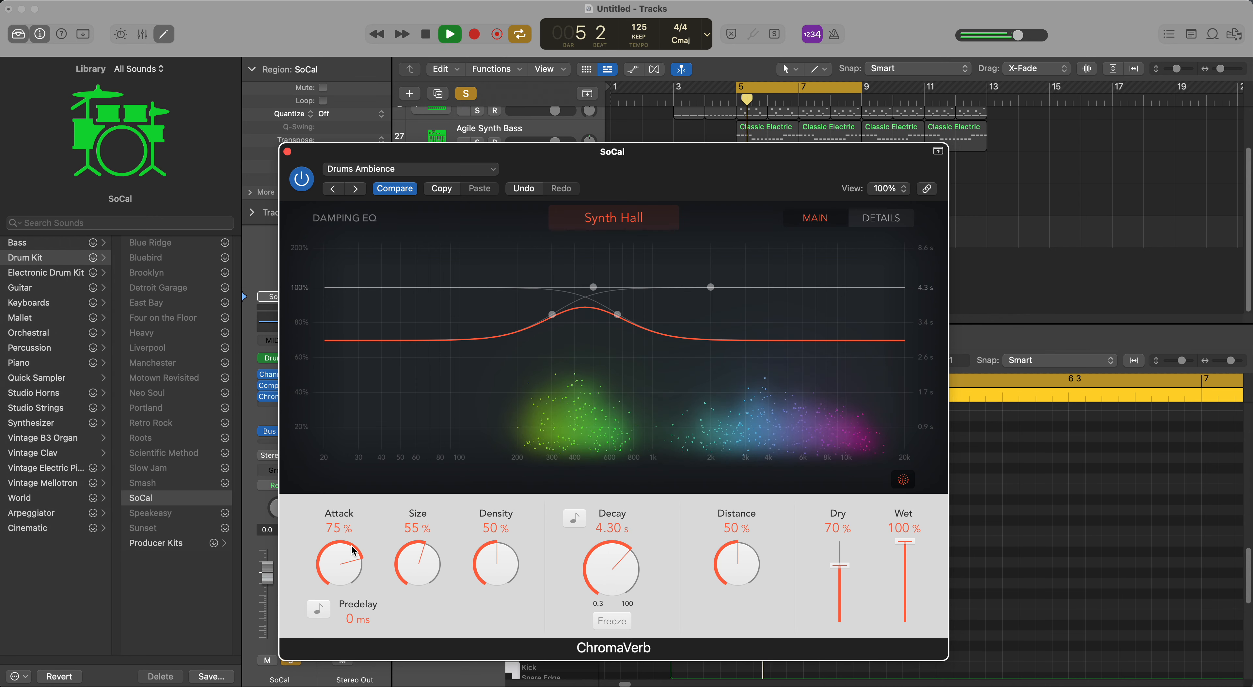
Set the ChromaVerb's Attack to 52%, Distance to 59% and Decay to 5.60 s, replay the crash and close the plug-in.
{"action": "left_click_drag", "start_coordinate": [339, 562], "coordinate": [341, 596]}
{"action": "key", "text": "space"}
{"action": "left_click_drag", "start_coordinate": [735, 559], "coordinate": [736, 545]}
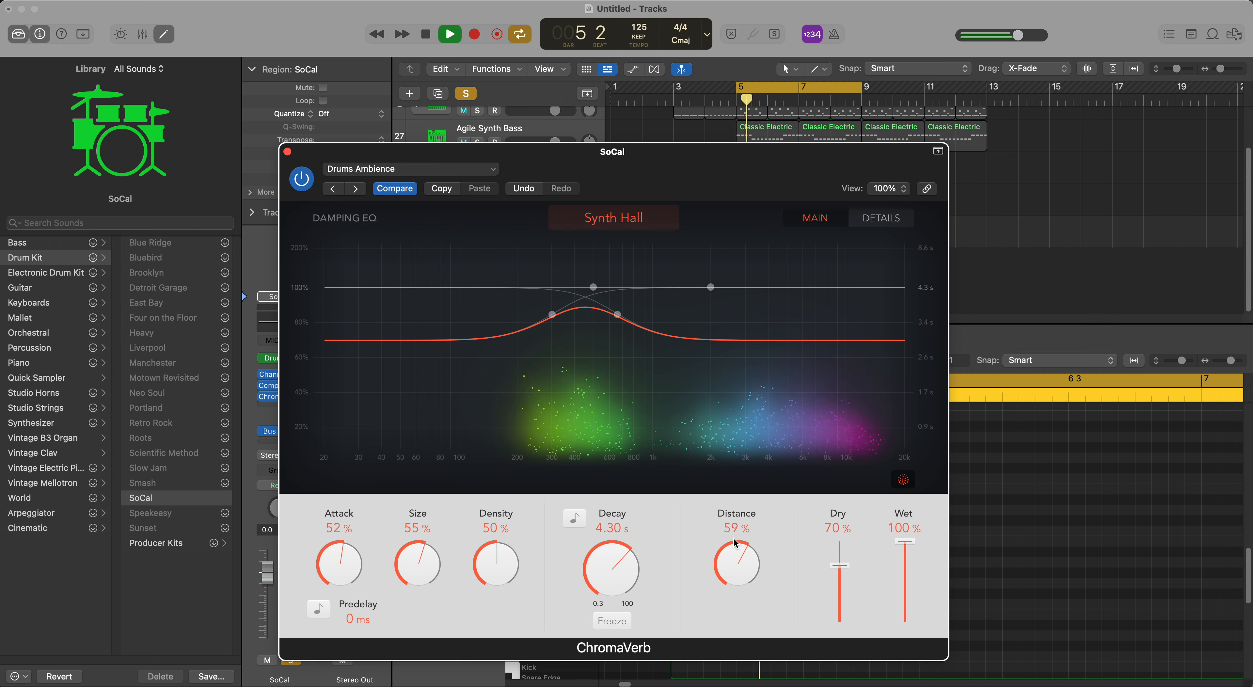
{"action": "mouse_move", "coordinate": [618, 568]}
{"action": "left_mouse_down"}
{"action": "mouse_move", "coordinate": [618, 549]}
{"action": "mouse_move", "coordinate": [616, 578]}
{"action": "left_mouse_up"}
{"action": "key", "text": "space"}
{"action": "key", "text": "space"}
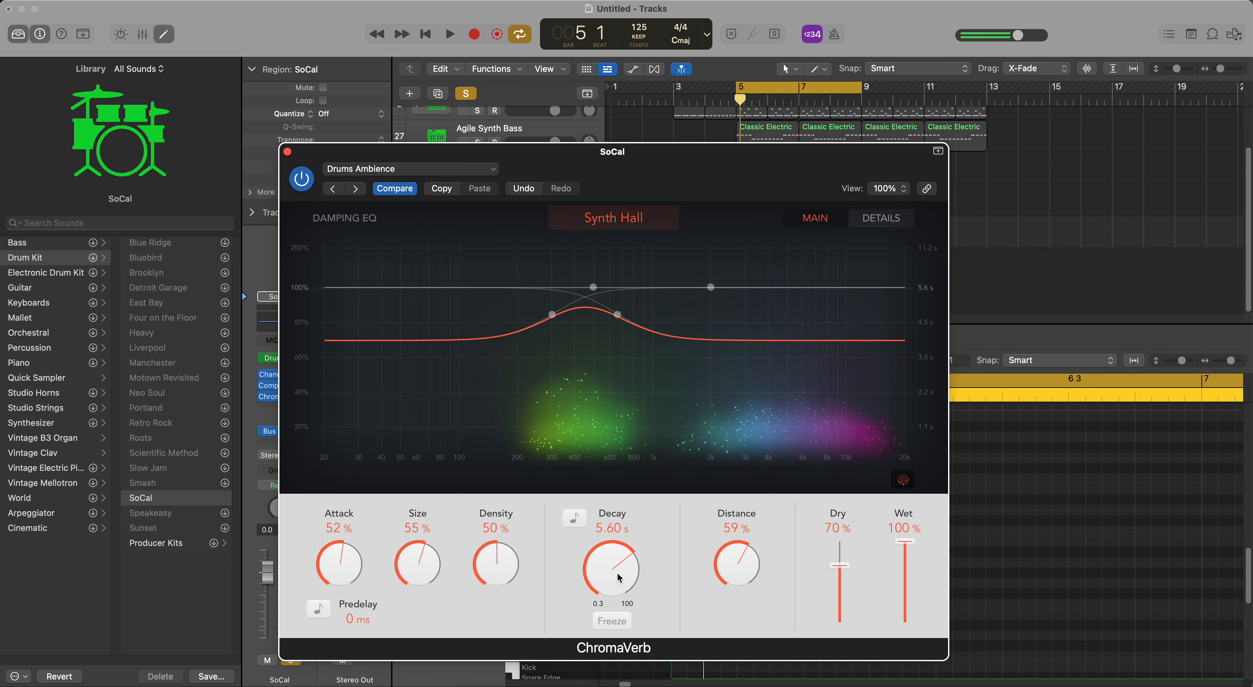
{"action": "key", "text": "space"}
{"action": "left_click", "coordinate": [287, 152]}
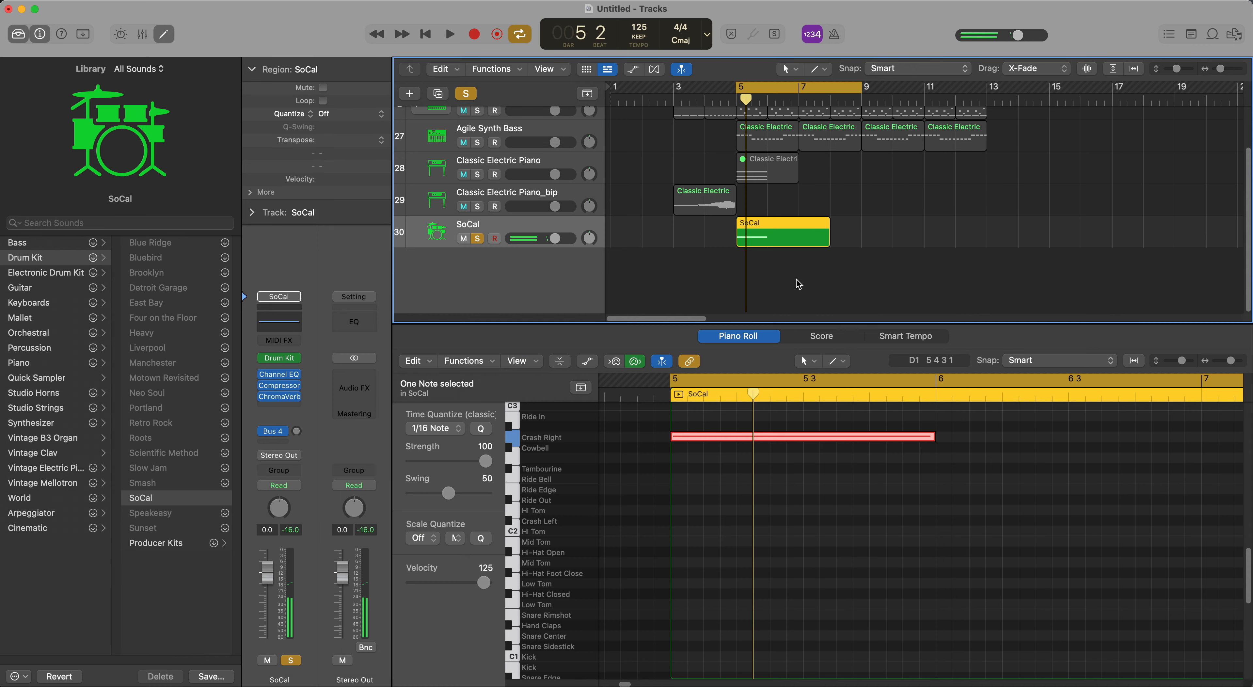
Bounce the SoCal crash region in place to a new track named SoCal_bip, muting the source region.
{"action": "right_click", "coordinate": [777, 237]}
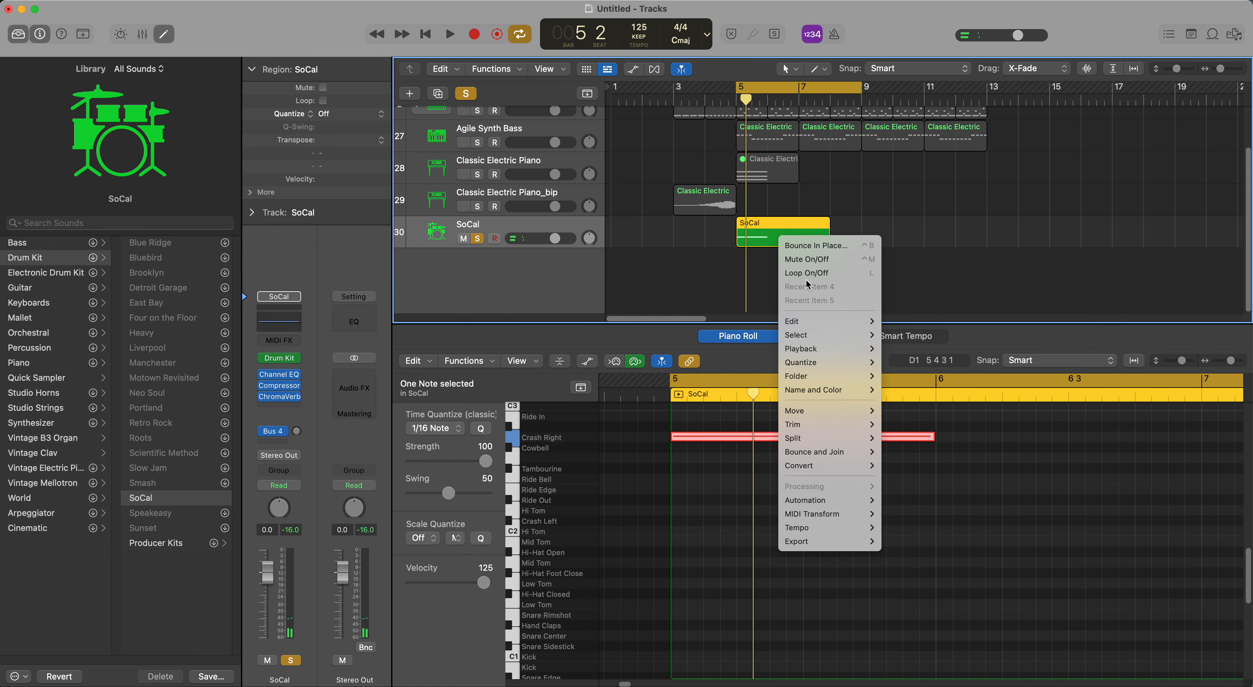
{"action": "left_click", "coordinate": [814, 247]}
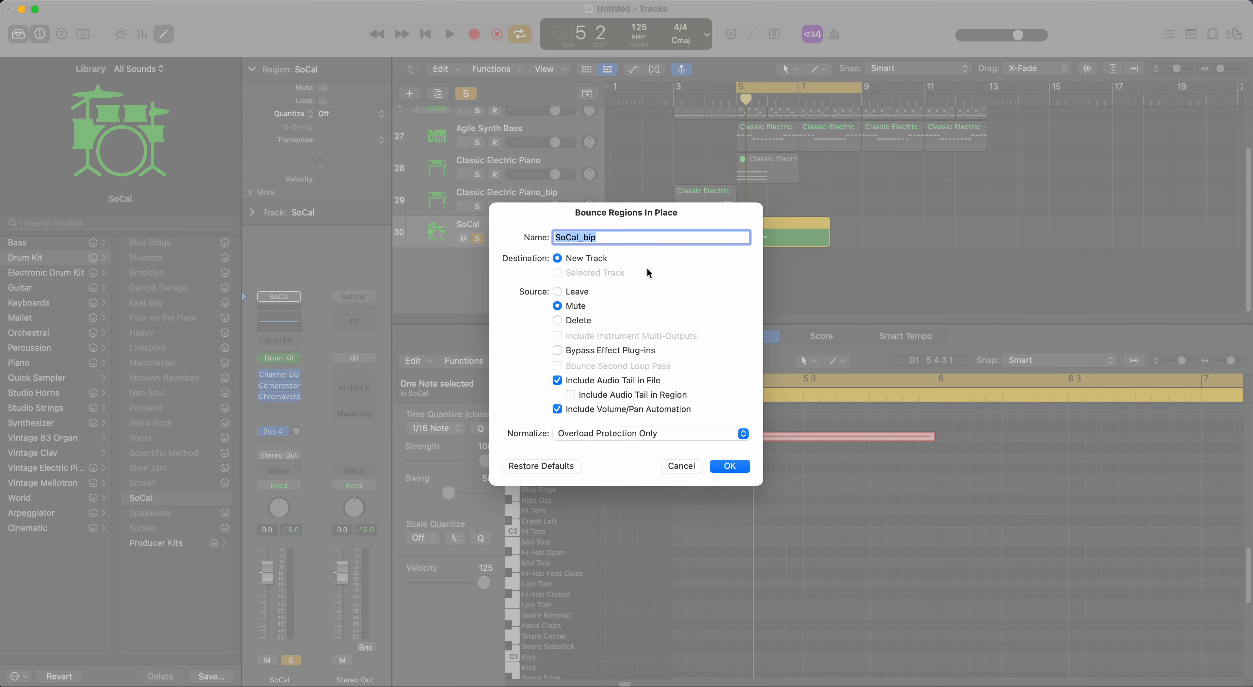
{"action": "left_click", "coordinate": [733, 465]}
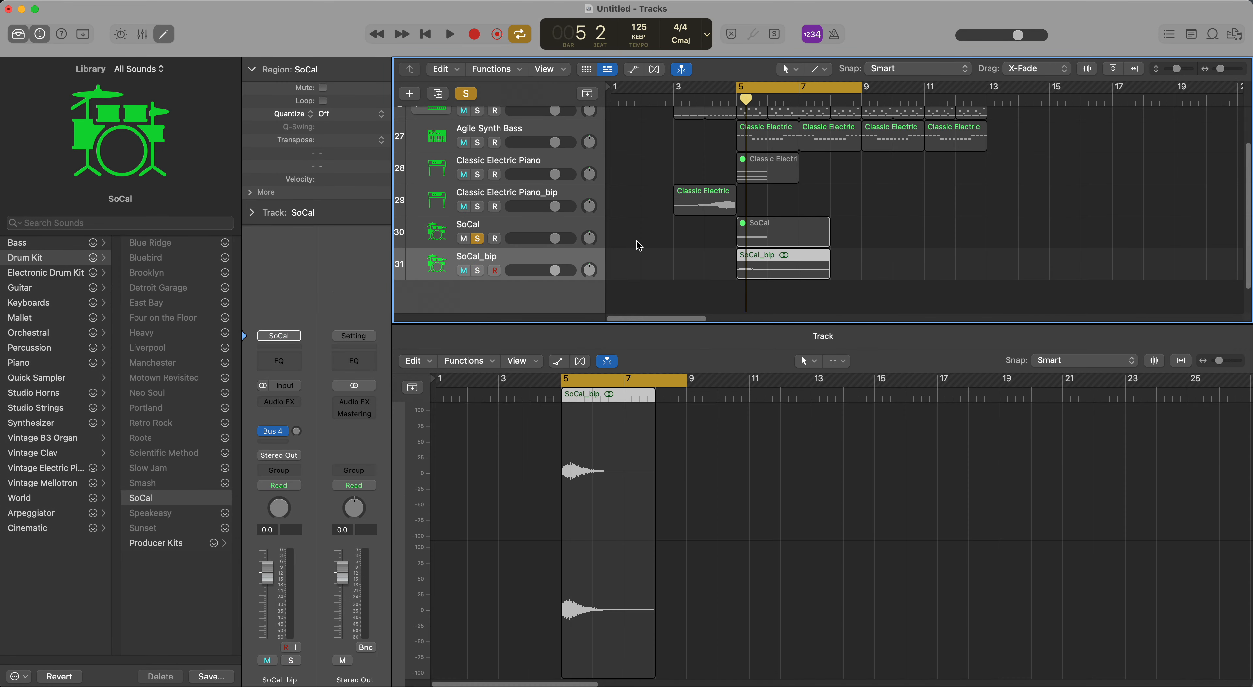
Turn off the solo on the SoCal track and reverse the bounced SoCal_bip crash audio.
{"action": "left_click", "coordinate": [478, 239]}
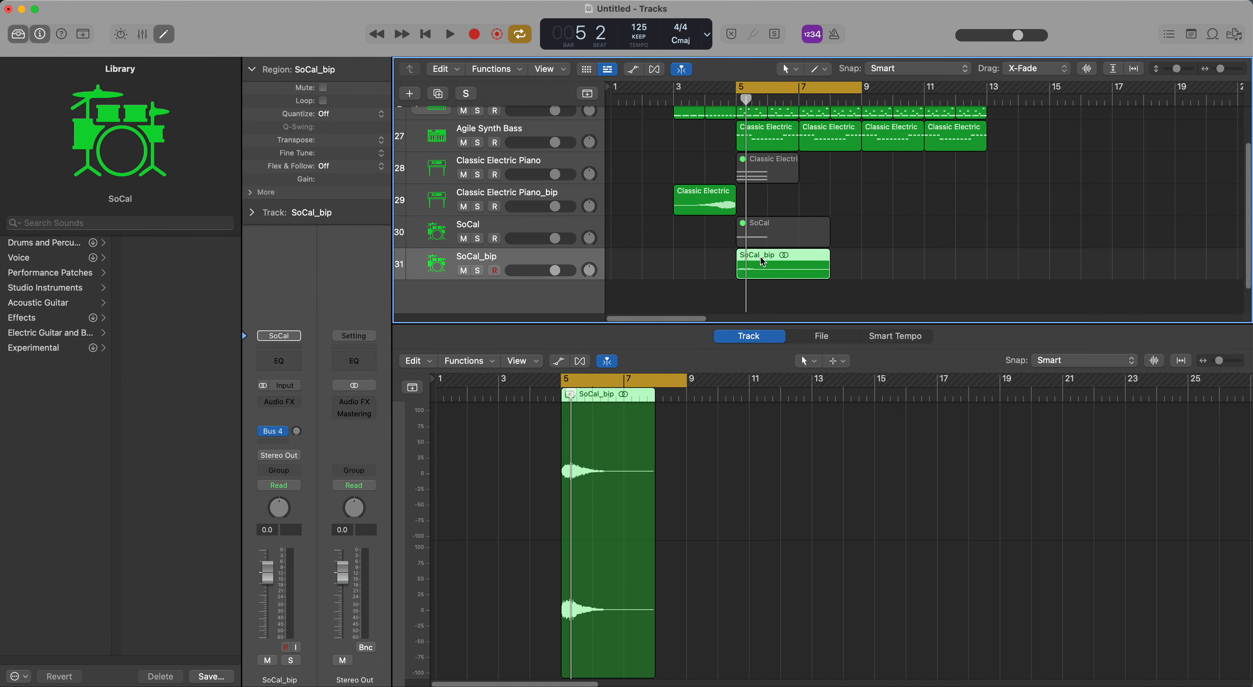
{"action": "left_click", "coordinate": [801, 340]}
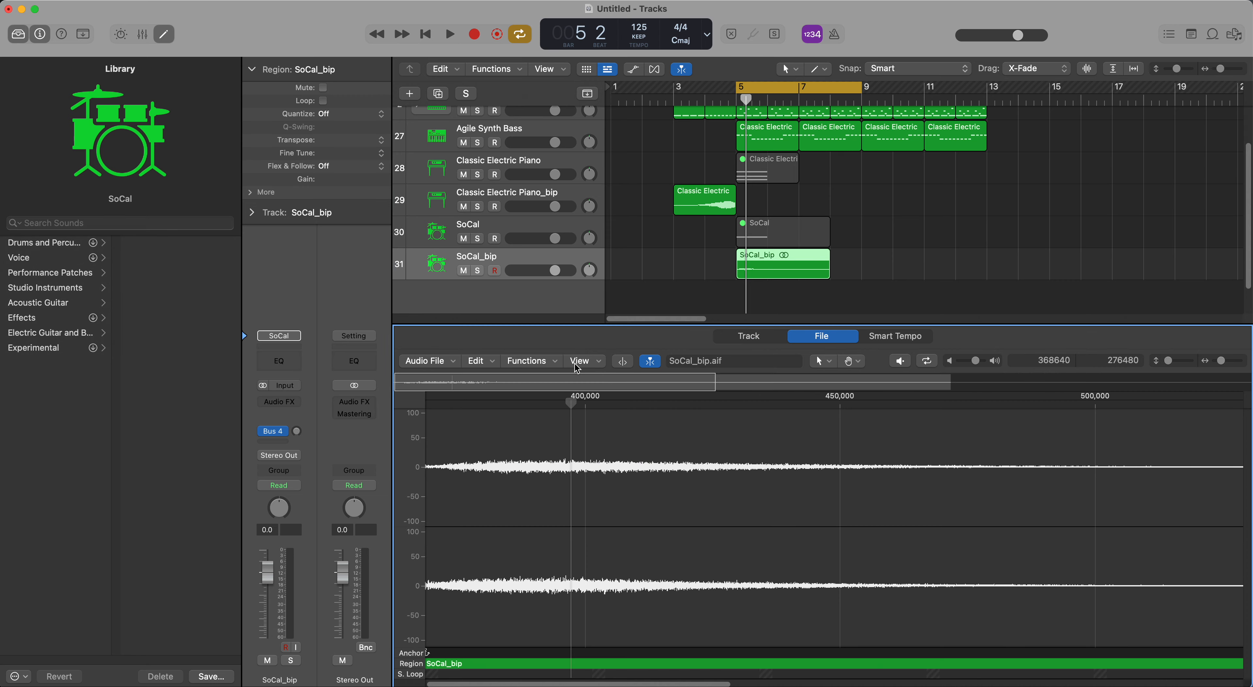
{"action": "left_click", "coordinate": [550, 363]}
{"action": "left_click", "coordinate": [576, 465]}
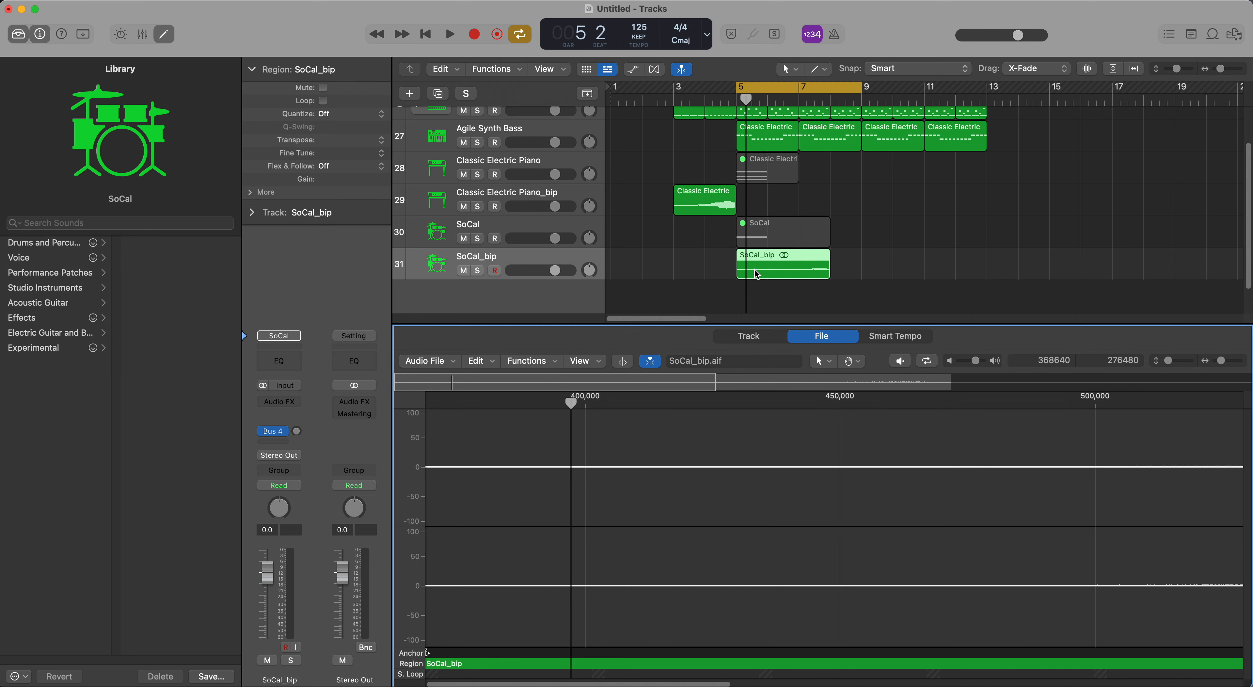
Move the reversed SoCal_bip region so it spans bars 2 to 5, ending at the drop, and play the transition.
{"action": "left_click_drag", "start_coordinate": [781, 265], "coordinate": [688, 264]}
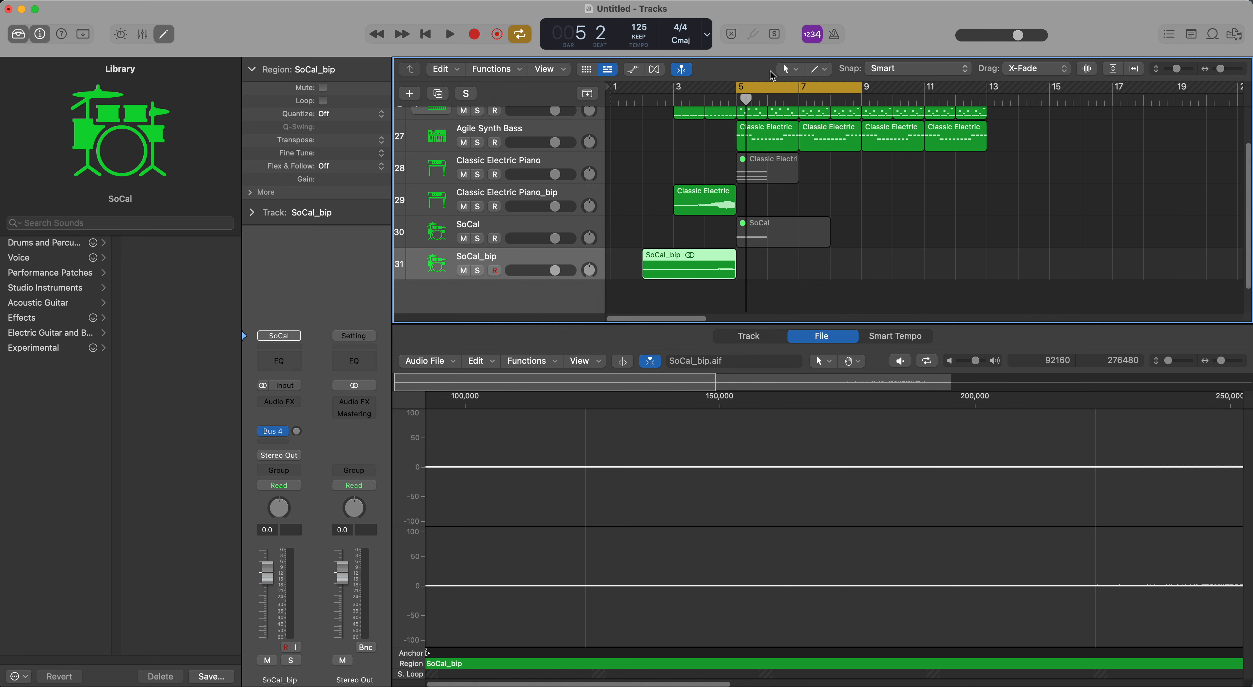
{"action": "key", "text": "space"}
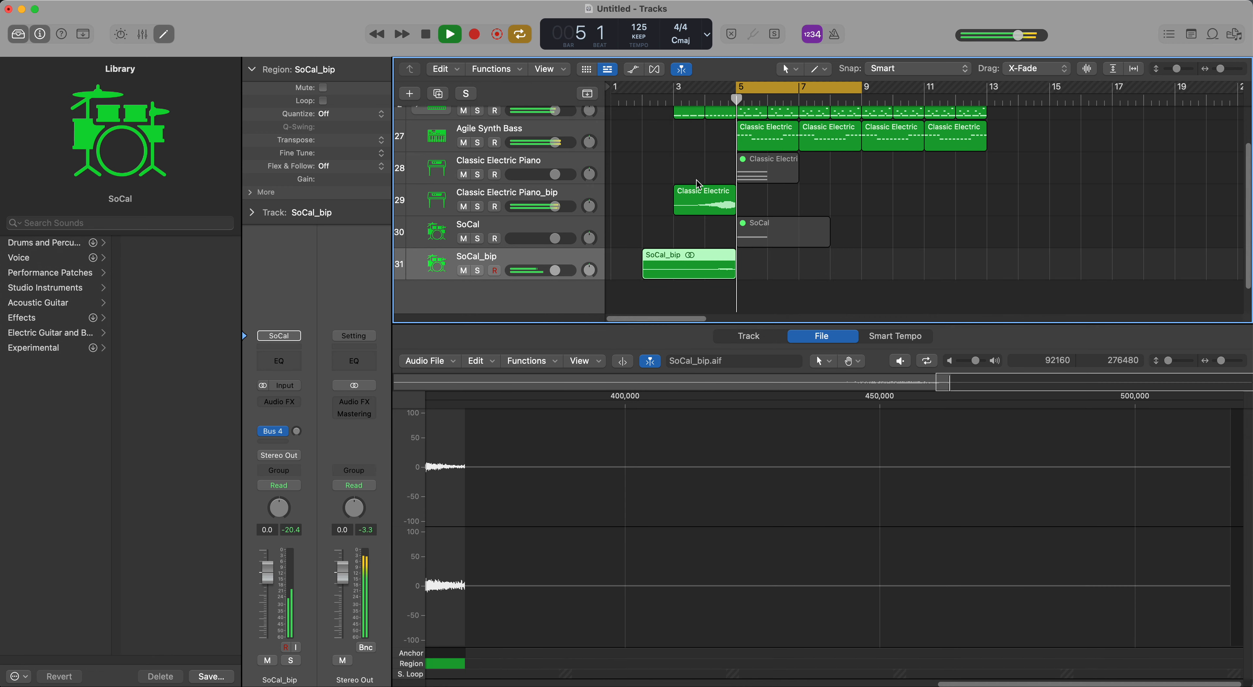
{"action": "key", "text": "space"}
Unmute the original SoCal region at bar 5, listen to it, and set its Crash Right note's velocity to 82.
{"action": "right_click", "coordinate": [778, 236]}
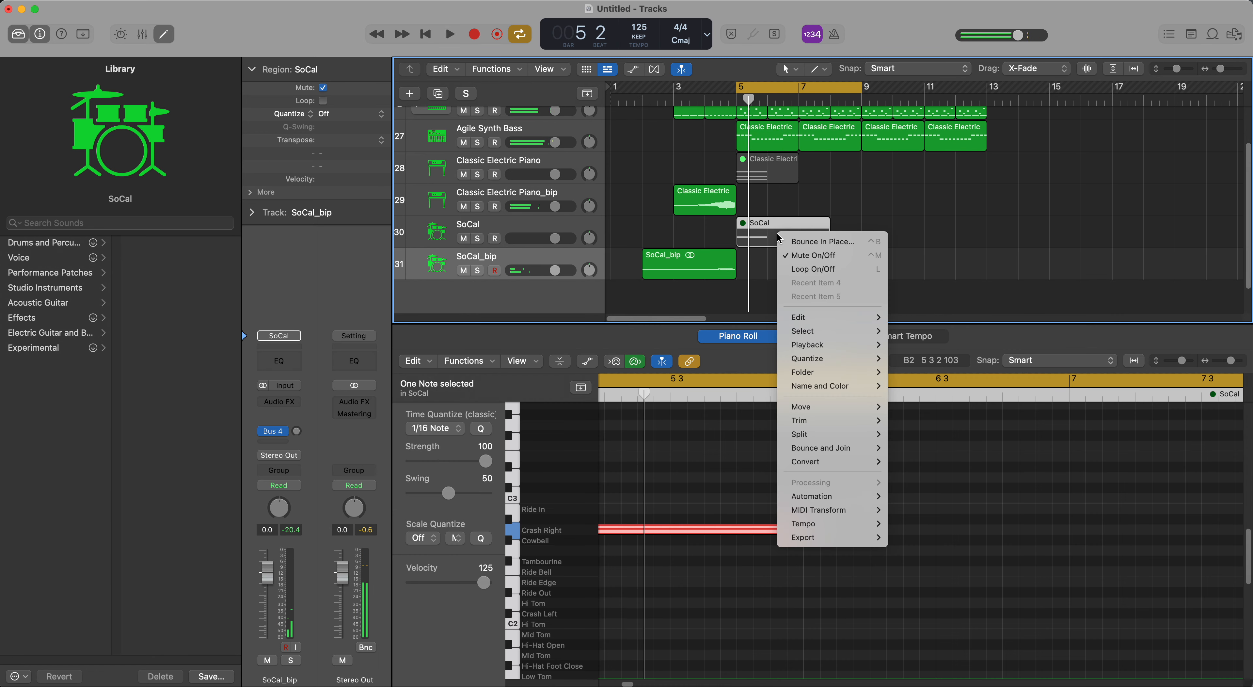
{"action": "key", "text": "Return"}
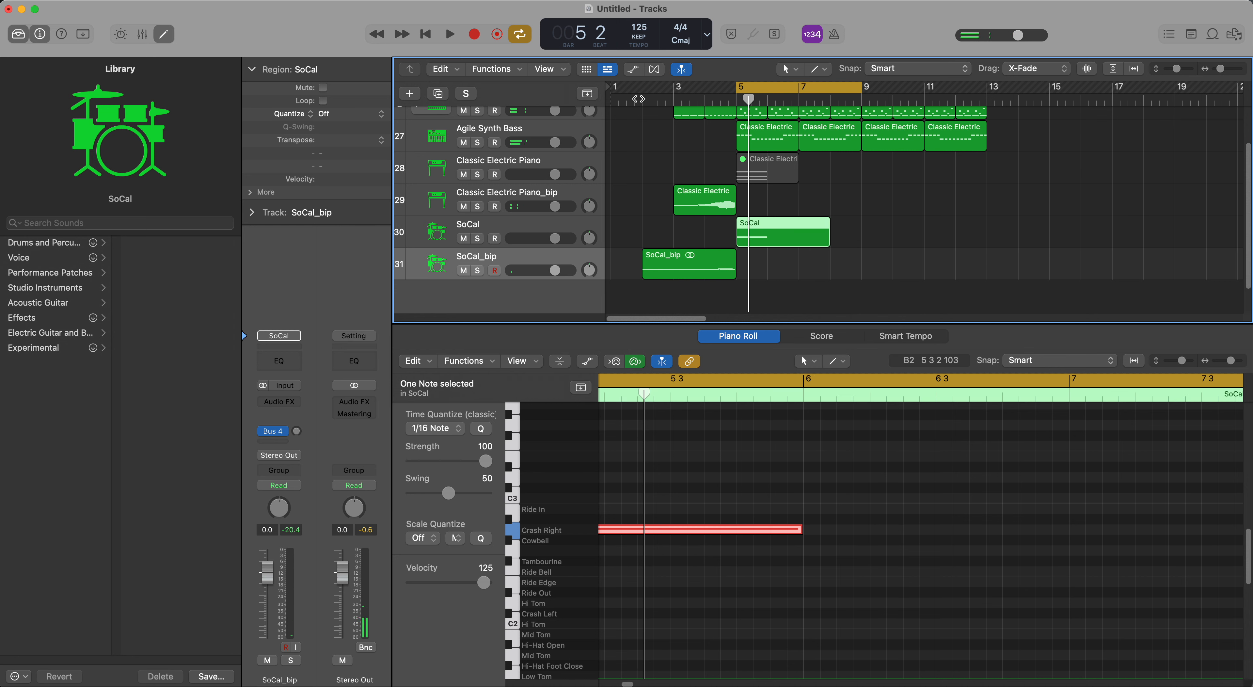
{"action": "key", "text": "space"}
{"action": "key", "text": "space"}
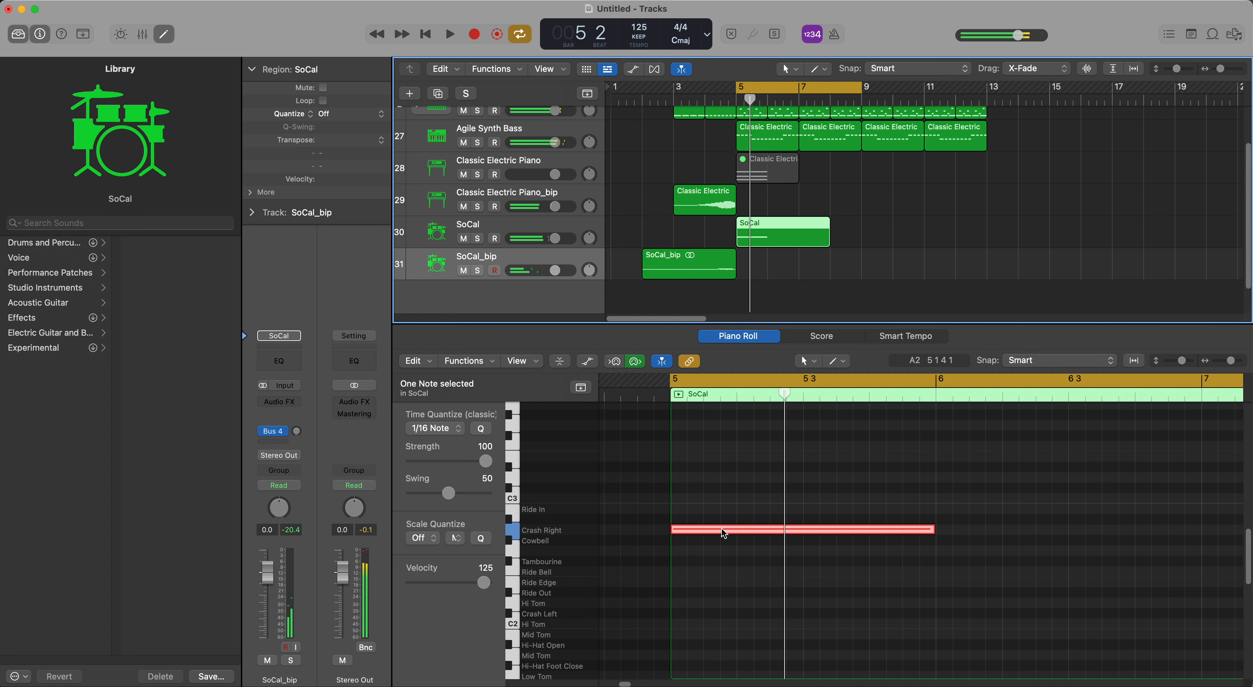
{"action": "left_click", "coordinate": [724, 529]}
{"action": "left_click", "coordinate": [459, 582]}
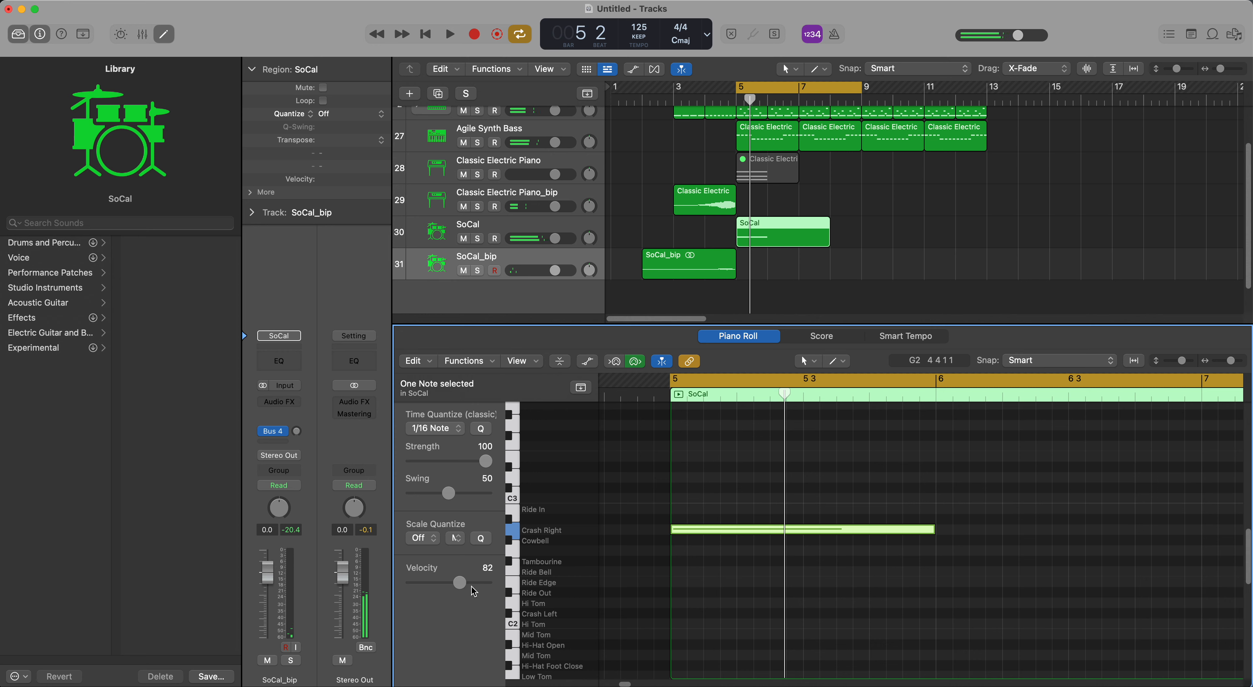
Turn off cycle playback and lower the SoCal track's volume slightly while playing the arrangement from just before bar 2.
{"action": "key", "text": "c"}
{"action": "left_click", "coordinate": [635, 96]}
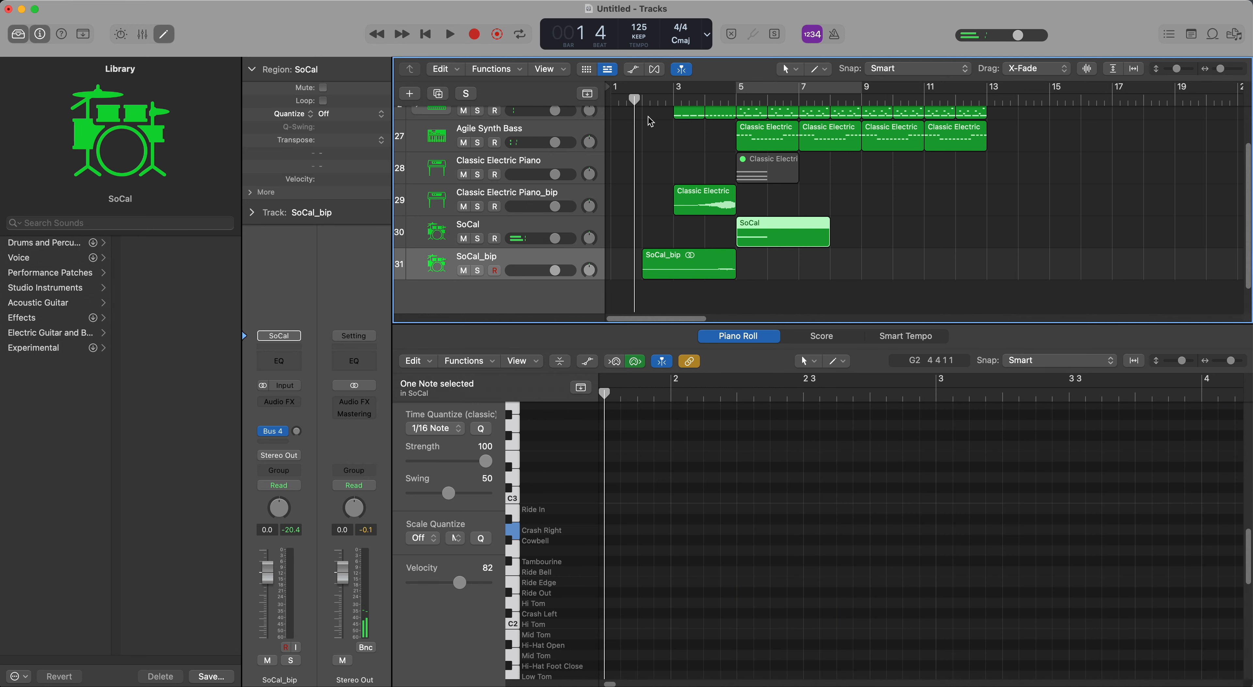
{"action": "key", "text": "space"}
{"action": "left_click_drag", "start_coordinate": [555, 238], "coordinate": [540, 239]}
{"action": "scroll", "coordinate": [1090, 233], "scroll_direction": "up", "scroll_amount": 3}
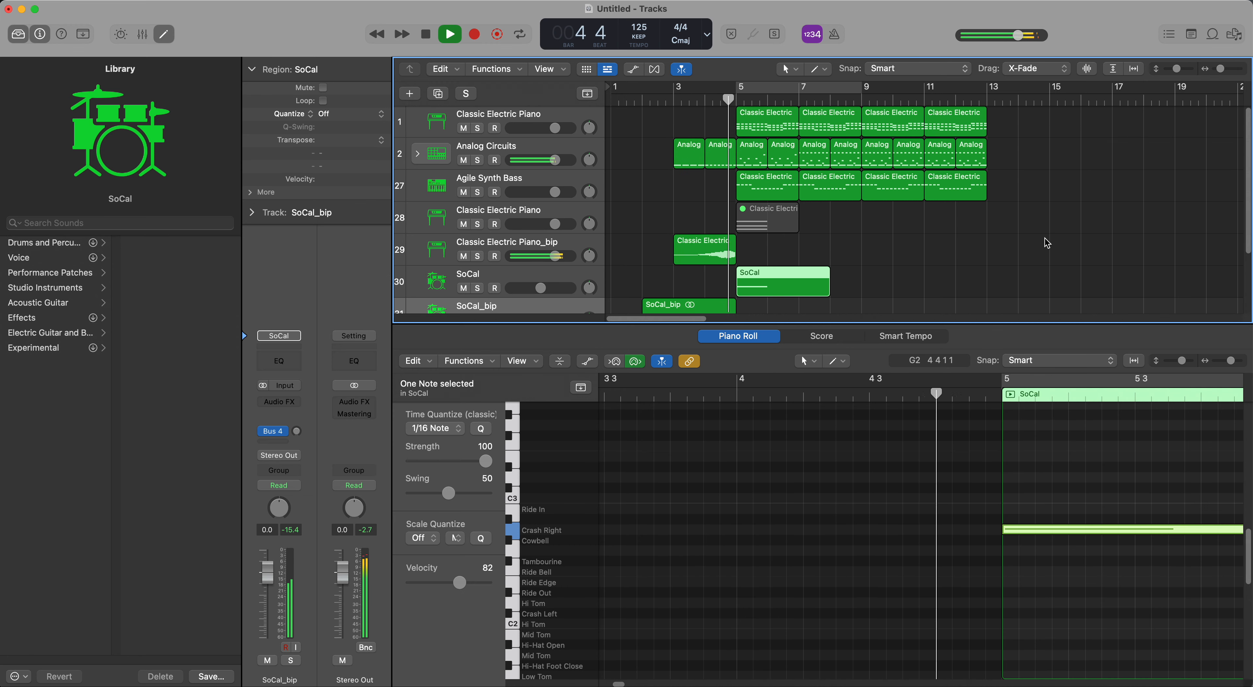
{"action": "key", "text": "space"}
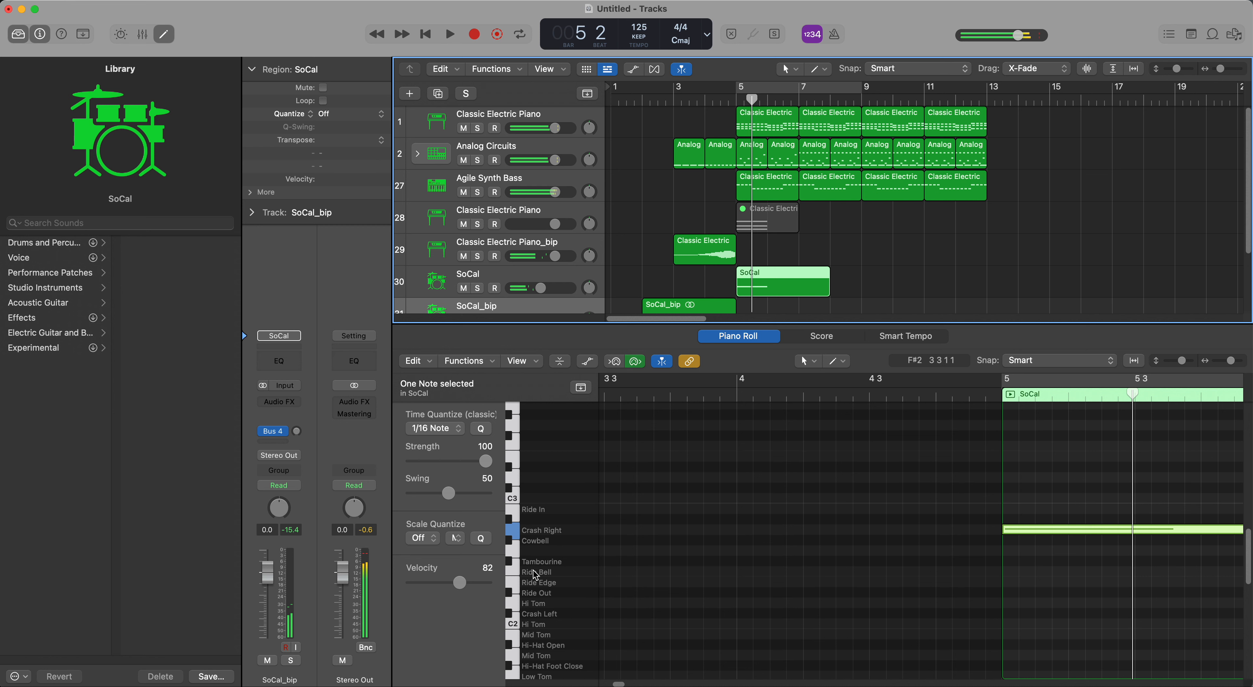
Set the Crash Right note's velocity to 116 and play the arrangement from about bar 4 to bar 9.
{"action": "left_click_drag", "start_coordinate": [459, 584], "coordinate": [480, 585]}
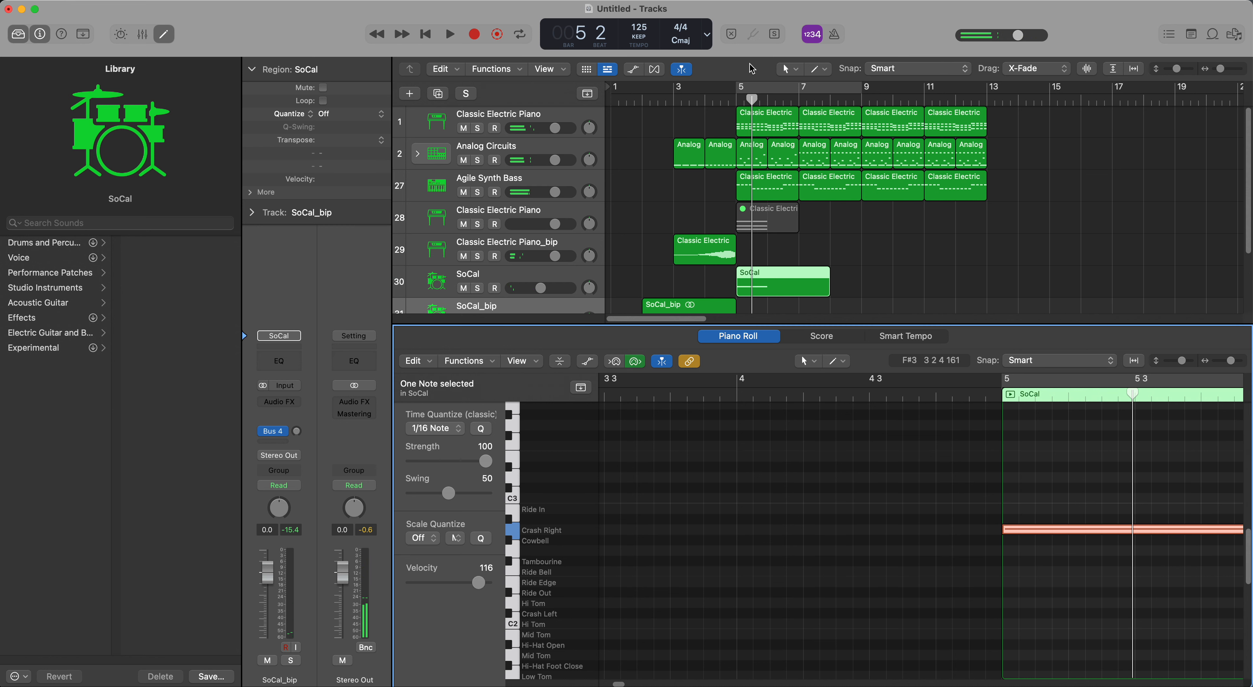
{"action": "left_click", "coordinate": [705, 103]}
{"action": "key", "text": "space"}
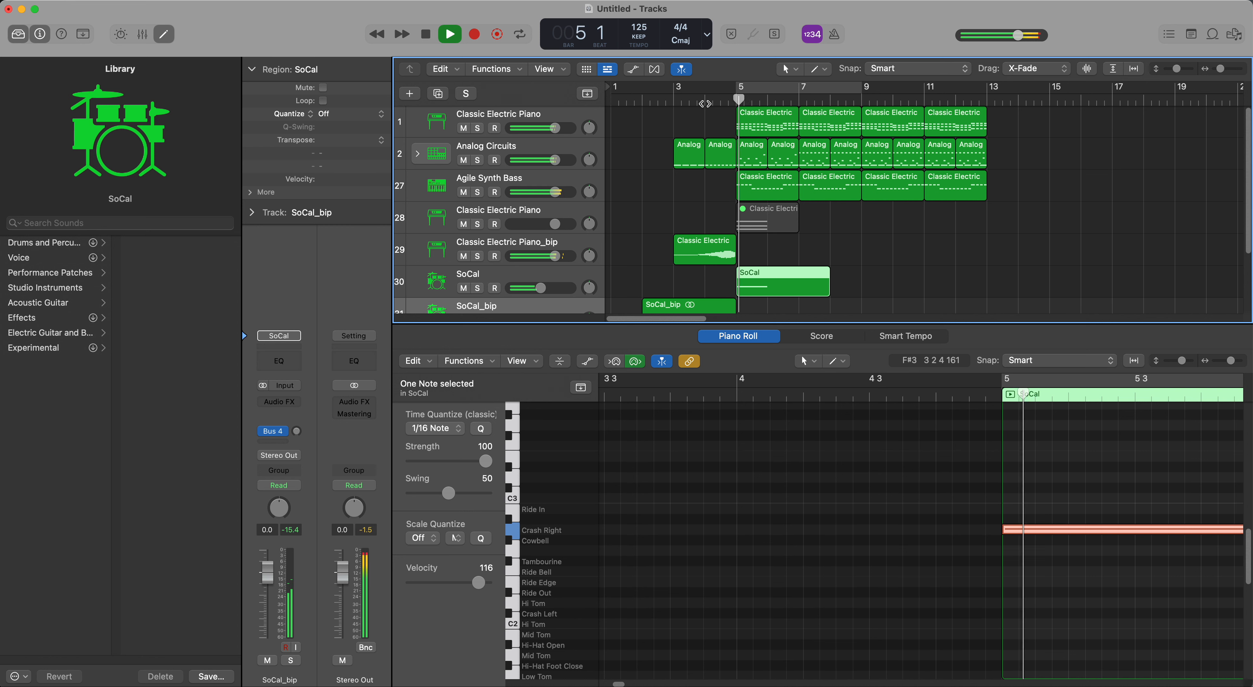
{"action": "scroll", "coordinate": [965, 237], "scroll_direction": "down", "scroll_amount": 3}
{"action": "scroll", "coordinate": [965, 238], "scroll_direction": "up", "scroll_amount": 1}
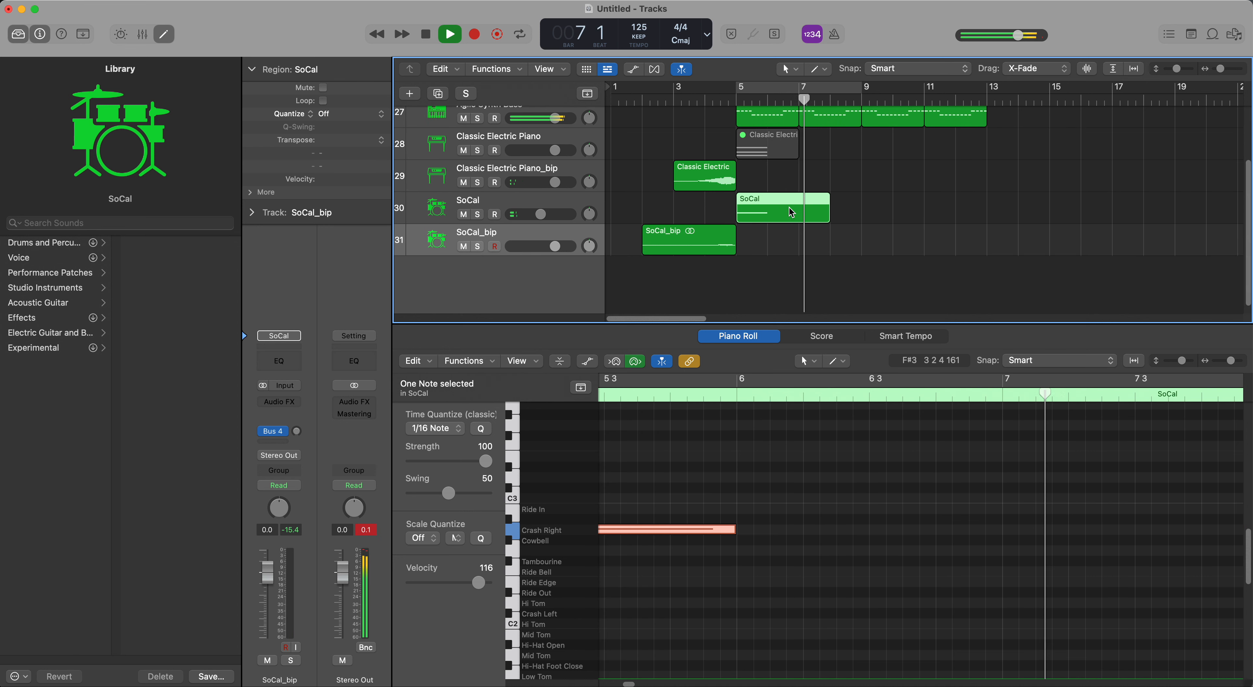
{"action": "scroll", "coordinate": [930, 188], "scroll_direction": "up", "scroll_amount": 3}
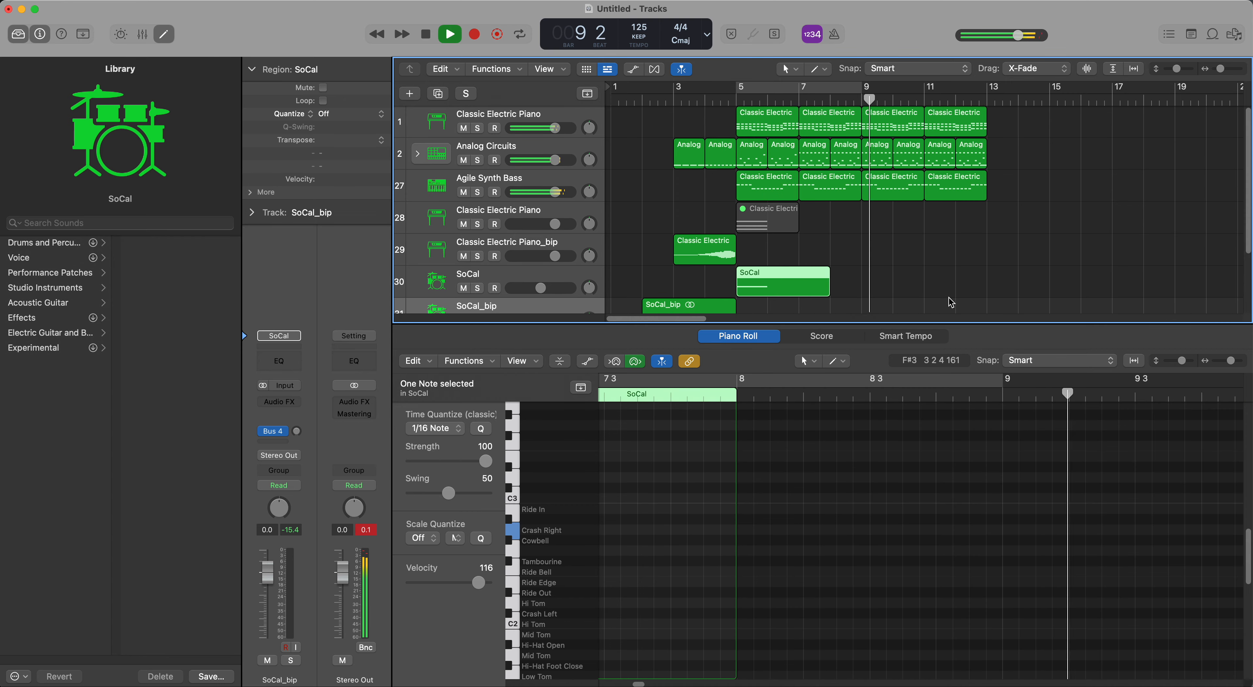
{"action": "key", "text": "space"}
Hide the note editor, inspector and library so that only the arrangement is shown.
{"action": "key", "text": "e"}
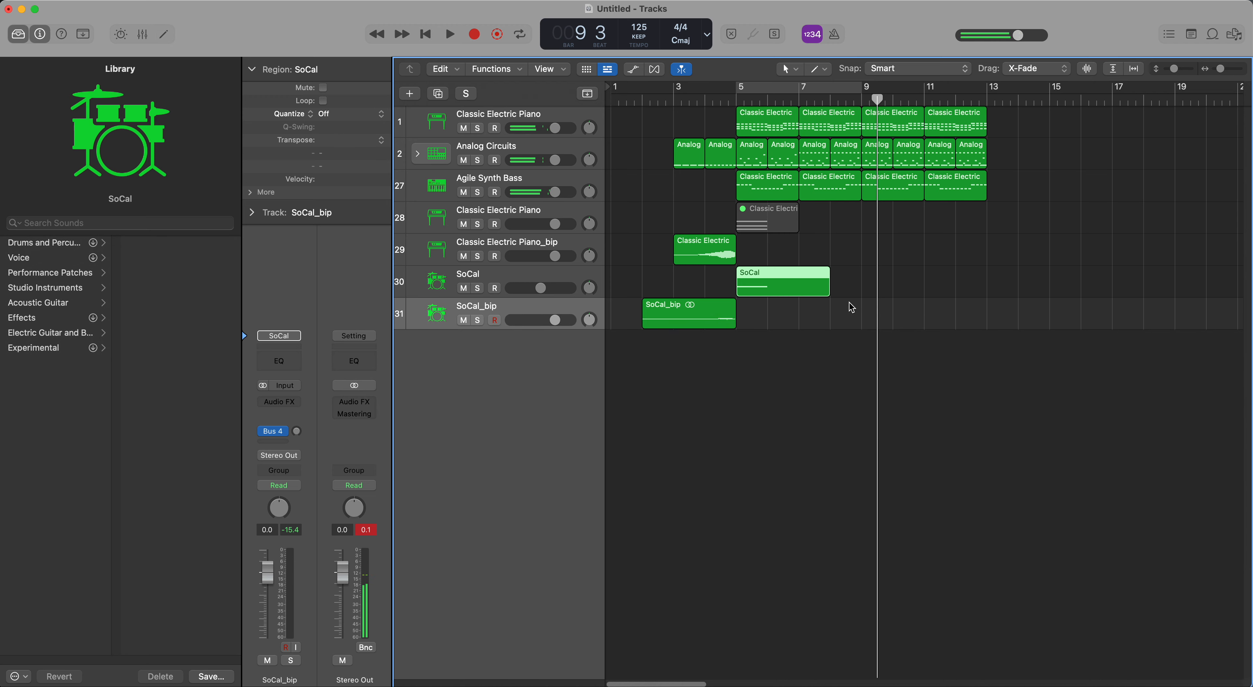
{"action": "left_click", "coordinate": [41, 36]}
{"action": "left_click", "coordinate": [25, 42]}
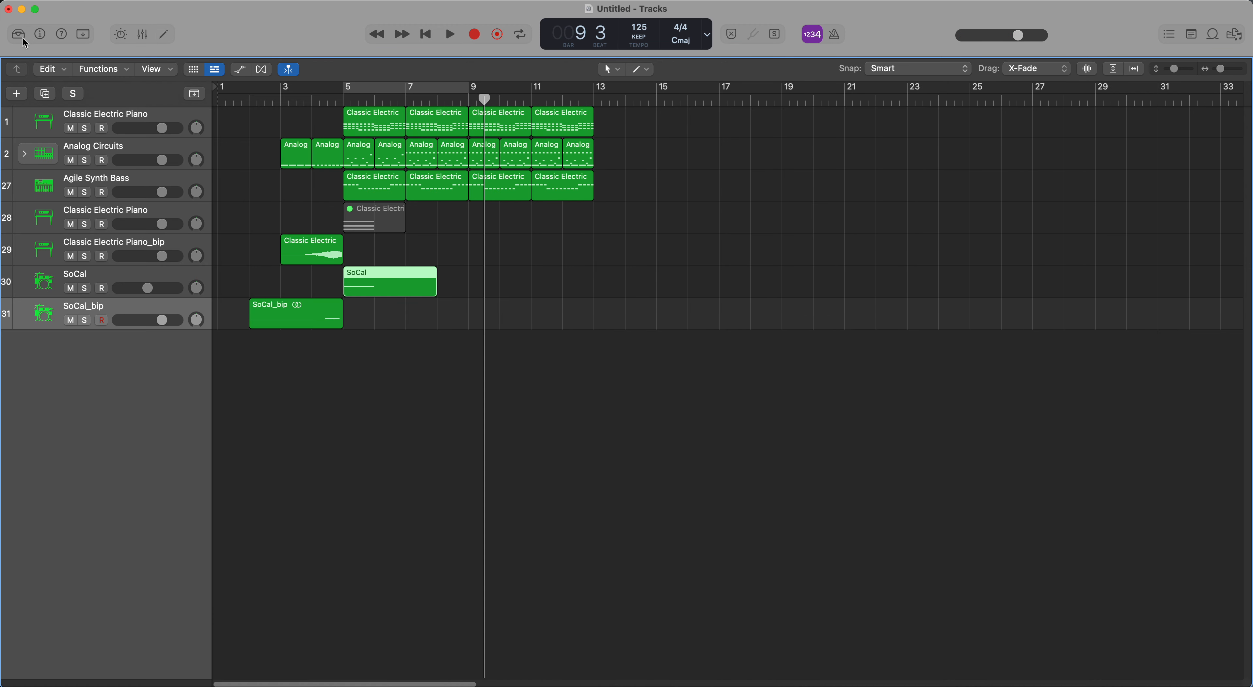